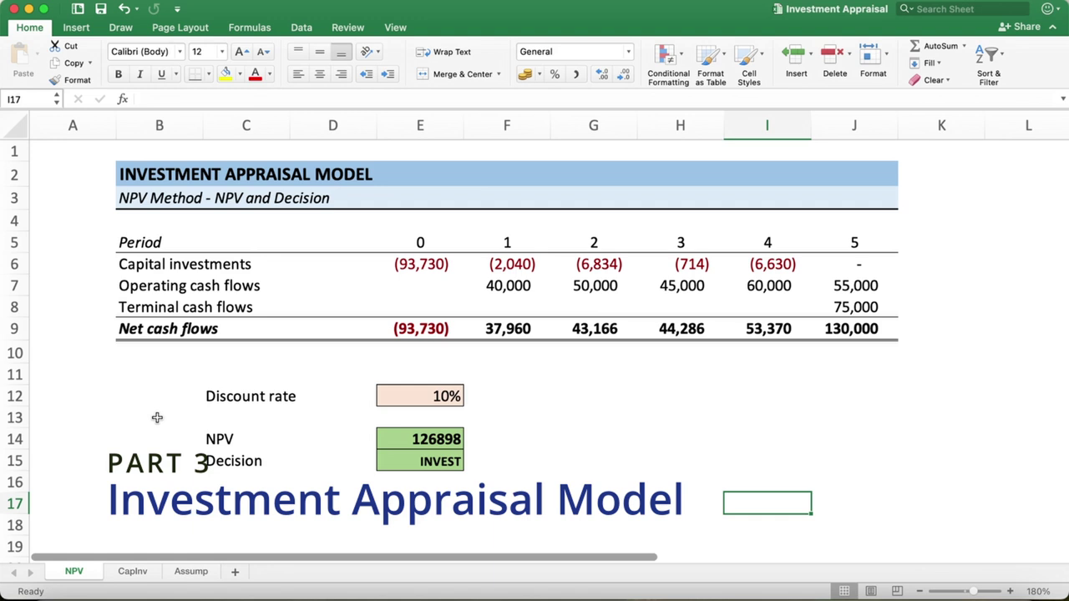
Step: Append (CapInv), (OCF) and (TCF) to the Capital investments, Operating and Terminal cash flows labels
click(147, 262)
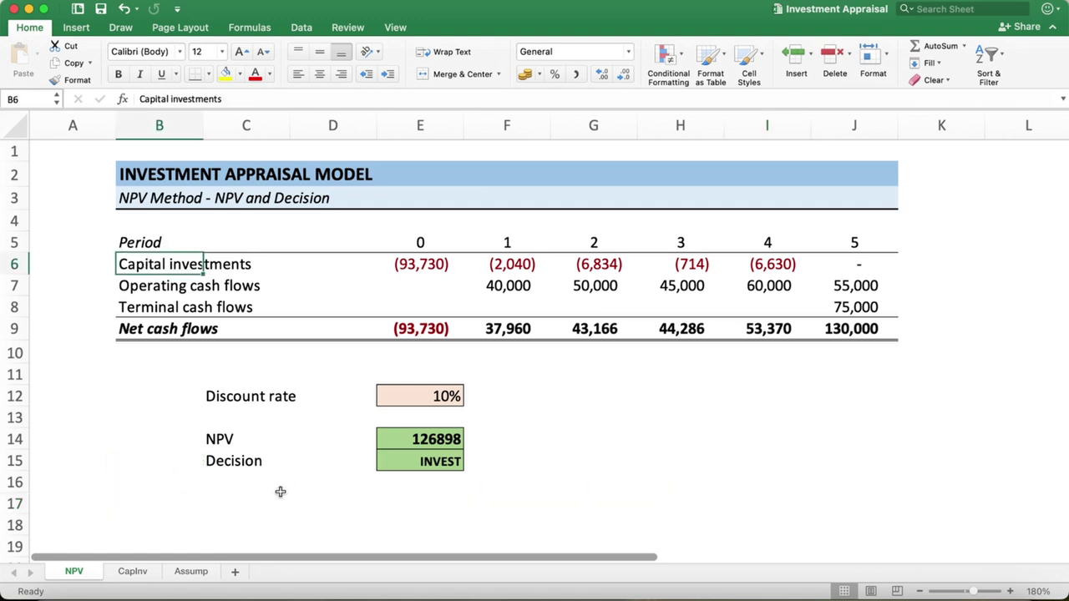
click(456, 466)
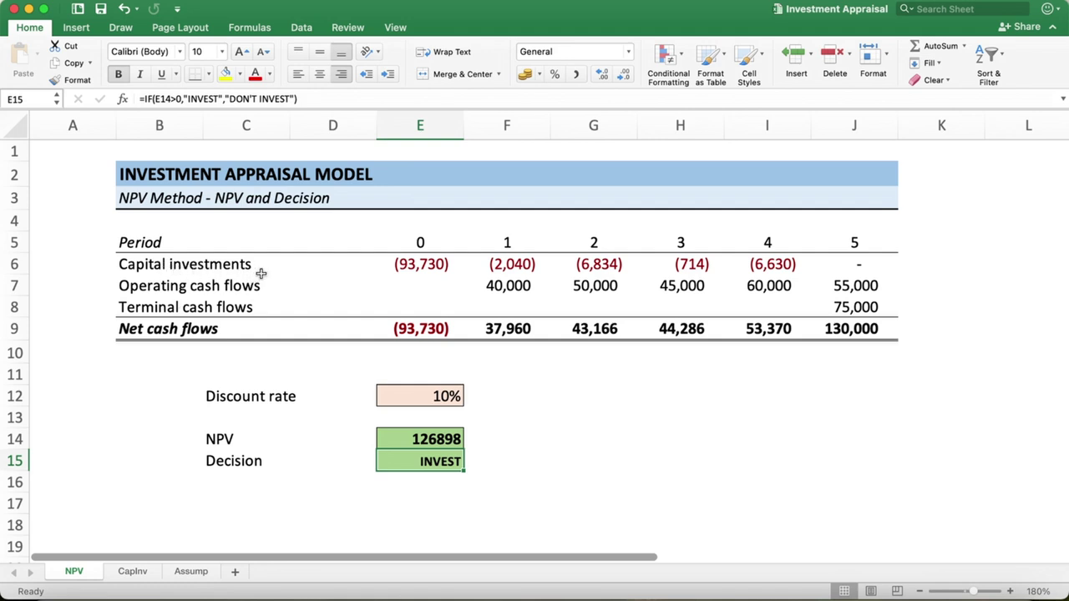
click(180, 266)
click(242, 100)
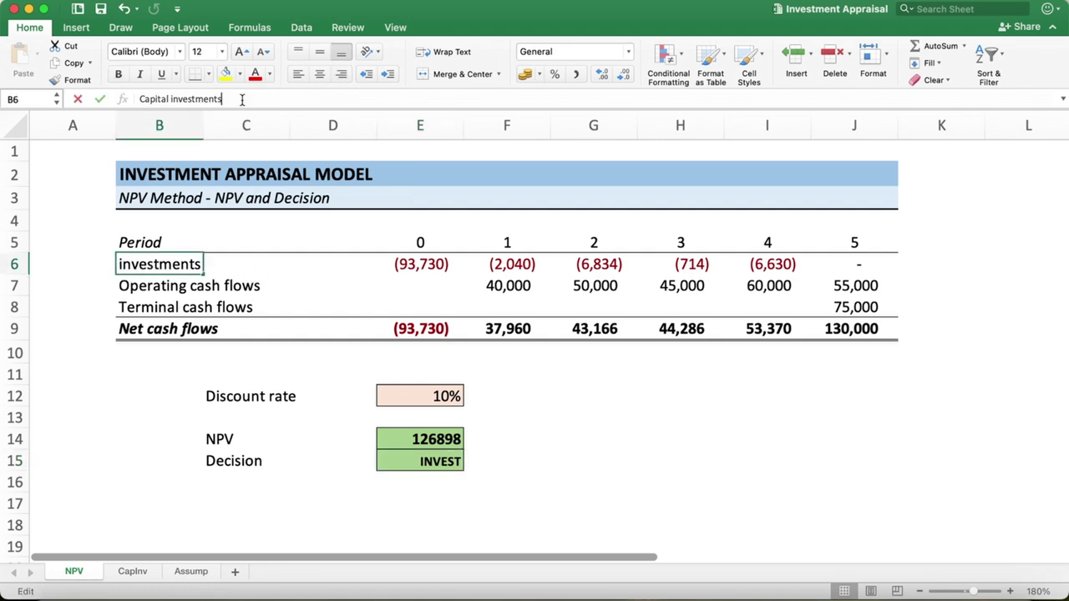
text( (Ca)
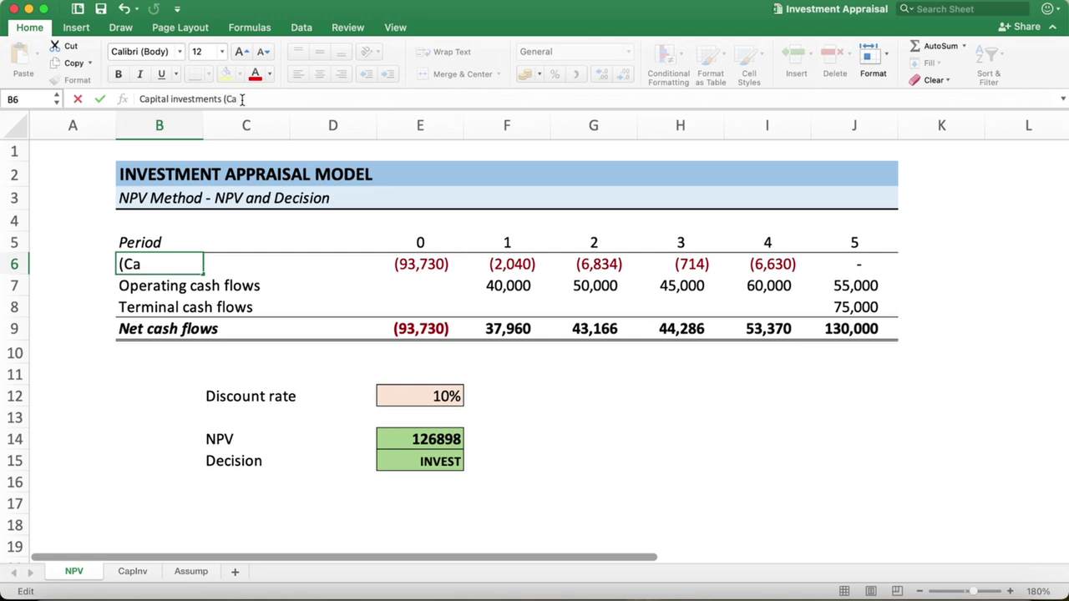
text(pIn)
text(v)
key(Return)
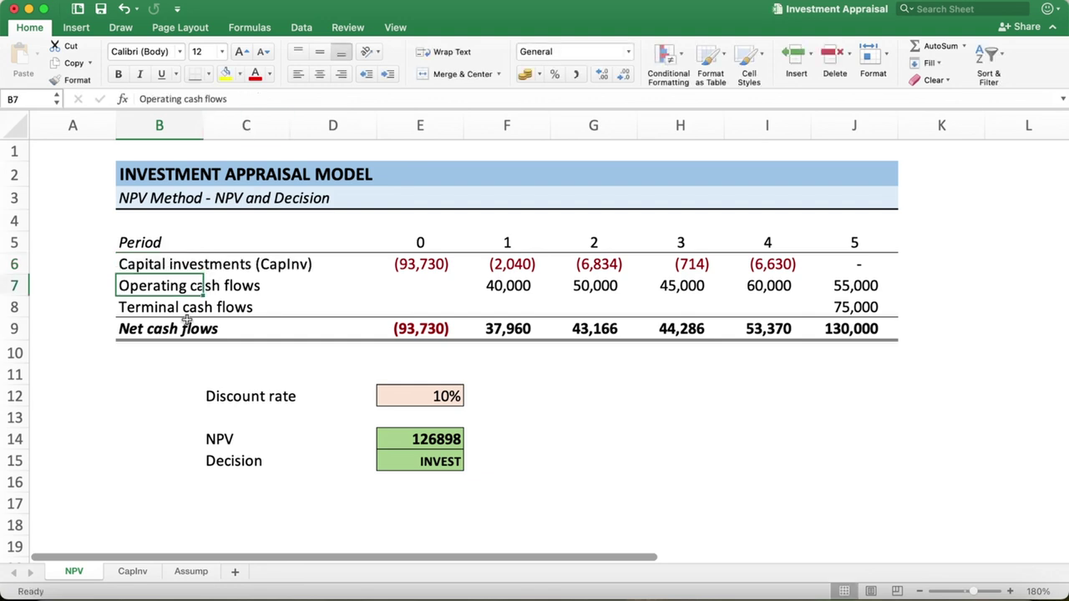
click(250, 100)
text(O)
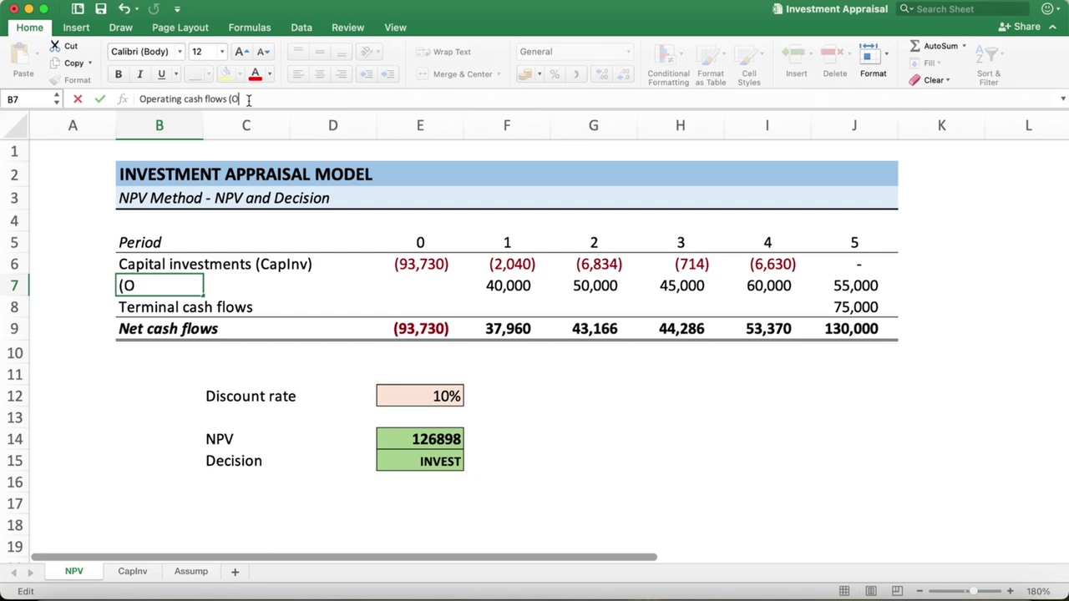
text(CF)
key(Return)
click(226, 99)
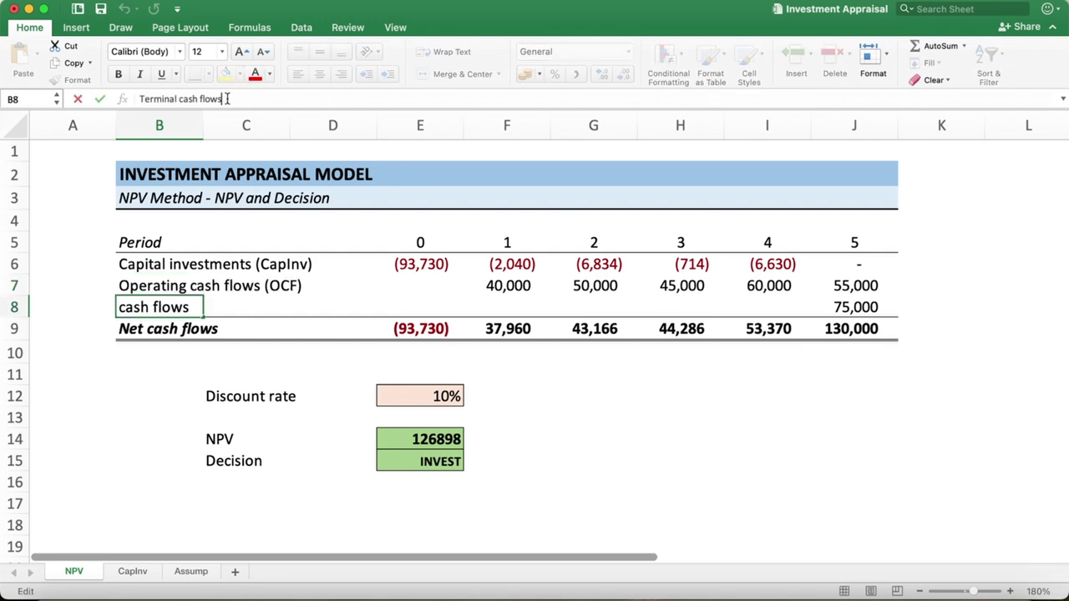
text(T)
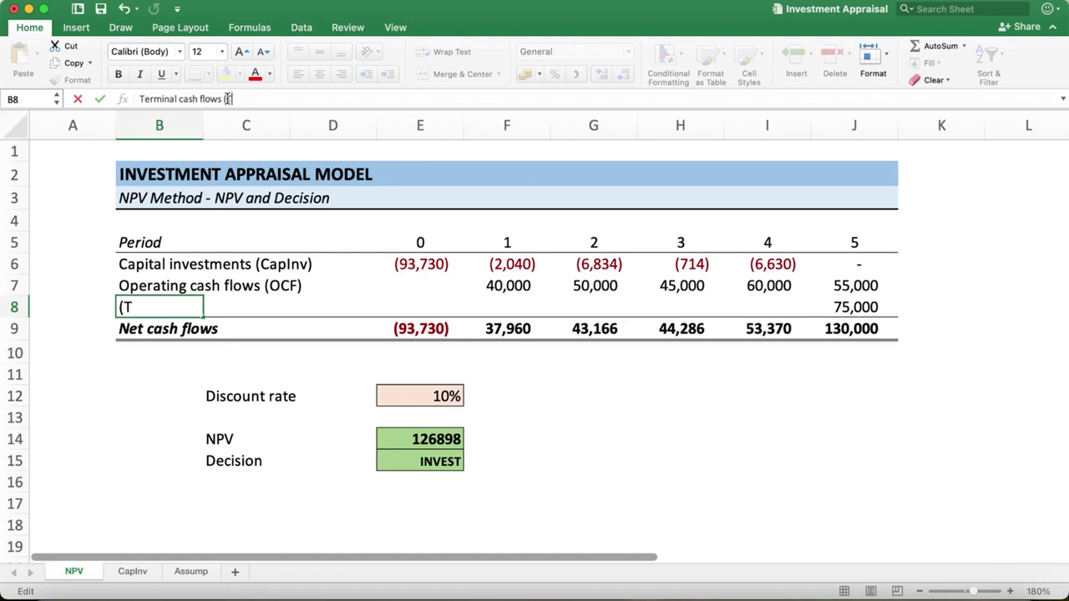
text(CF)
key(Return)
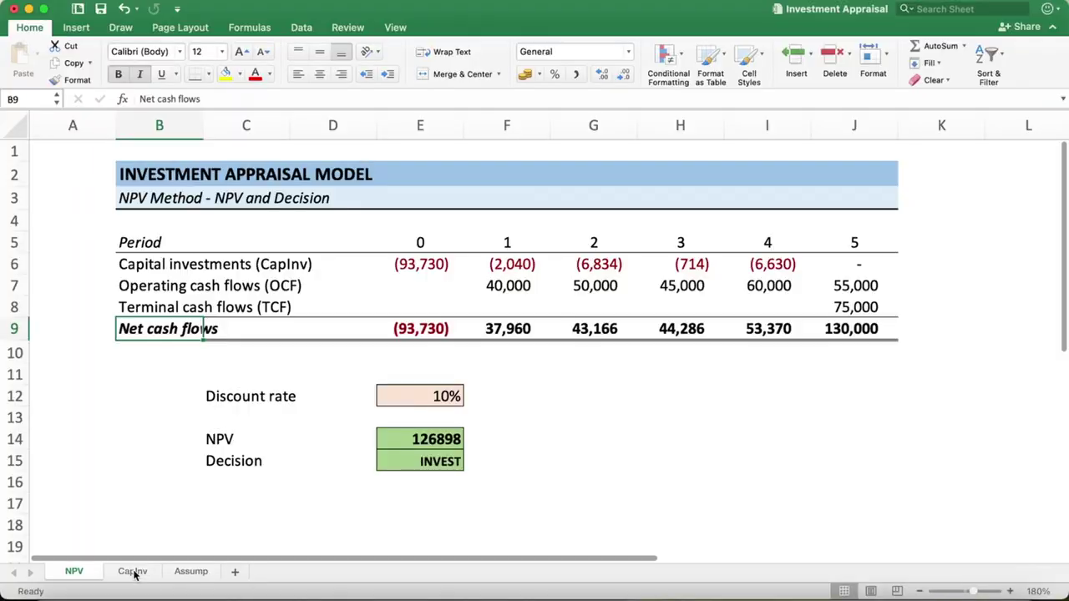
click(132, 572)
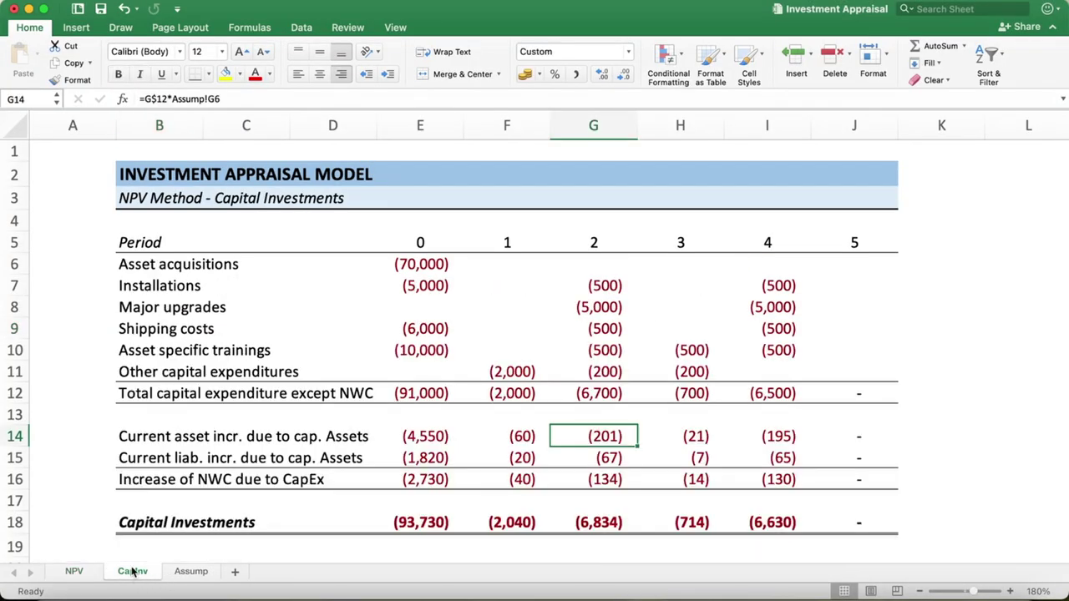
click(74, 572)
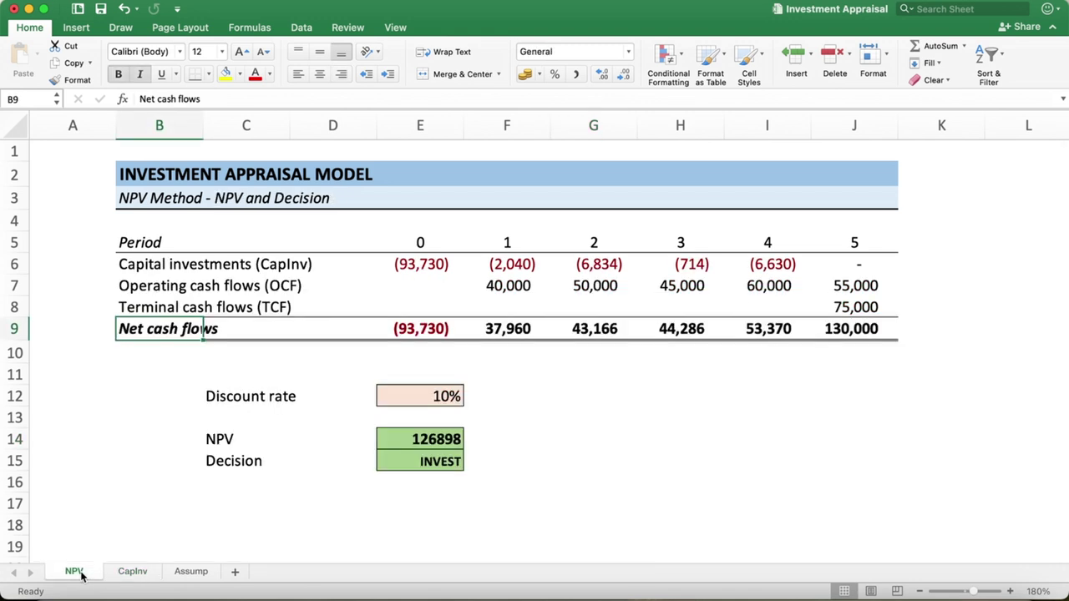
right_click(81, 575)
Step: Duplicate the NPV sheet at the end of the workbook and rename NPV (2) to OCF
click(154, 444)
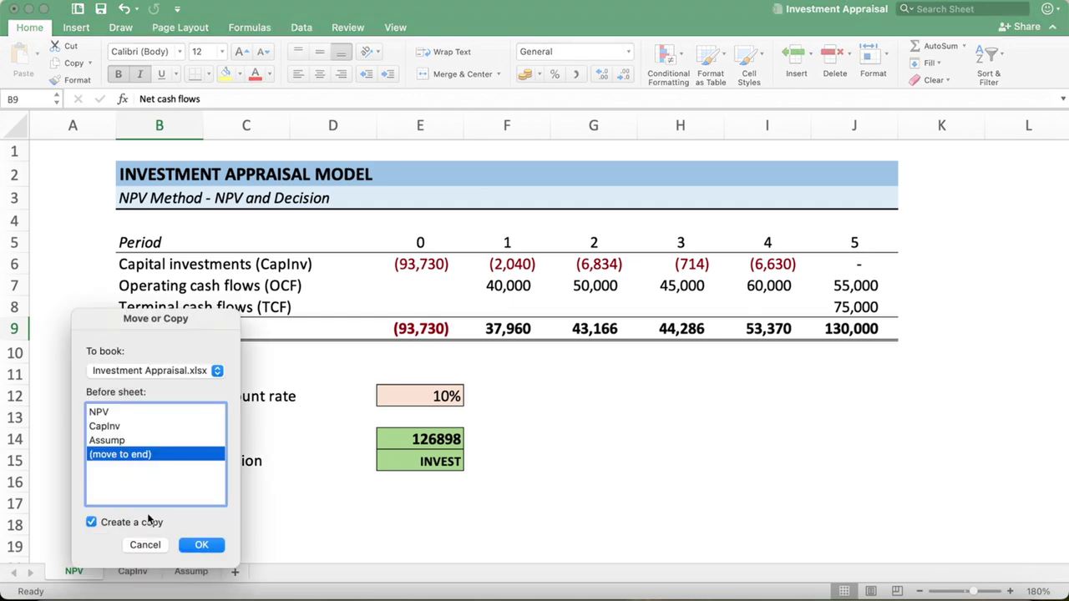
click(197, 547)
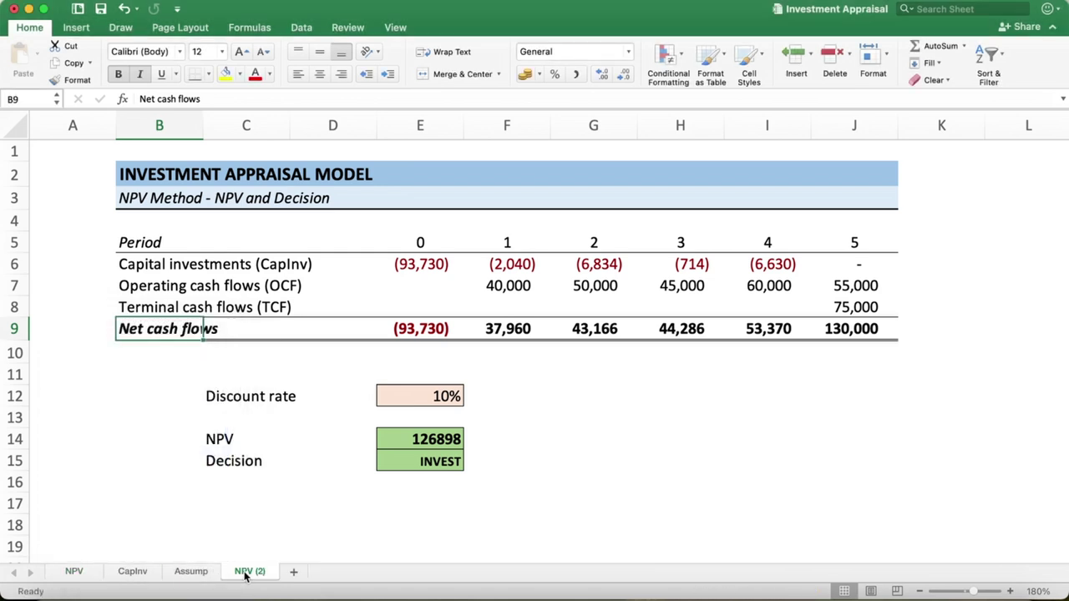
right_click(249, 572)
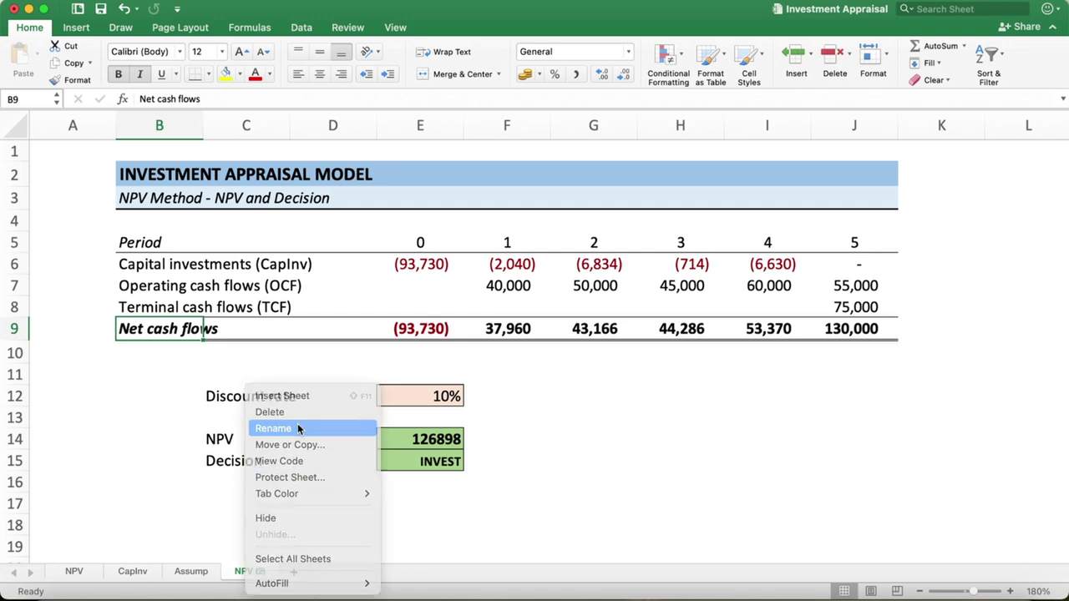
click(297, 423)
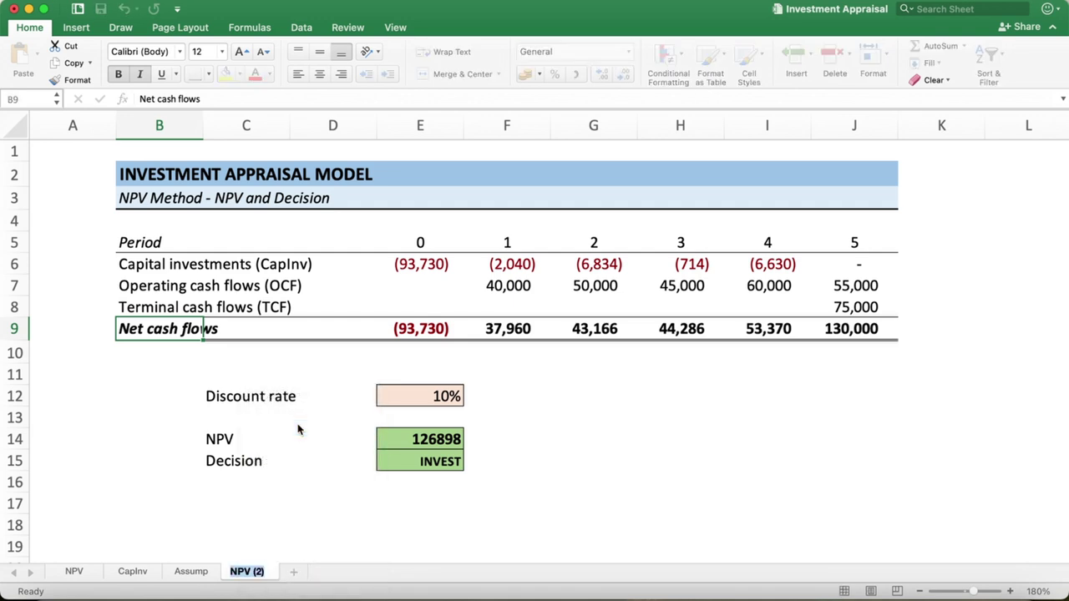
text(o)
key(Return)
mouse_move(900, 595)
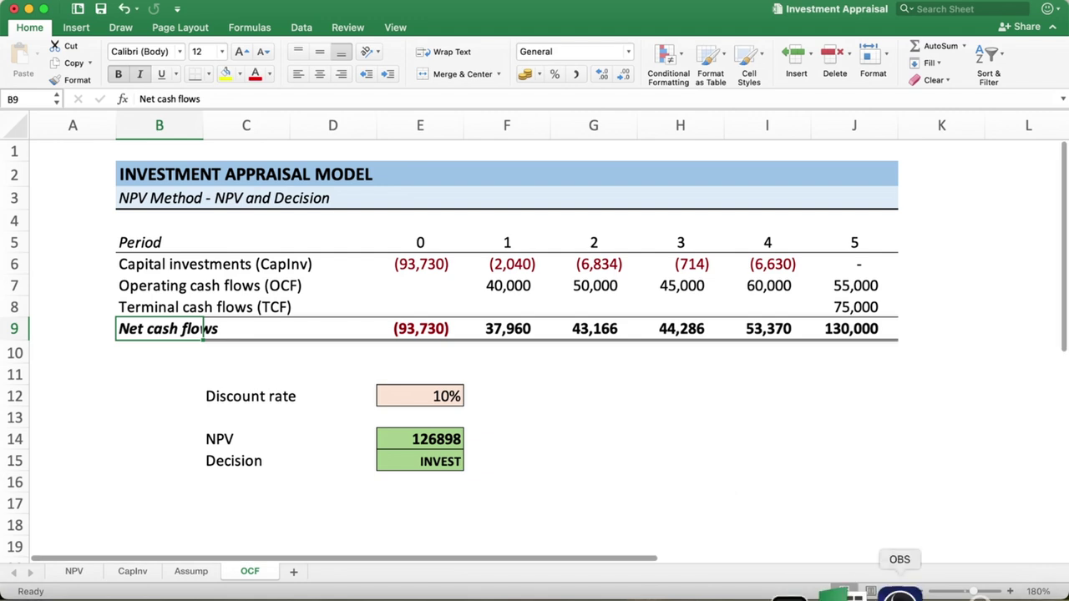
click(899, 595)
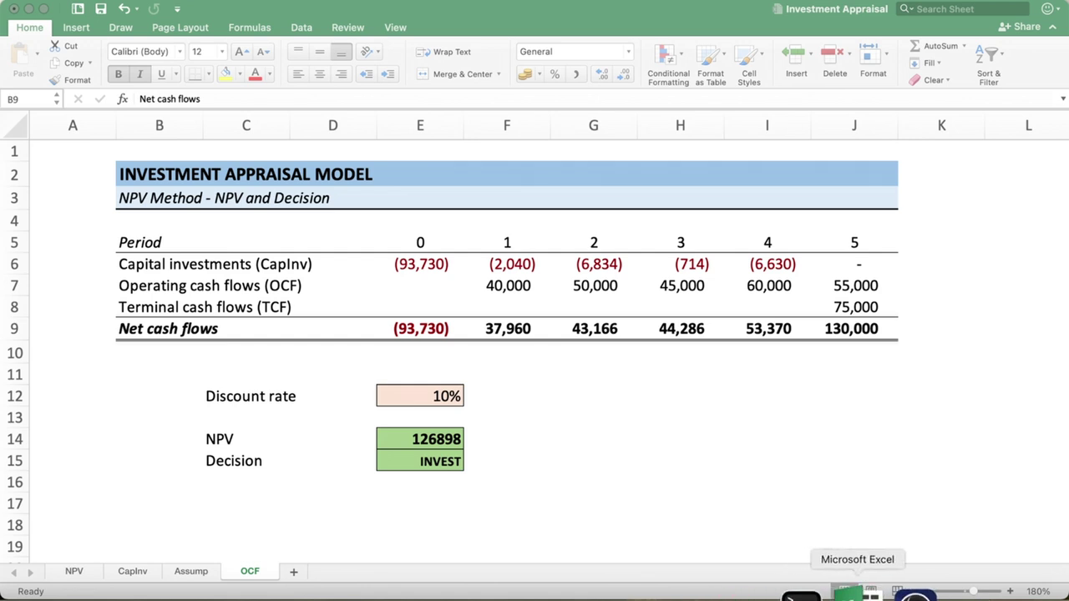
Step: Clear the contents of rows 11–16 holding the discount rate, NPV and decision
click(846, 591)
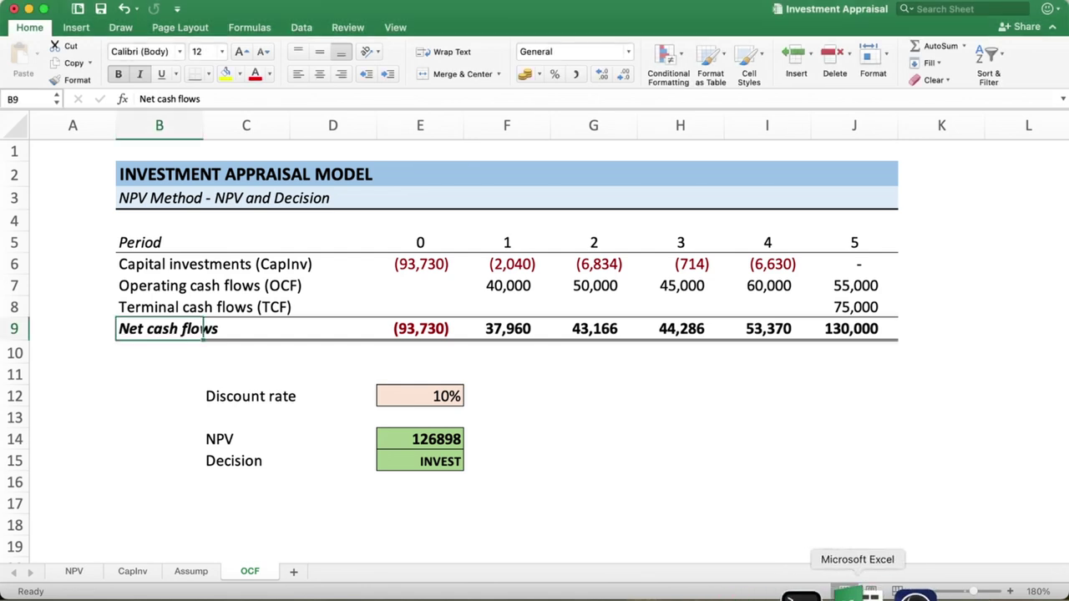
click(338, 413)
click(8, 374)
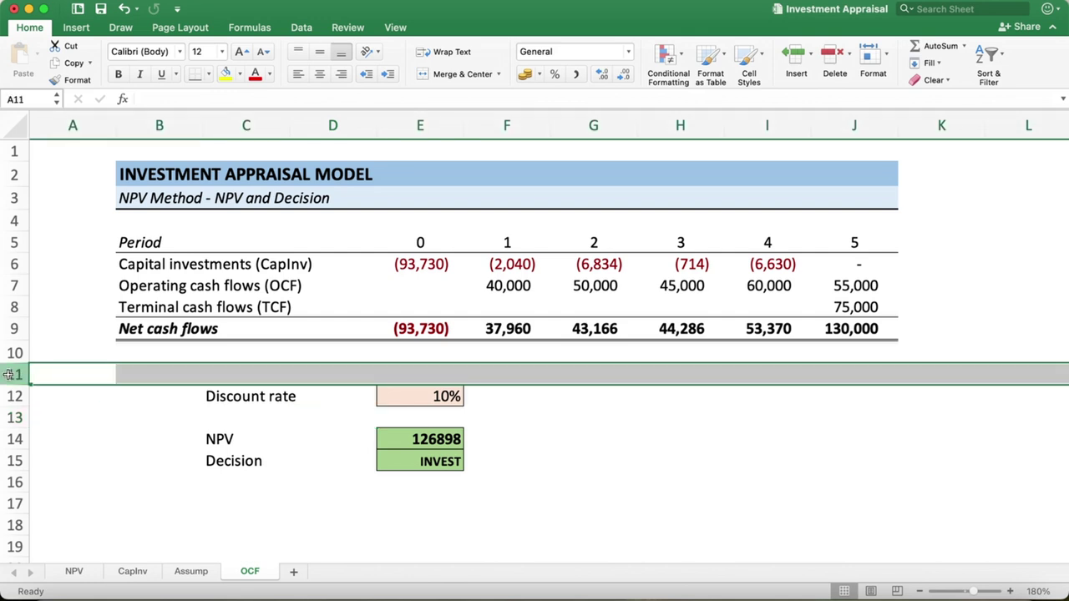
key(shift+Down)
key(shift+Down)
key(shift+Down)
key(shift+Down)
key(shift+Down)
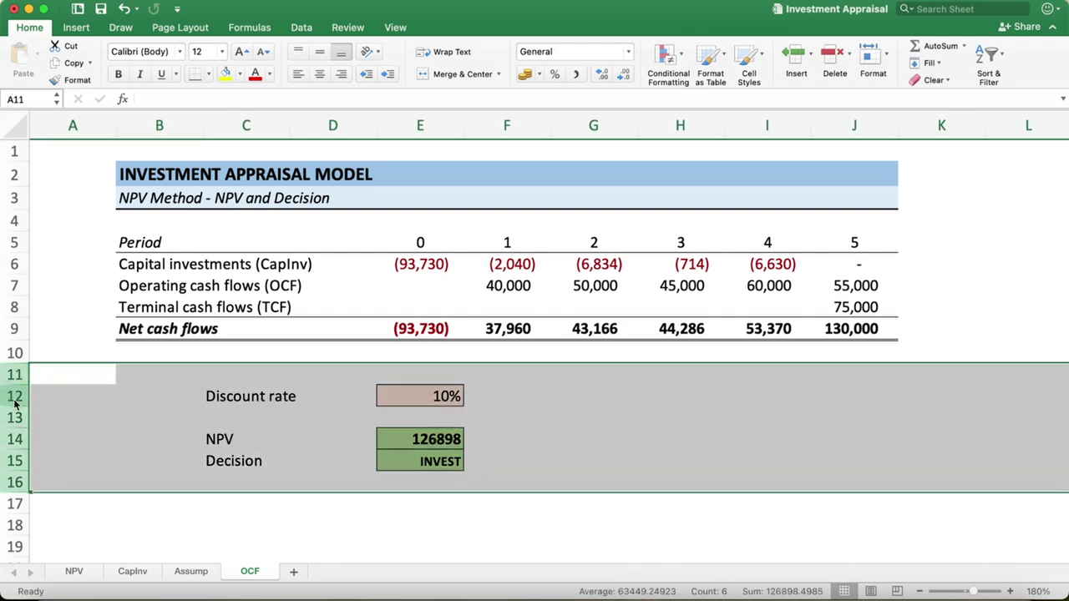
right_click(34, 474)
click(38, 482)
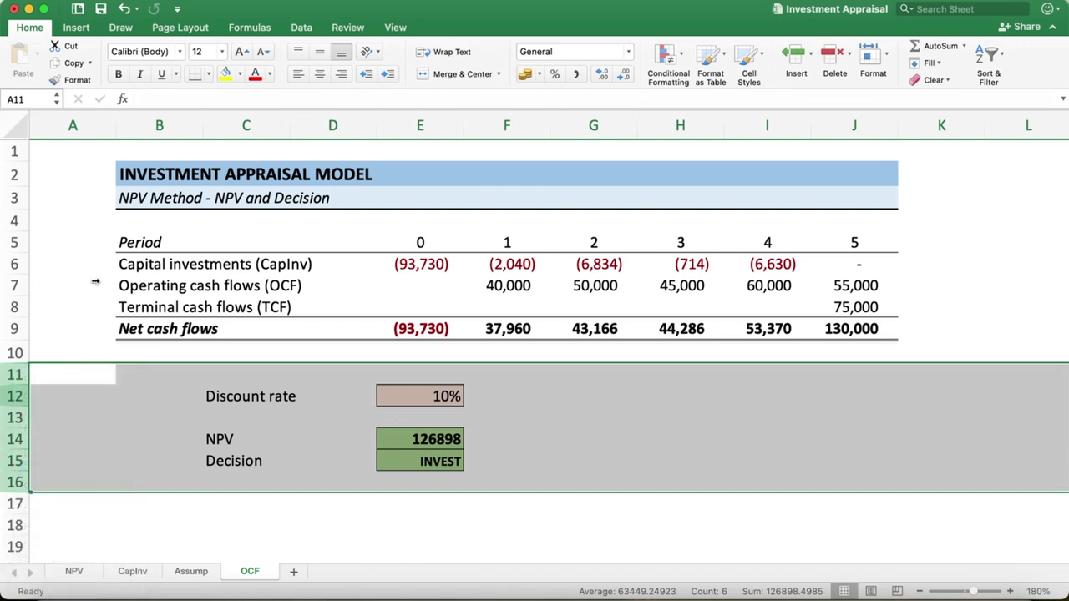
Step: Insert blank rows above the Operating cash flows row
click(11, 288)
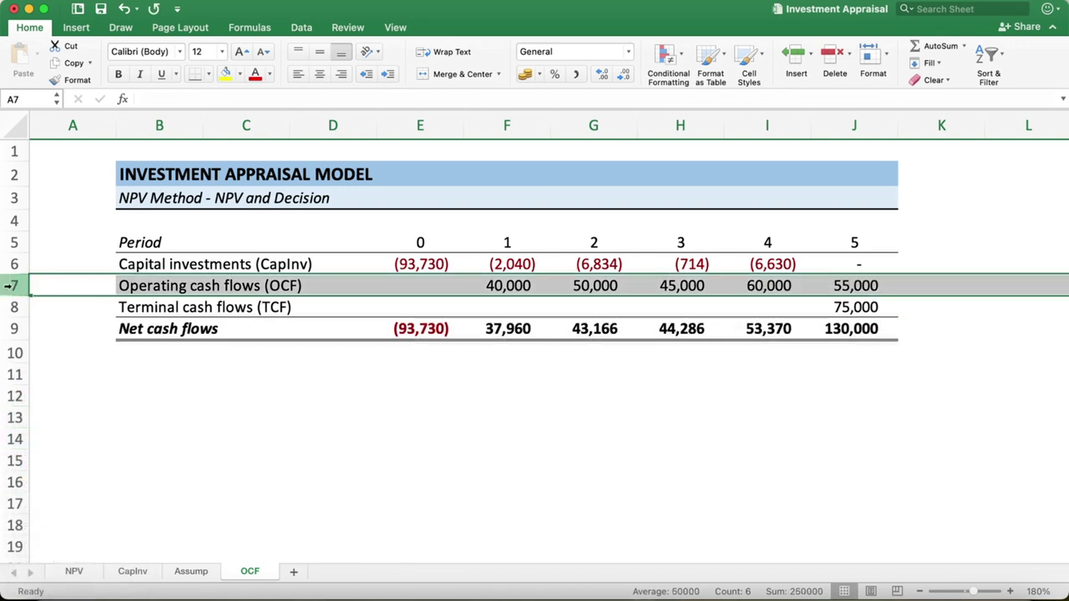
right_click(27, 385)
key(Escape)
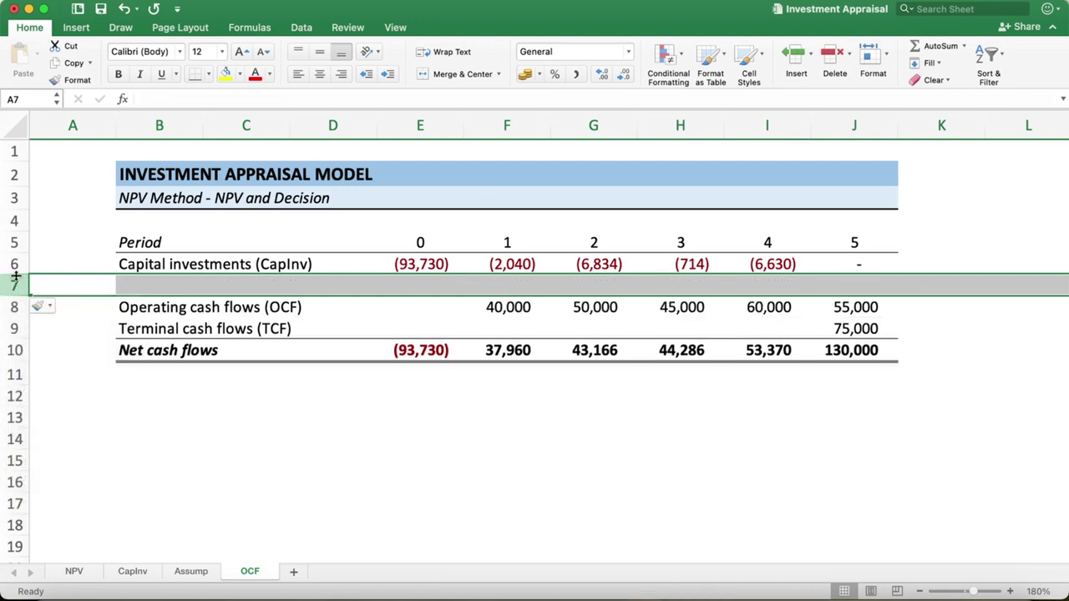
drag(16, 284, 16, 309)
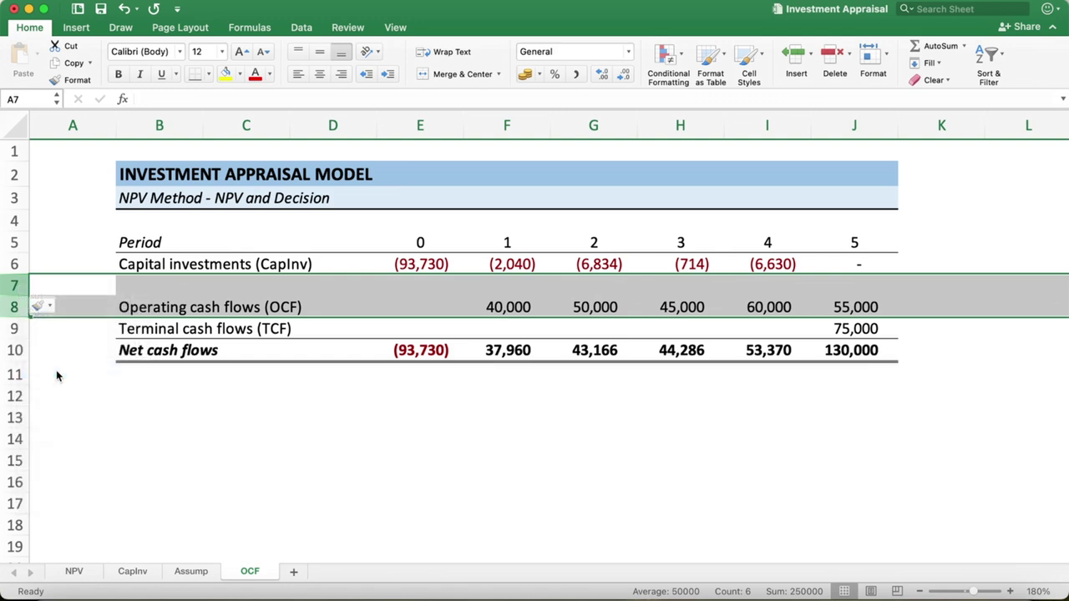
key(ctrl+shift+equal)
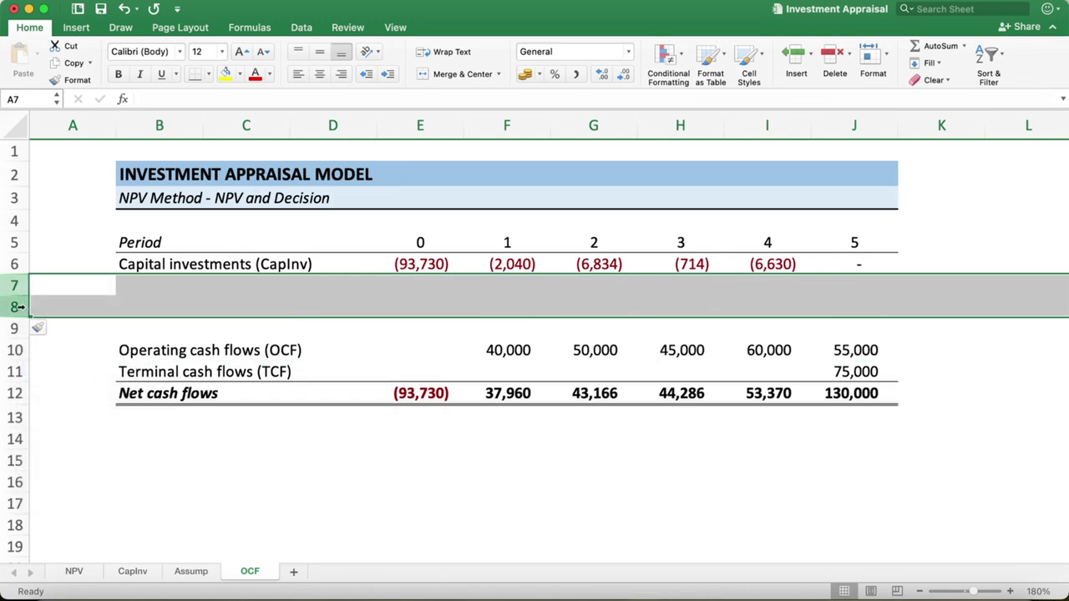
click(18, 307)
Step: Insert two more blank rows, then clear the values in E6:J13 and the totals in E14:J14
key(ctrl+shift+equal)
click(424, 267)
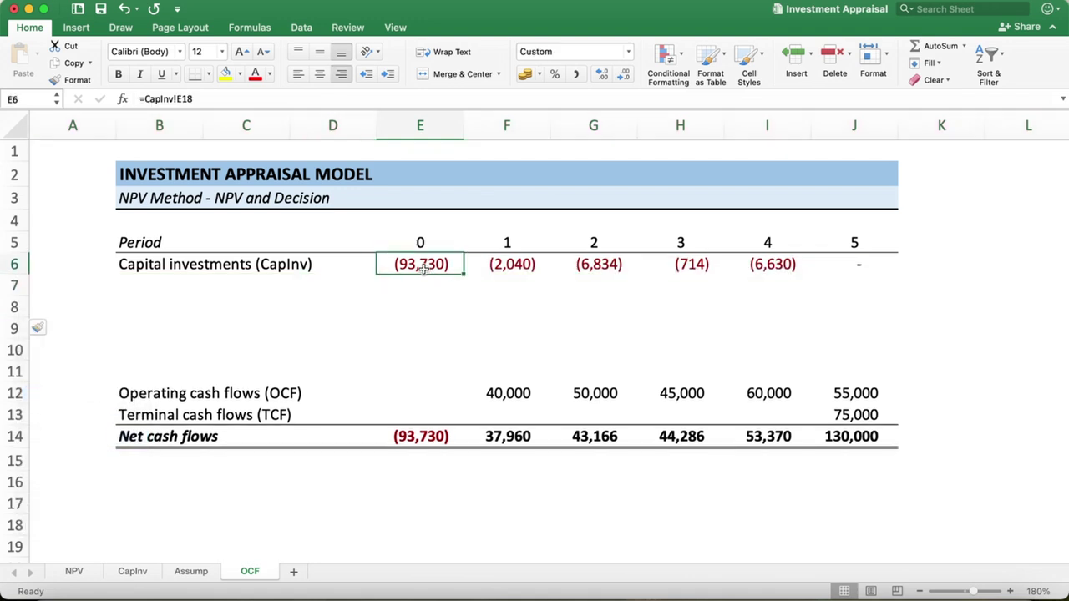
key(shift+Right)
key(shift+Right)
key(shift+Right)
key(shift+Right)
key(shift+Right)
key(shift+Down)
key(shift+Down)
key(shift+Down)
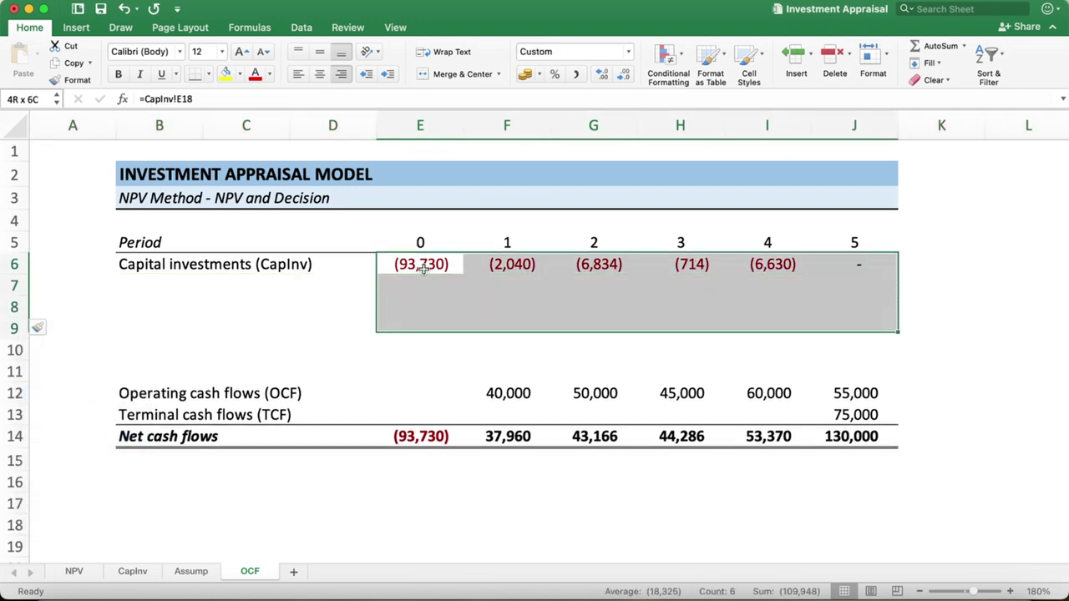
key(shift+Down)
key(shift+Down)
key(shift+Down)
key(shift+Down)
key(Delete)
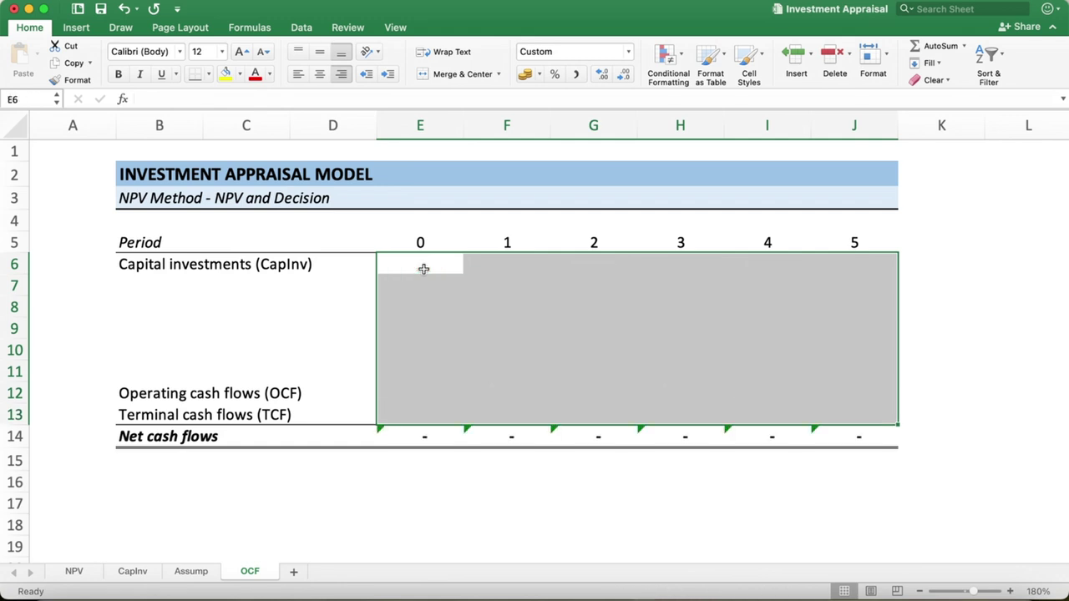
click(405, 435)
key(shift+Right)
key(shift+Right)
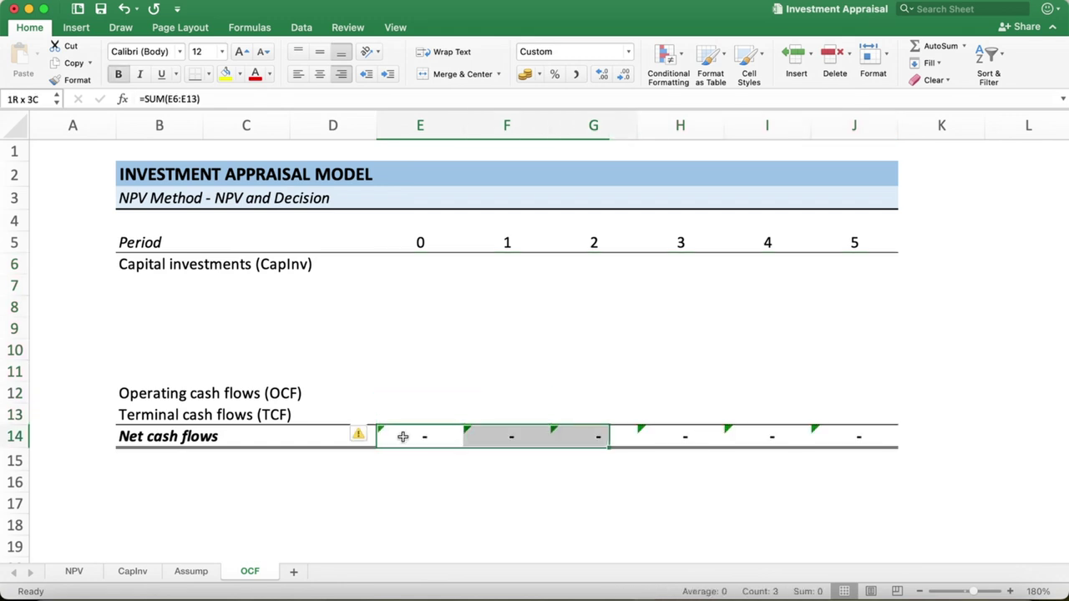
key(shift+Right)
key(shift+Right)
key(shift+Right)
key(shift+Right)
key(shift+Left)
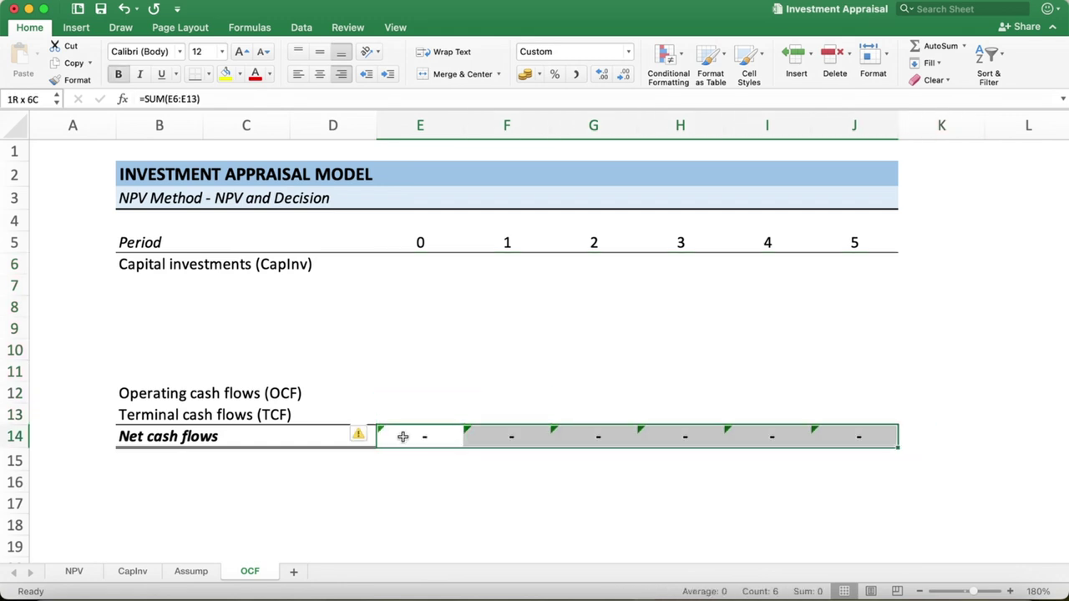
key(Delete)
Step: Change the Net cash flows label in B14 to Operating cash flows
click(163, 436)
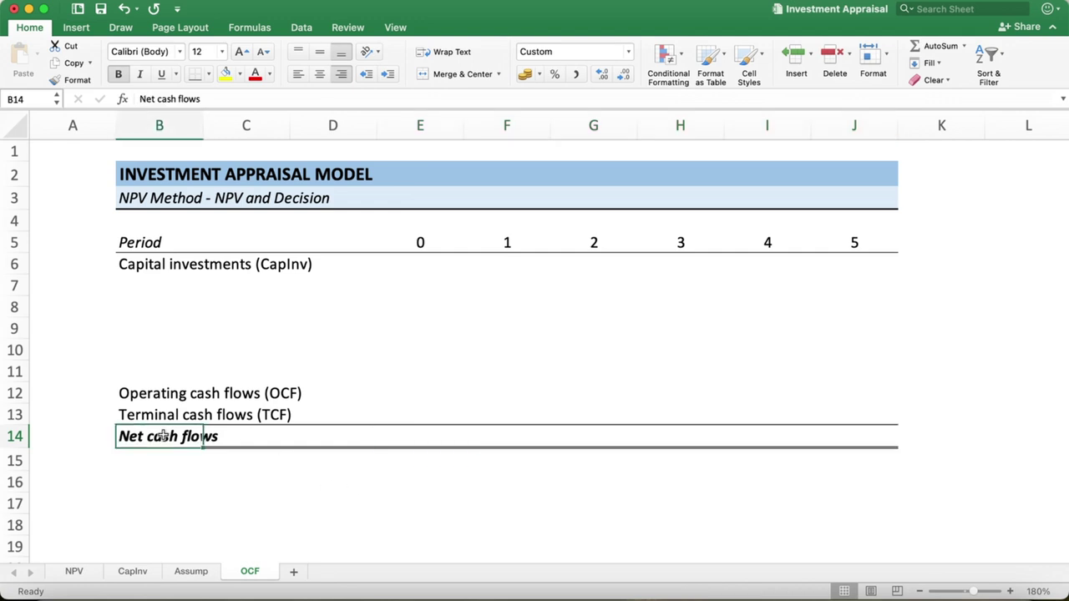
click(156, 99)
key(BackSpace)
key(BackSpace)
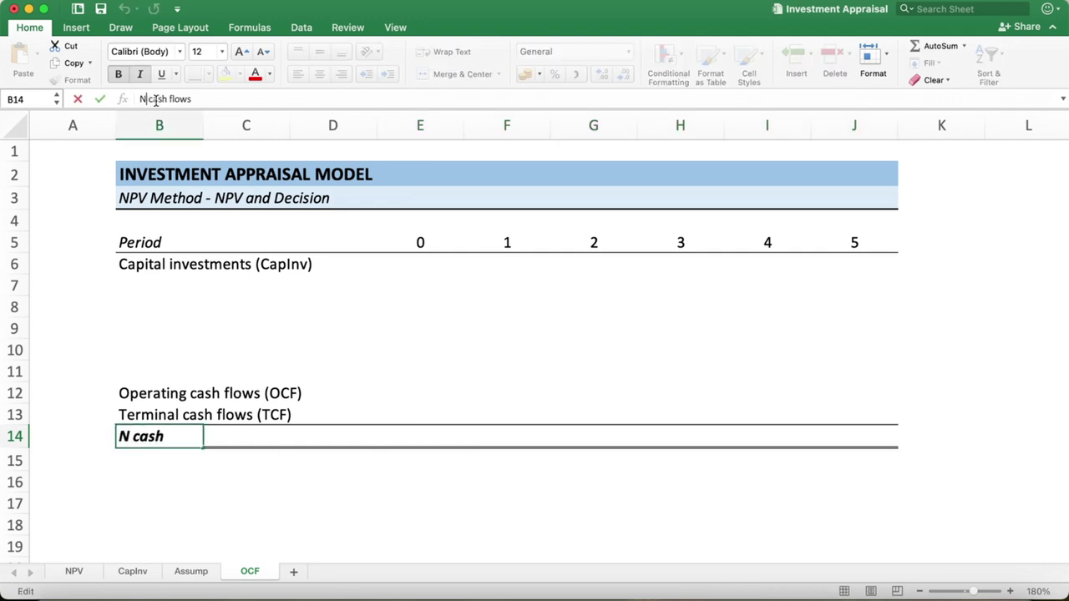
key(BackSpace)
text(Op)
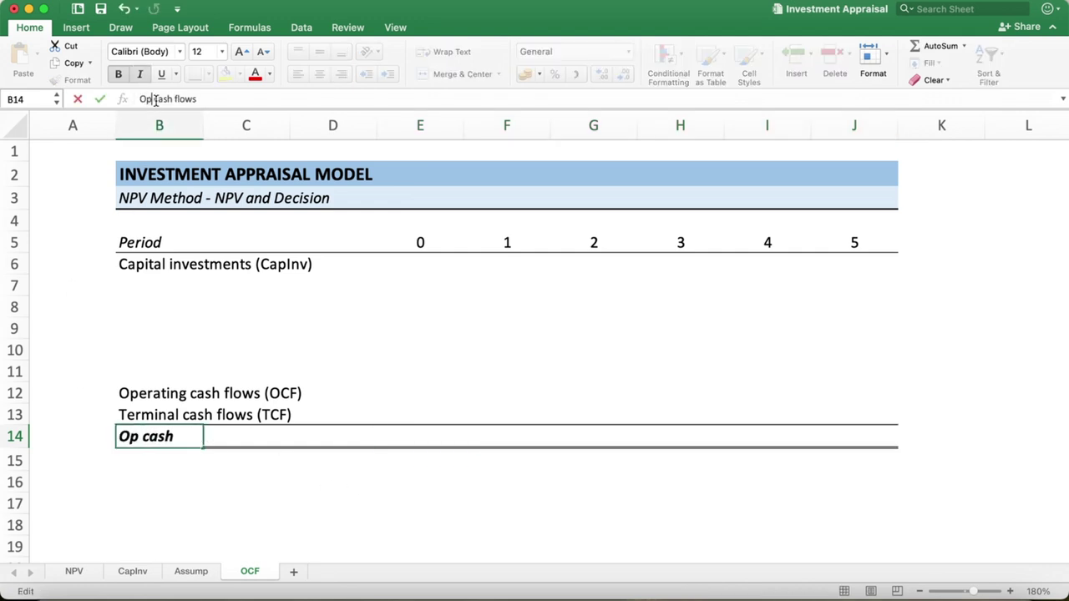
text(erating)
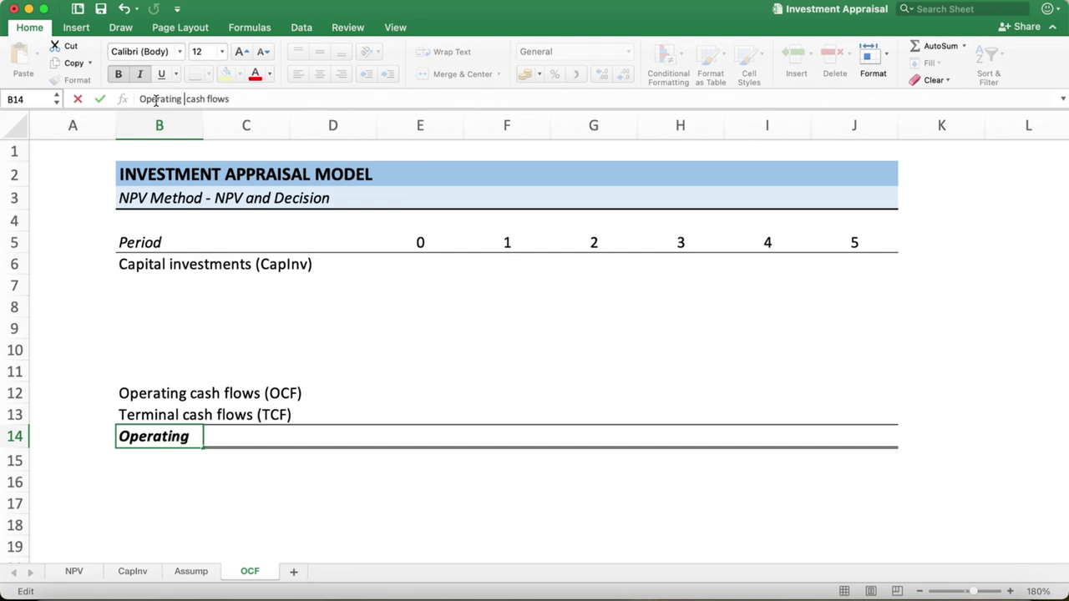
key(BackSpace)
key(Return)
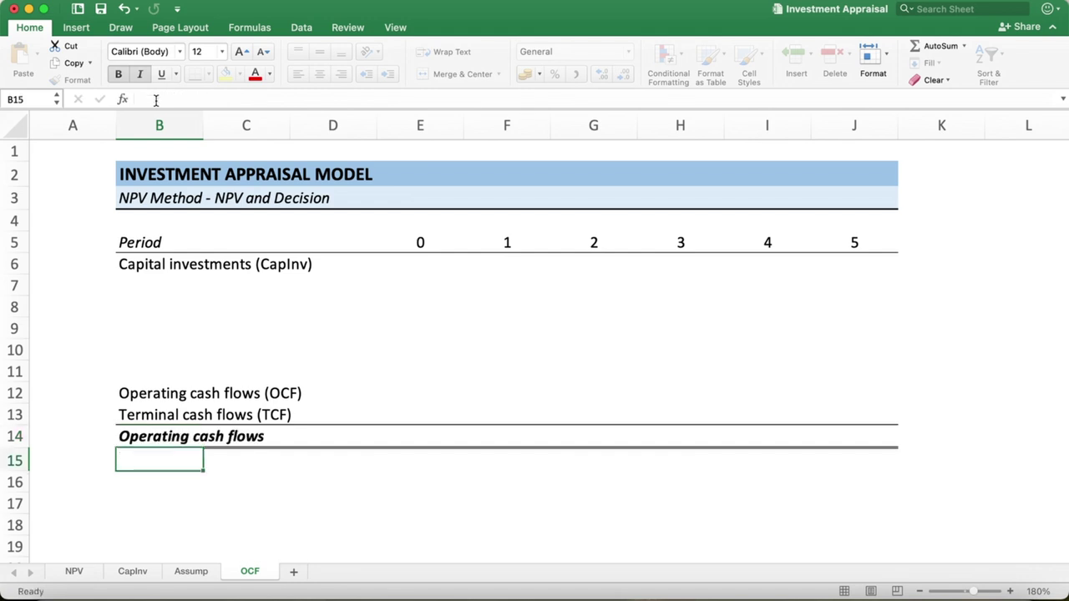
Step: Delete the old row labels in B6:B13
click(123, 390)
key(Down)
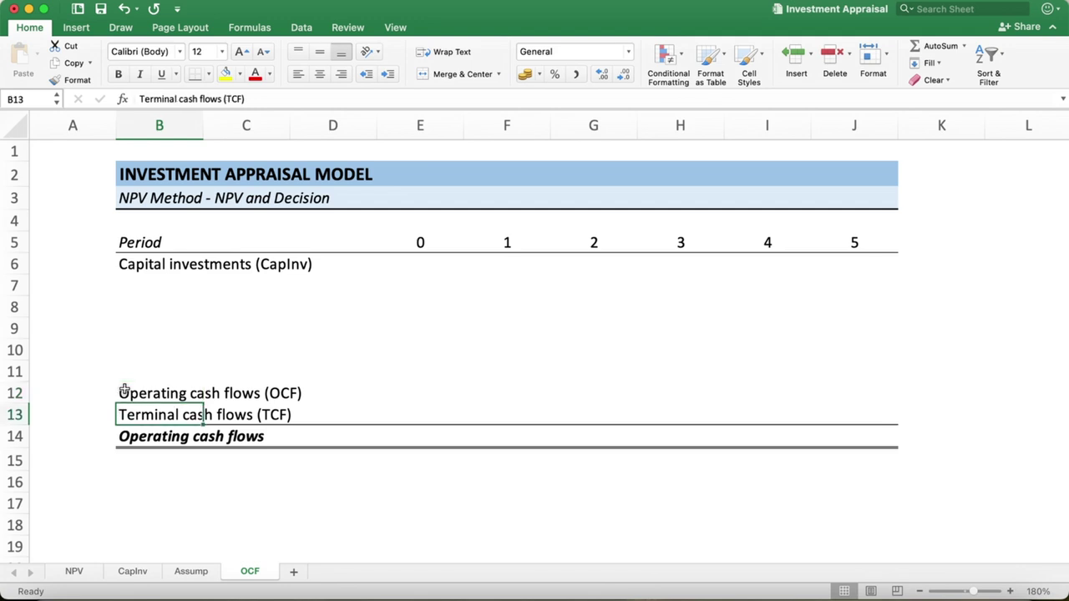
key(shift+Up)
key(shift+Up)
key(shift+Up)
key(shift+Up)
key(shift+Up)
key(shift+Up)
key(shift+Up)
key(Delete)
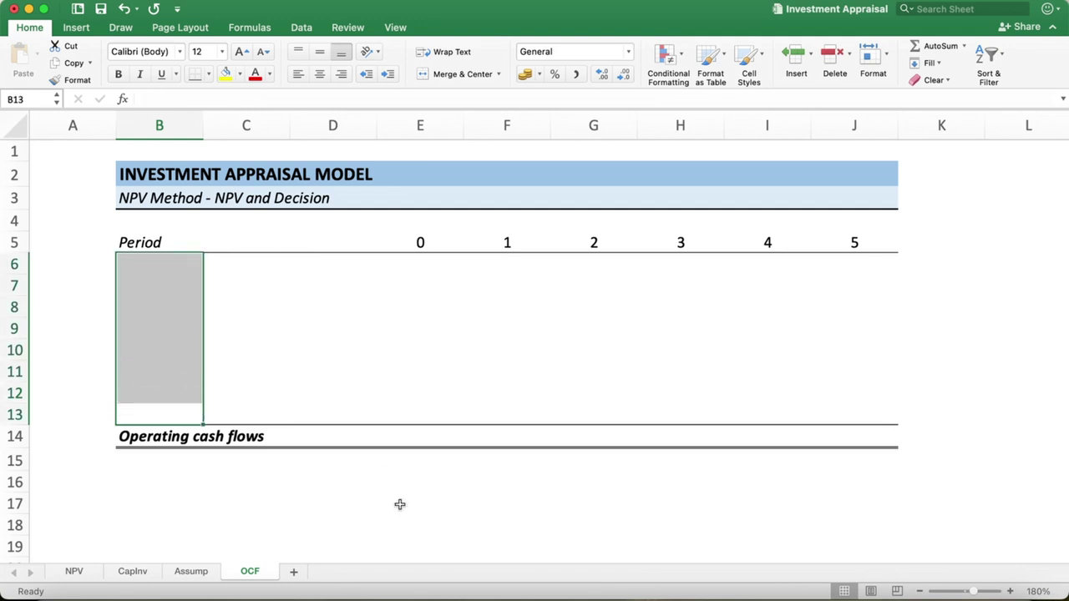
Step: Replace 'NPV and Decision' in the B3 subtitle with 'Estimation of Operating Cash Flow'
click(167, 202)
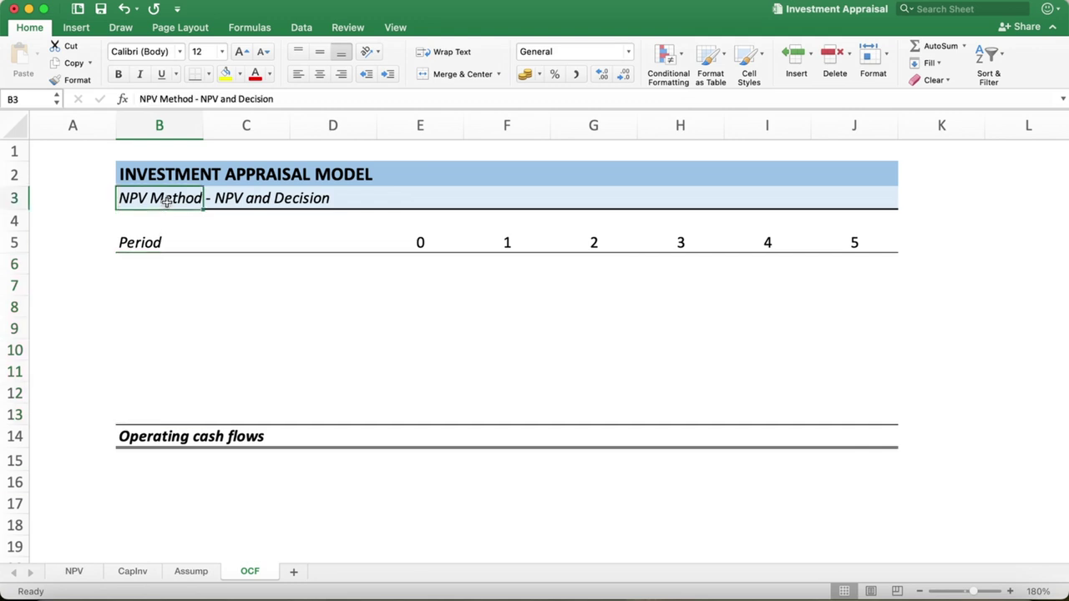
click(278, 99)
key(BackSpace)
key(BackSpace)
key(BackSpace)
key(BackSpace)
key(BackSpace)
key(BackSpace)
key(BackSpace)
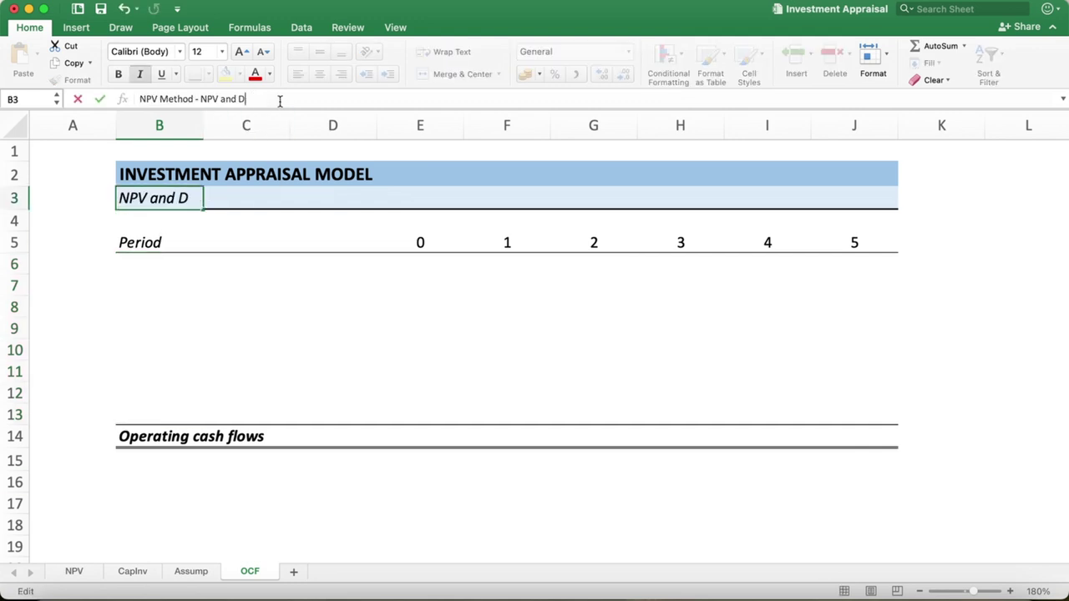
key(BackSpace)
key(BackSpace)
key(BackSpace)
key(BackSpace)
key(BackSpace)
key(BackSpace)
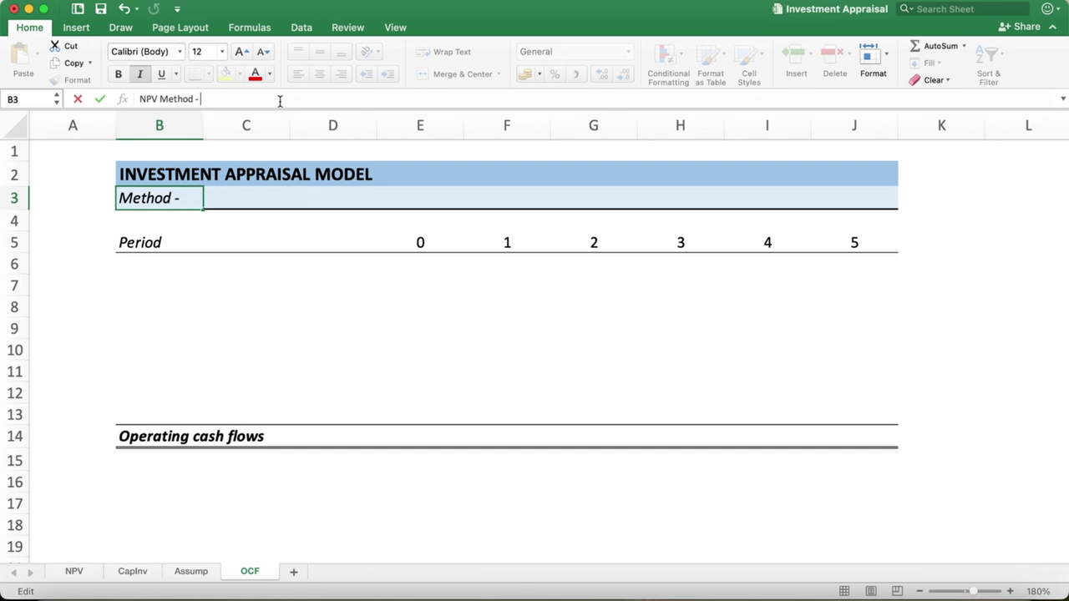
text(Esti)
text(mation of)
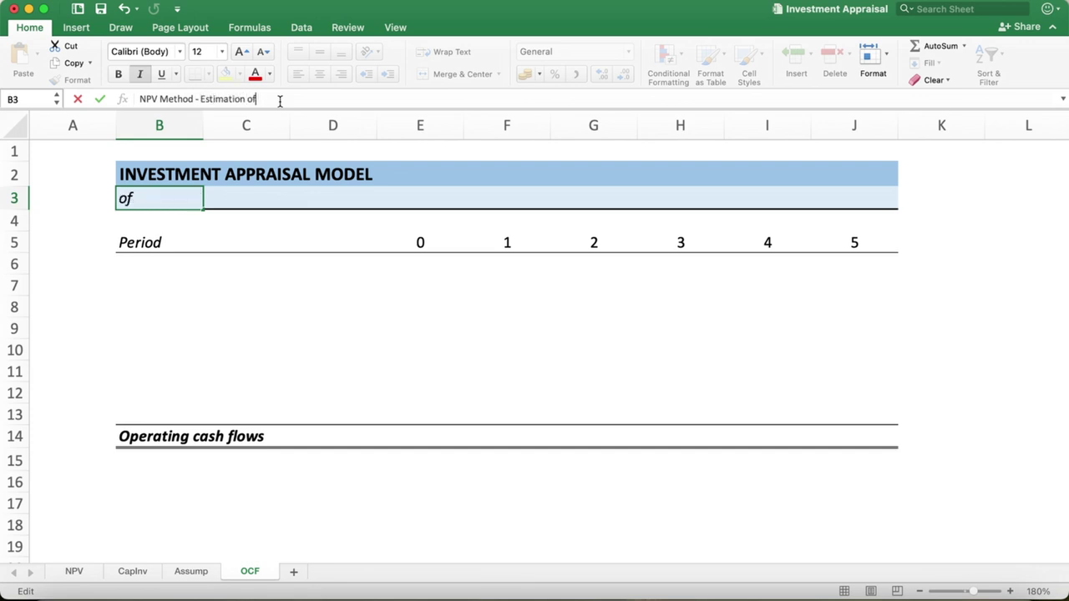
text( O)
text(perating )
text(Cash )
text(Flo)
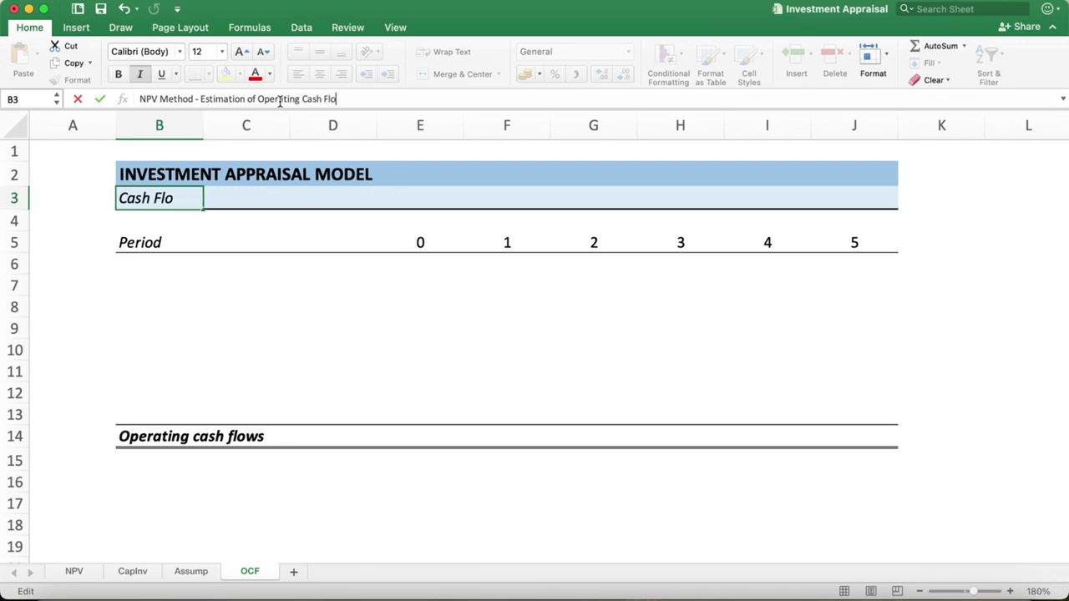
text(w)
key(Return)
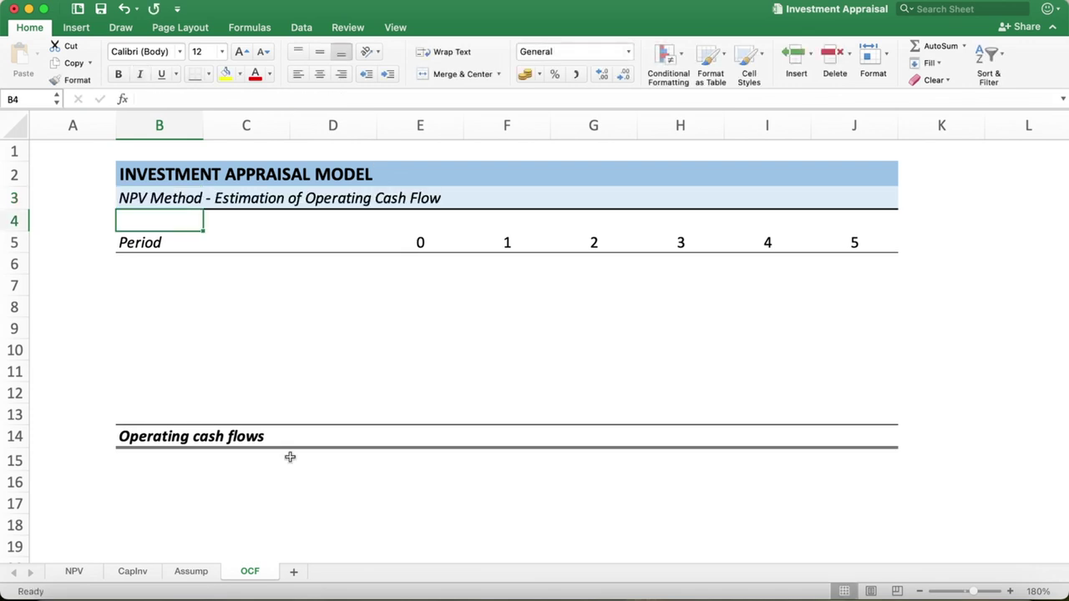
mouse_move(895, 594)
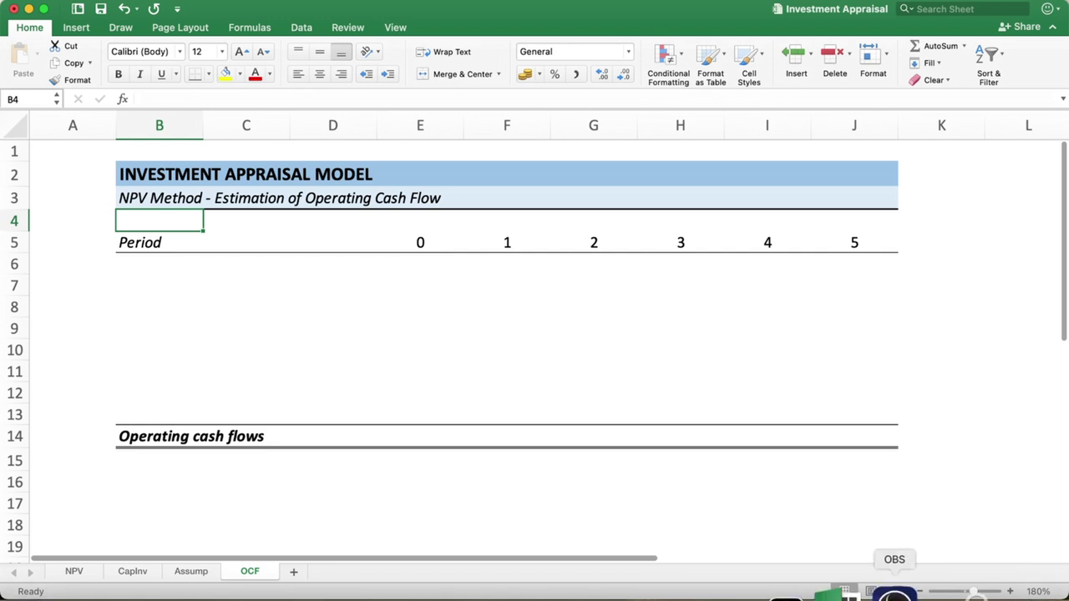
click(894, 594)
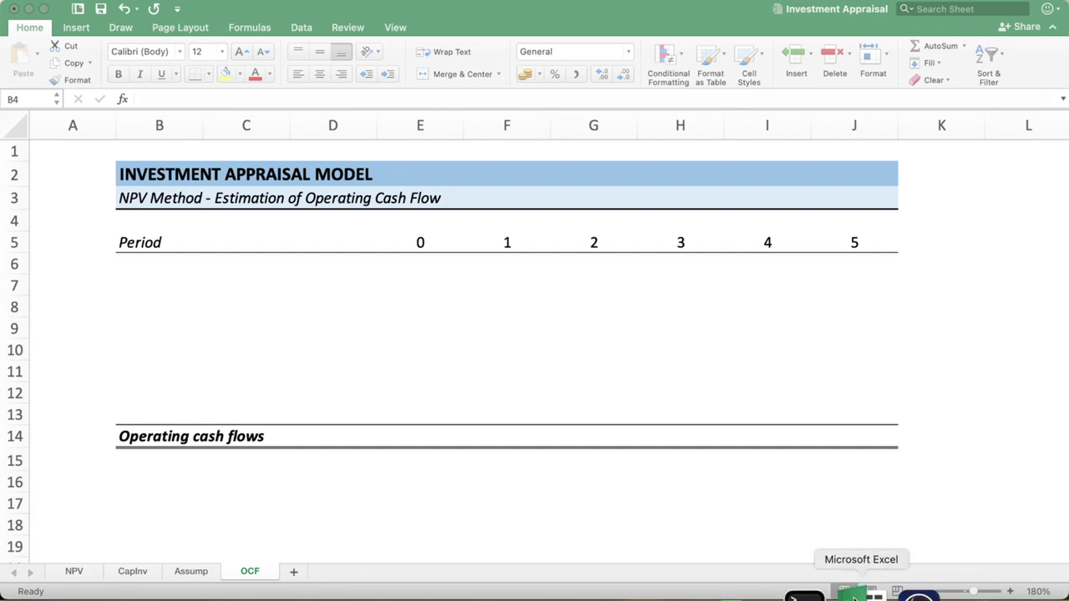
Step: Pluralise the subtitle so it ends in 'Cash Flows'
click(849, 594)
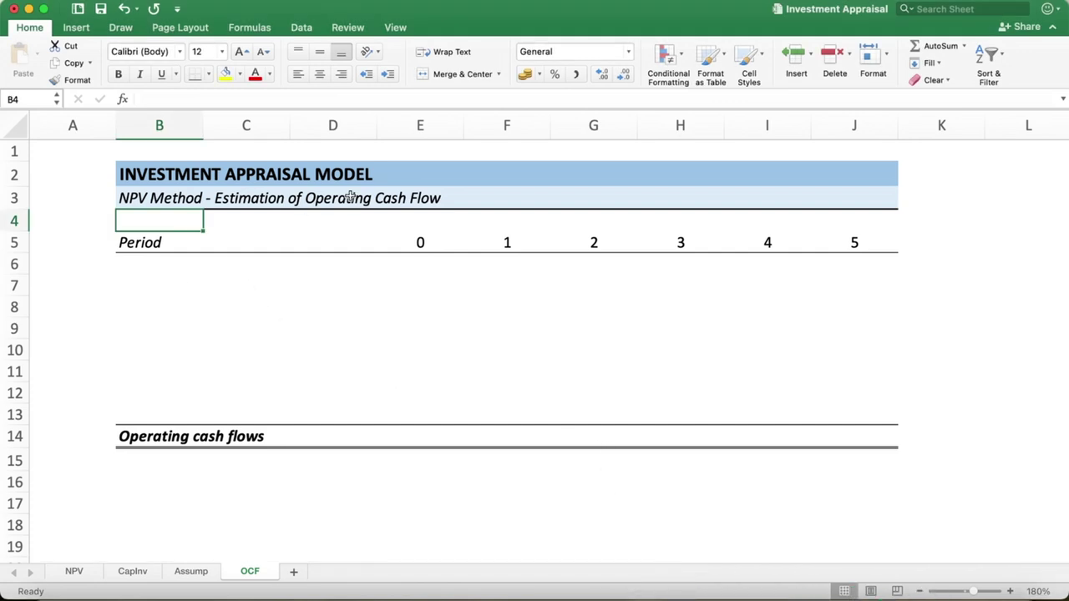
click(179, 197)
click(359, 100)
text(s)
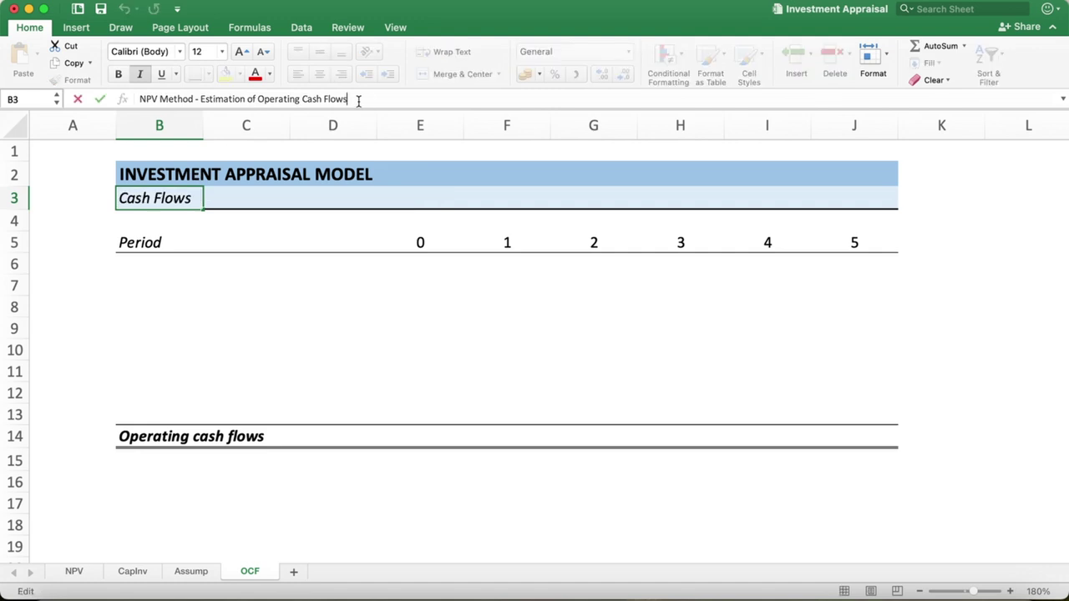
key(Return)
key(Down)
key(Down)
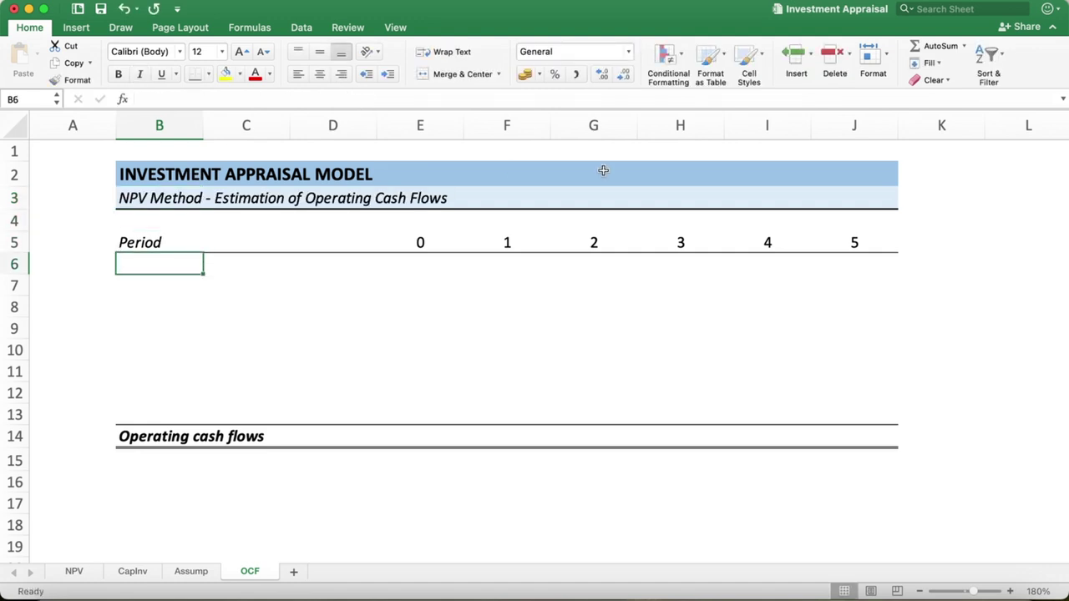
Step: Enter the label Revenue in B6, then switch to the Assump sheet
text(Reve)
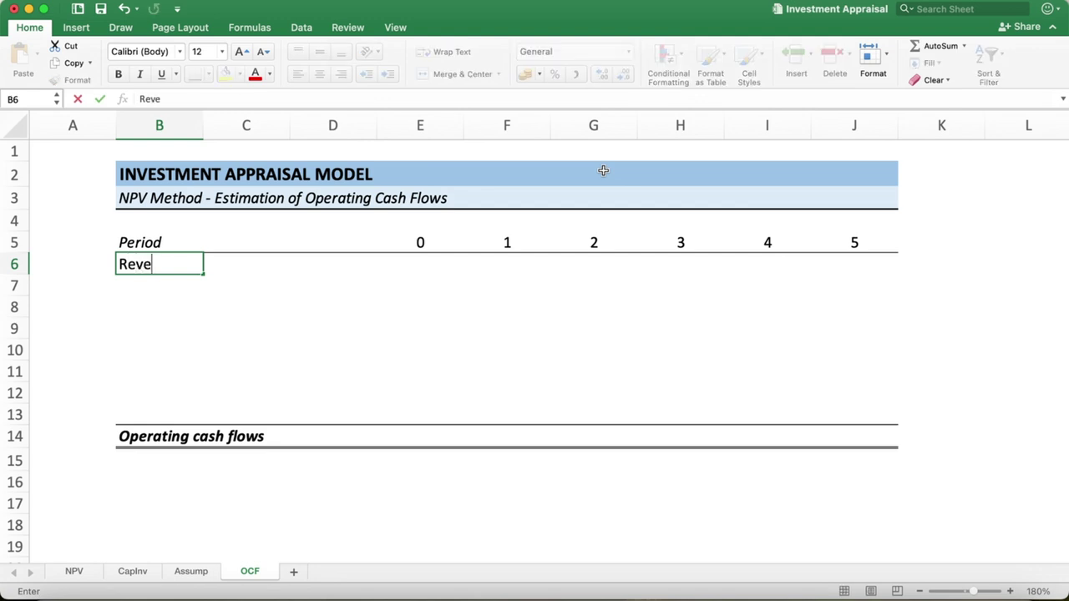
text(nue)
key(Return)
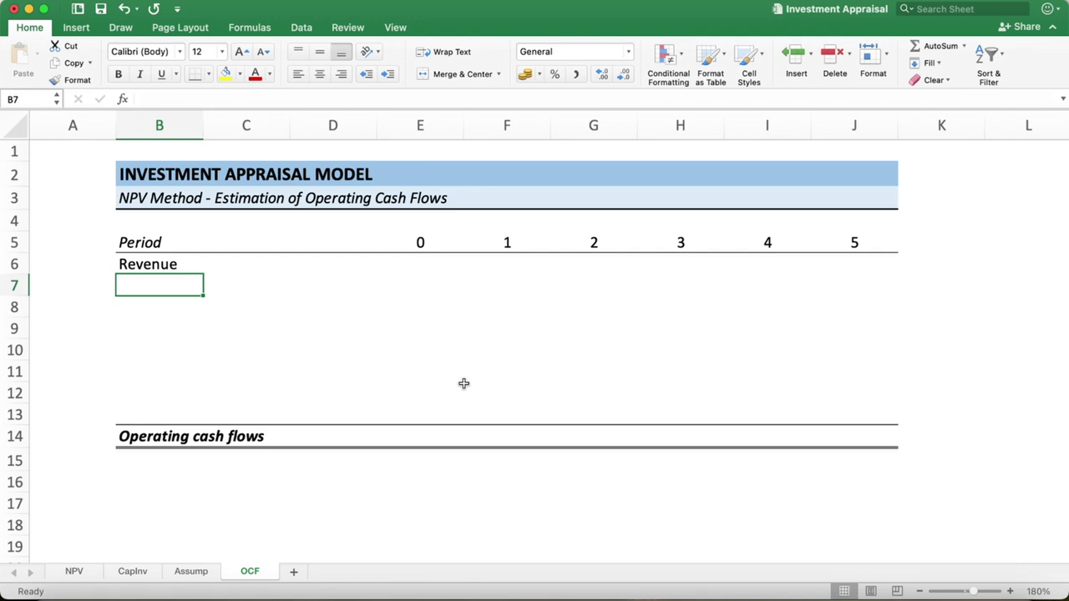
click(184, 573)
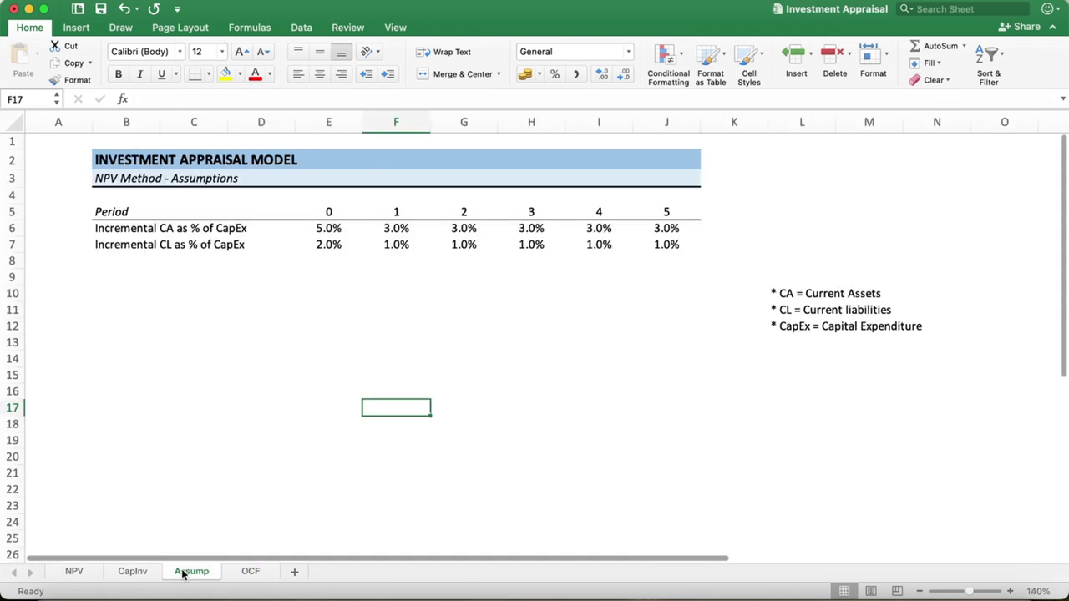
Step: Copy the Assump sheet to the end of the workbook as Assump (2)
click(79, 574)
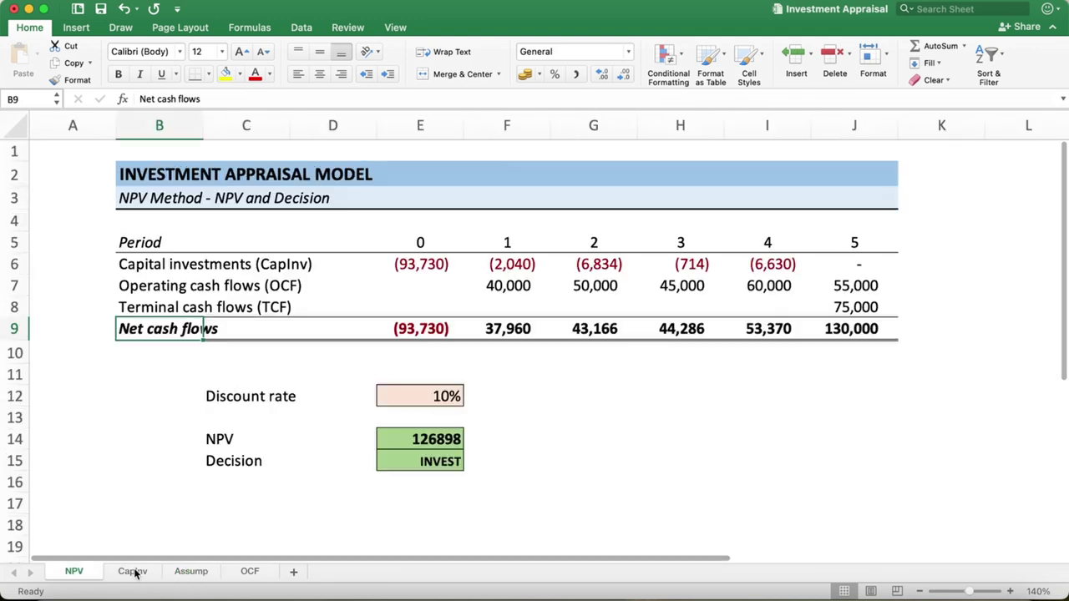
click(136, 573)
click(190, 573)
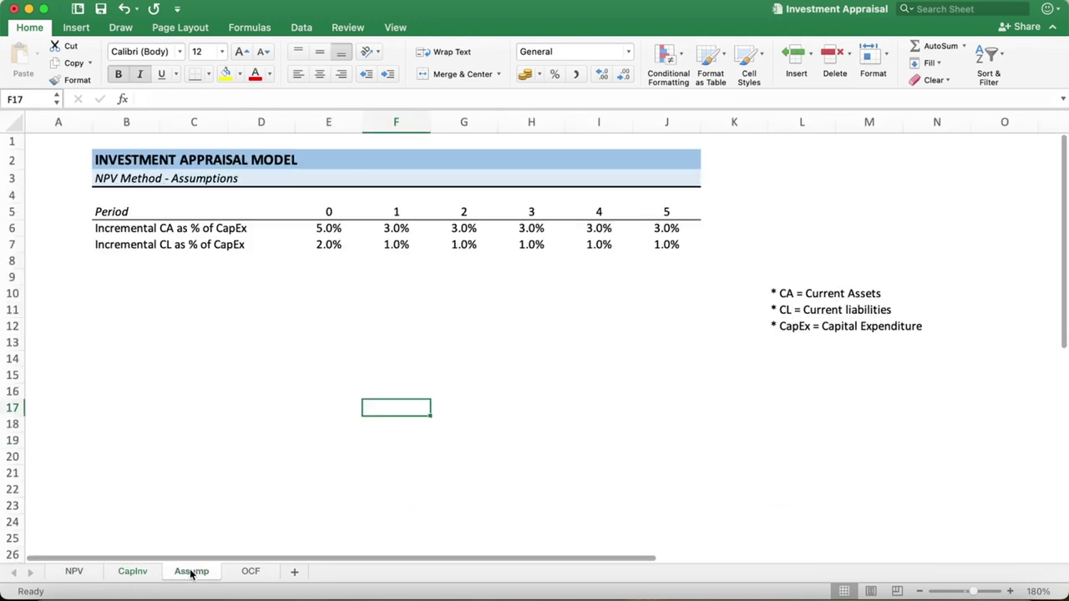
right_click(191, 573)
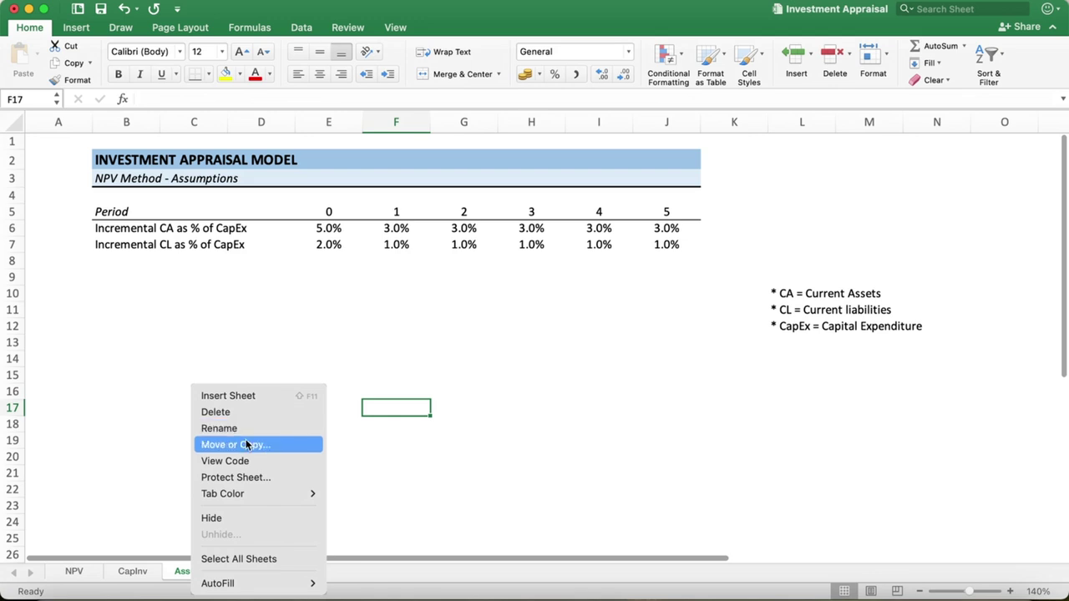
click(245, 443)
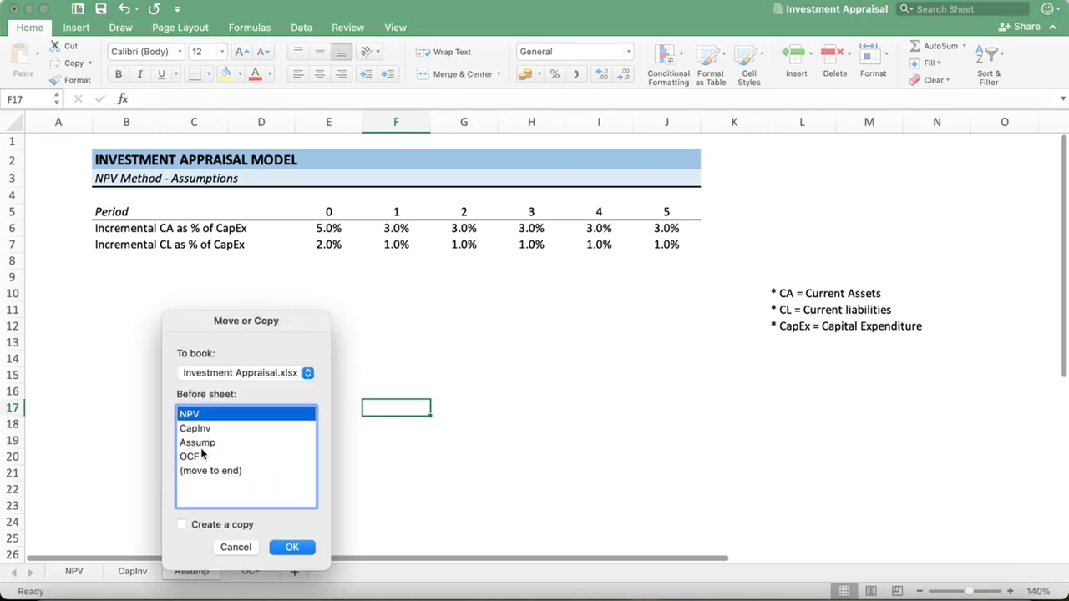
click(201, 471)
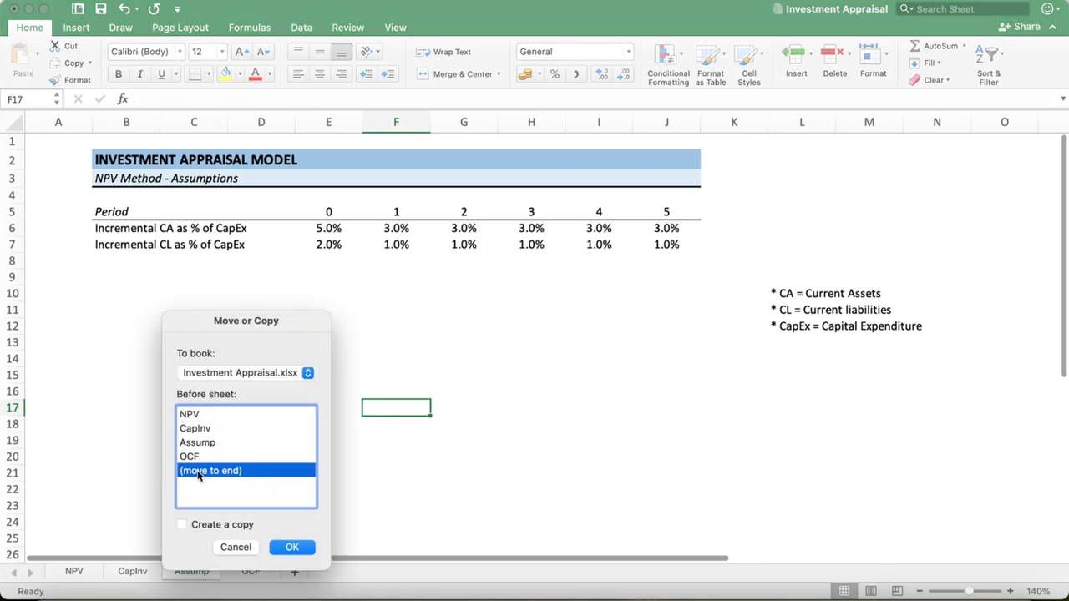
click(184, 525)
click(293, 547)
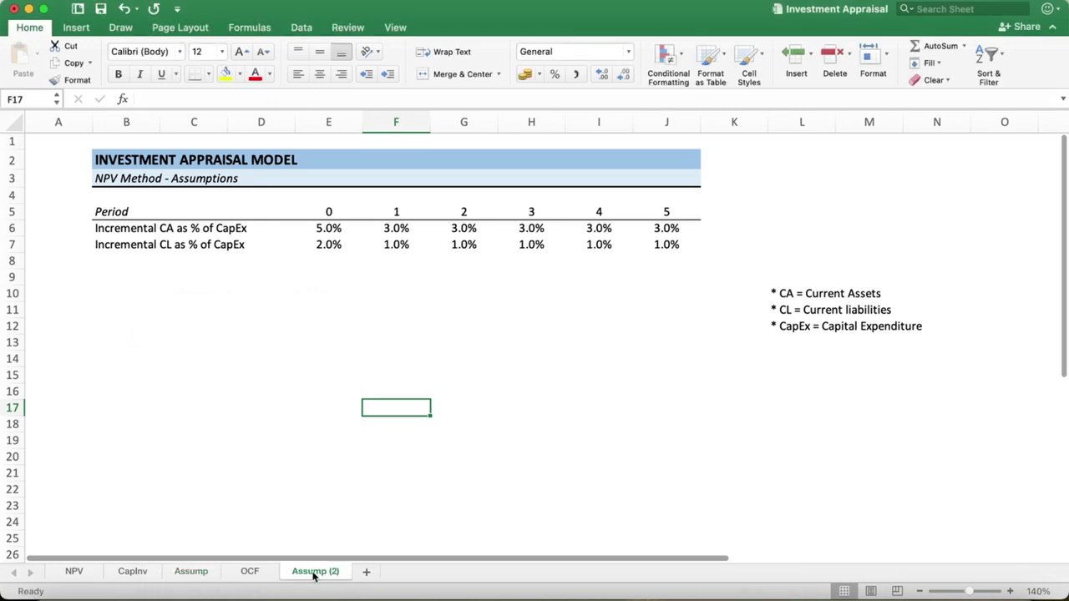
Step: Rename the Assump (2) sheet to Input
right_click(356, 425)
click(356, 426)
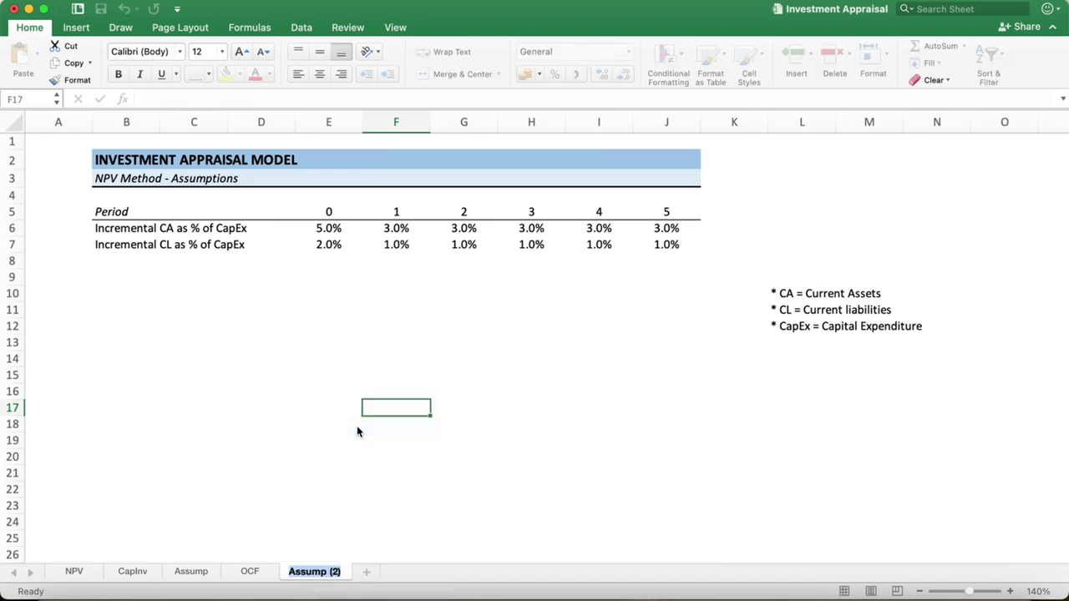
text(Input)
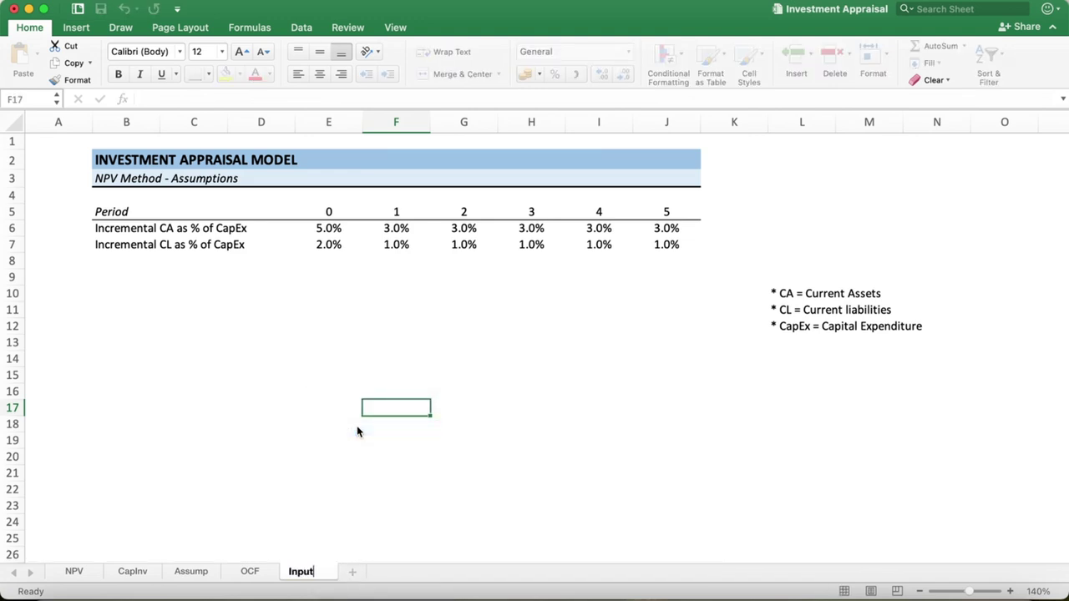
key(Return)
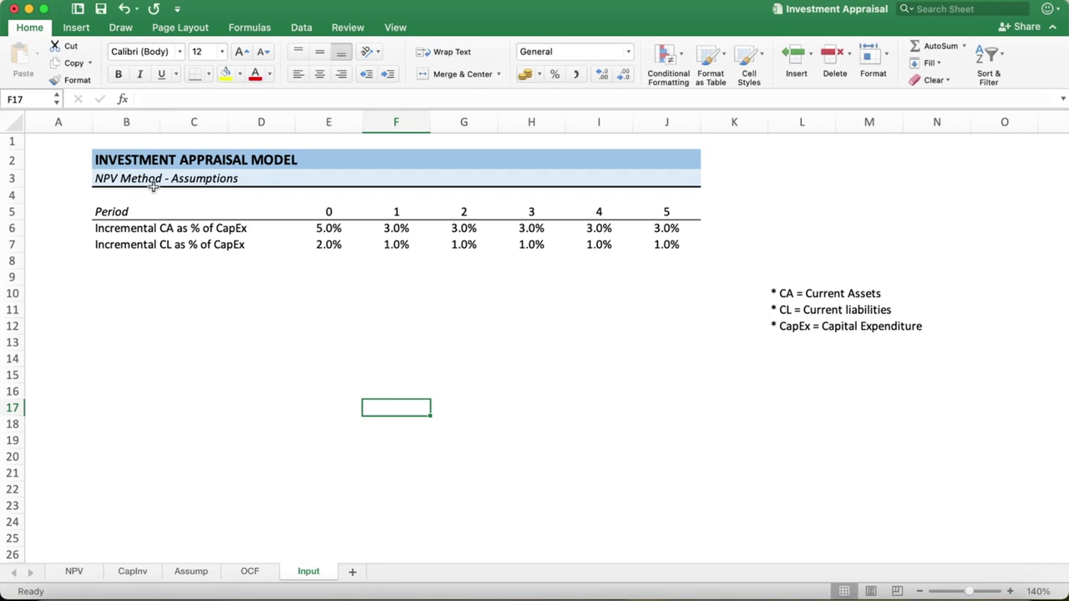
Step: Change the B3 subtitle to 'NPV Method - Inputs'
click(146, 180)
click(265, 98)
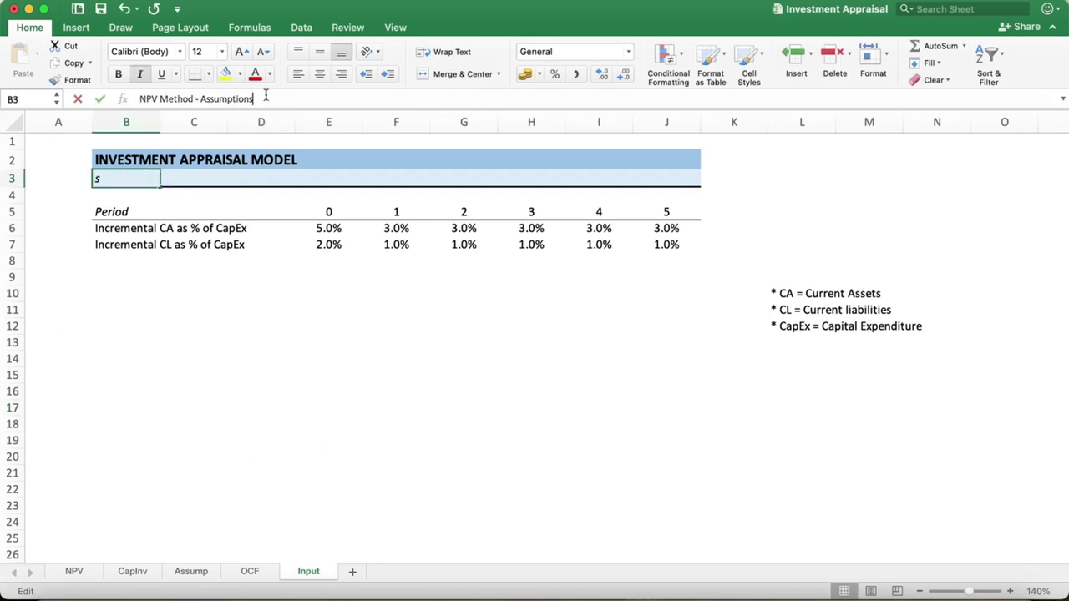
key(BackSpace)
key(BackSpace)
key(BackSpace)
key(BackSpace)
key(BackSpace)
key(BackSpace)
key(BackSpace)
key(BackSpace)
key(BackSpace)
key(BackSpace)
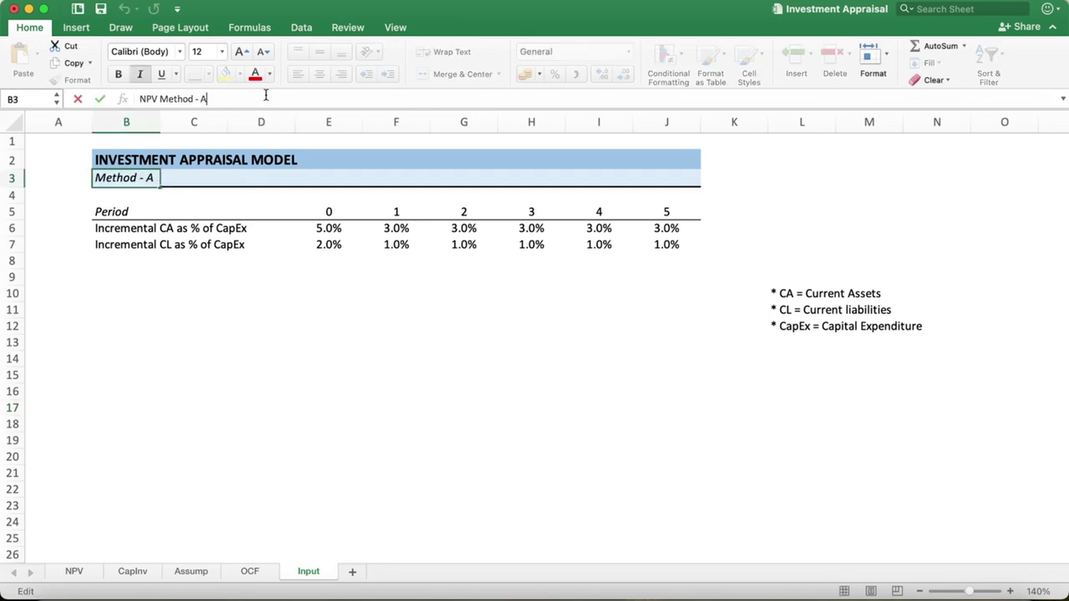
key(BackSpace)
text(Npu)
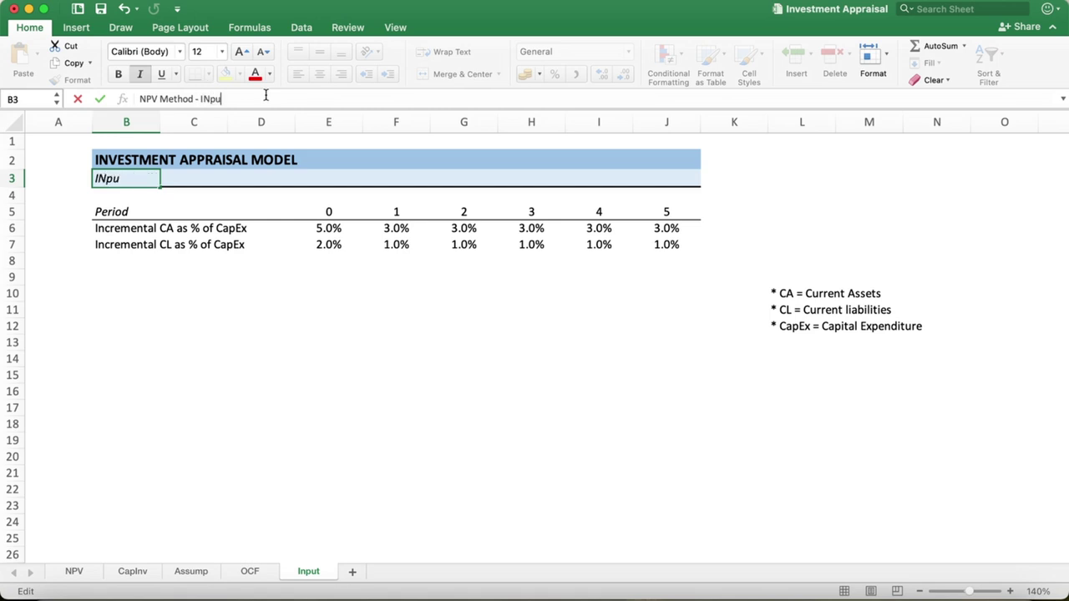
text(ts)
key(BackSpace)
key(BackSpace)
key(BackSpace)
key(BackSpace)
key(BackSpace)
text(nputs)
key(Return)
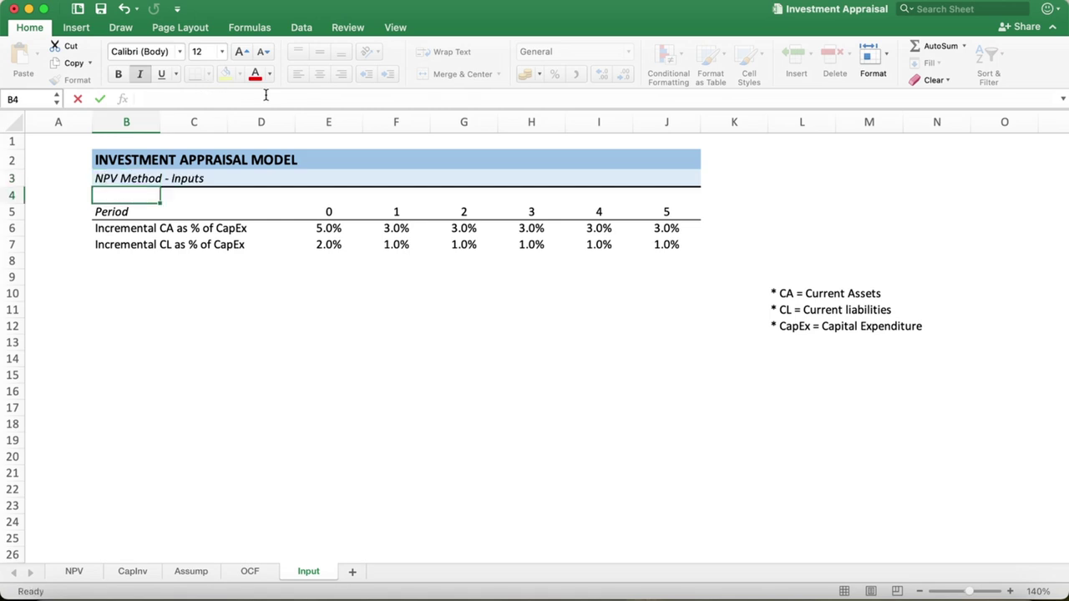
Step: Delete the three CA, CL and CapEx footnotes in L10:L12
click(123, 233)
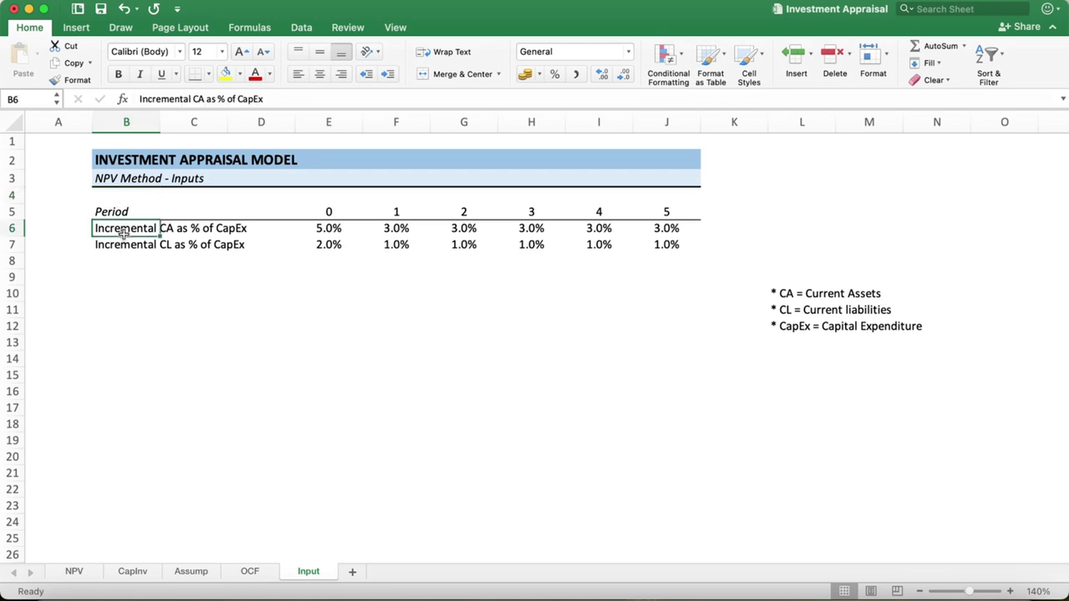
drag(772, 294, 772, 327)
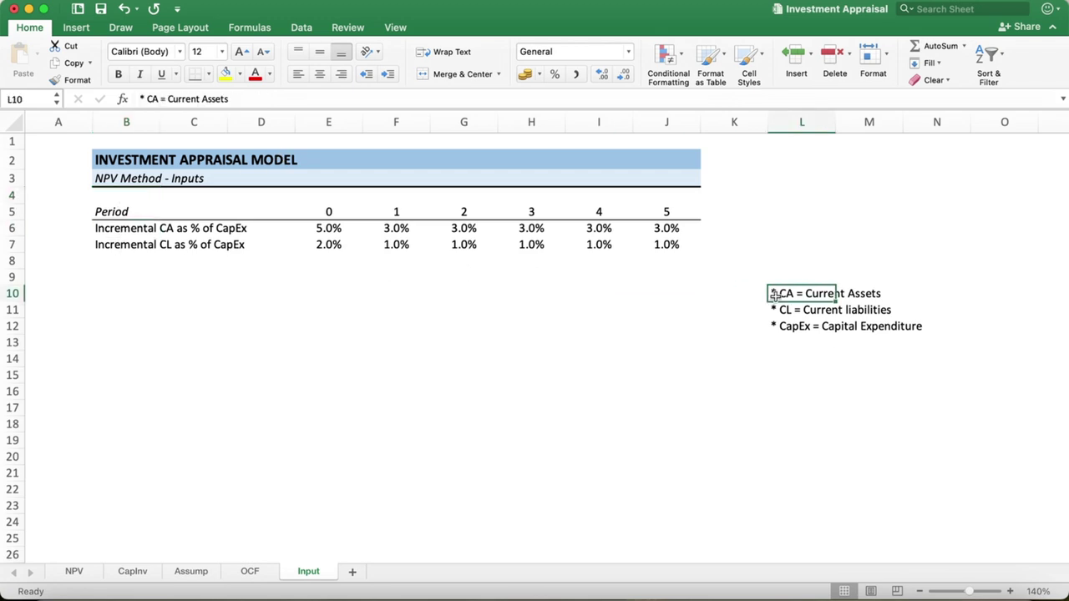
key(Delete)
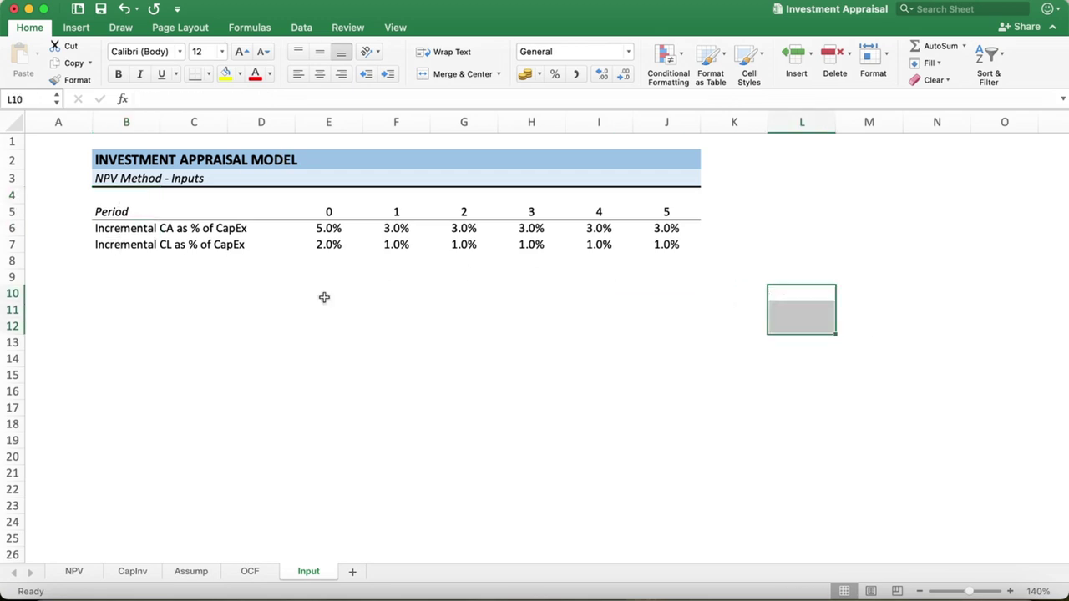
Step: Relabel rows 6 and 7 as 'Price per unit' and 'Sales volume'
click(106, 228)
key(shift+Down)
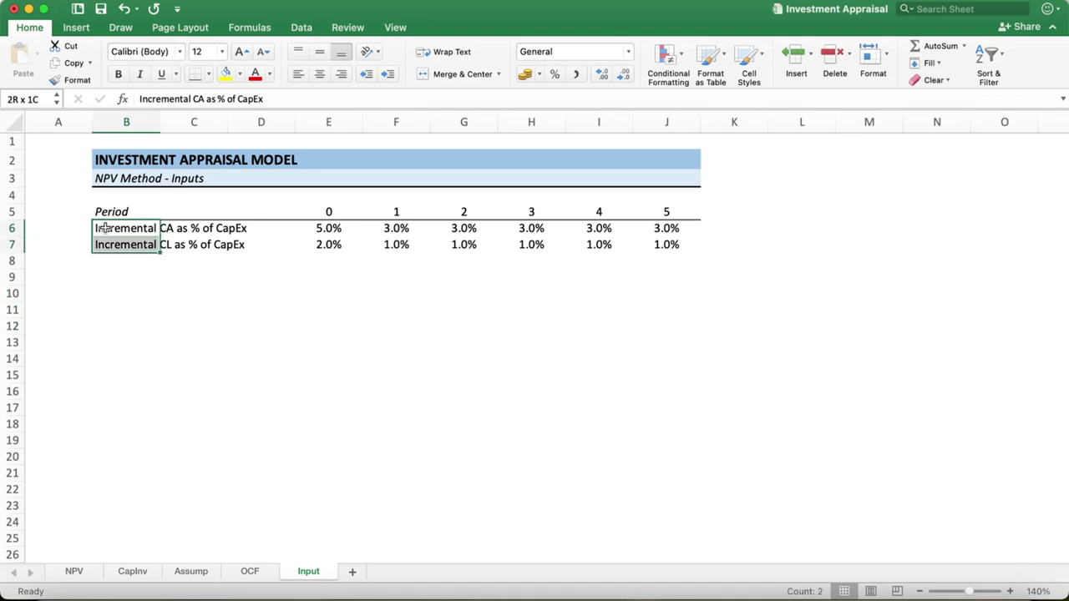
key(Delete)
click(105, 228)
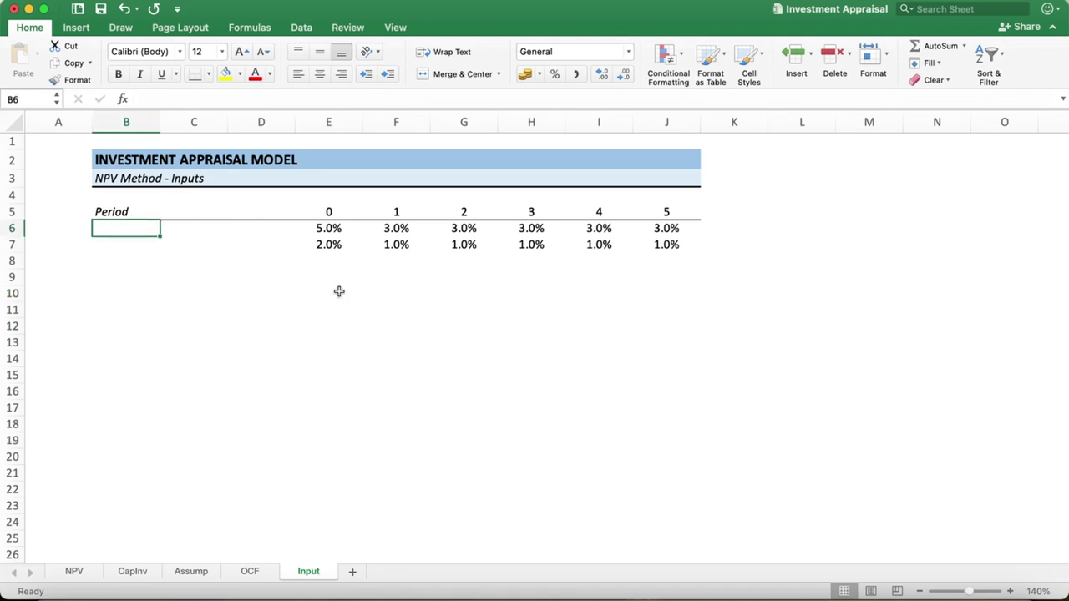
text(Price)
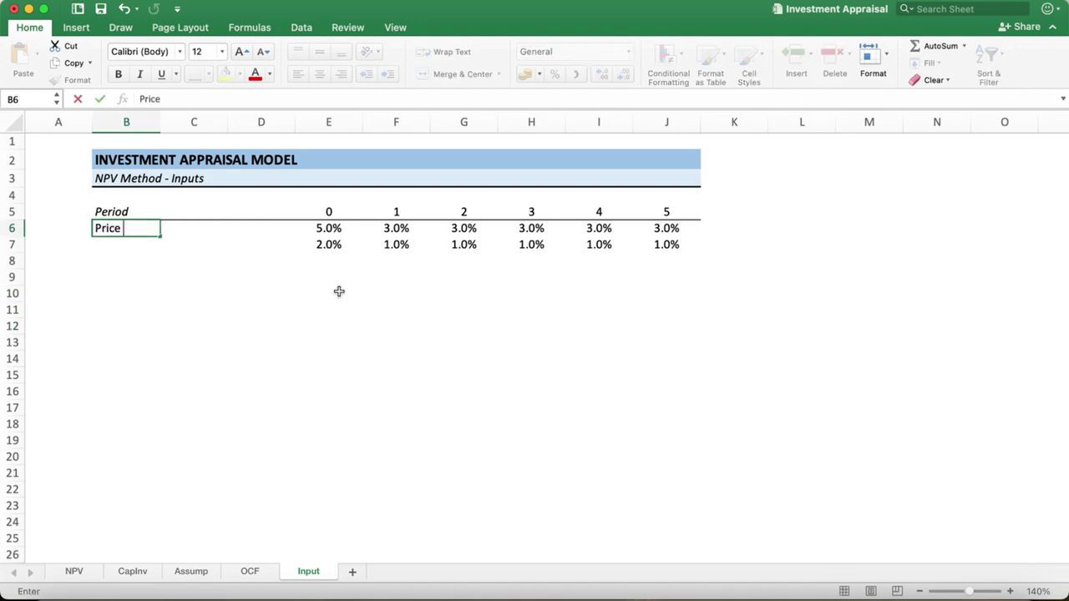
text( per unit)
key(Return)
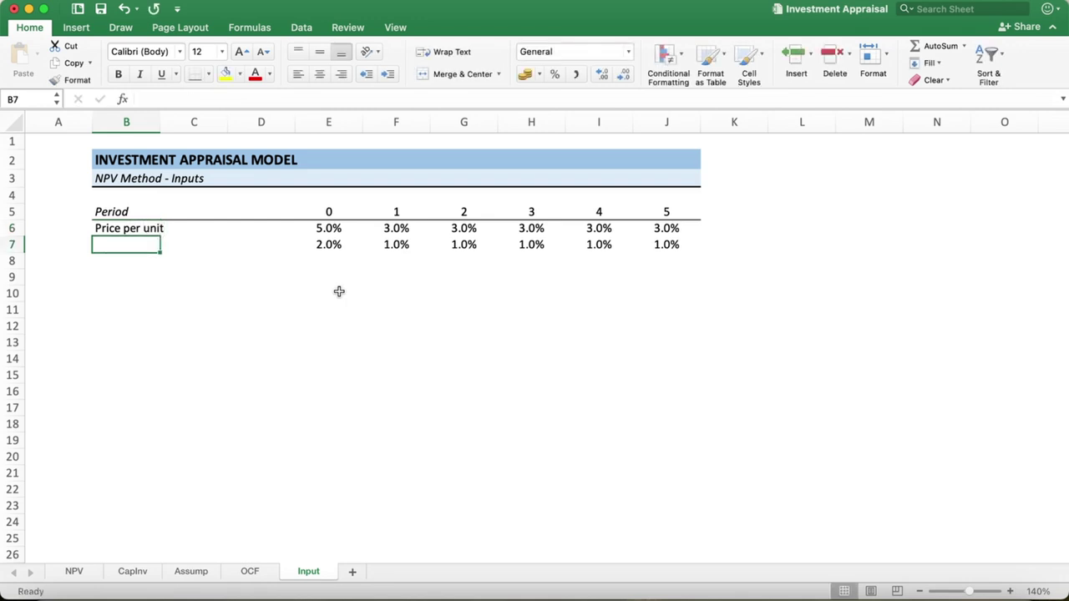
text(Sales )
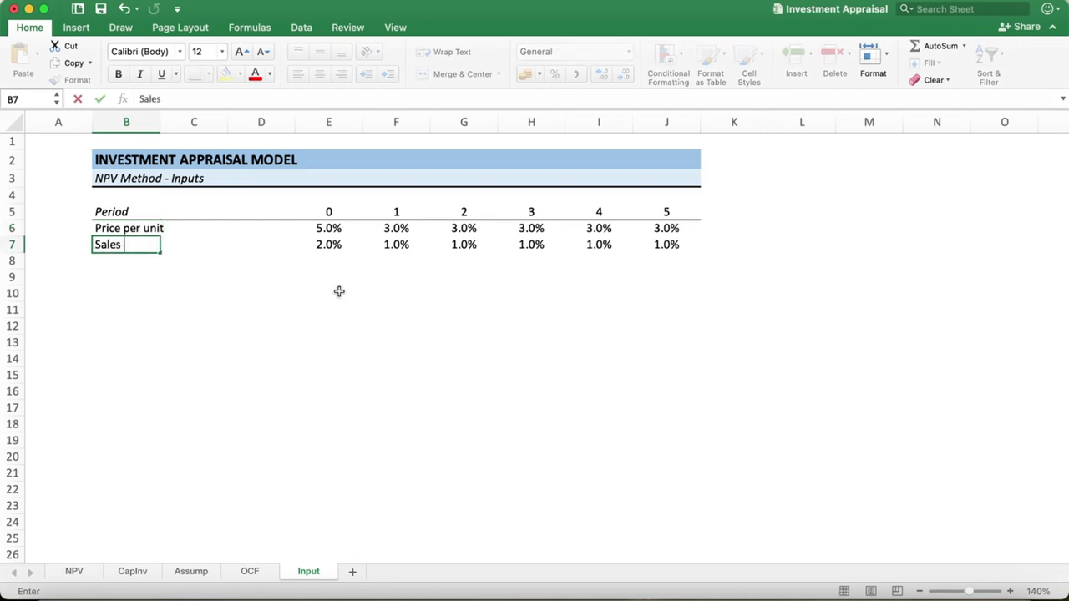
text(volume)
key(Tab)
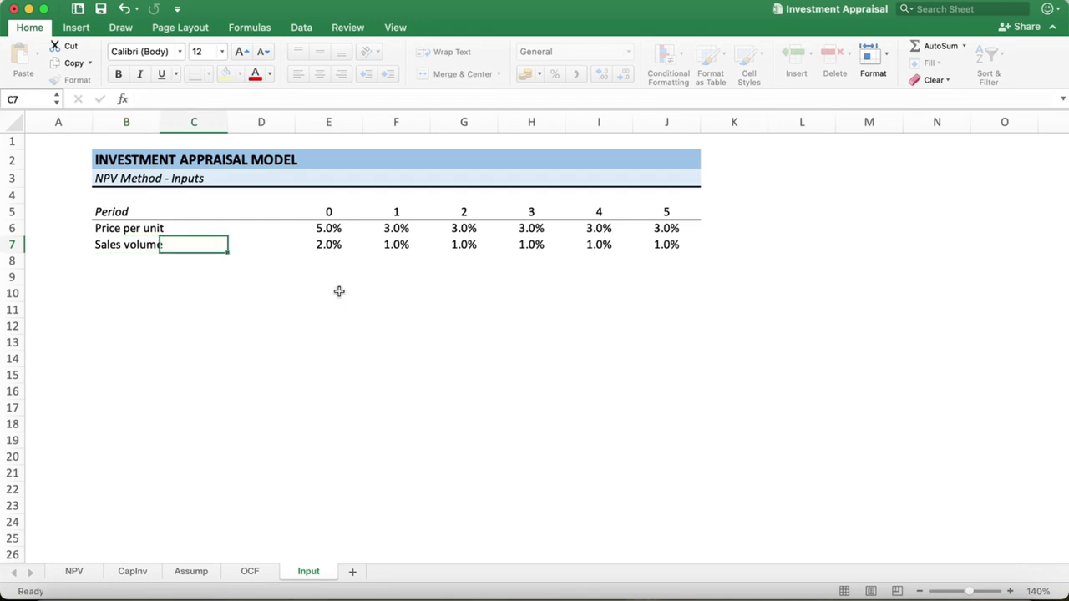
Step: Clear the old percentage values in E6:J7
click(334, 222)
key(shift+Down)
key(shift+Right)
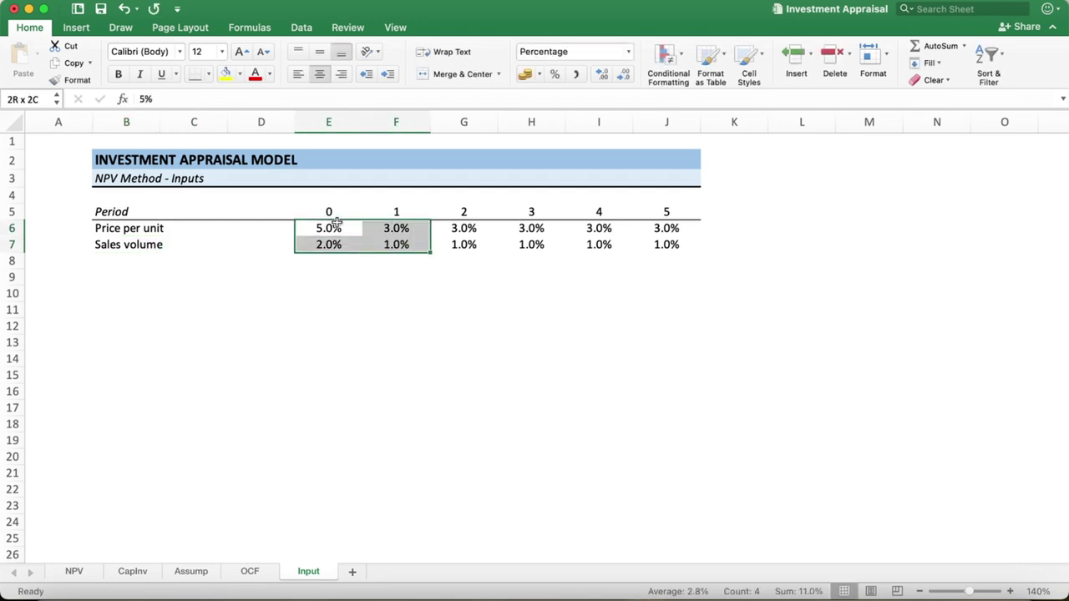
key(shift+Right)
key(shift+Right)
key(shift+Right)
key(shift+Right)
key(Delete)
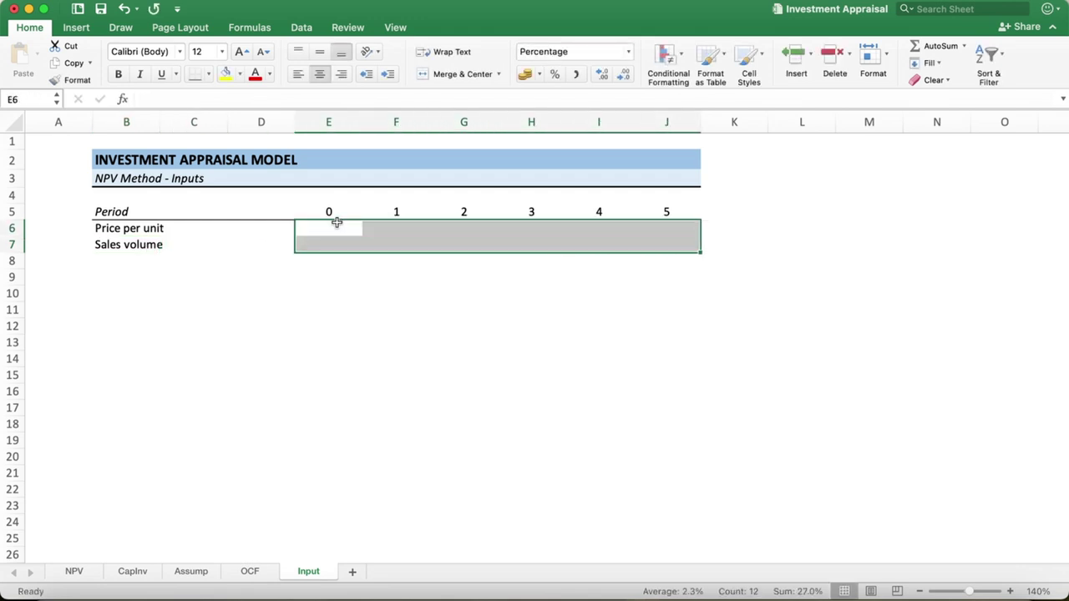
click(357, 324)
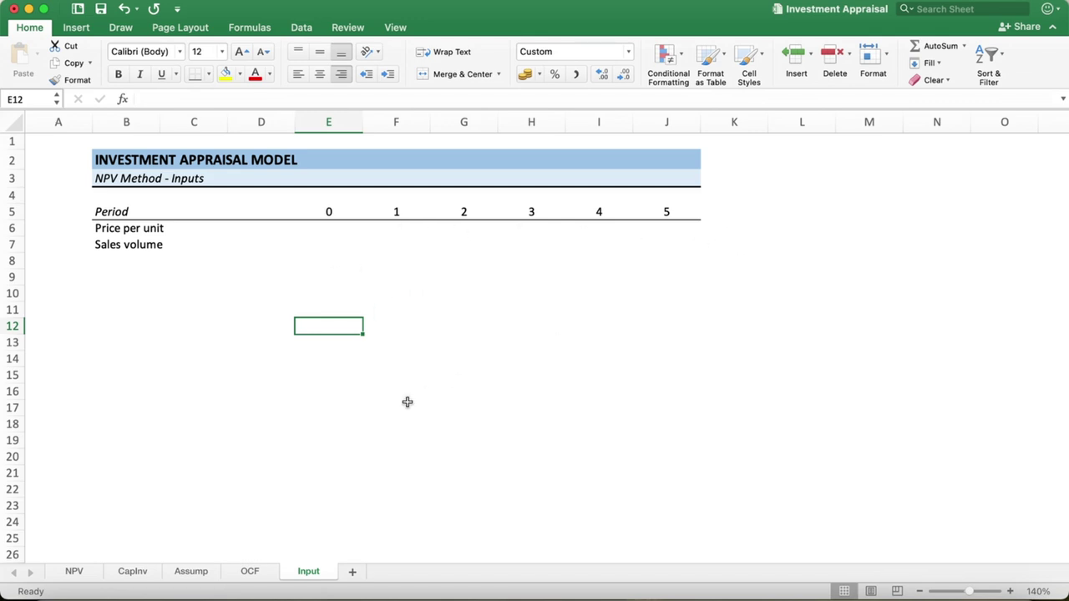
Step: Type 'Year 1 price' in L4 and 'Price growth rate' in L5
click(758, 165)
click(772, 190)
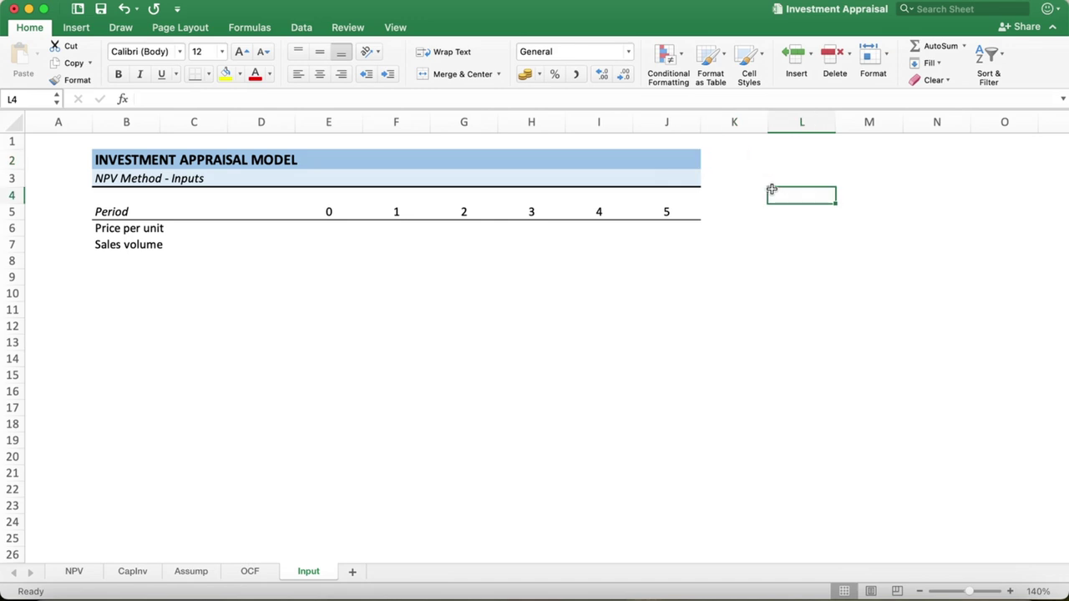
text(Year 1 )
text(pric)
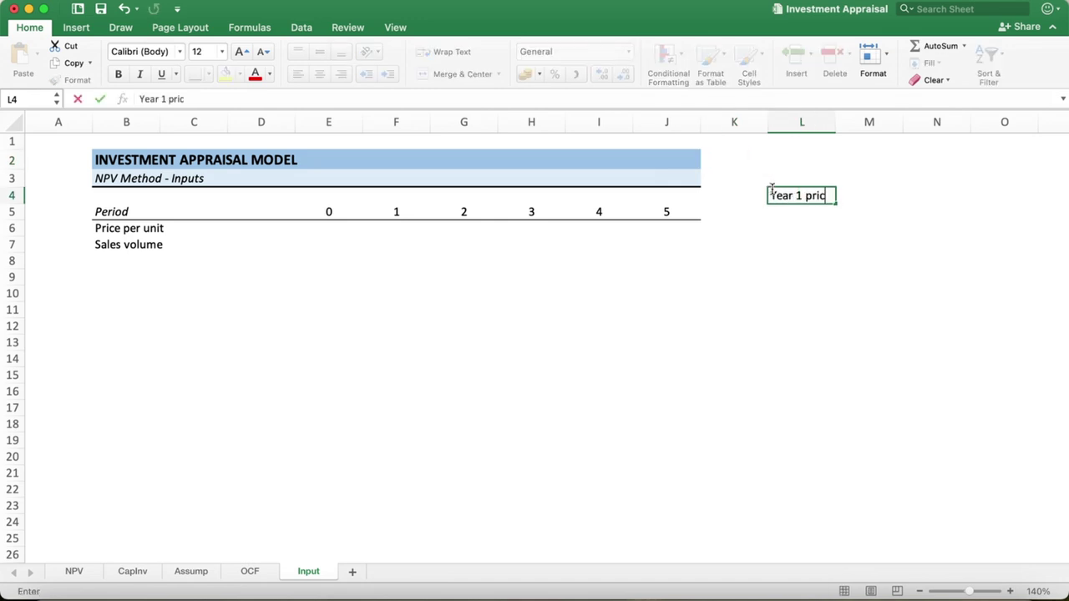
text(e)
key(Tab)
click(772, 191)
key(Return)
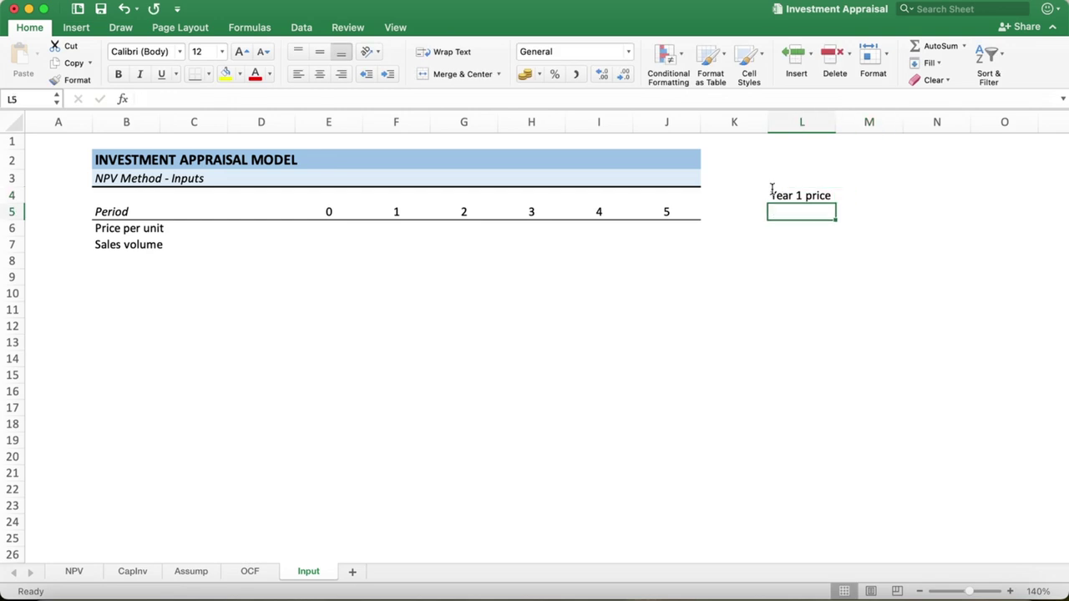
text(Pric)
text(e growth)
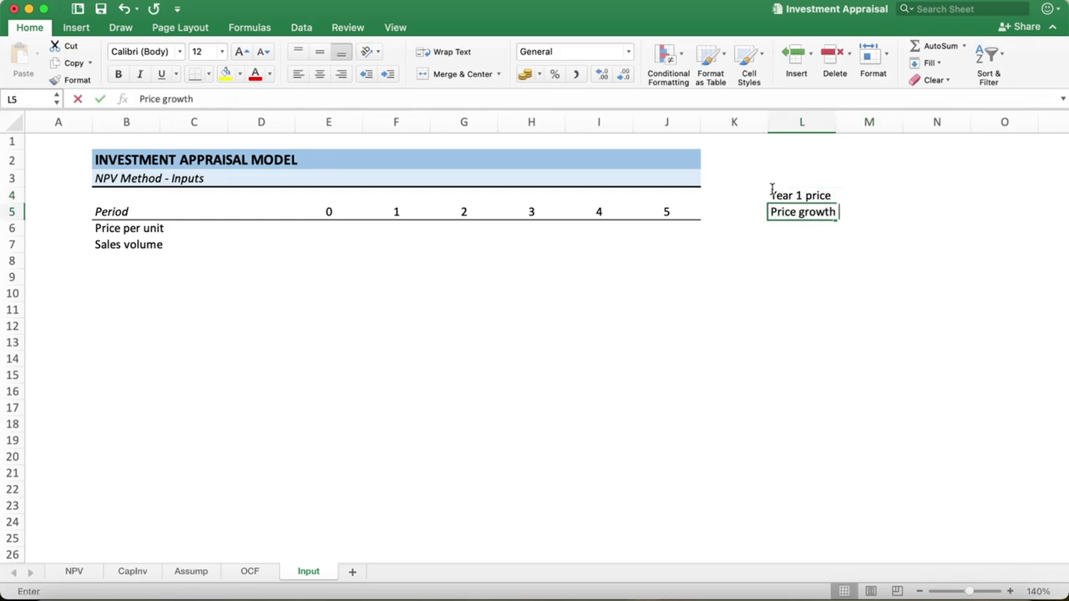
text( rate)
key(Return)
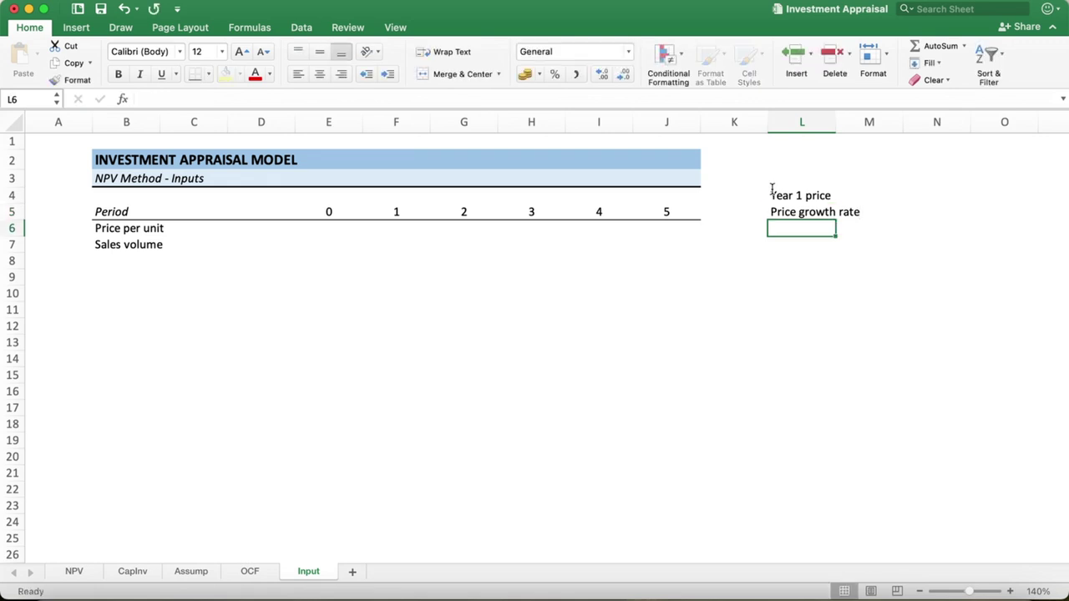
key(Up)
key(Up)
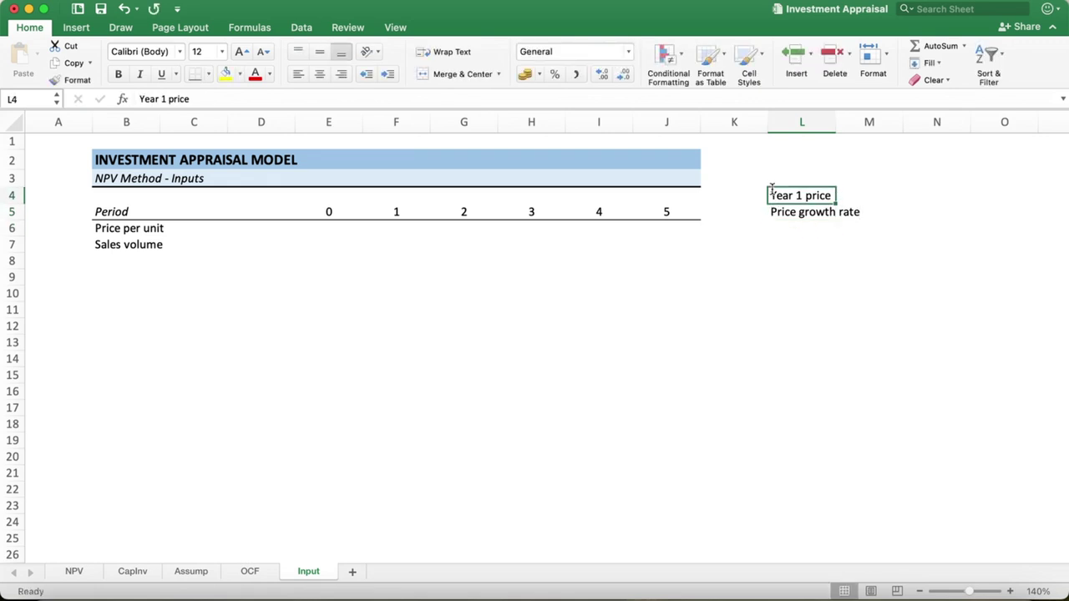
click(879, 199)
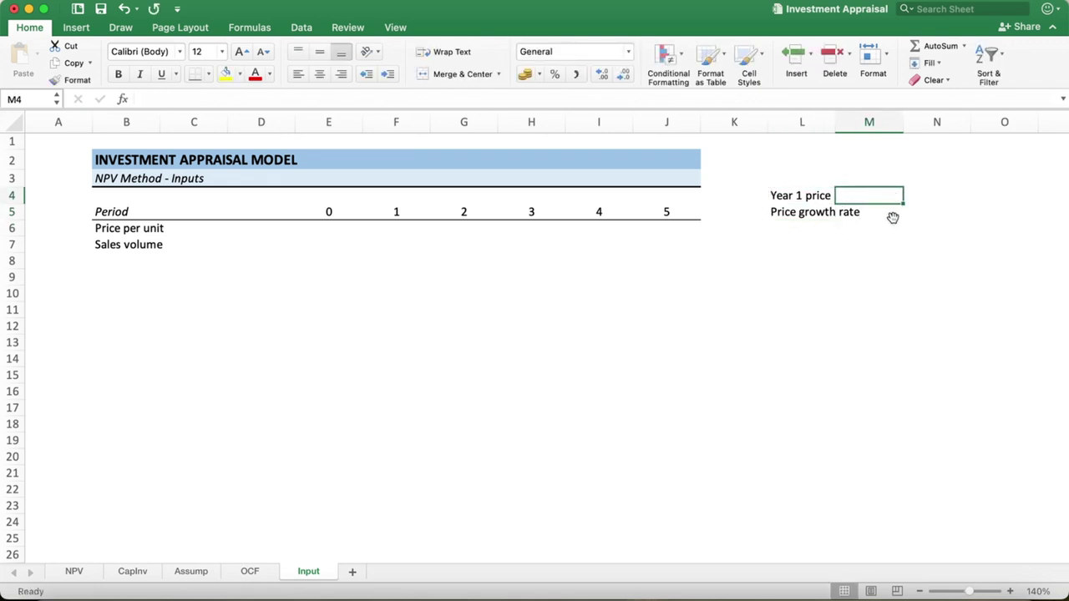
click(935, 202)
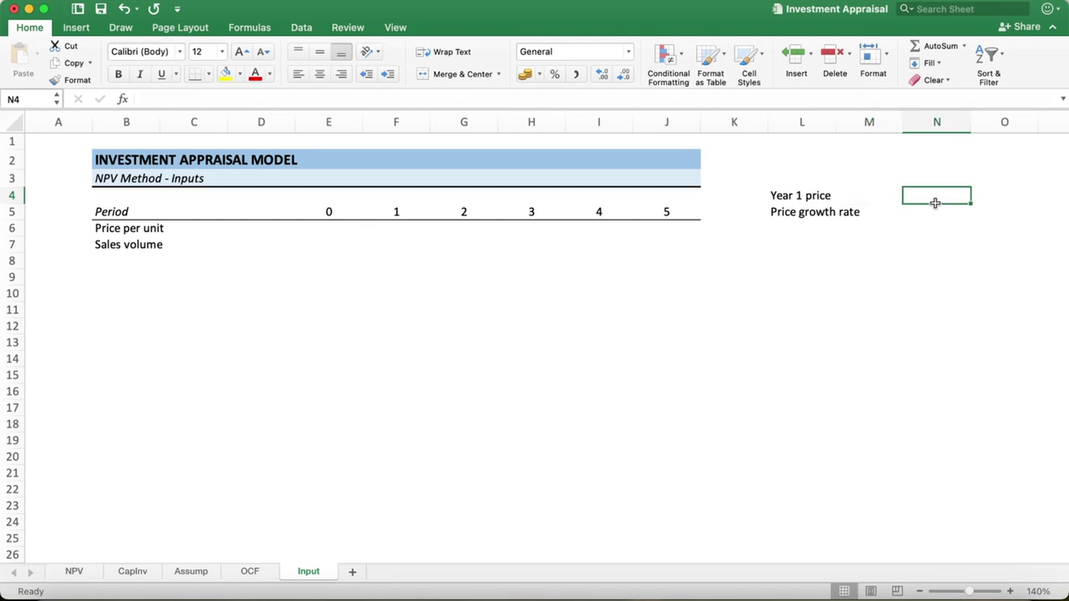
click(808, 199)
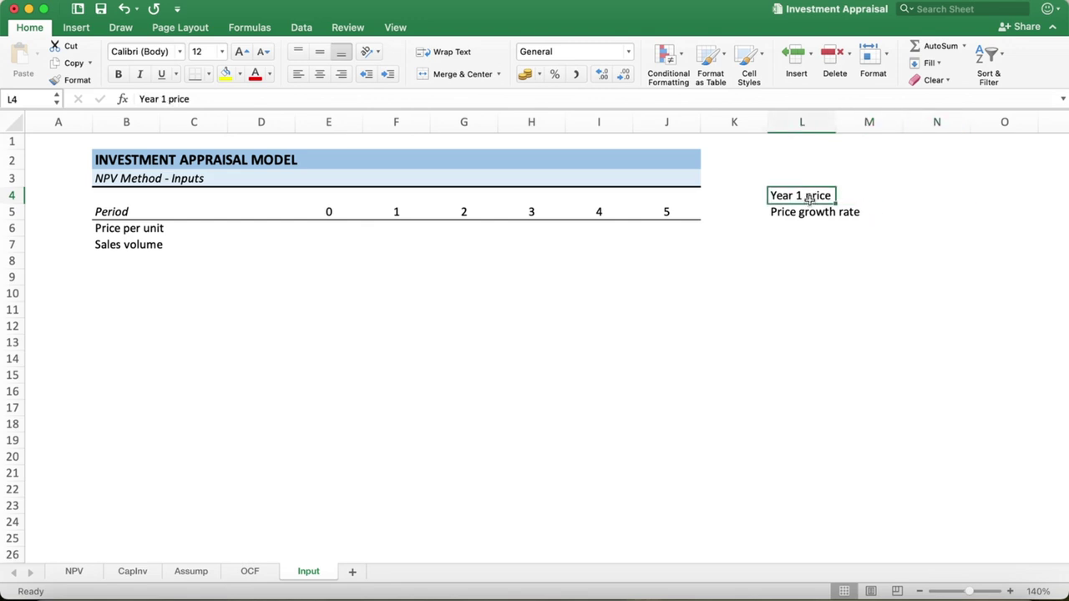
Step: Move the two labels from L4:L5 one column left into K4:K5
drag(808, 199, 809, 214)
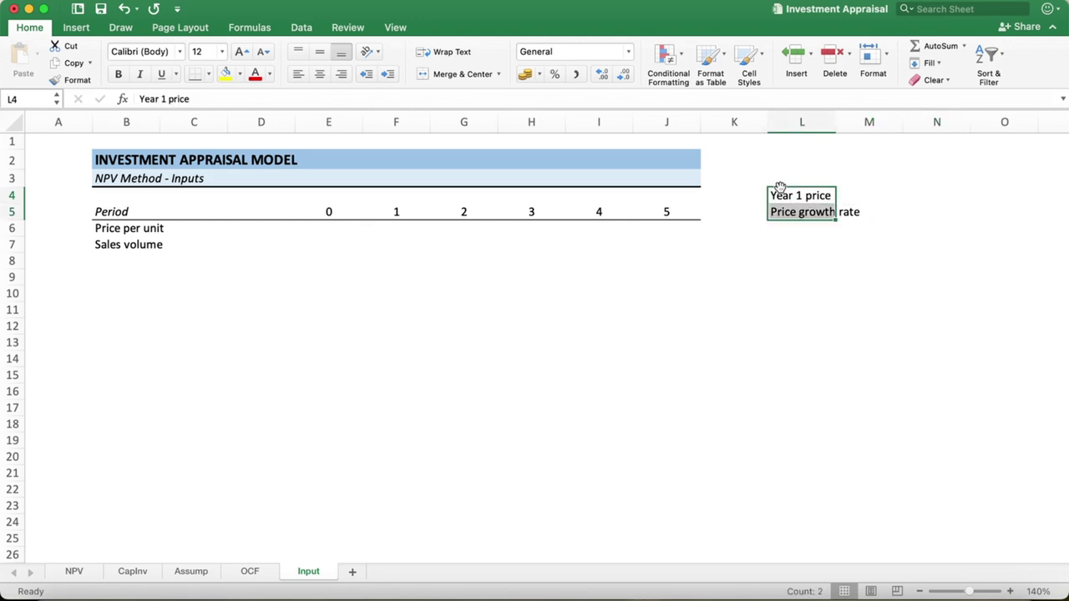
drag(779, 187, 757, 203)
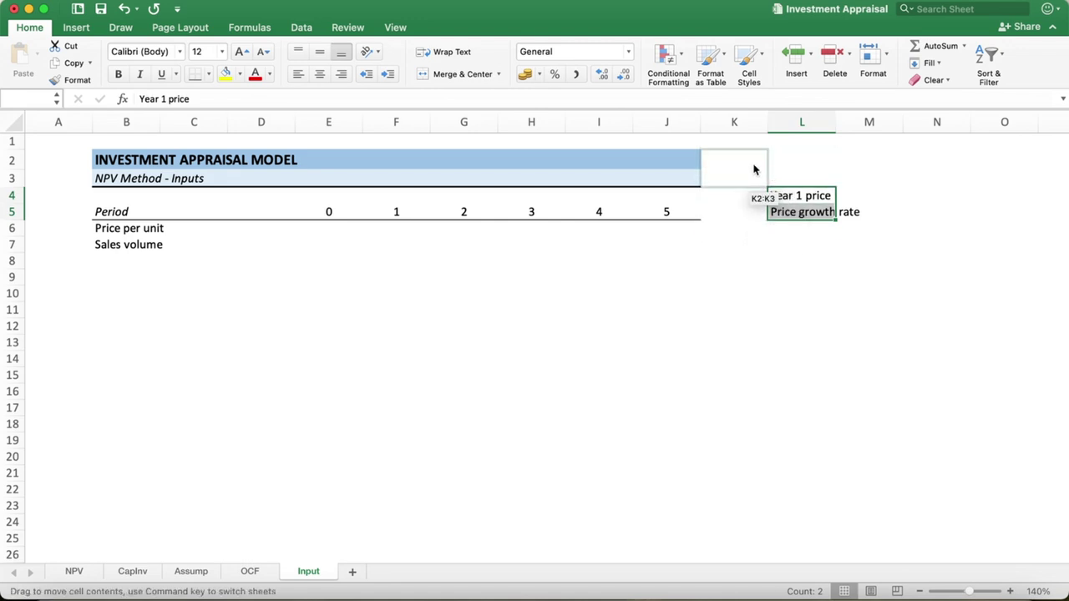
drag(757, 204, 755, 199)
click(816, 200)
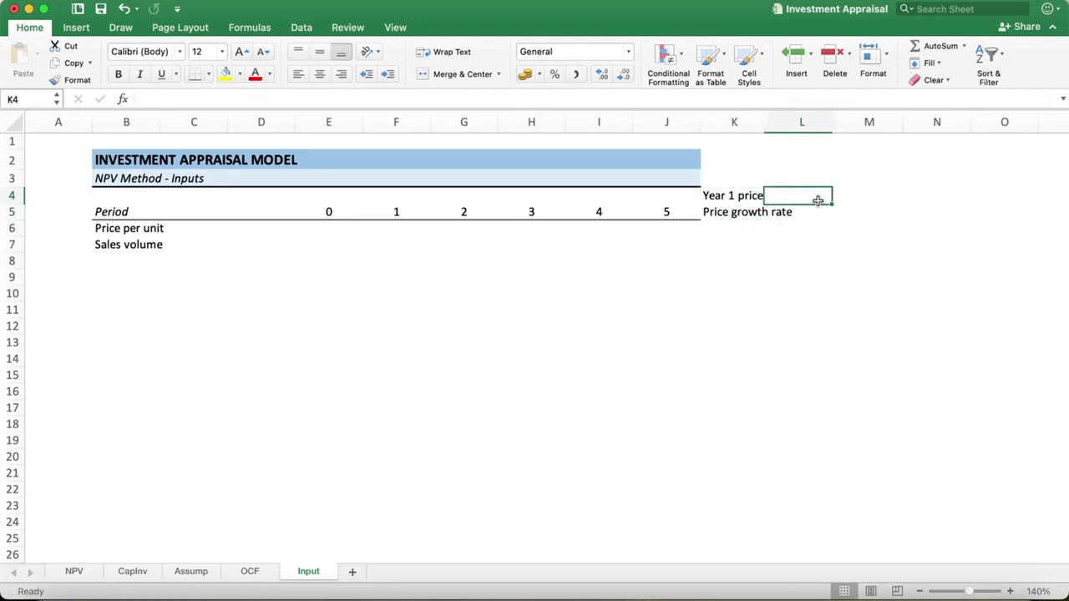
Step: Enter 10 in M4 and rename the K4 label to 'Year 1 price per unit'
click(861, 200)
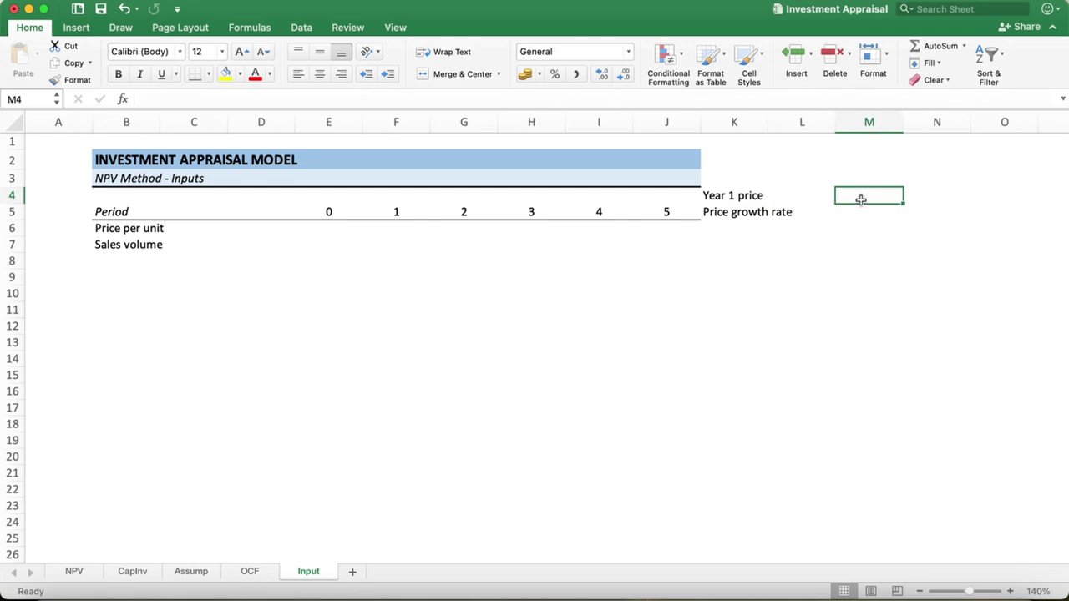
text(10)
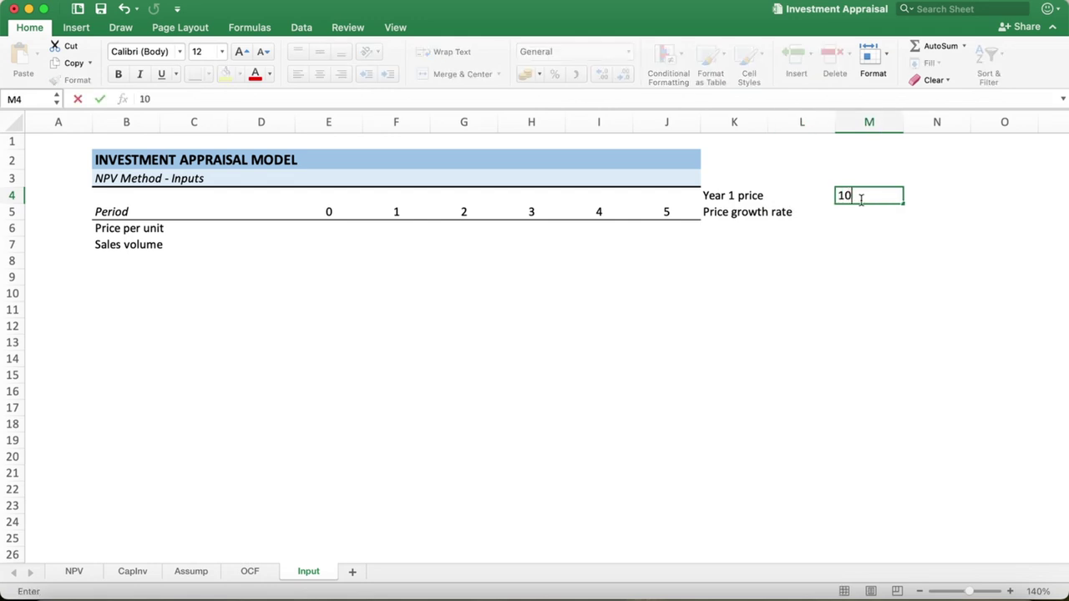
key(Return)
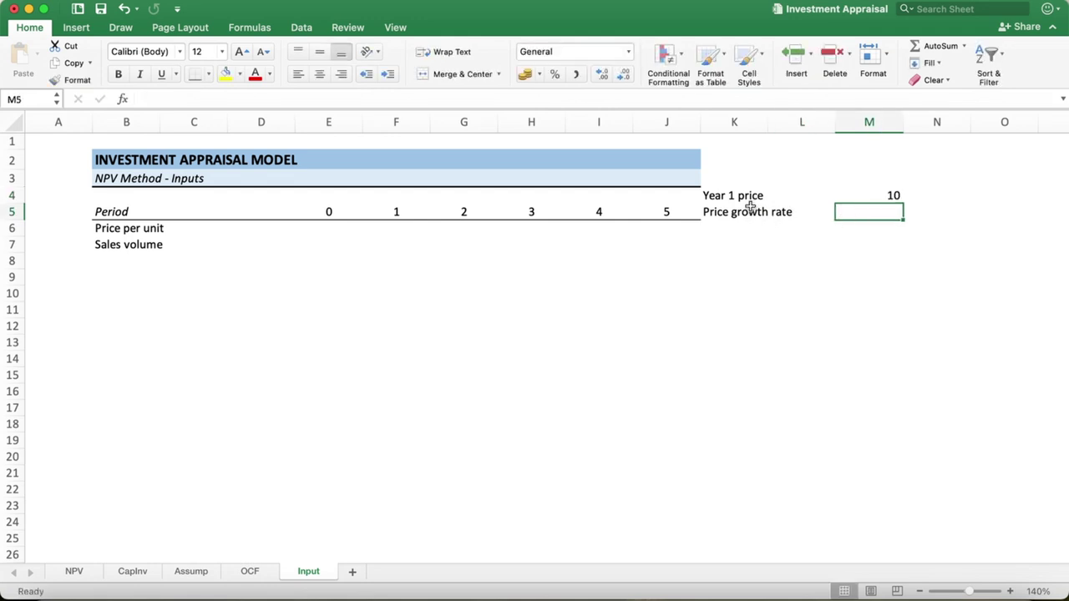
click(755, 197)
click(214, 99)
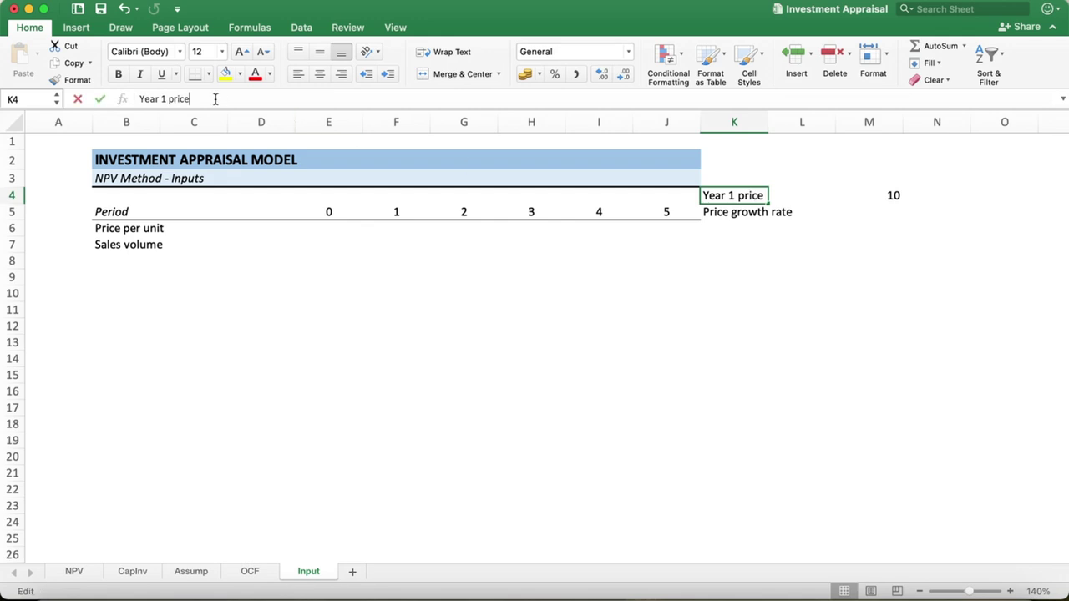
text( pwe)
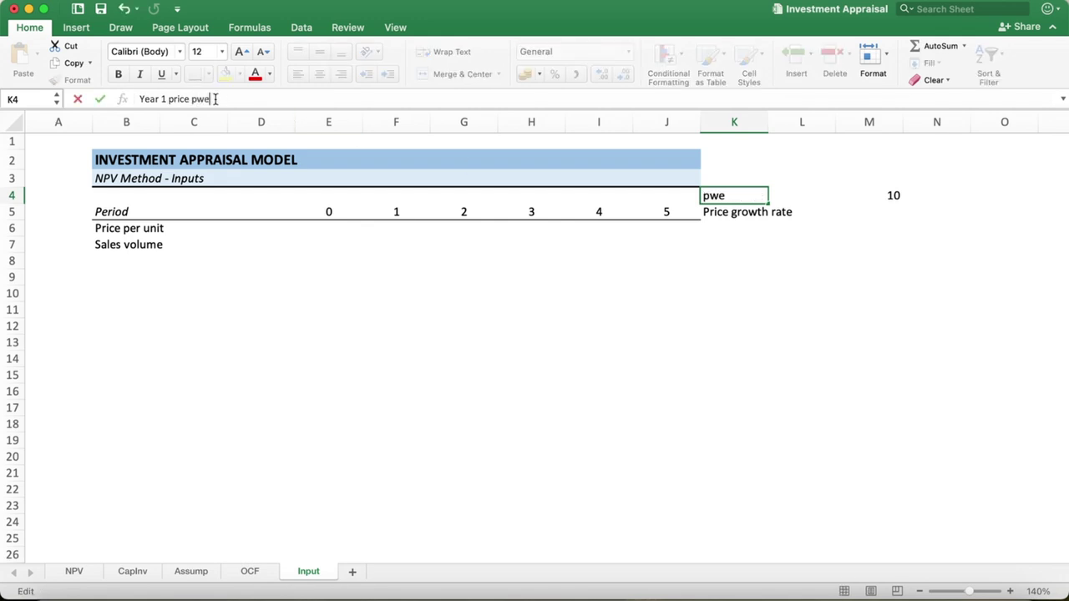
key(BackSpace)
key(BackSpace)
key(BackSpace)
text(r unit)
key(Return)
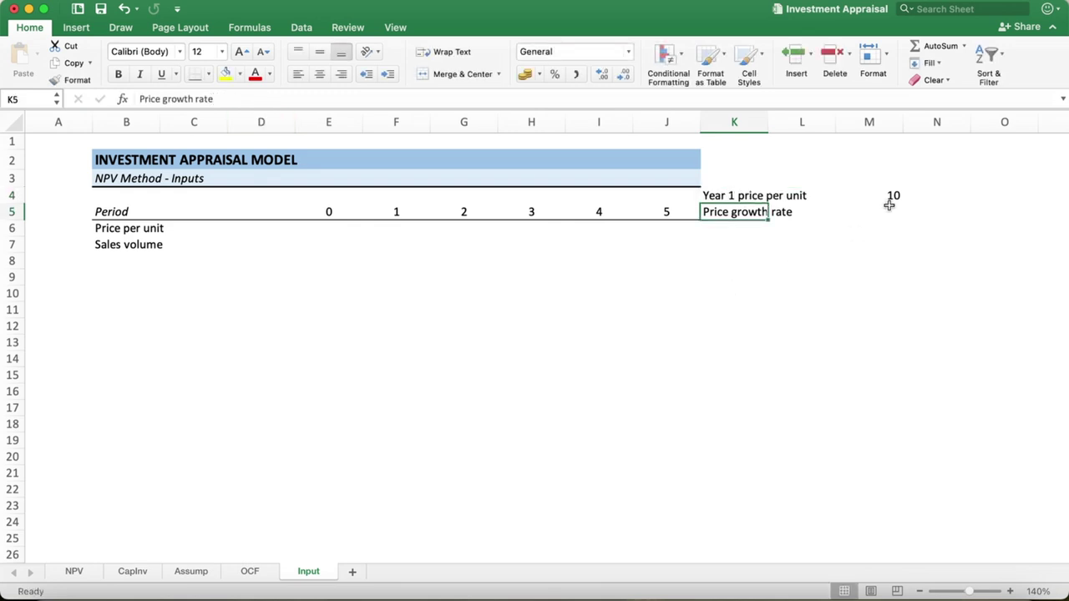
Step: Enter a 3% price growth rate in M5
click(894, 214)
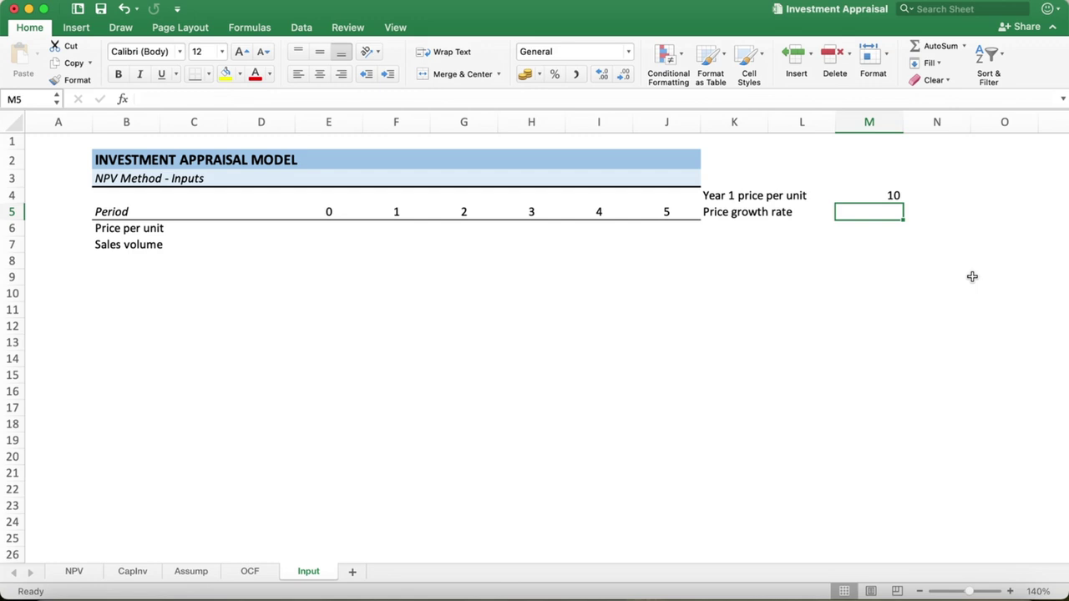
text(3)
text(%)
key(Return)
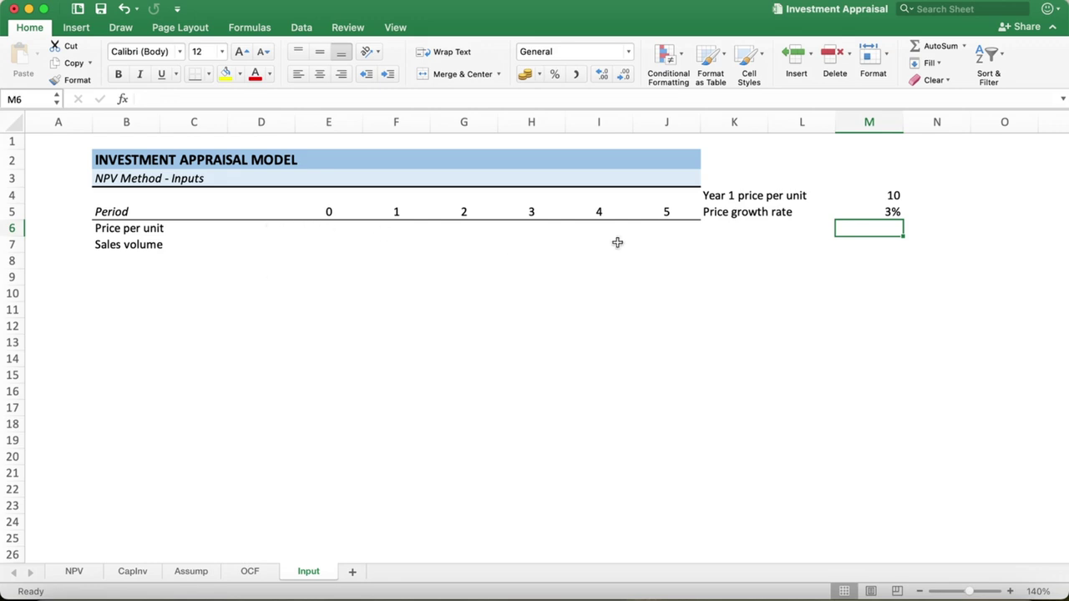
Step: Add the 'Volume of sales in year 1' input with a value of 10000
click(721, 248)
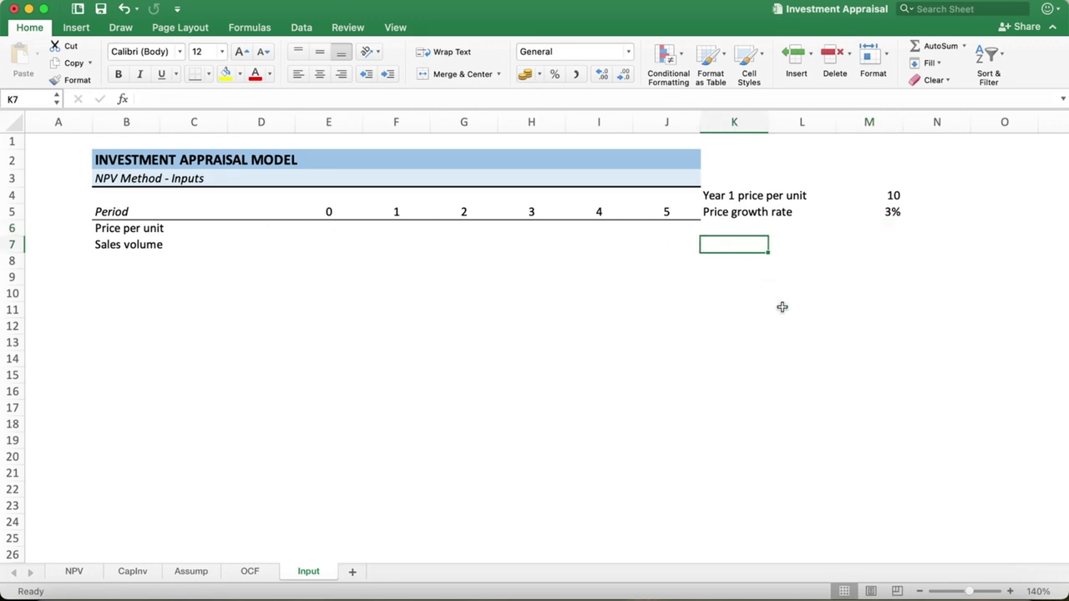
text(Volume )
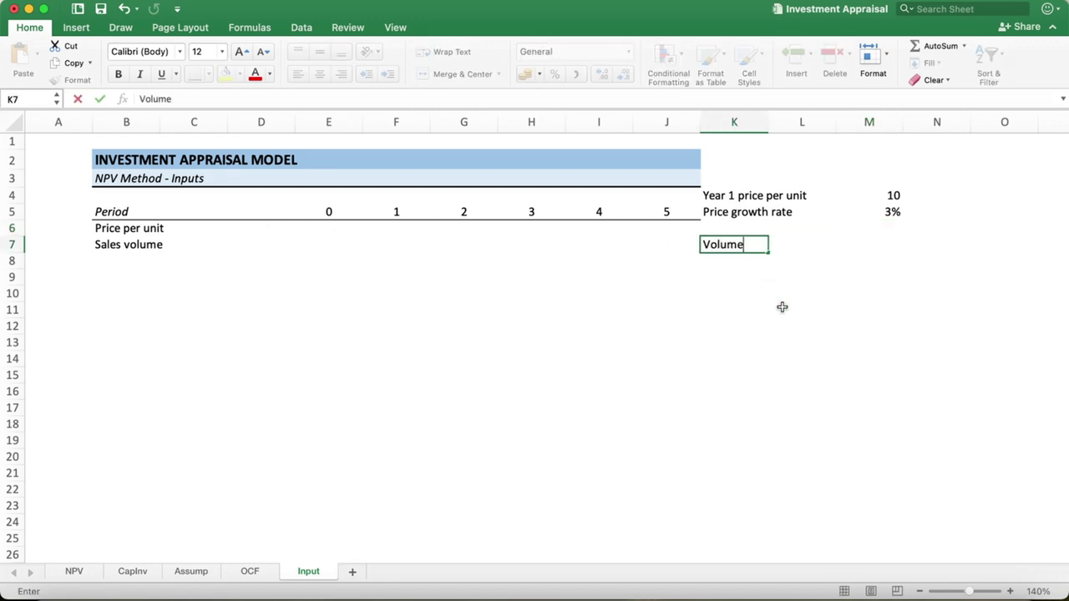
text(of s)
text(ales in )
text(year)
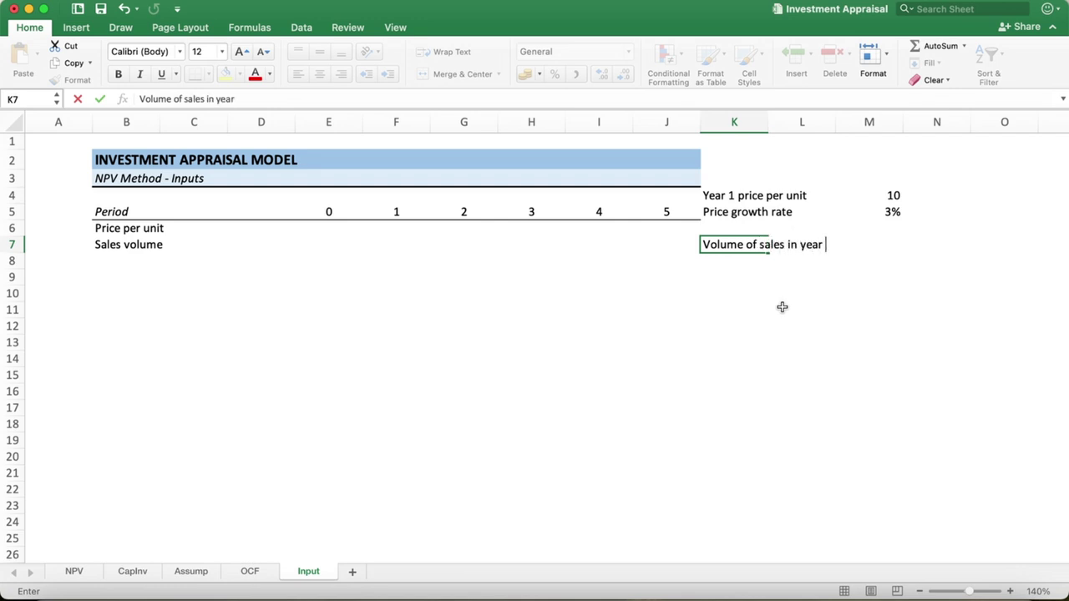
text( 1)
key(Tab)
key(Tab)
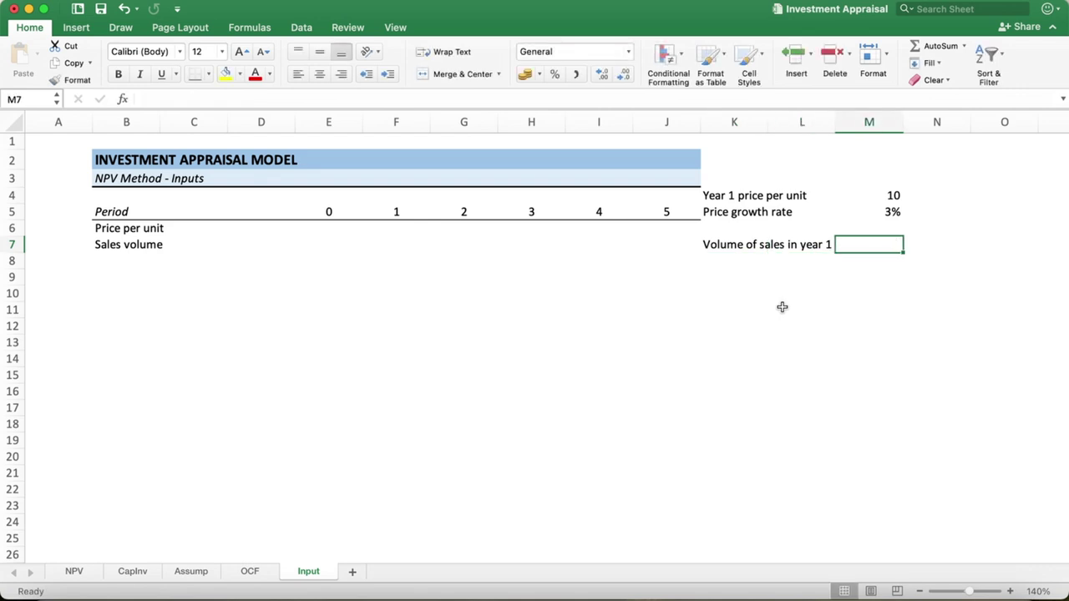
text(10)
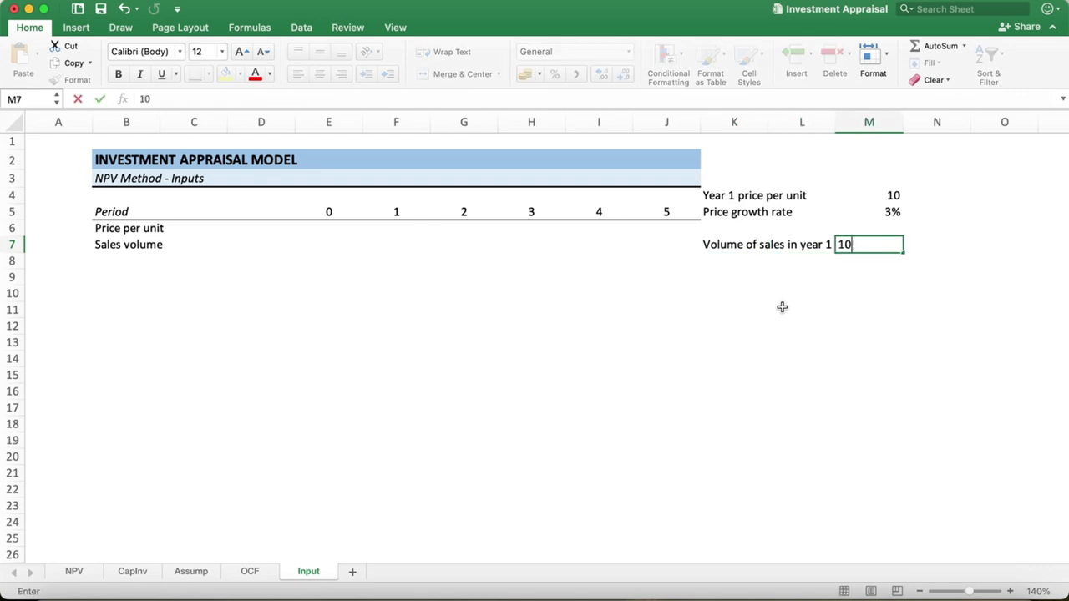
text(000)
key(Return)
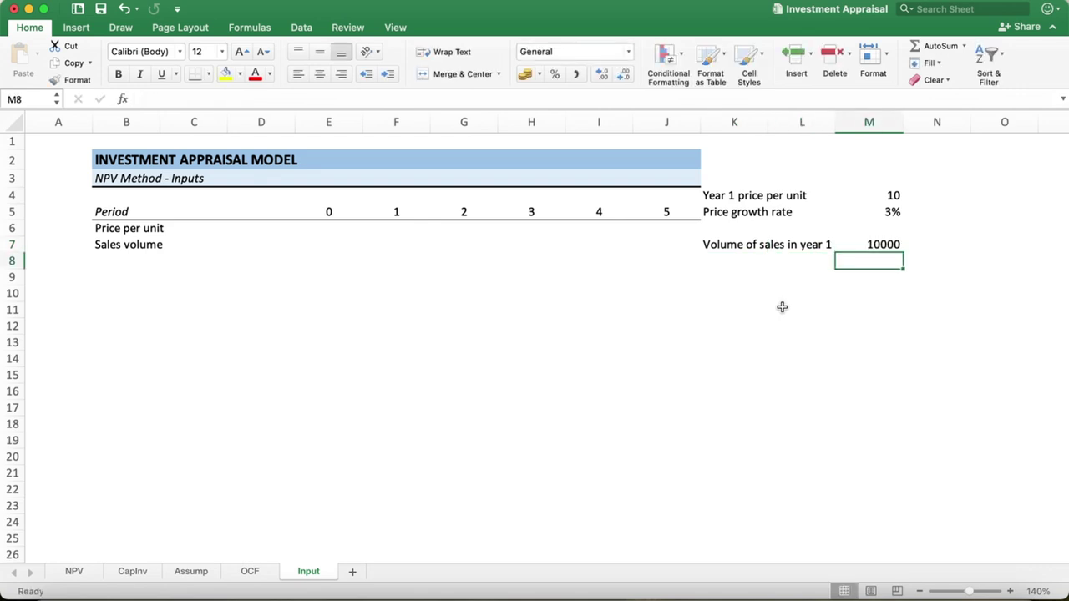
Step: Add the 'Sales growth' input below it with a value of 10%
key(Left)
key(Left)
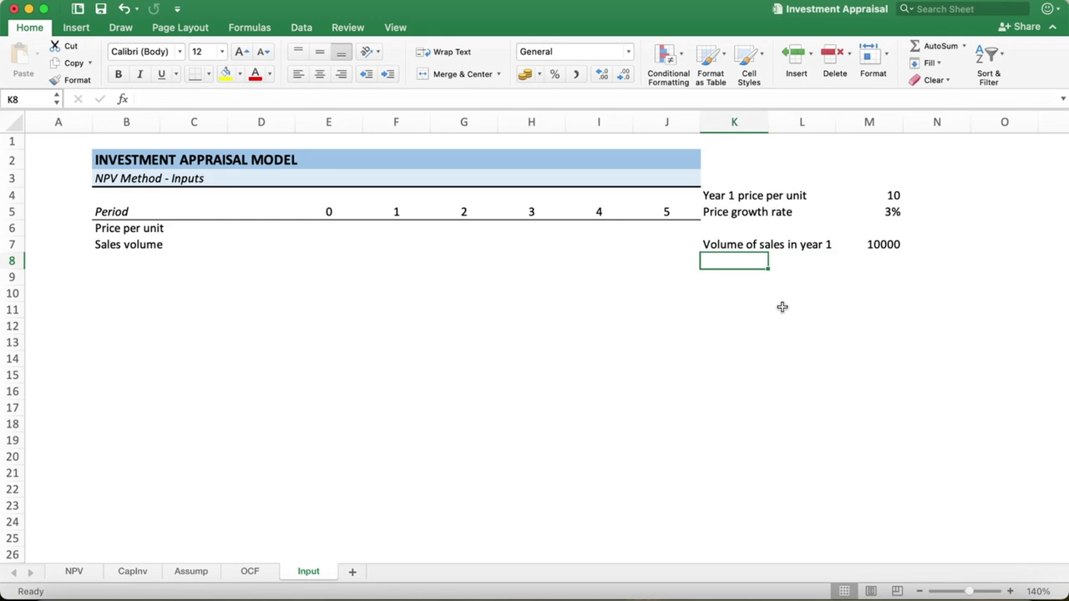
text(Sal)
text(es gr)
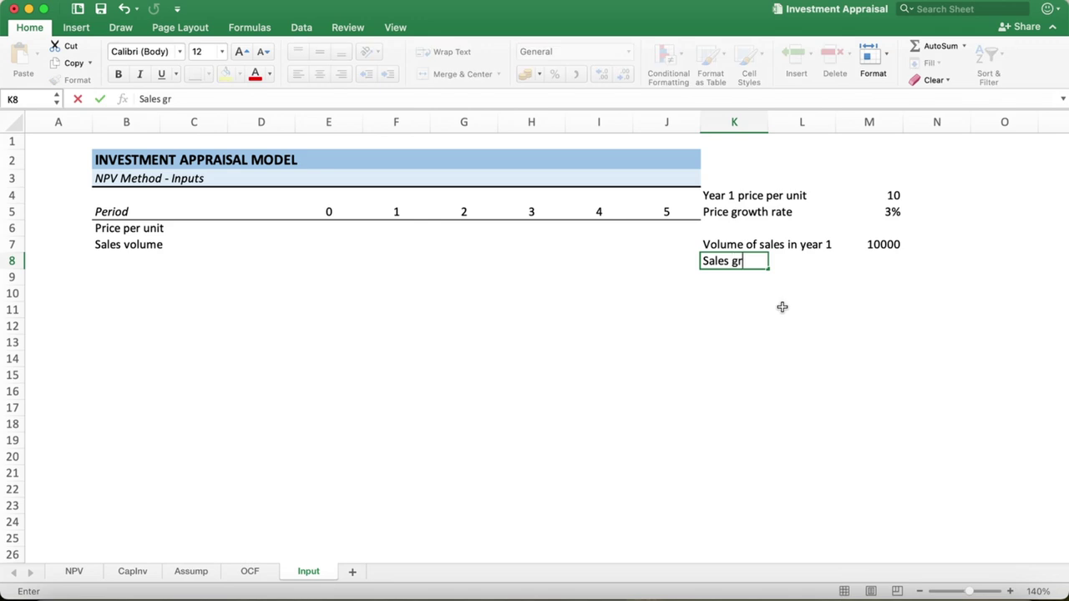
text(owth)
key(Tab)
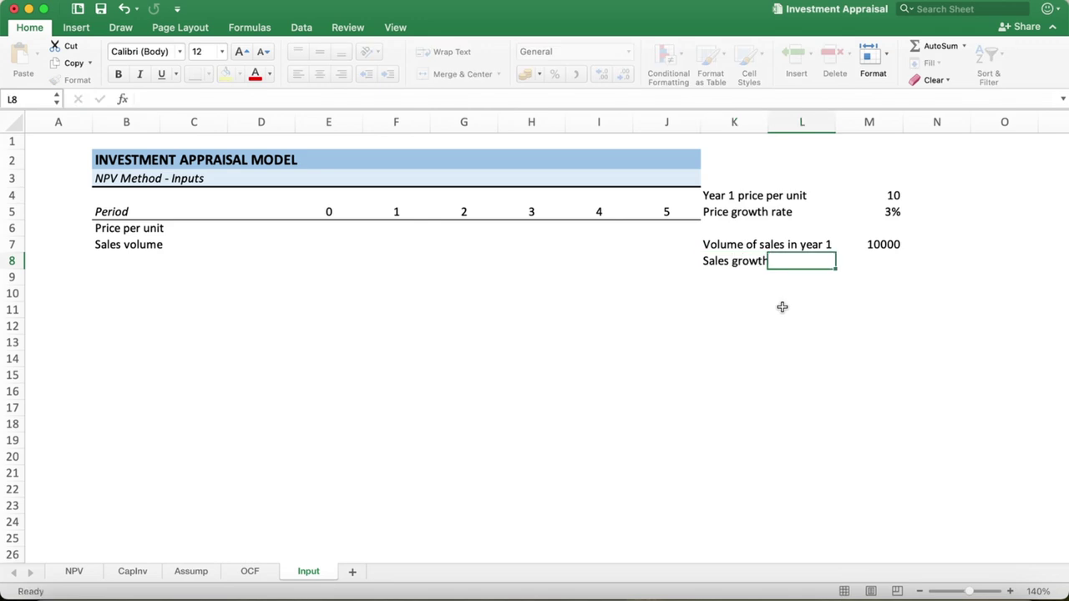
key(Tab)
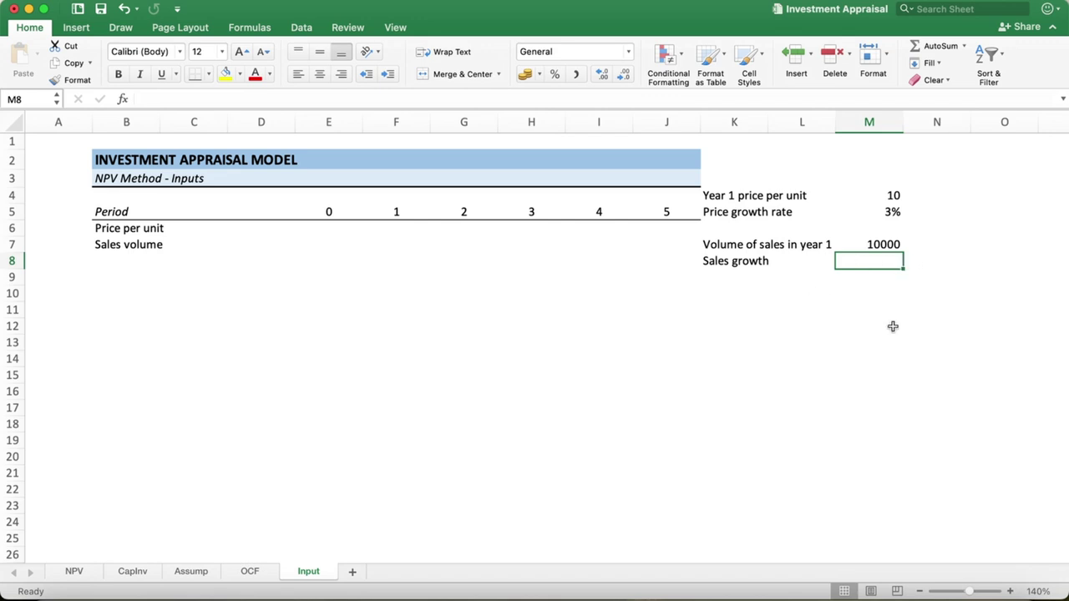
text(10%)
key(Return)
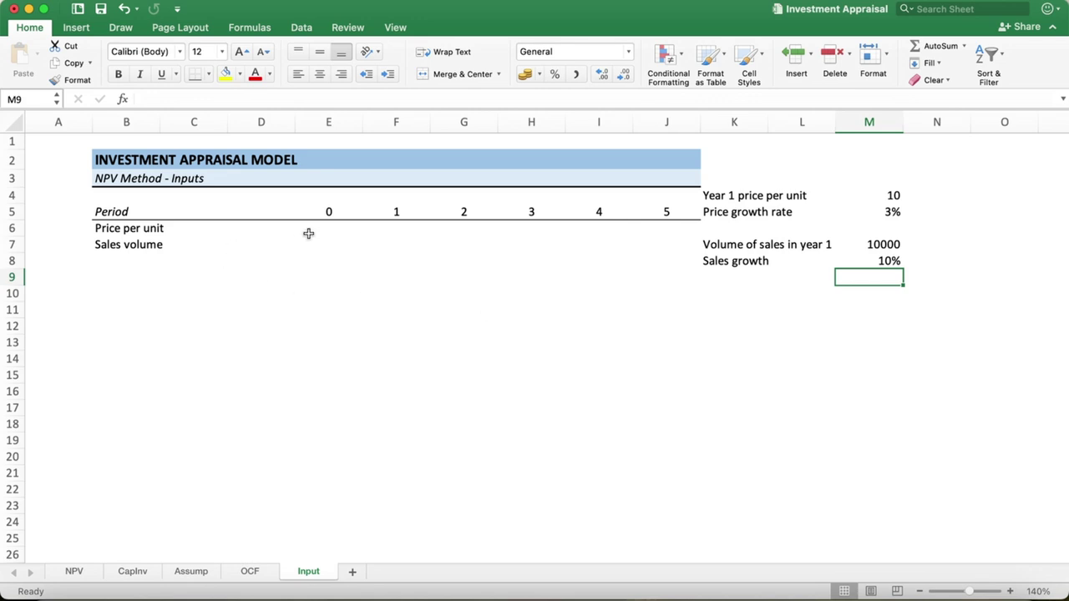
Step: Link the year 1 price in F6 to =M4 and show it in General format
click(399, 230)
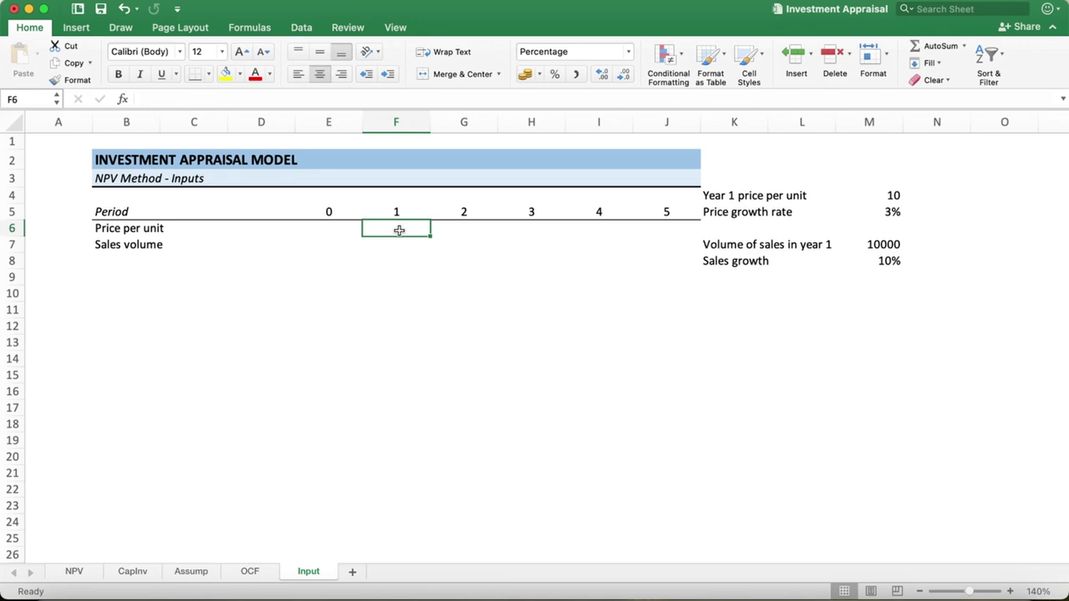
text(=)
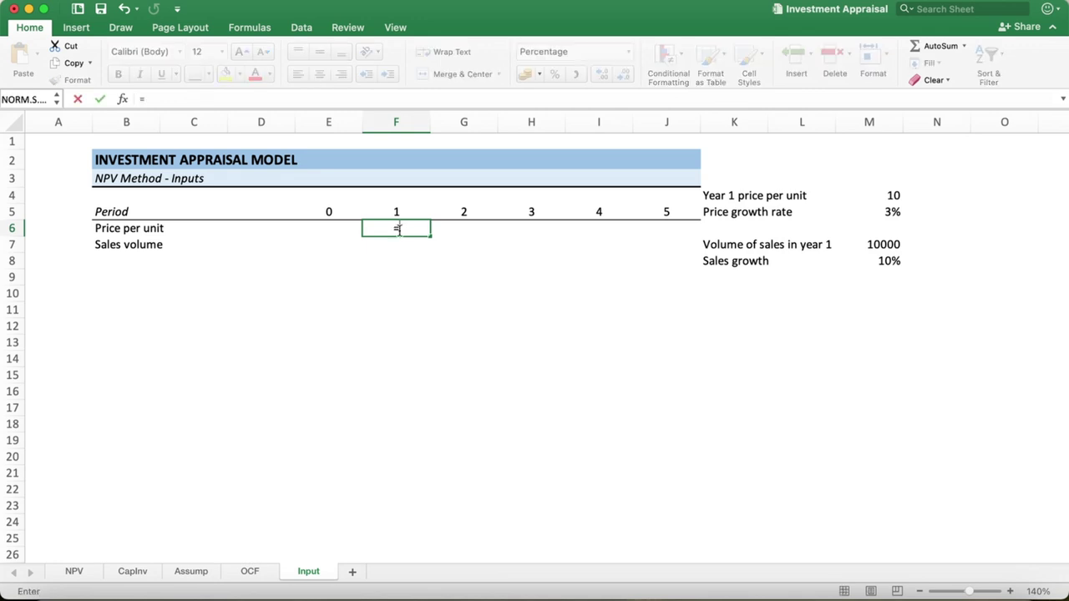
click(882, 194)
key(Return)
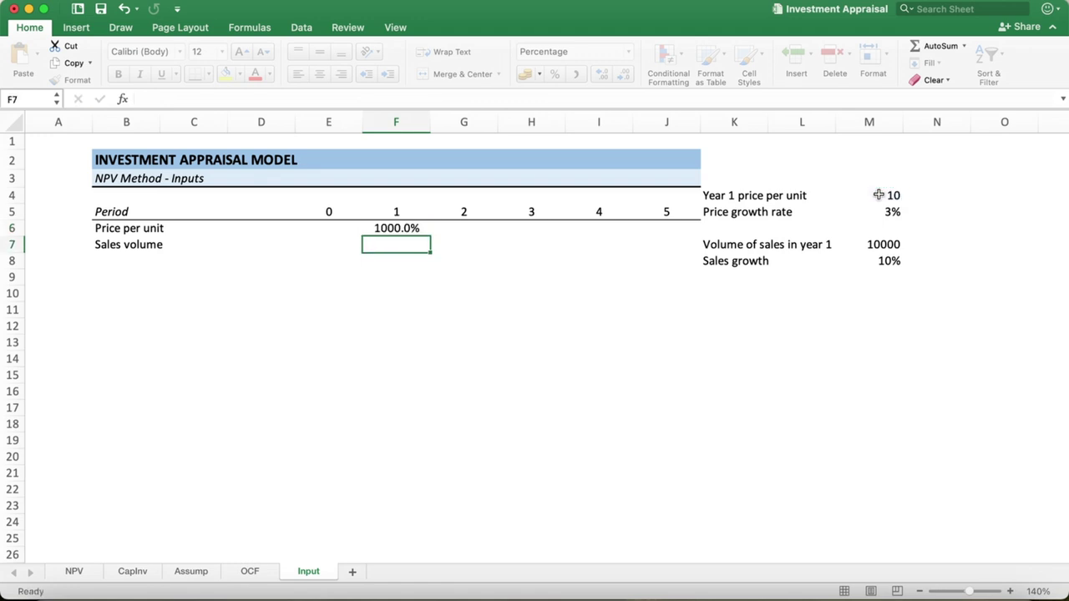
click(377, 229)
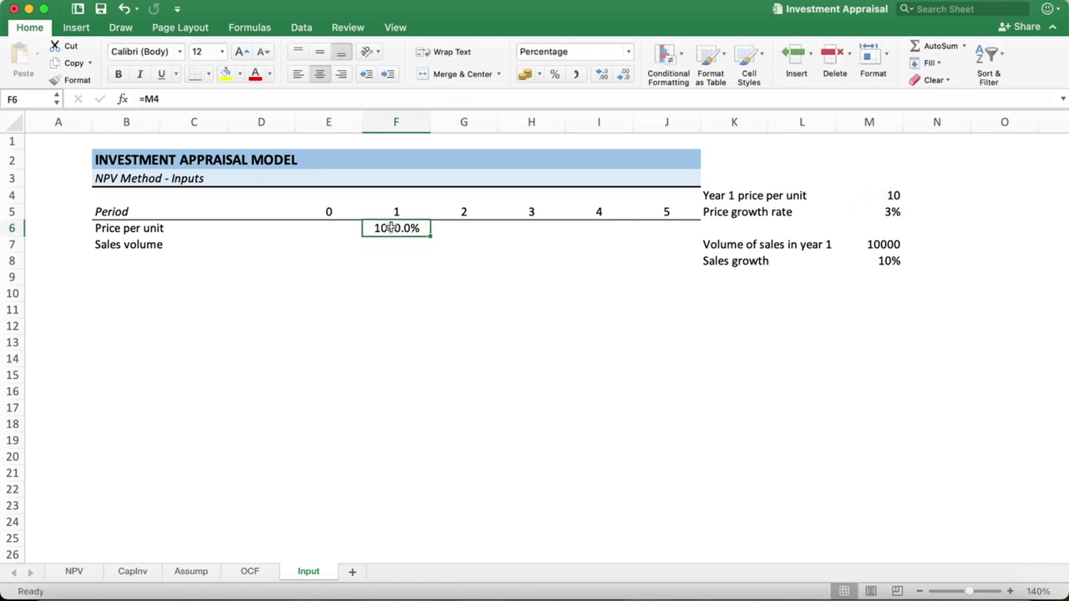
click(618, 52)
click(540, 109)
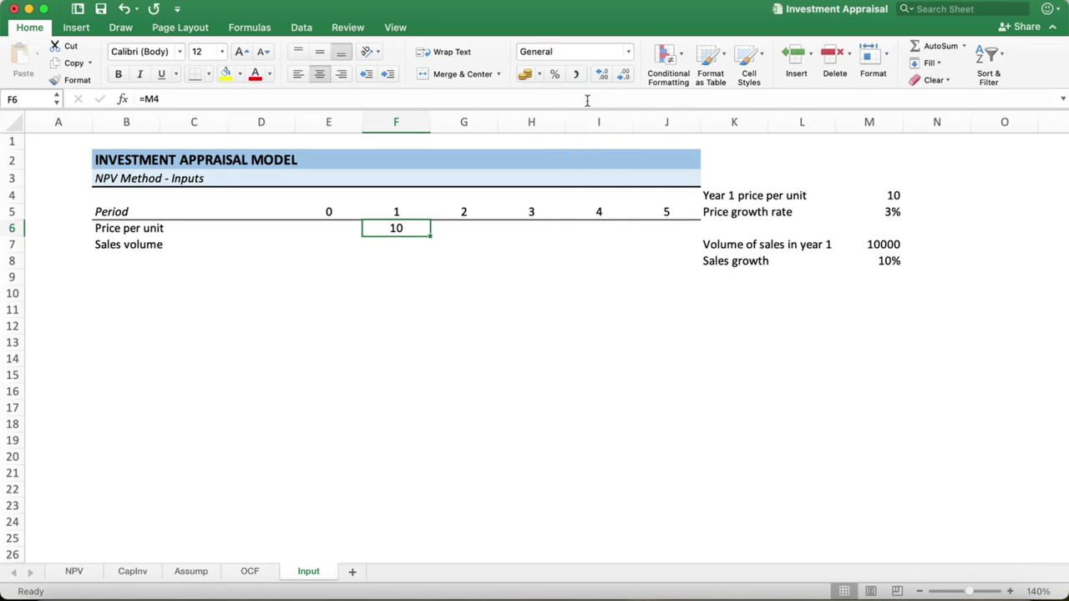
Step: Enter =F6*(1+$M$5) as the year 2 price in G6, formatted as General
click(458, 233)
text(=)
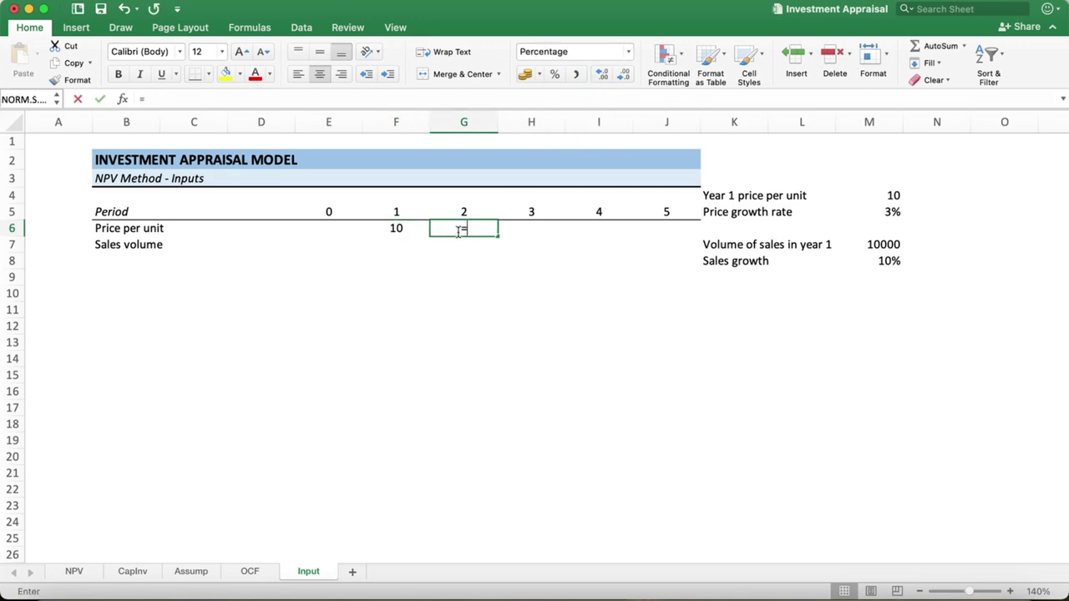
click(399, 231)
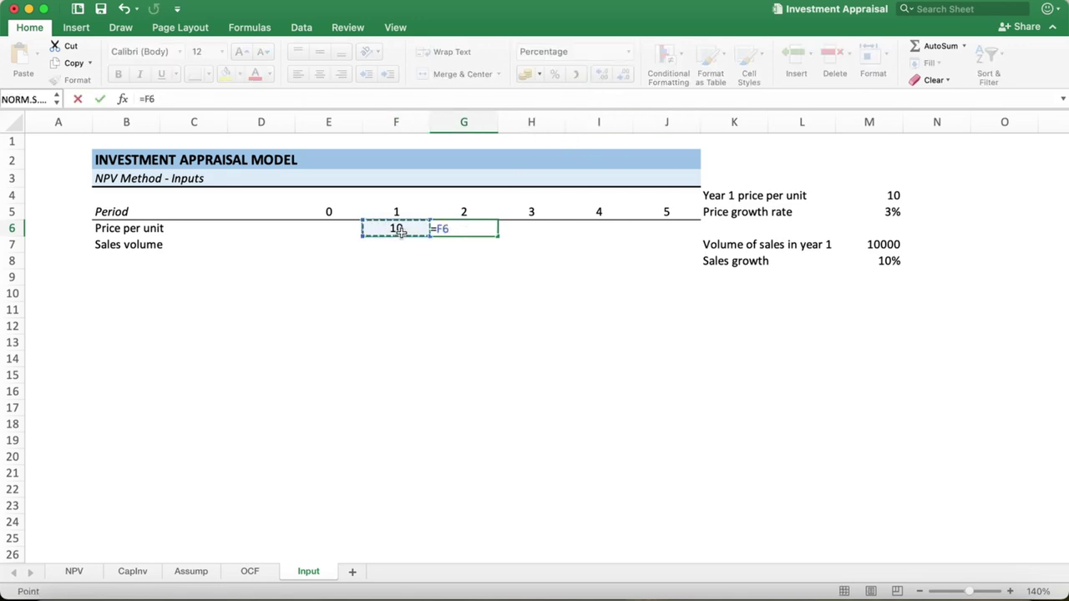
text(*()
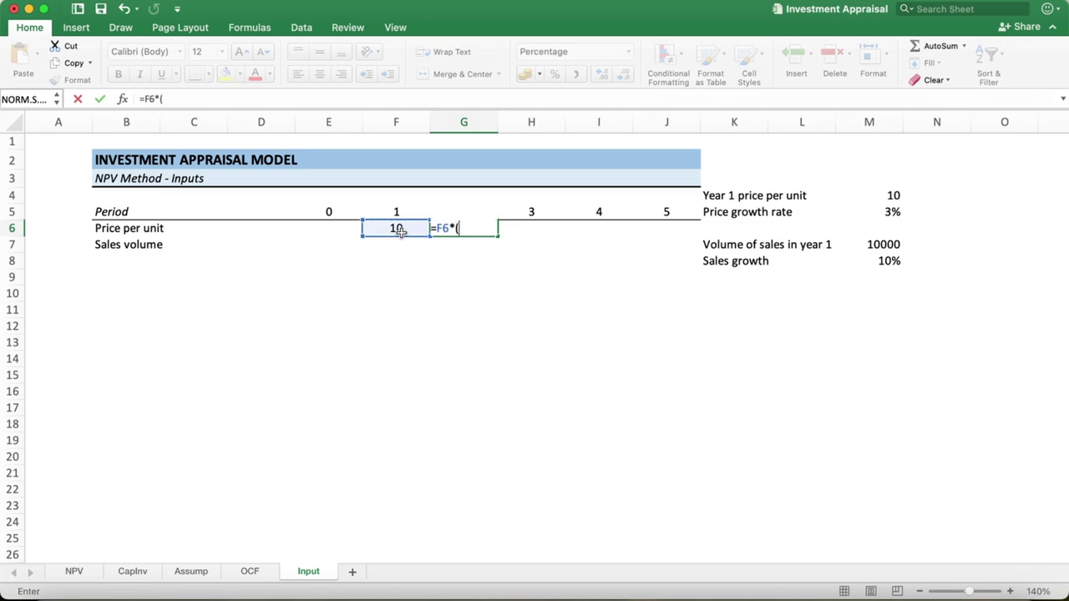
text(1+)
click(890, 213)
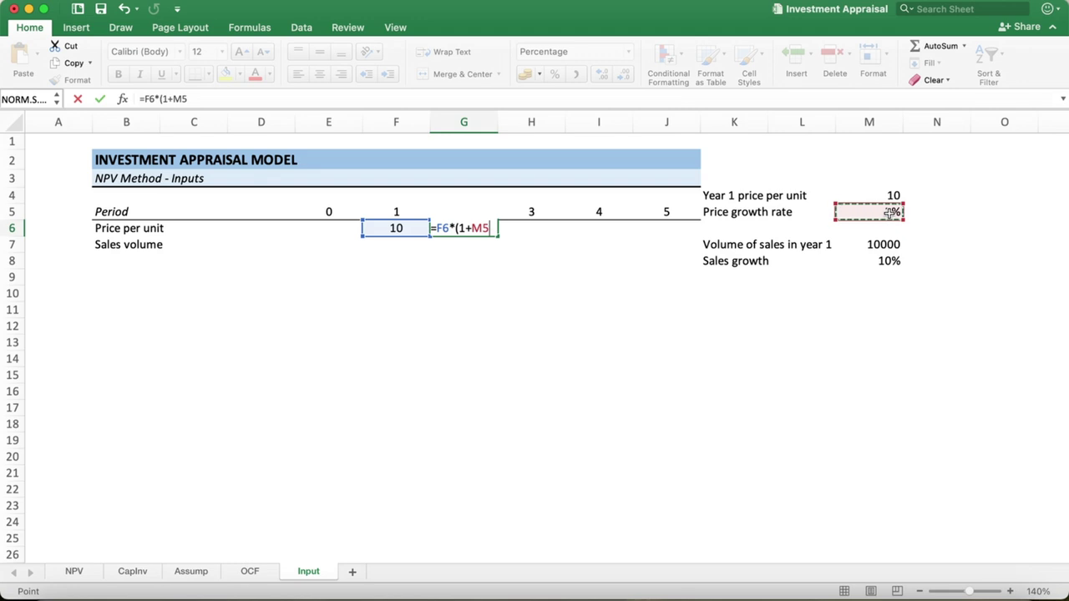
key(F4)
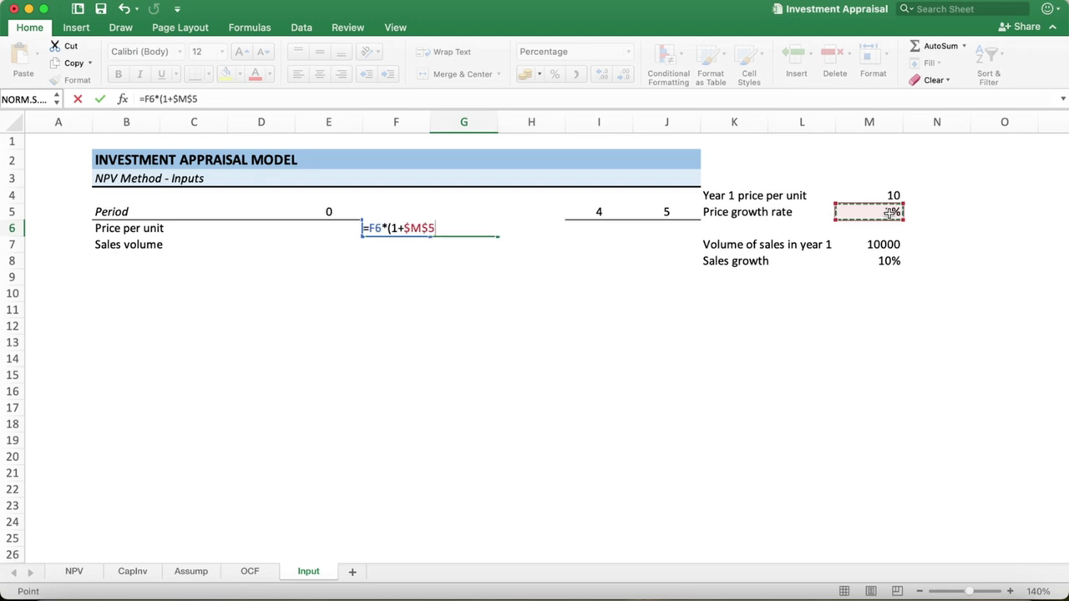
text())
key(Return)
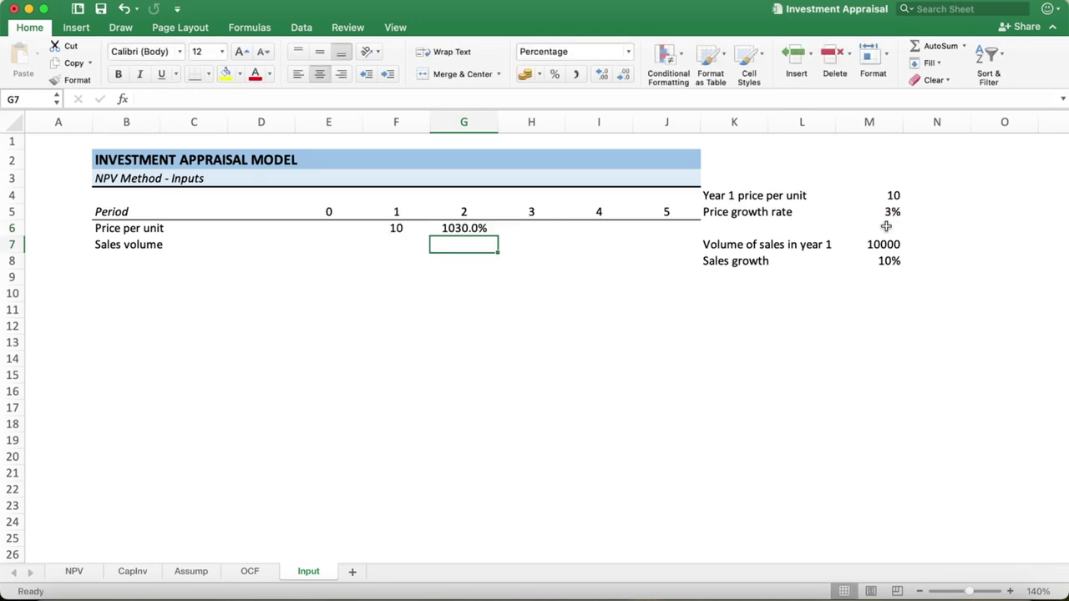
click(455, 226)
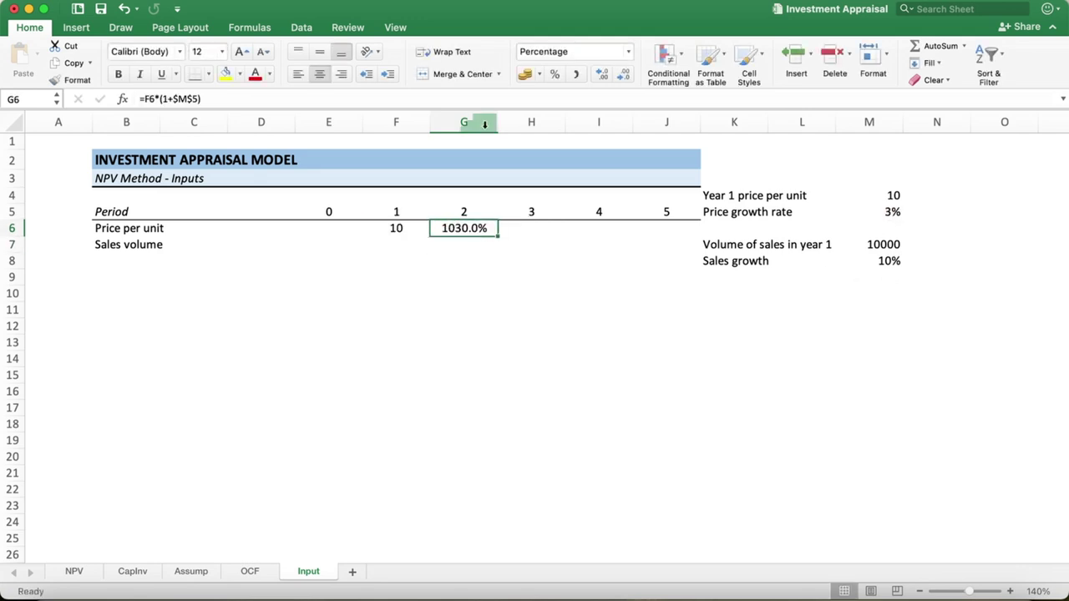
click(628, 53)
click(571, 77)
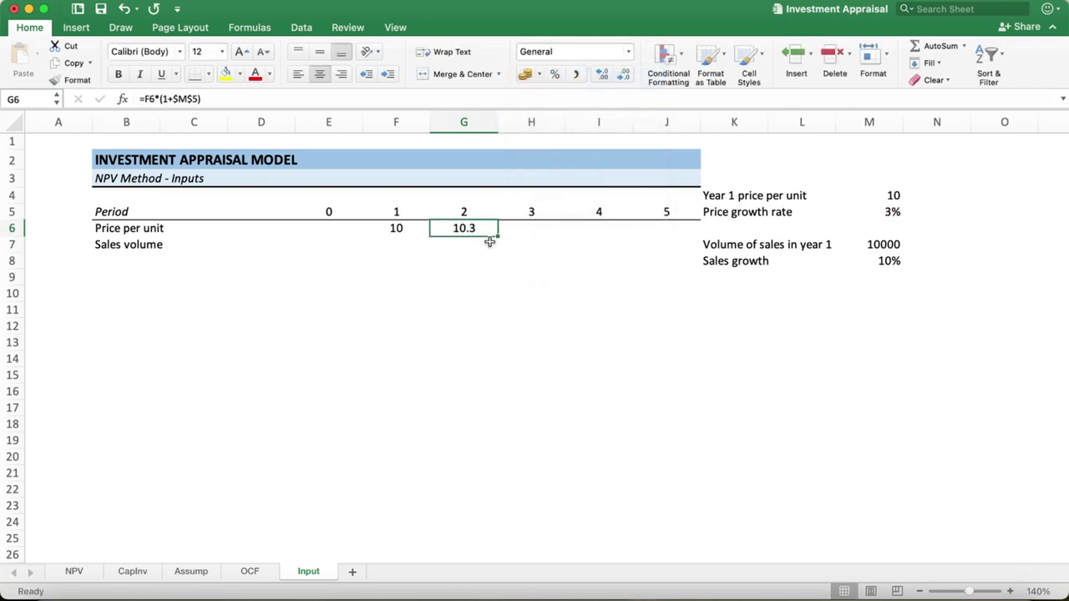
Step: Fill the price formula across to J6 and show the prices as whole numbers
drag(498, 236, 667, 242)
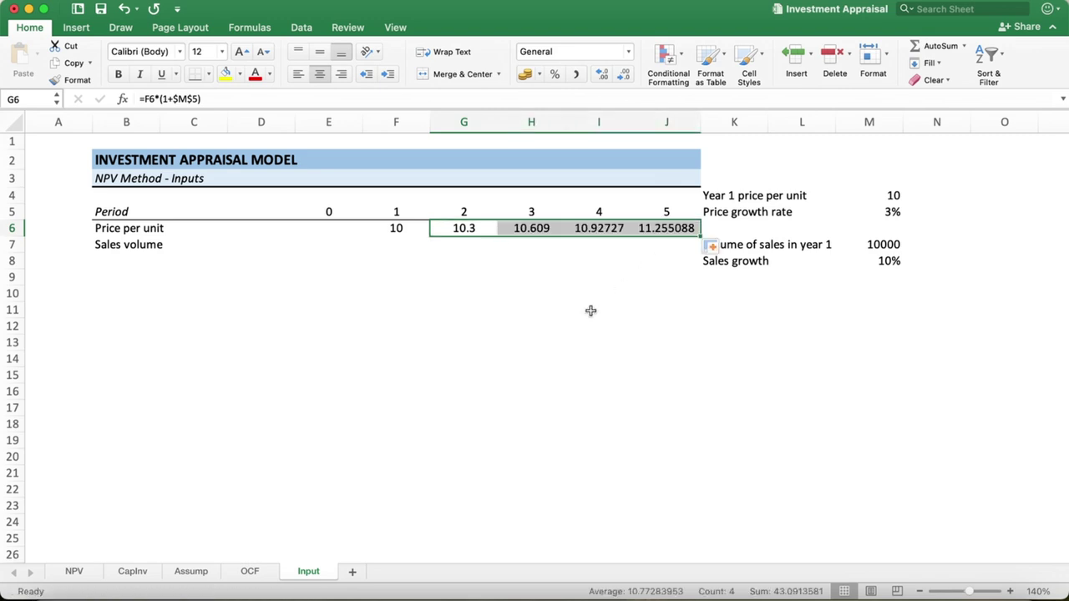
click(629, 73)
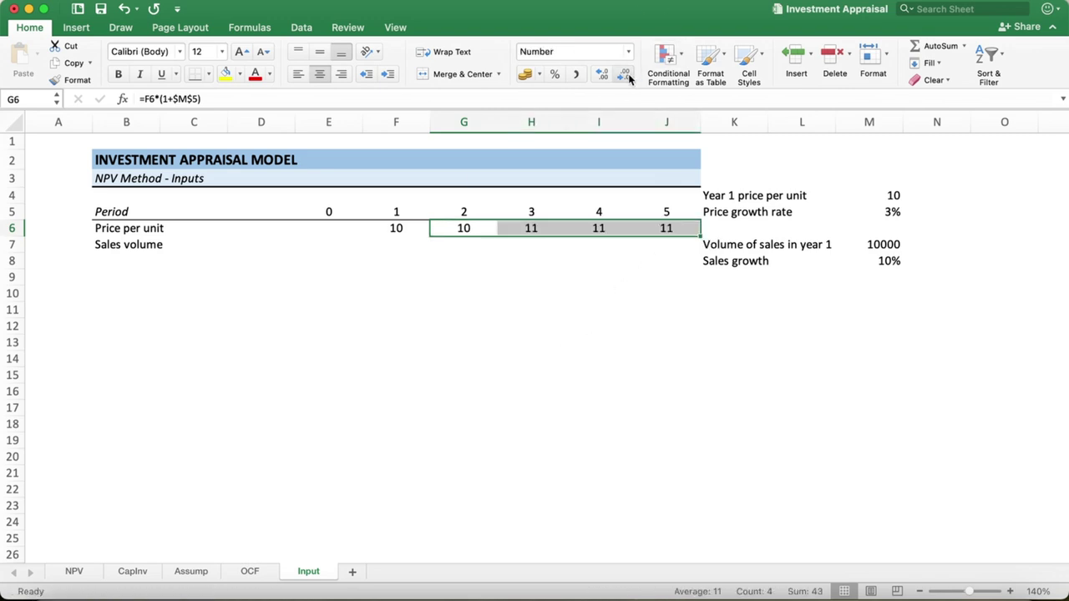
click(604, 73)
click(623, 74)
Step: Link the year 1 sales volume in F7 to the 10000 input, in General format
click(385, 247)
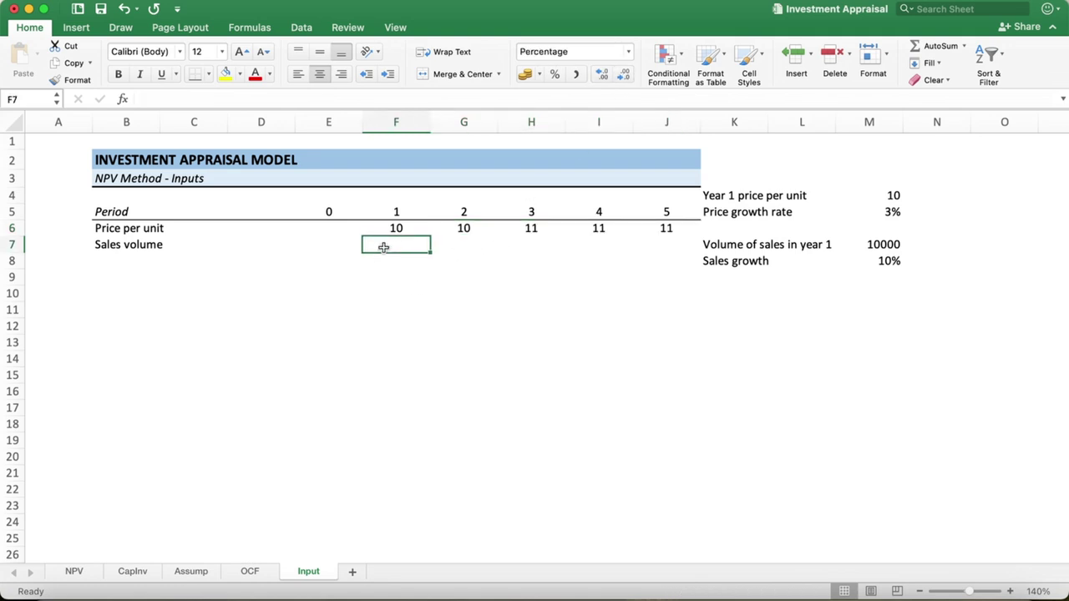
text(=)
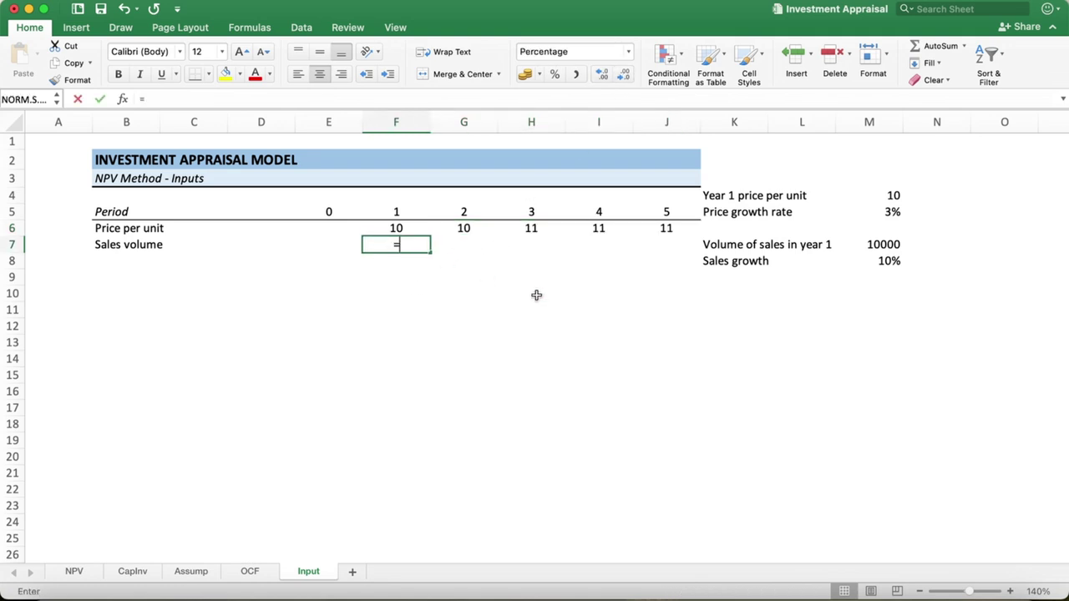
click(883, 245)
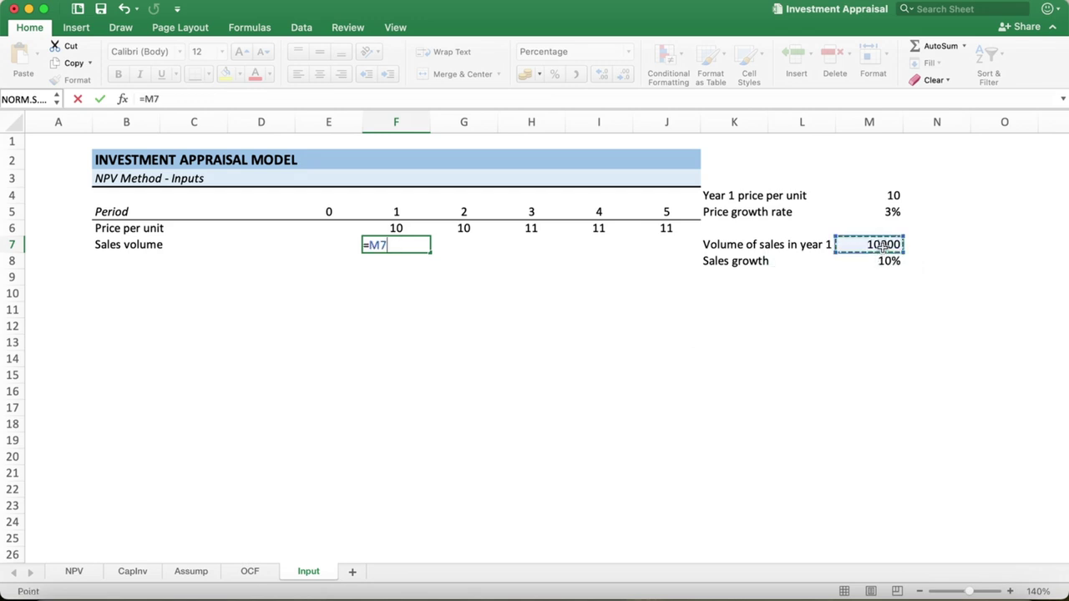
key(Return)
click(392, 243)
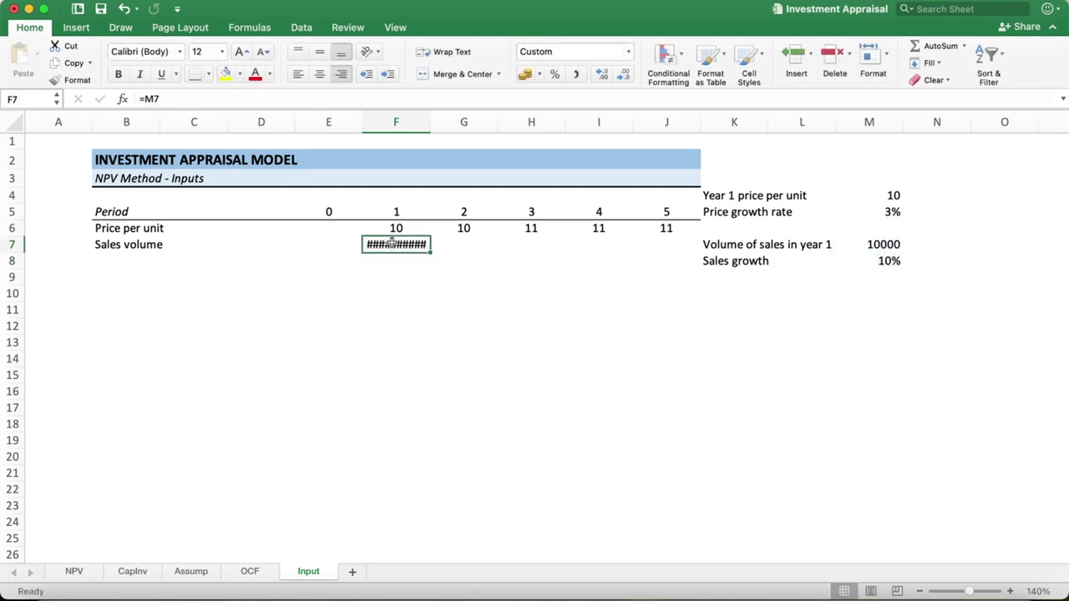
click(628, 52)
click(578, 79)
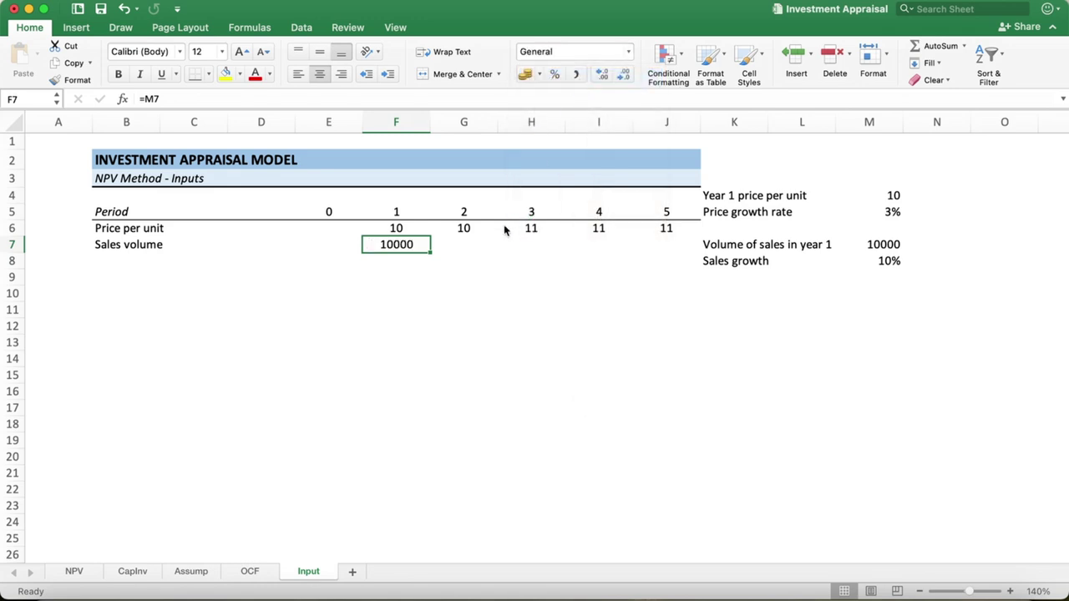
Step: Enter =F7*(1+$M$8) in G7 as General and fill it across to J7
click(462, 244)
text(=)
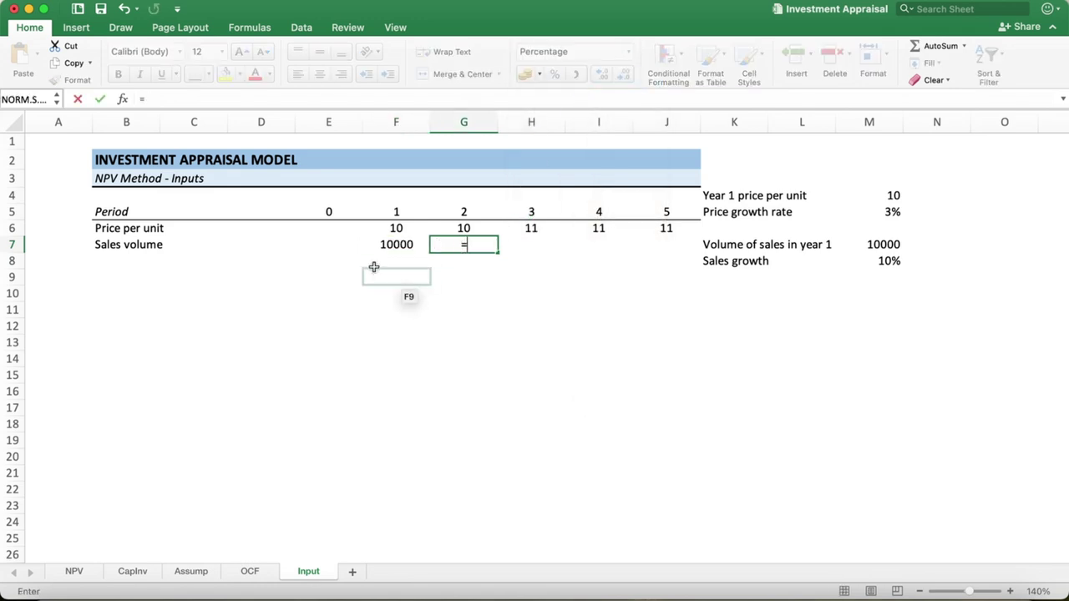
click(380, 242)
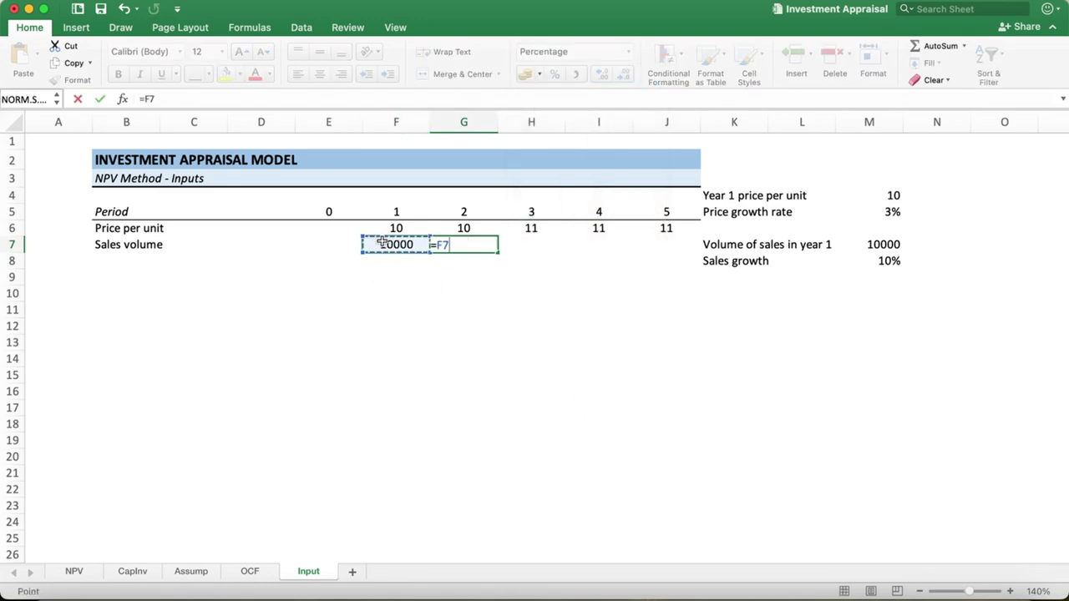
text(*()
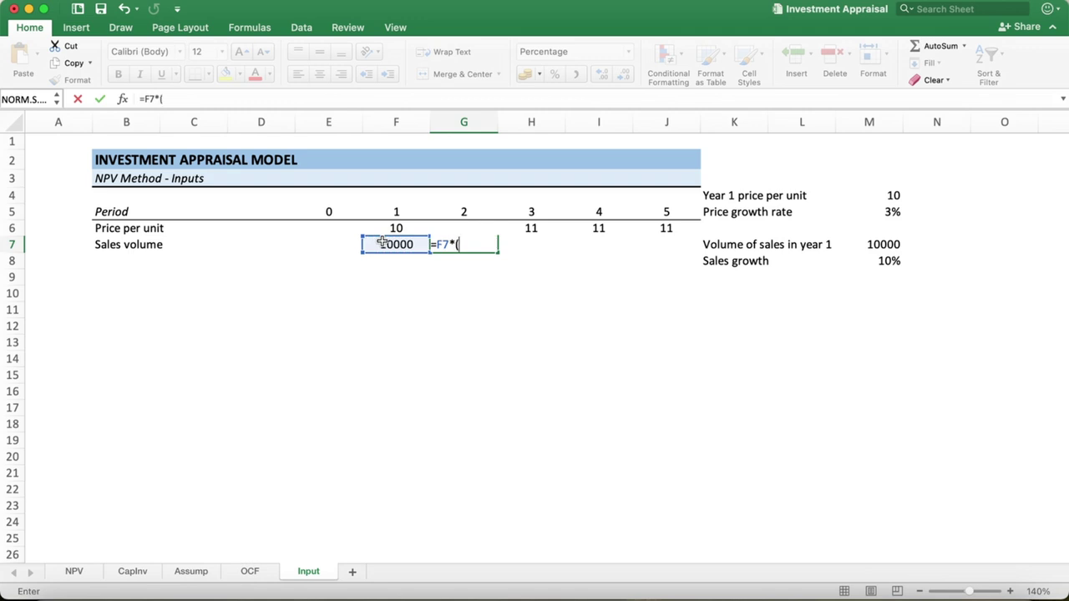
text(1+)
click(895, 264)
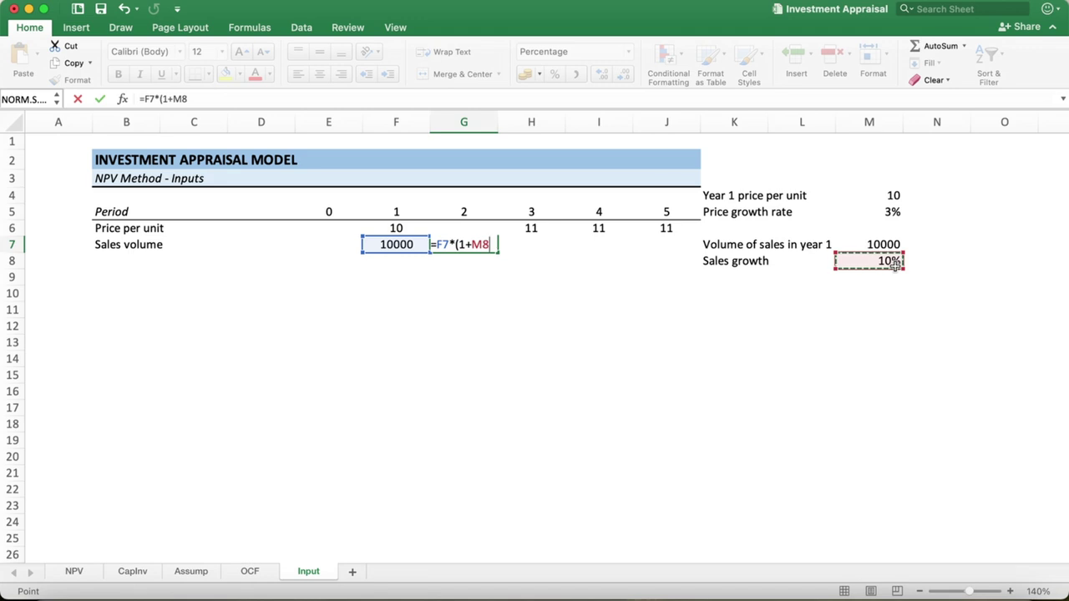
key(F4)
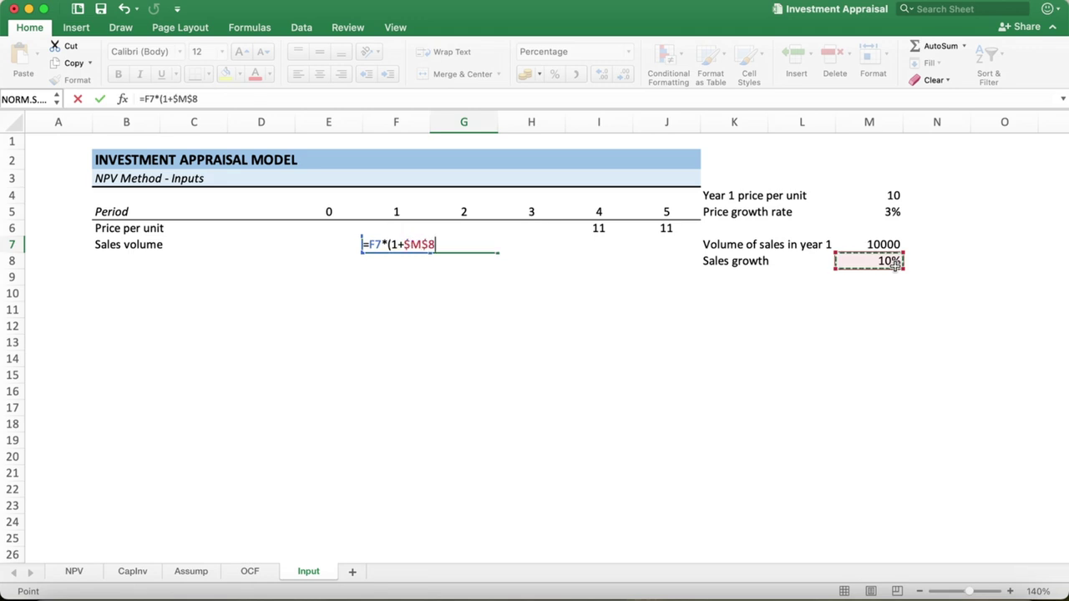
key(Return)
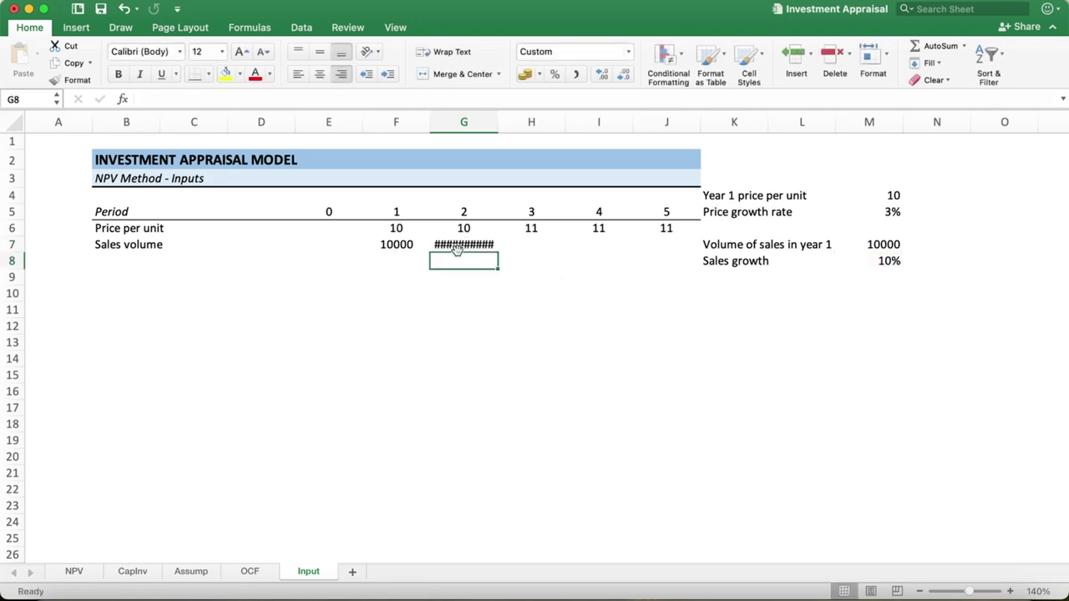
click(457, 245)
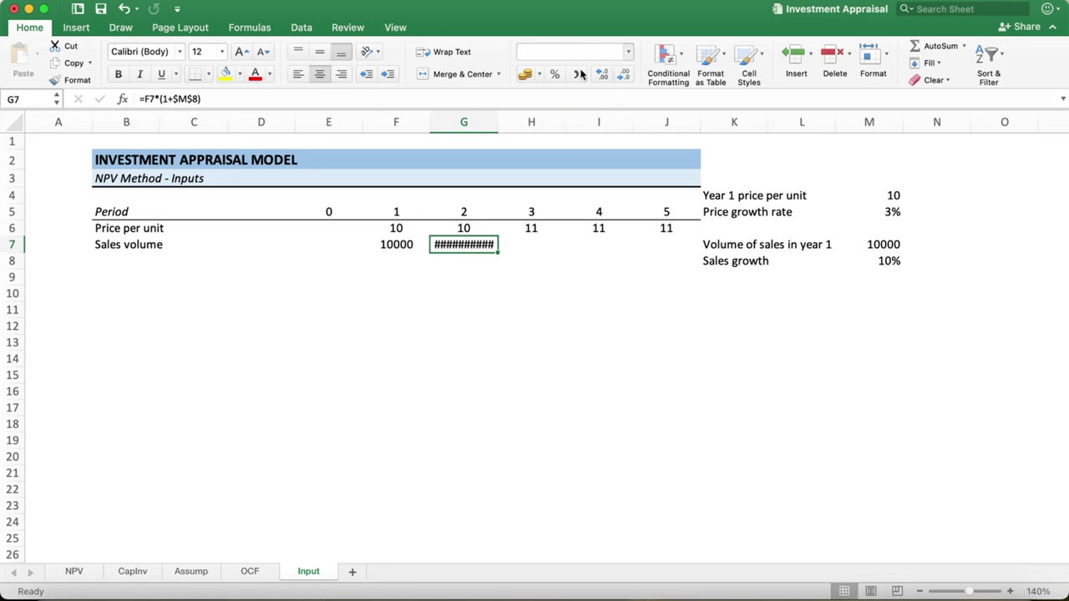
click(628, 51)
click(560, 80)
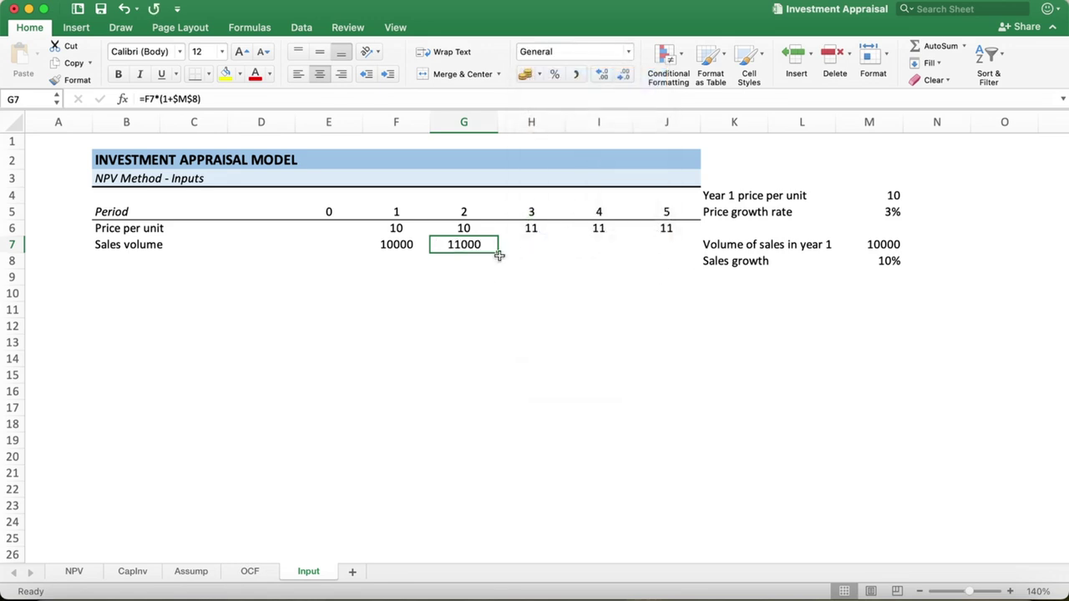
drag(498, 252, 671, 255)
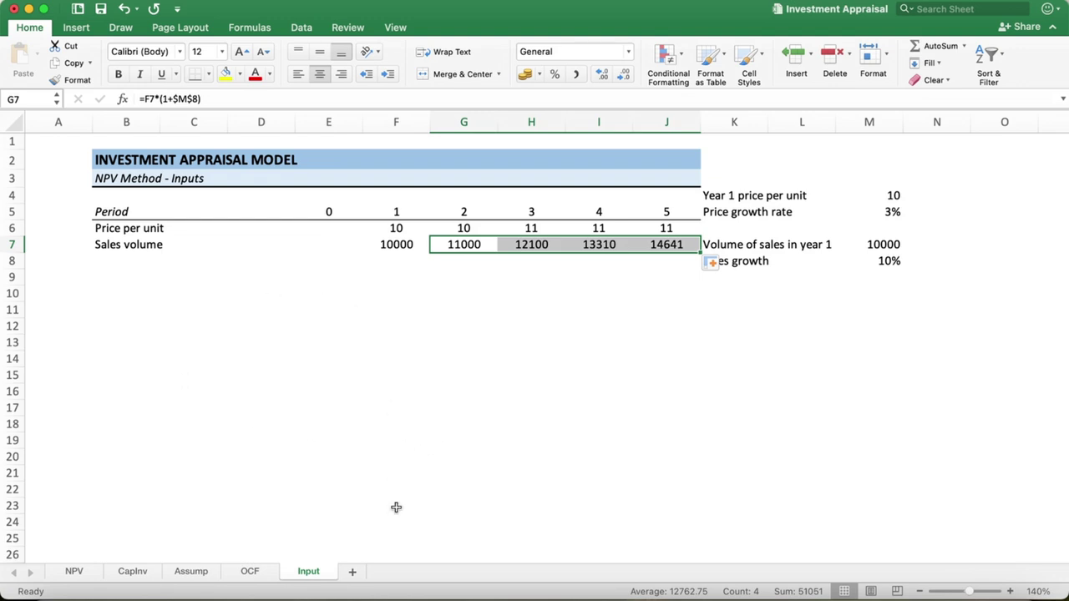
click(248, 571)
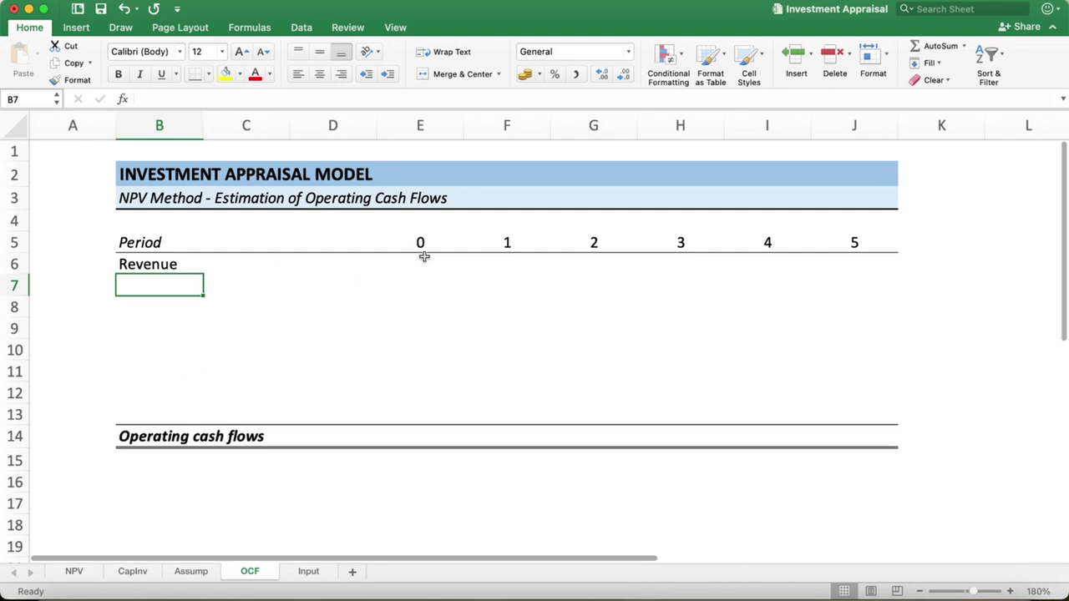
Step: Set OCF F6 to =Input!F6*Input!F7 and fill across to J6 (100,000 to 164,786)
click(502, 268)
text(=)
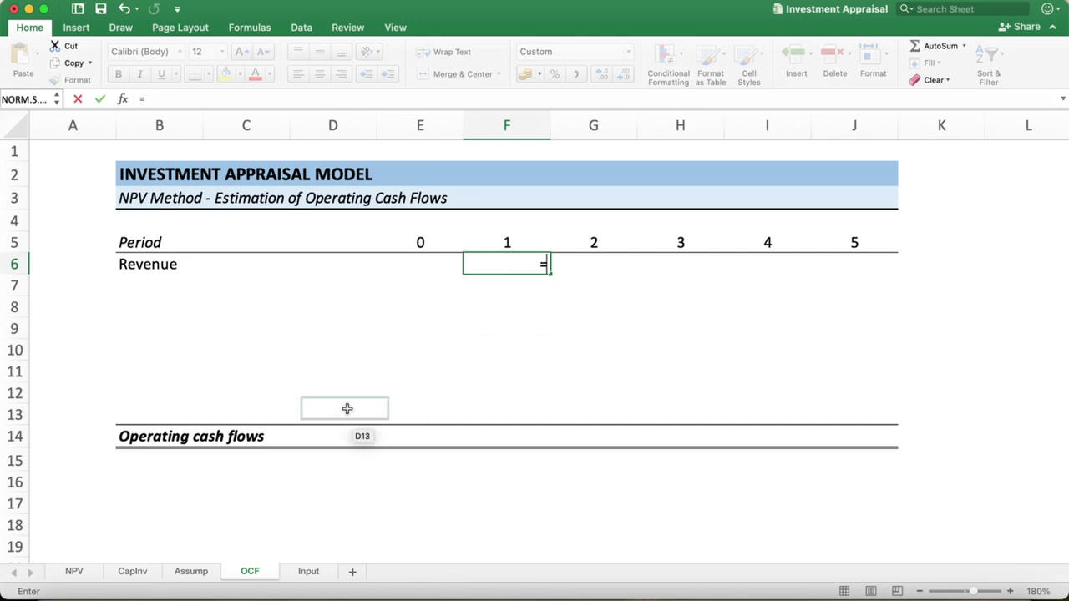
click(301, 571)
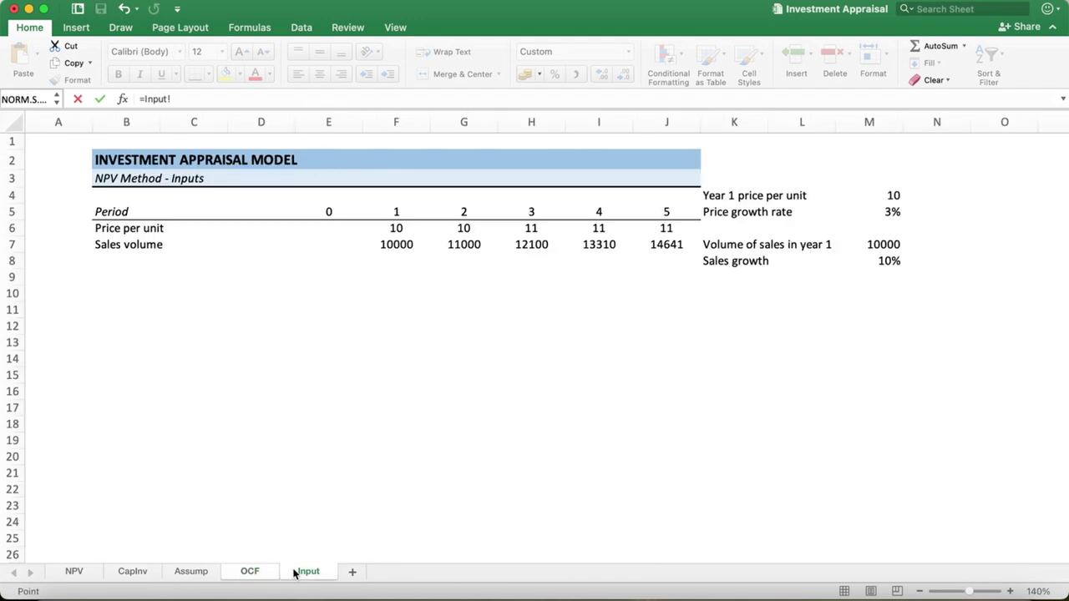
click(406, 228)
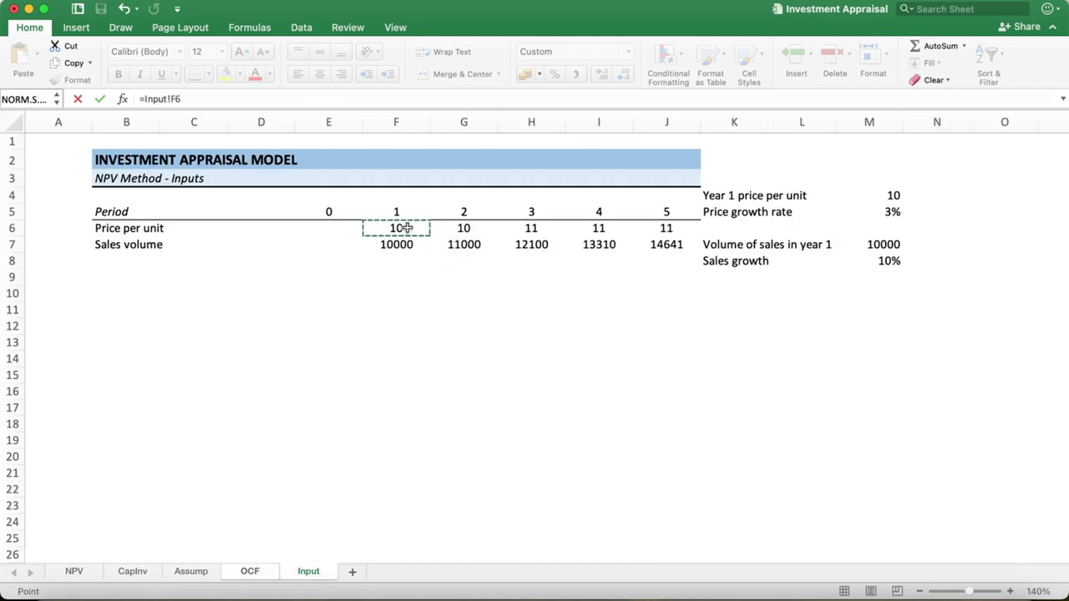
text(*)
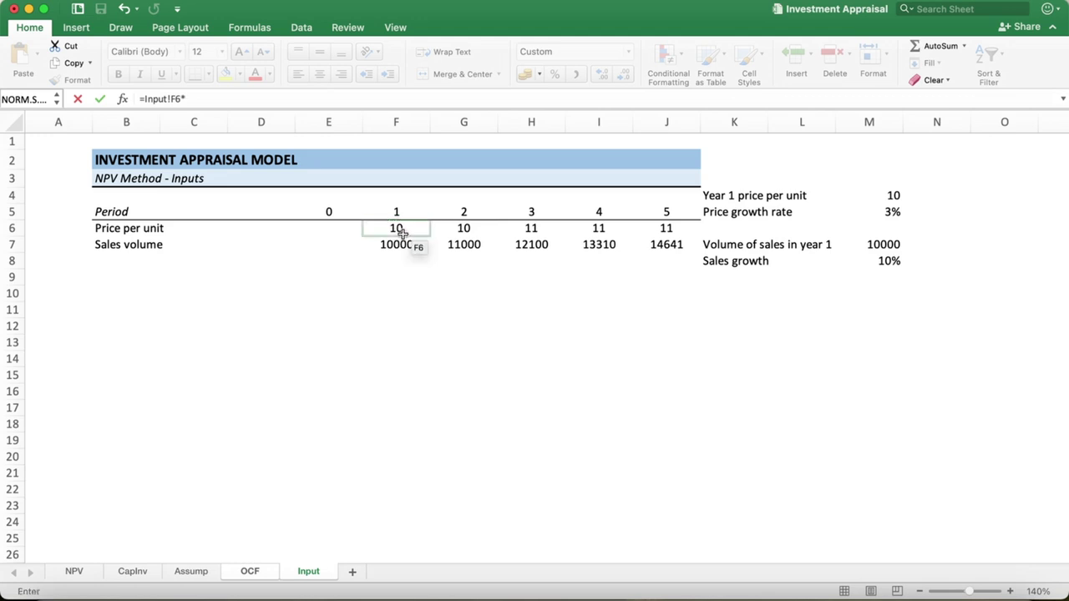
click(398, 242)
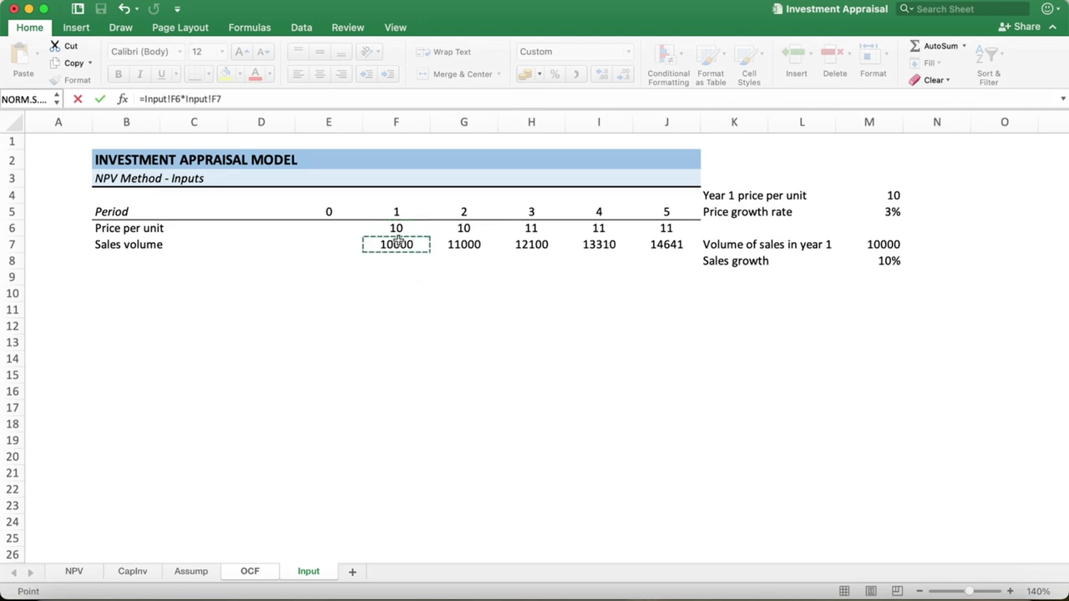
key(Return)
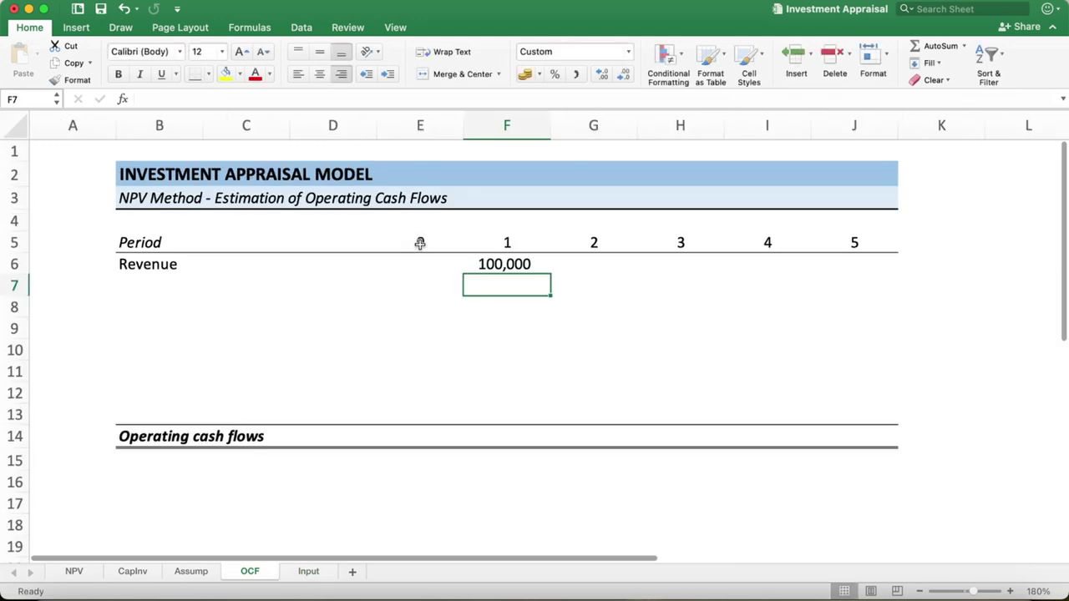
click(523, 266)
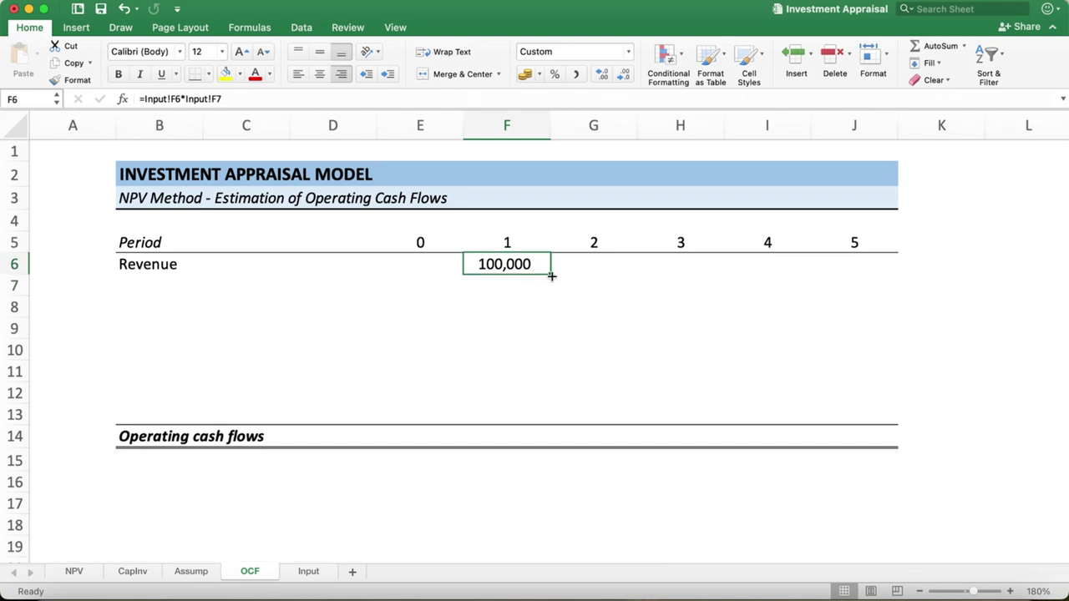
drag(551, 276, 856, 270)
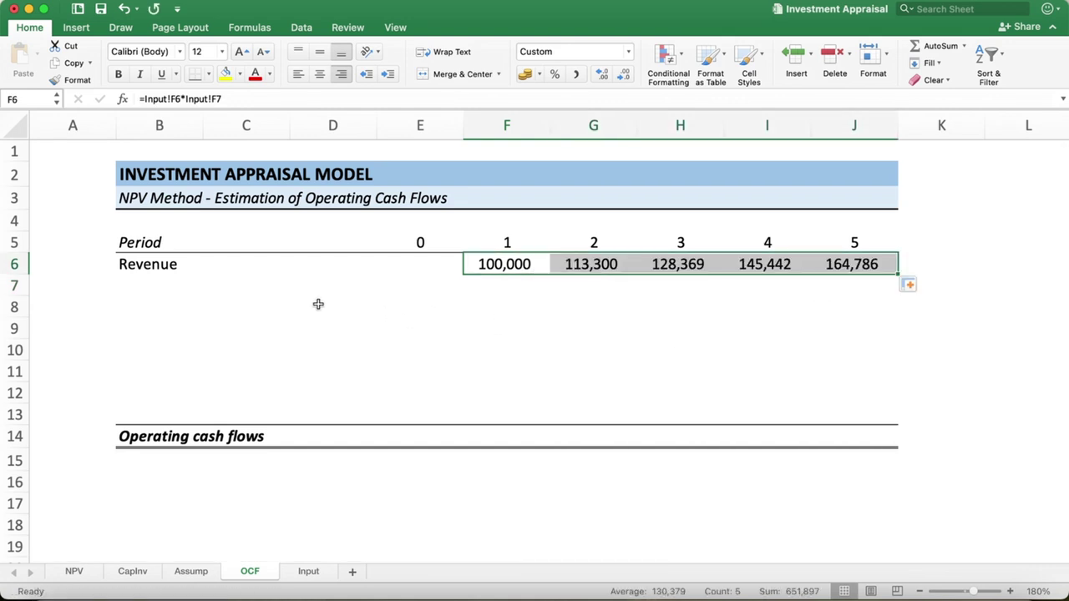
click(148, 283)
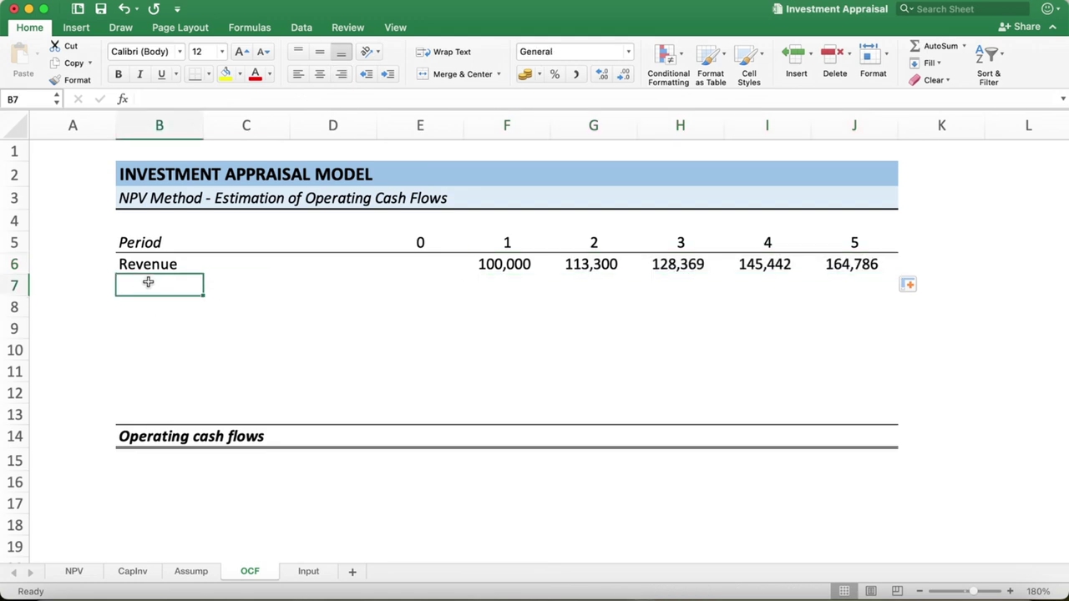
Step: Type 'Operating expenses except depreciation' as the row 7 label under Revenue
text(Oper)
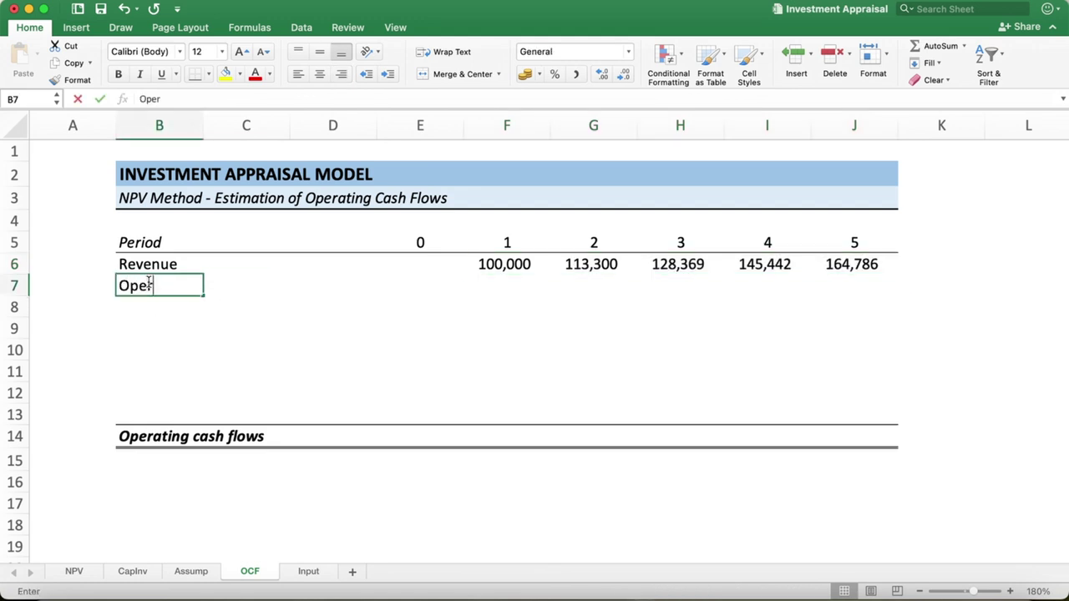
text(ating ex)
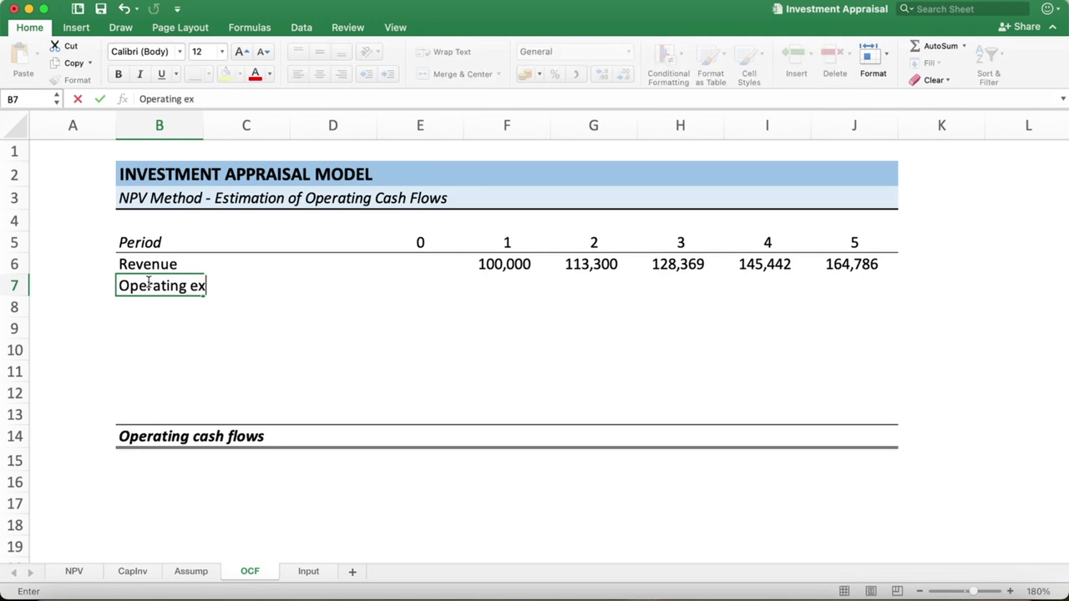
text(penses )
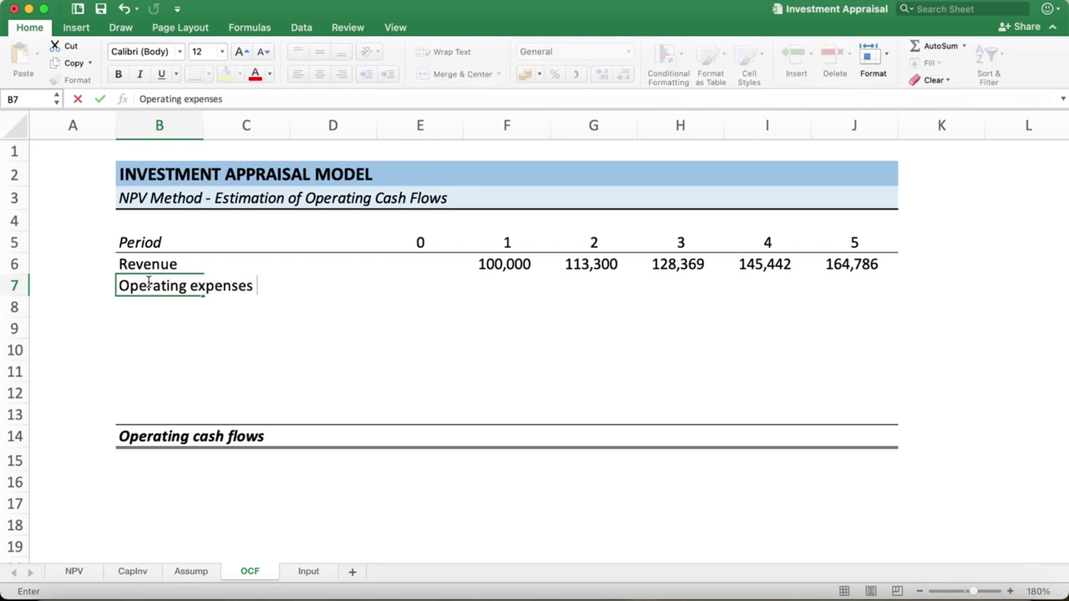
text(except )
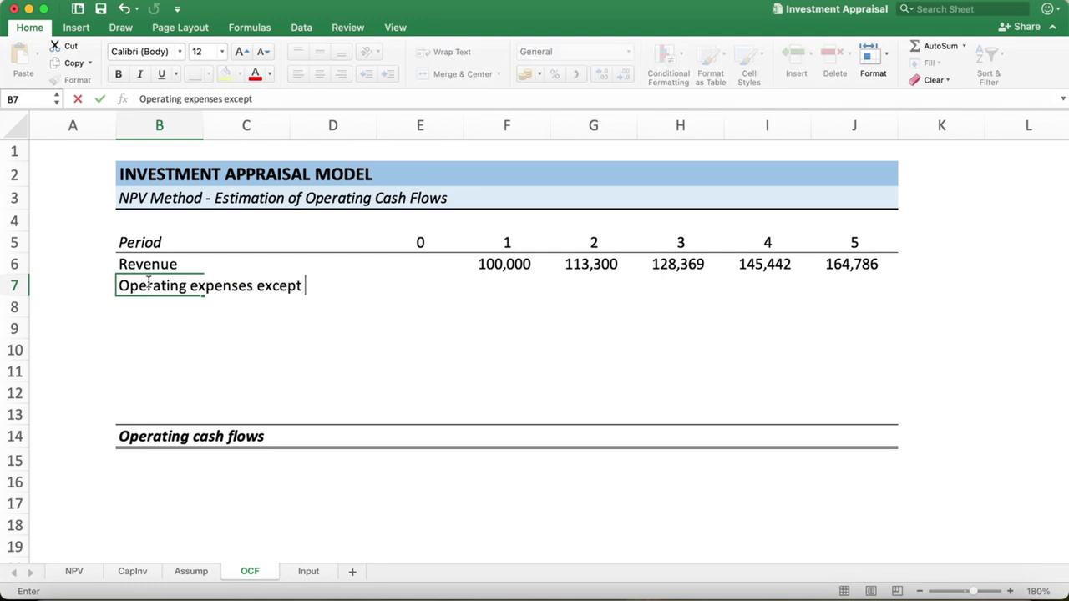
text(deprec)
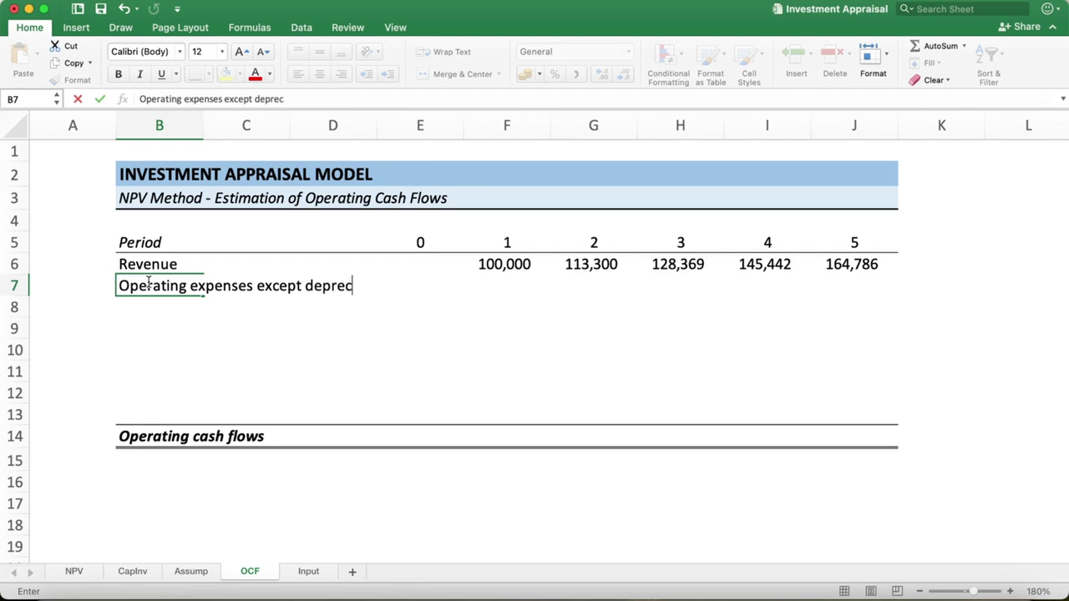
text(iation)
key(Right)
key(Right)
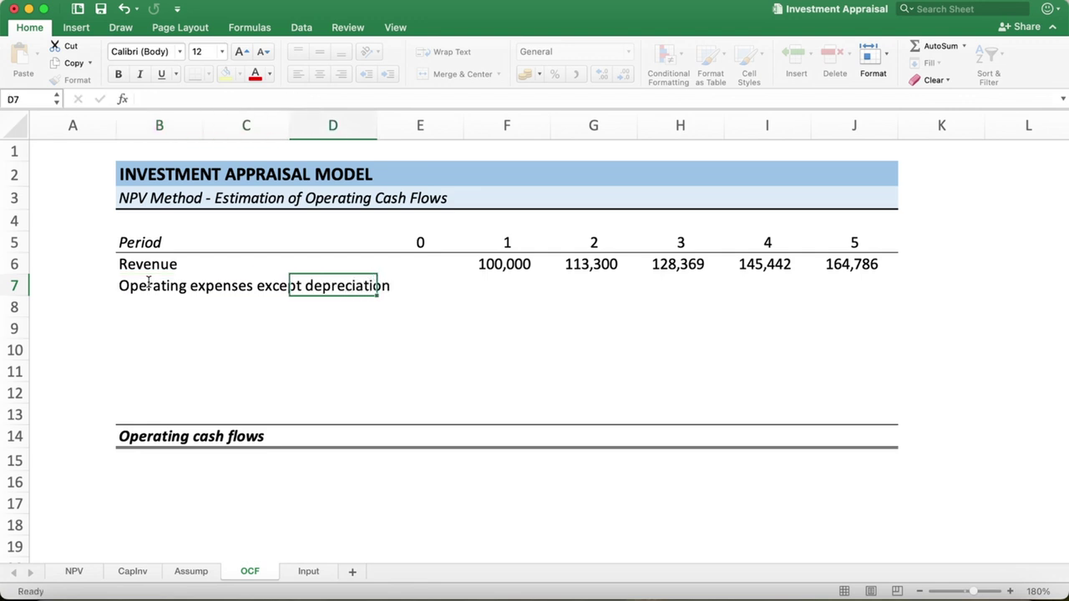
key(Right)
key(Right)
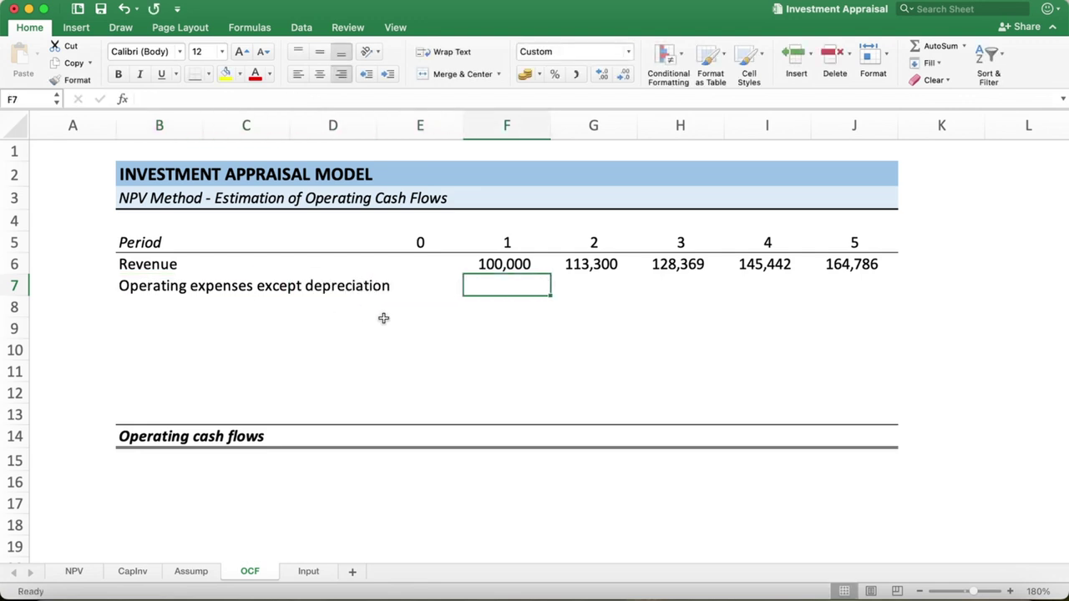
Step: On the Assump sheet, add an operating expense label in B10 with 60% beside it
click(193, 575)
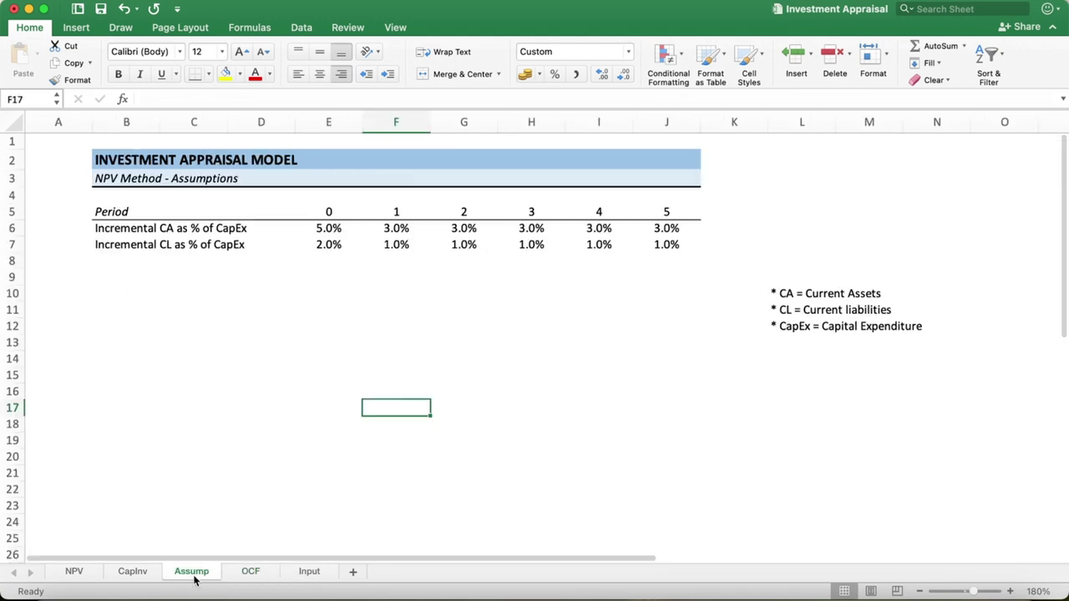
click(110, 276)
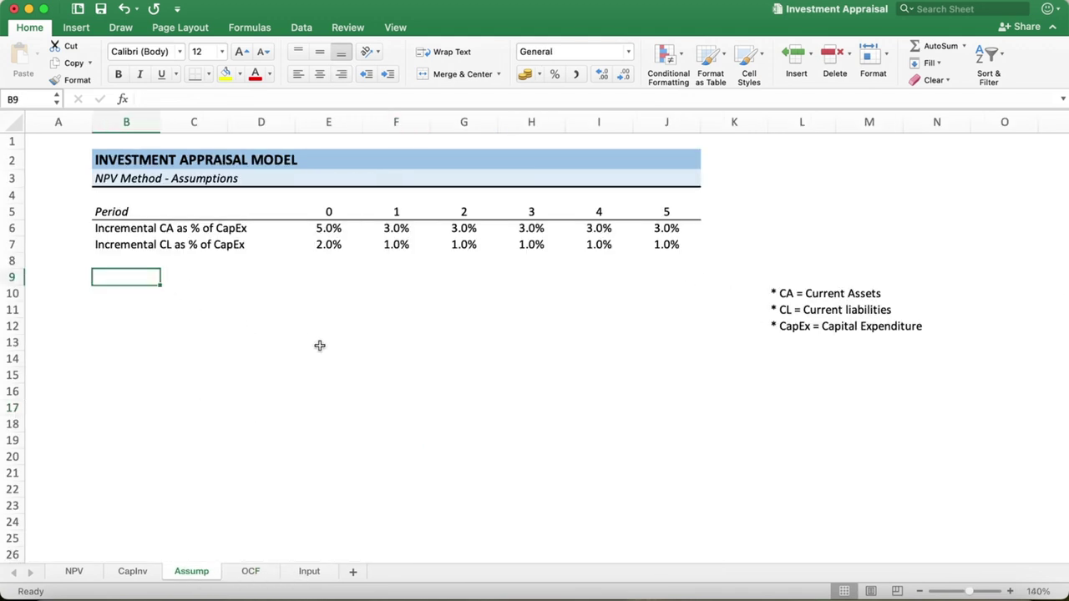
text(Operati)
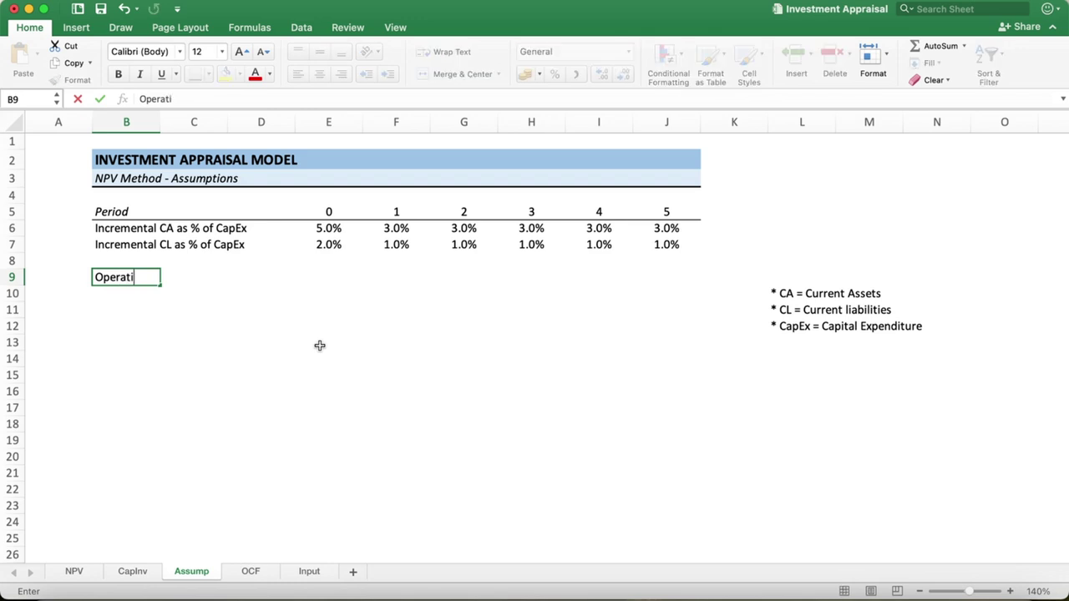
text(ng)
key(BackSpace)
key(BackSpace)
key(BackSpace)
key(BackSpace)
key(BackSpace)
key(BackSpace)
key(BackSpace)
key(BackSpace)
key(BackSpace)
click(217, 326)
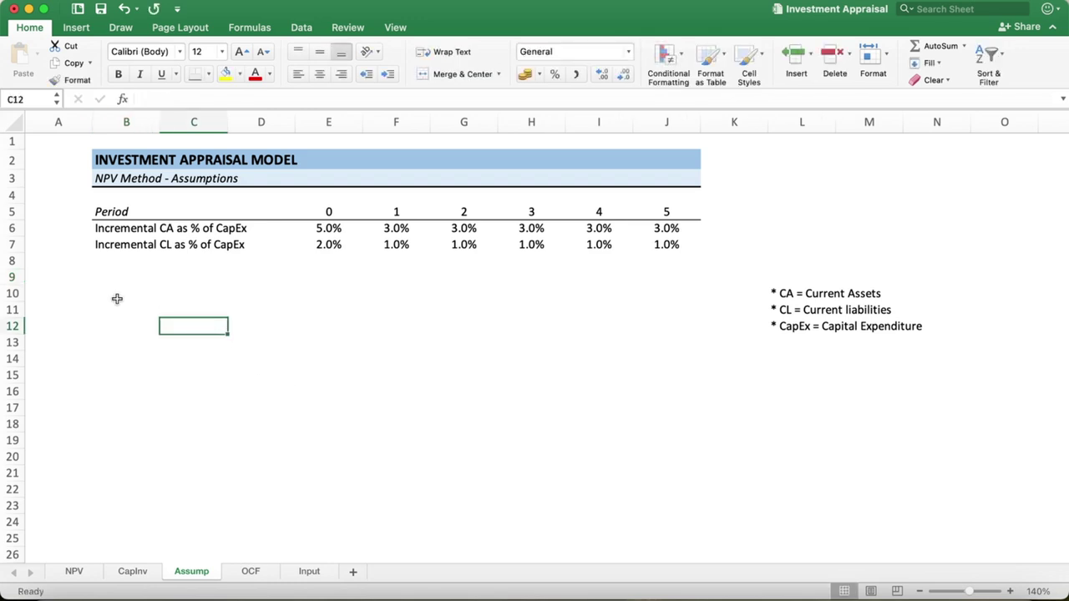
click(115, 296)
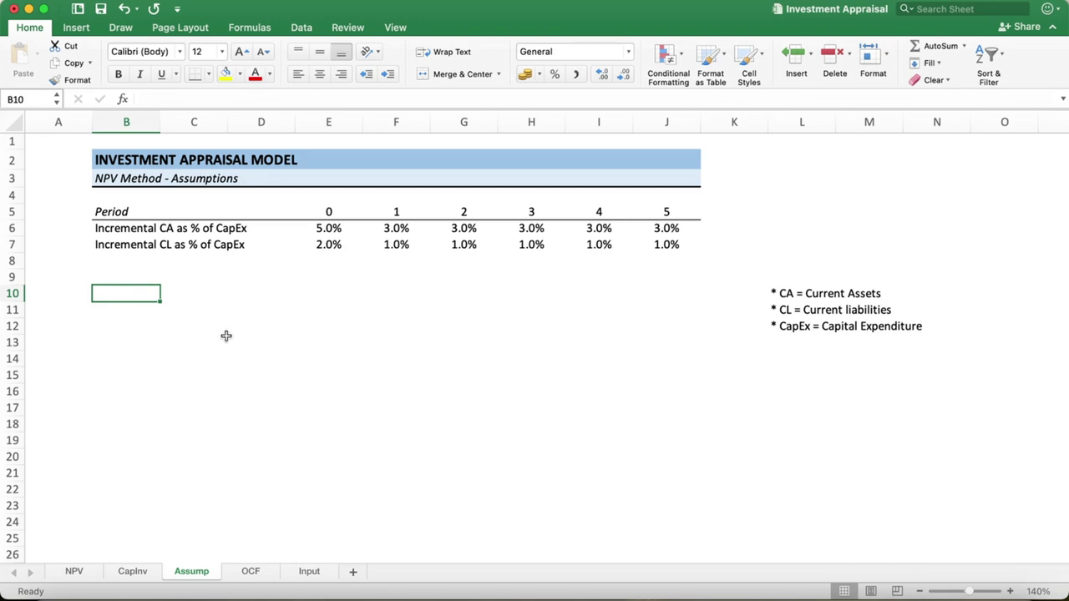
text(Operating ex)
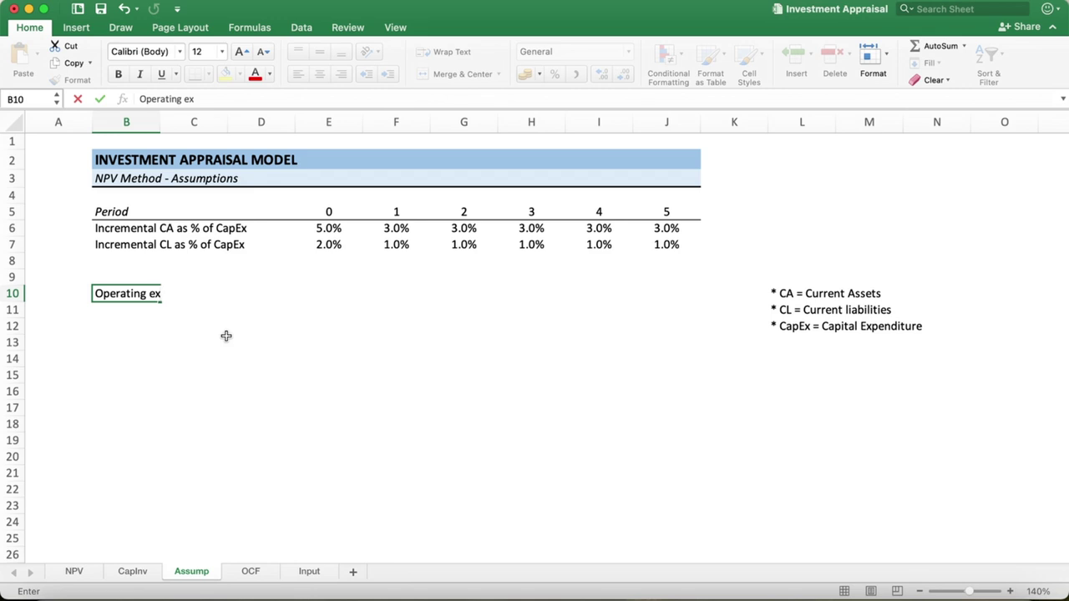
text(pense)
text( as pe)
text(rcen)
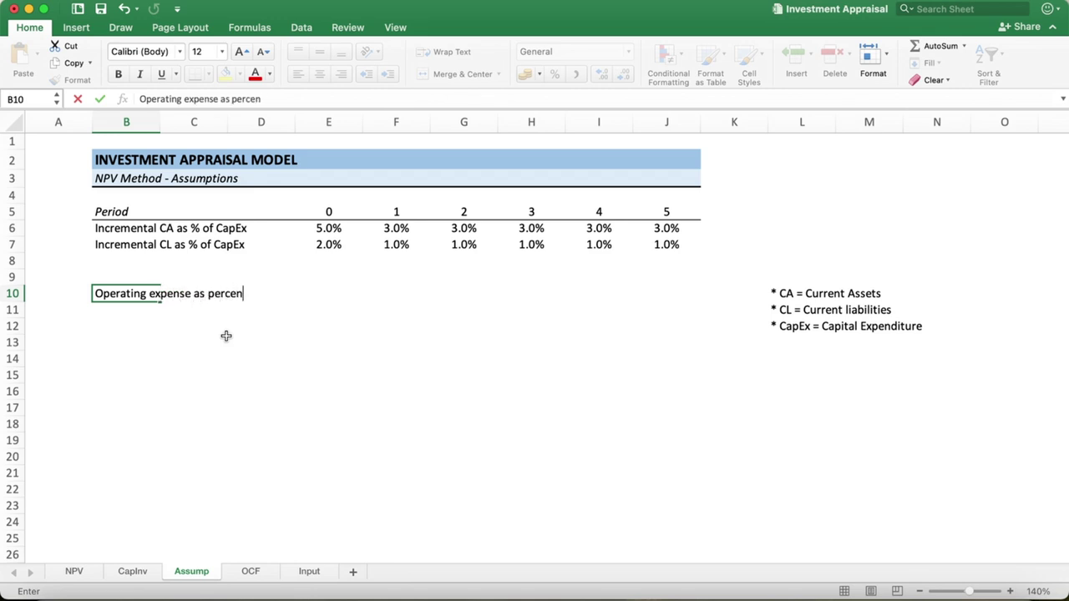
text(tage of )
text(sal)
text(revenue)
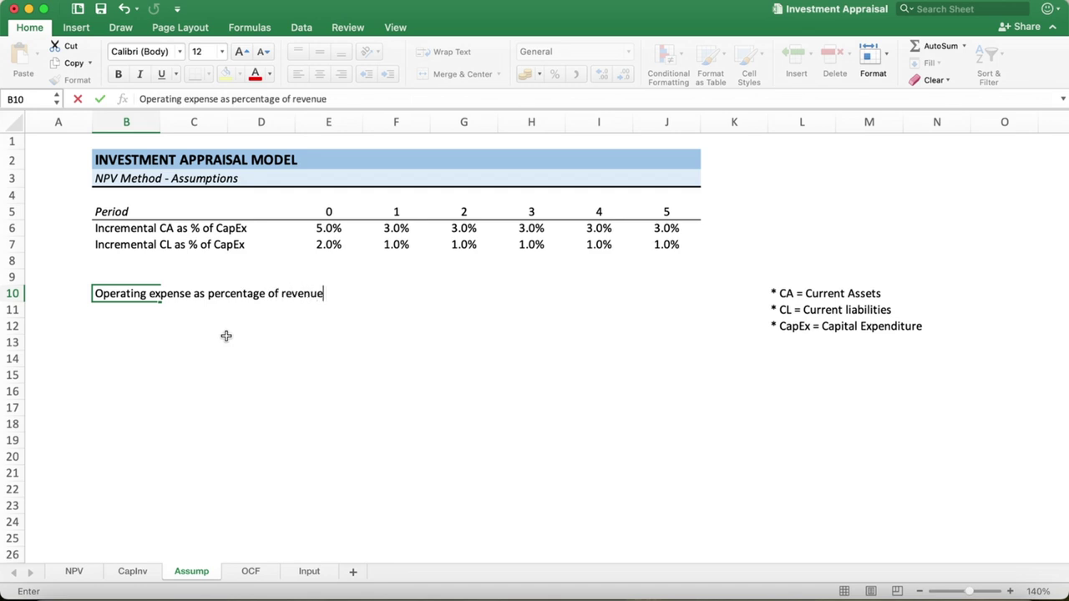
key(Right)
key(Right)
key(Right)
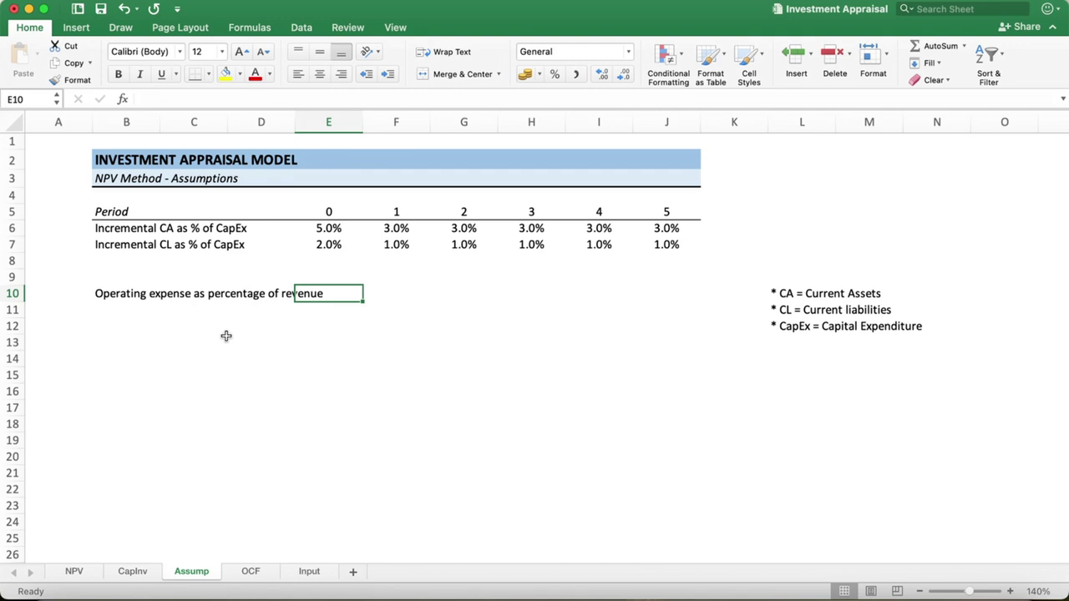
text(60)
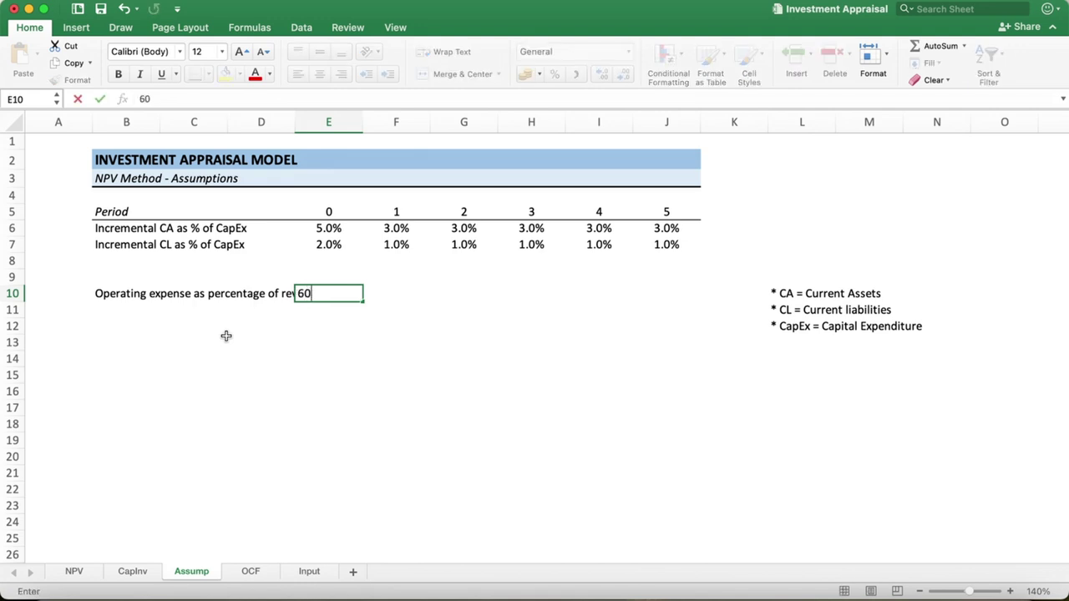
text(%)
key(Return)
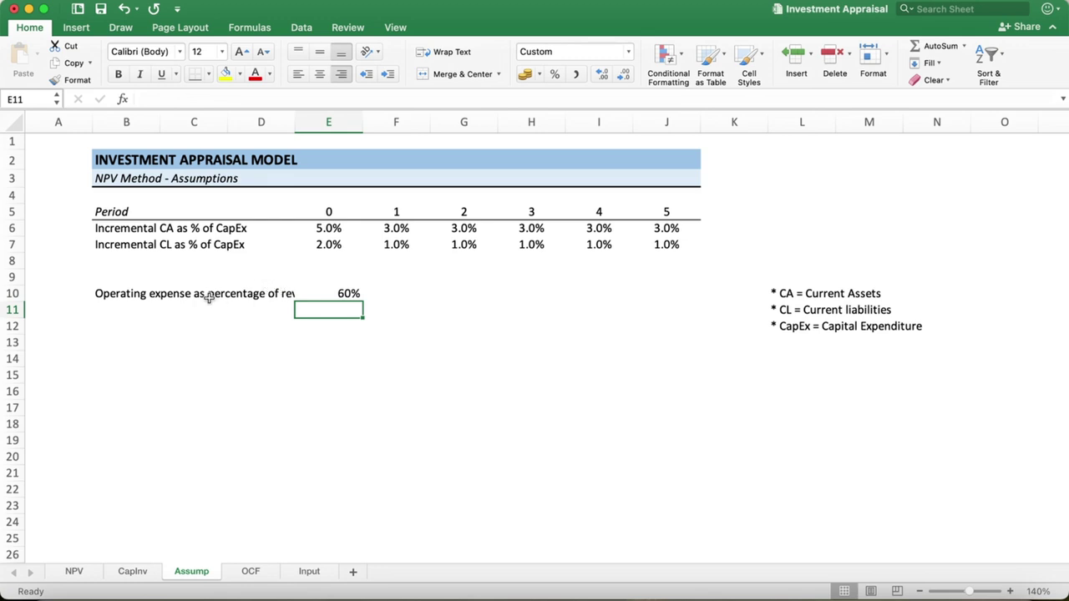
Step: Shorten the label to 'Operating expense as % of revenue' and centre the 60% value
click(115, 289)
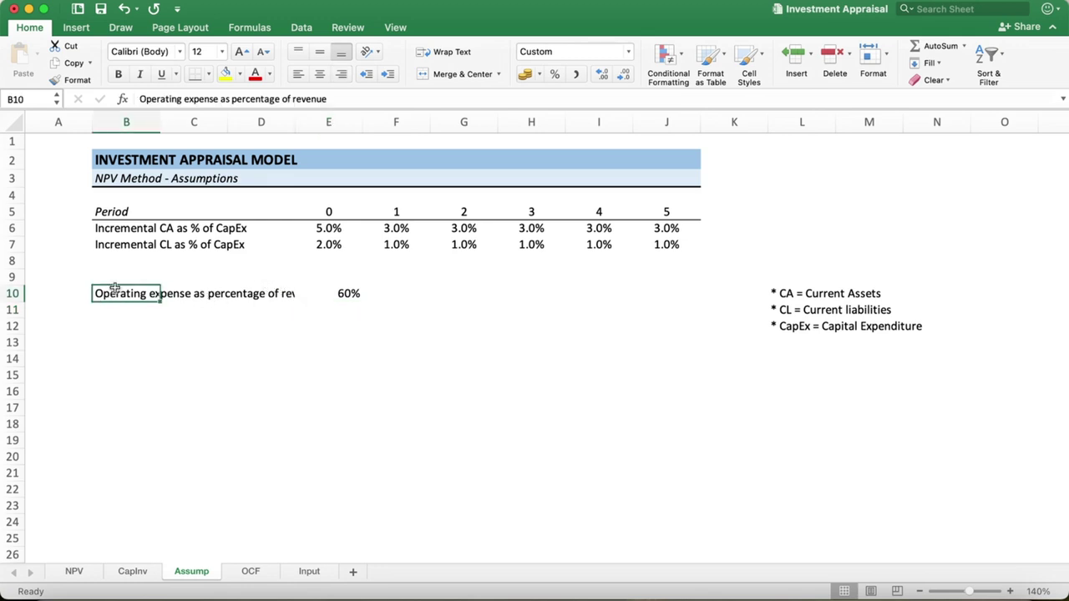
click(278, 100)
key(BackSpace)
key(BackSpace)
key(BackSpace)
key(BackSpace)
key(BackSpace)
key(BackSpace)
key(BackSpace)
key(BackSpace)
key(BackSpace)
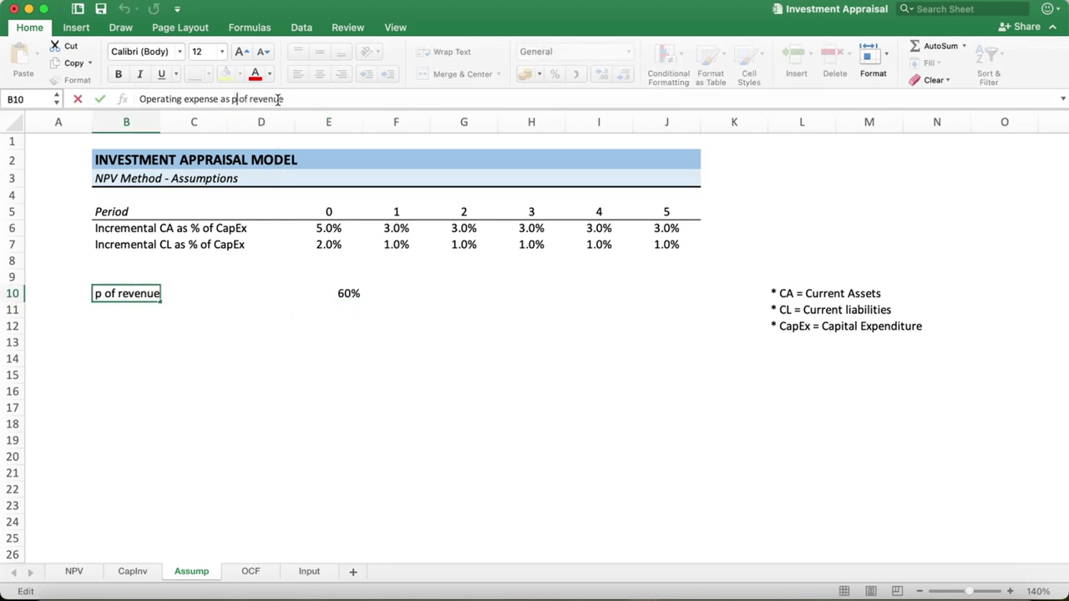
key(BackSpace)
text(%)
key(Return)
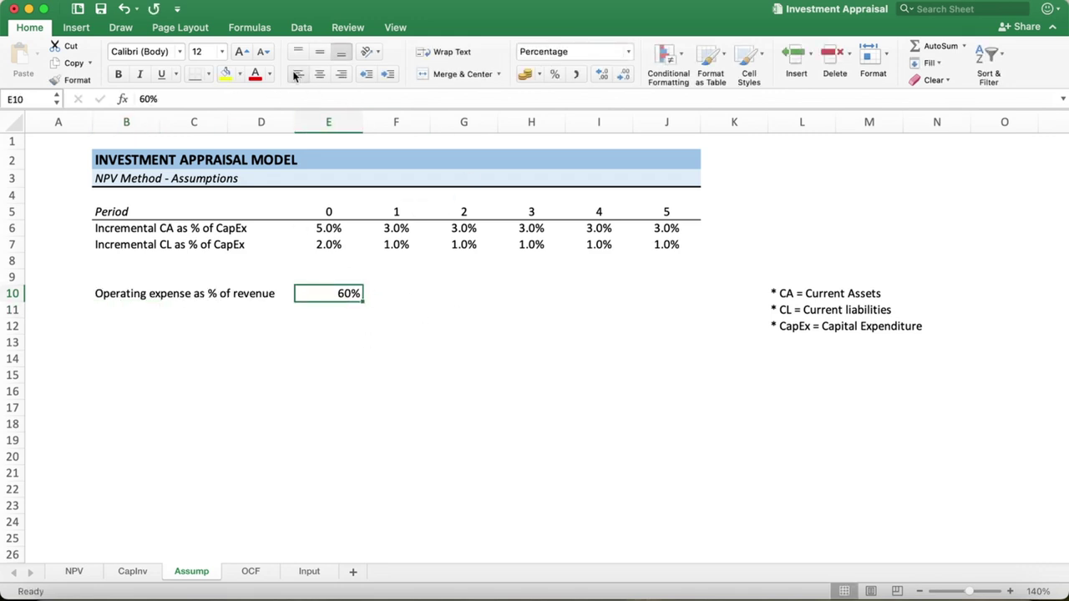
click(320, 73)
click(385, 300)
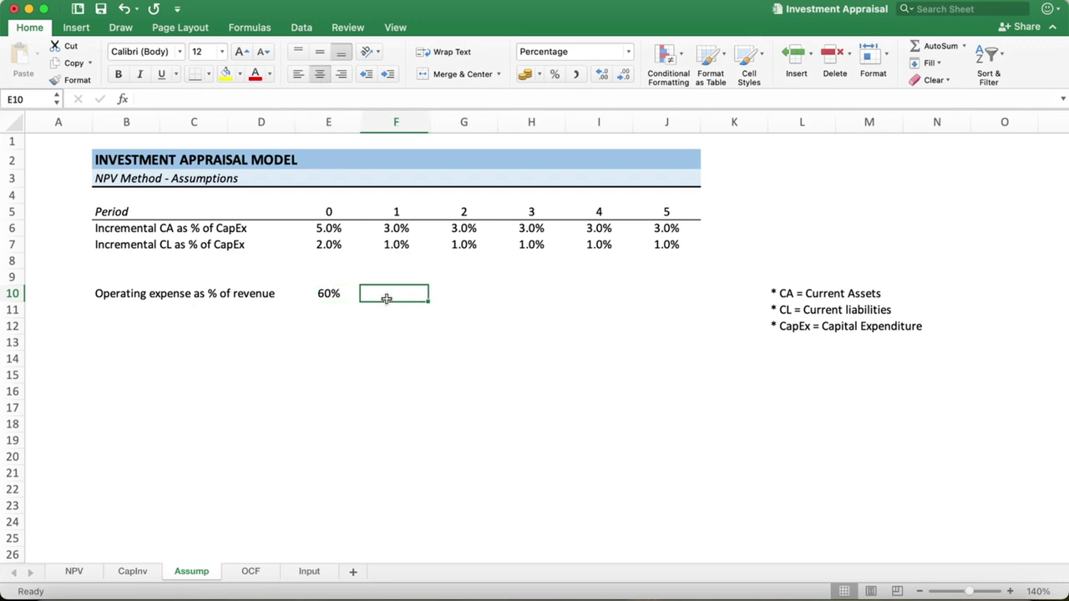
click(323, 293)
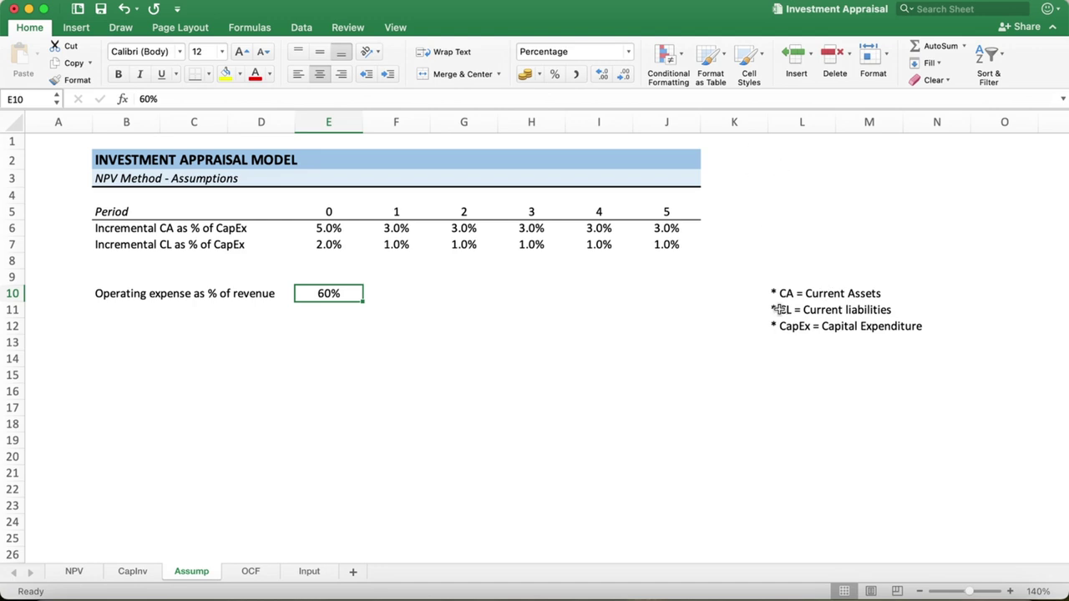
Step: Move the three abbreviation notes from L10:L12 up to L4:L6
click(770, 179)
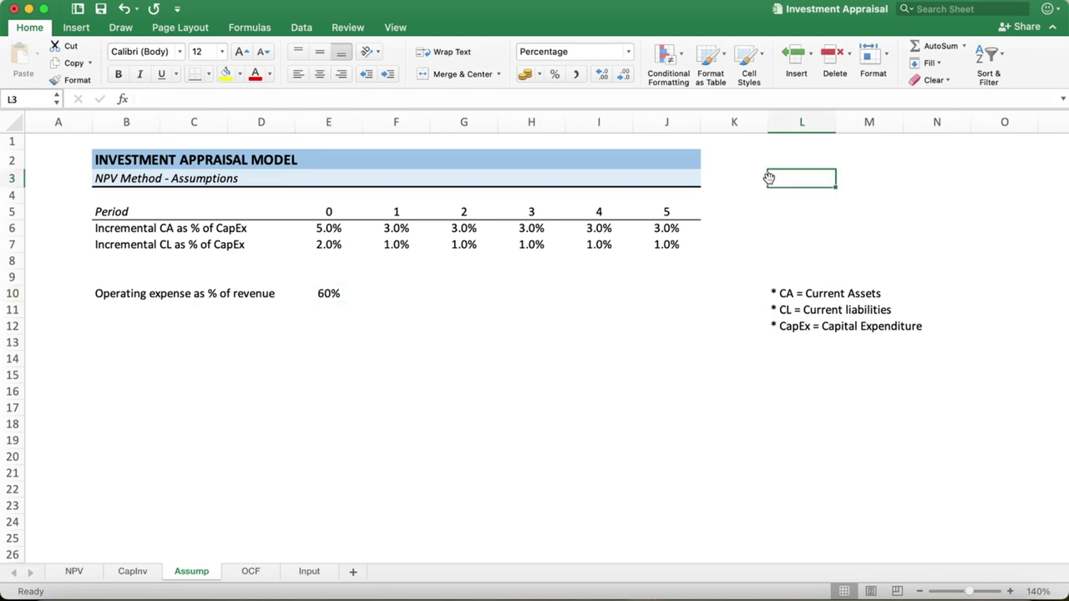
click(762, 228)
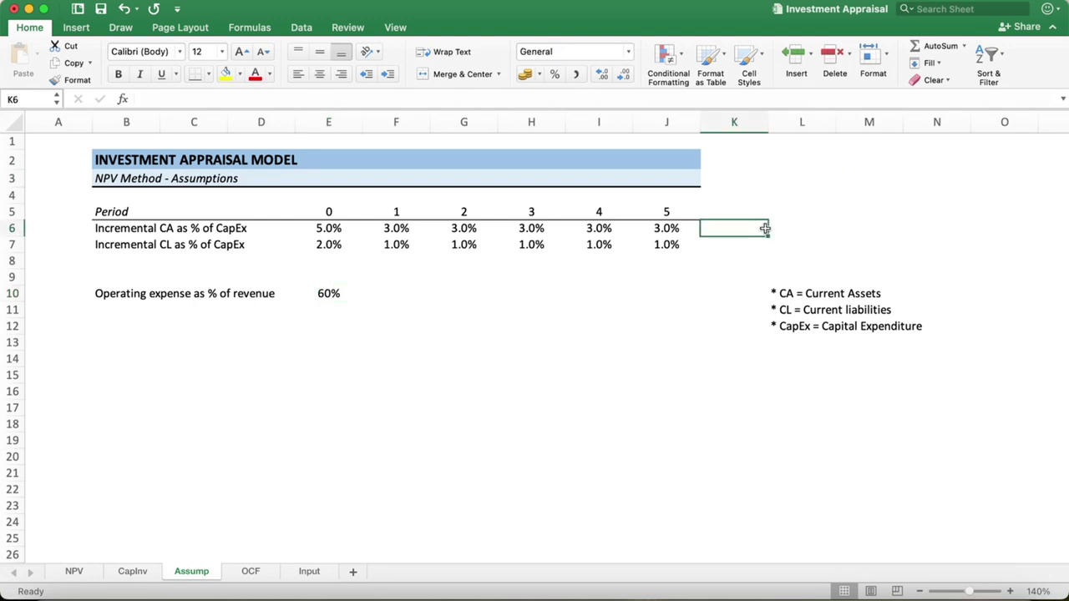
click(787, 295)
key(shift+Down)
key(shift+Down)
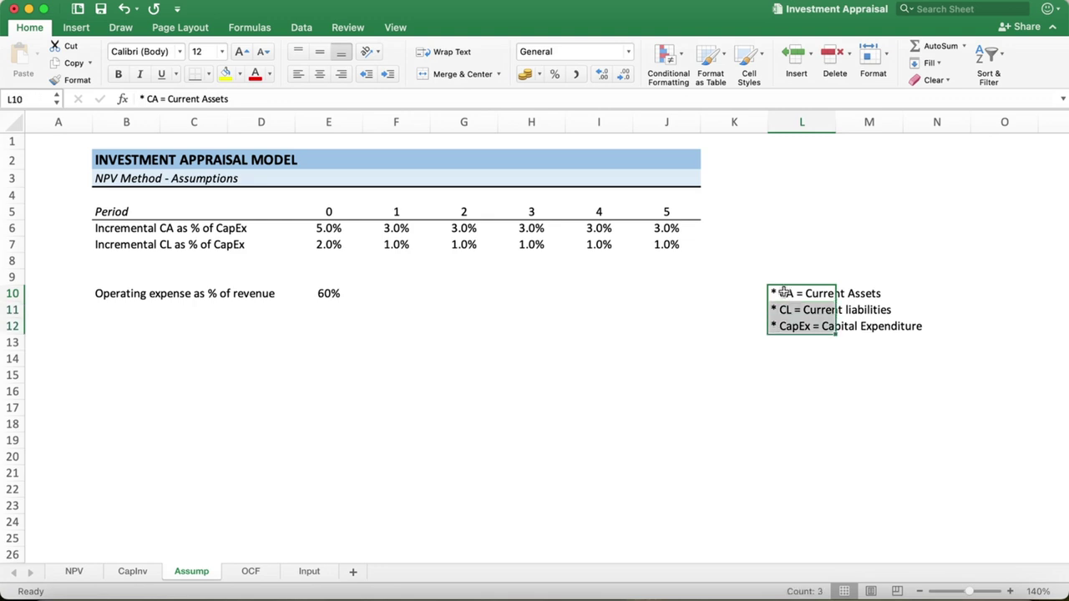
click(784, 291)
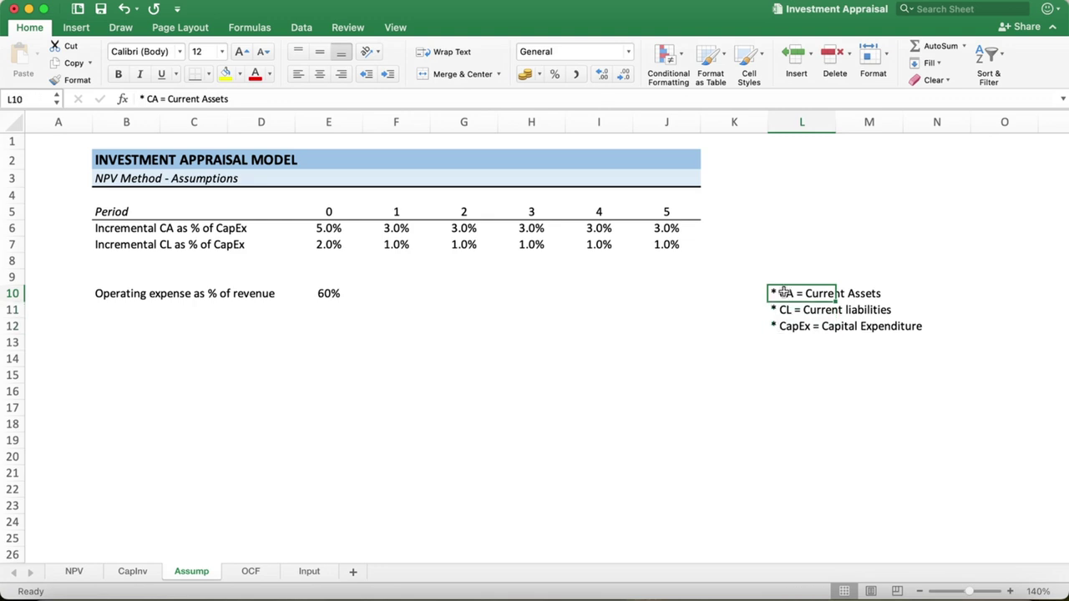
key(shift+Down)
key(shift+Down)
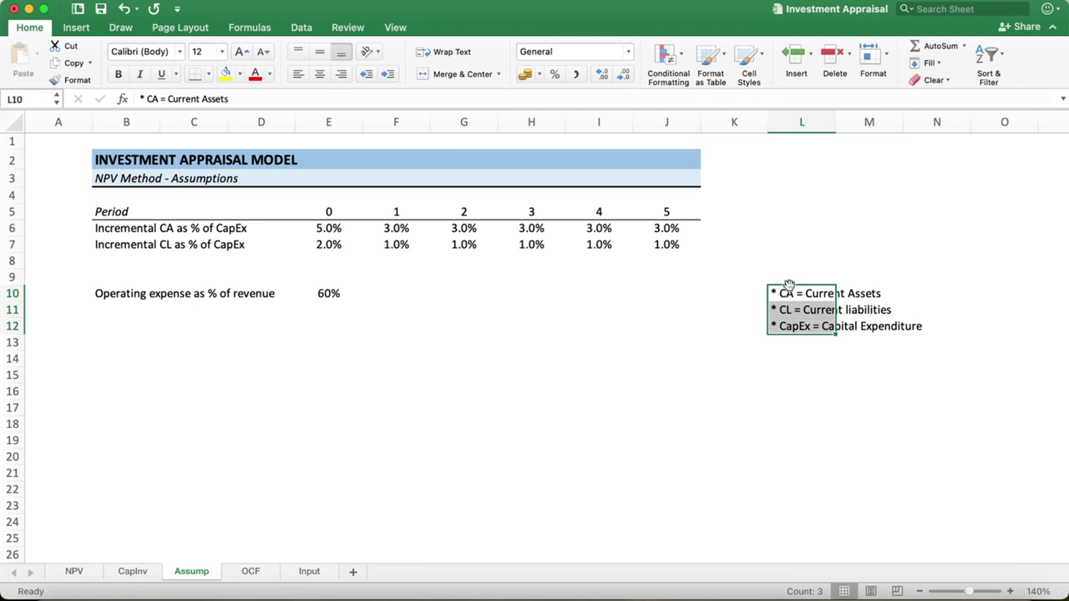
drag(789, 285, 790, 191)
click(772, 261)
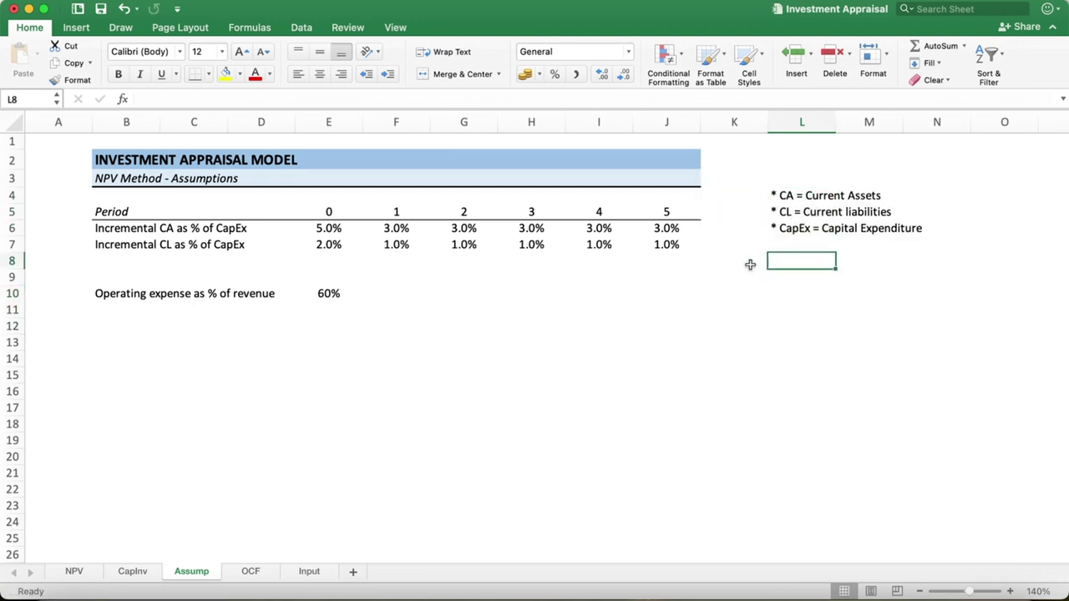
Step: Add 'Operating expense reduces by' in K8 with 5% in N8
click(750, 265)
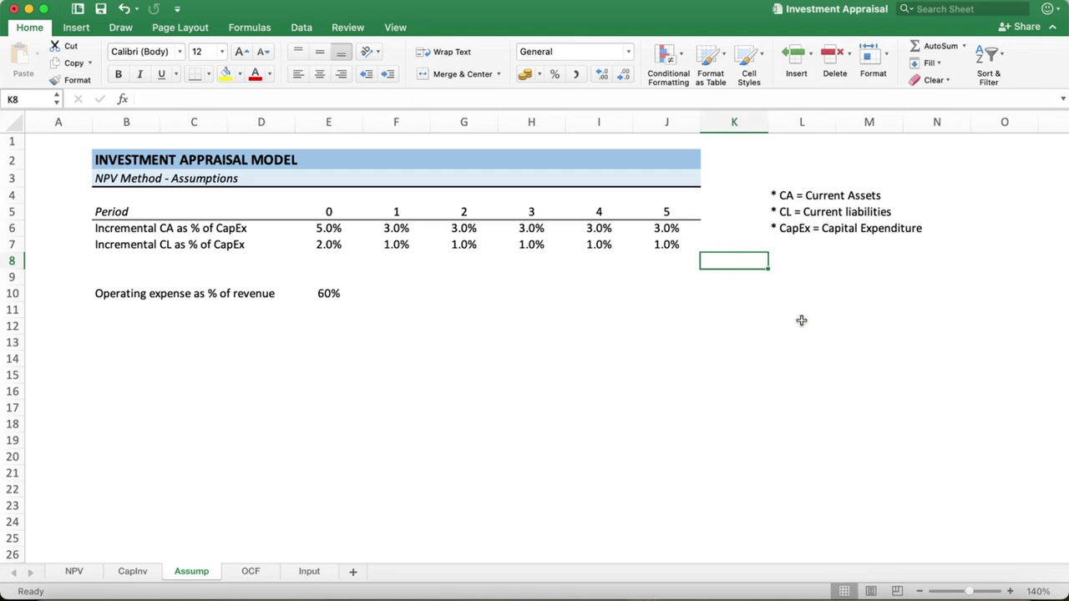
text(Operating )
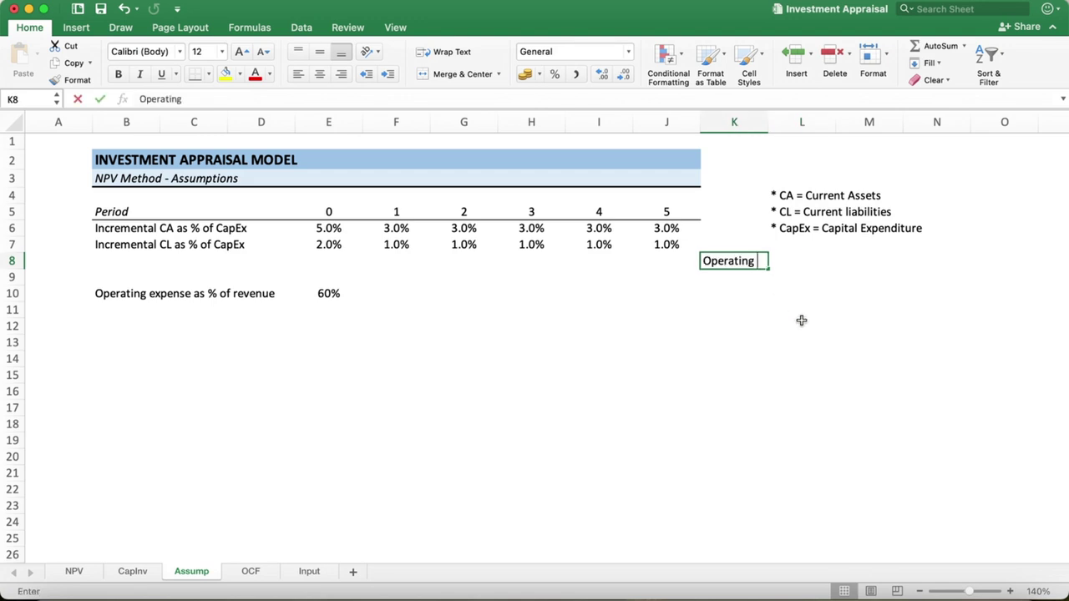
text(expen)
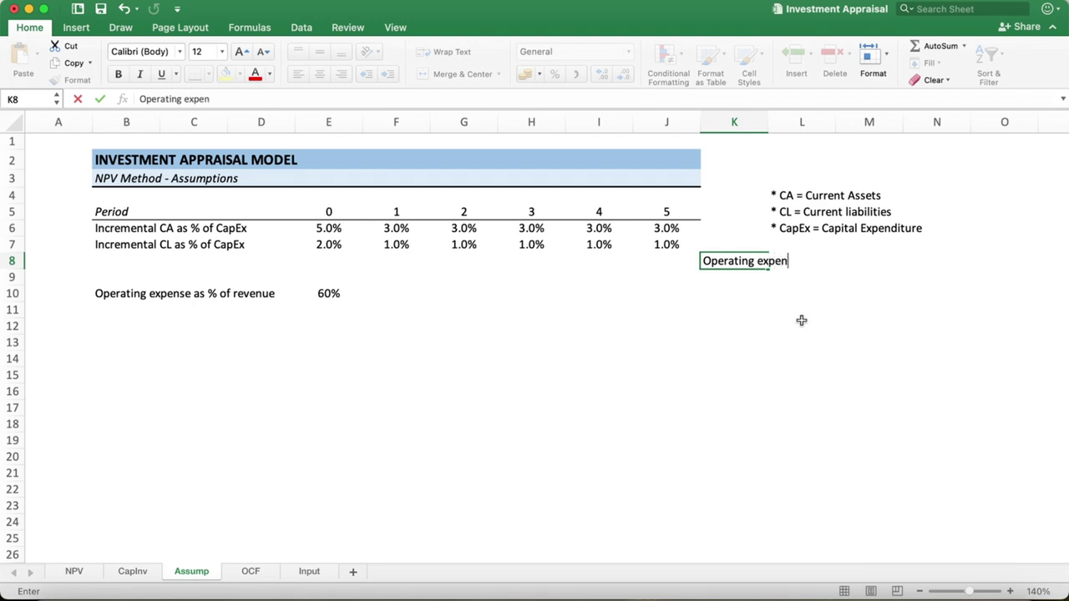
text(se )
text(redu)
text(ces )
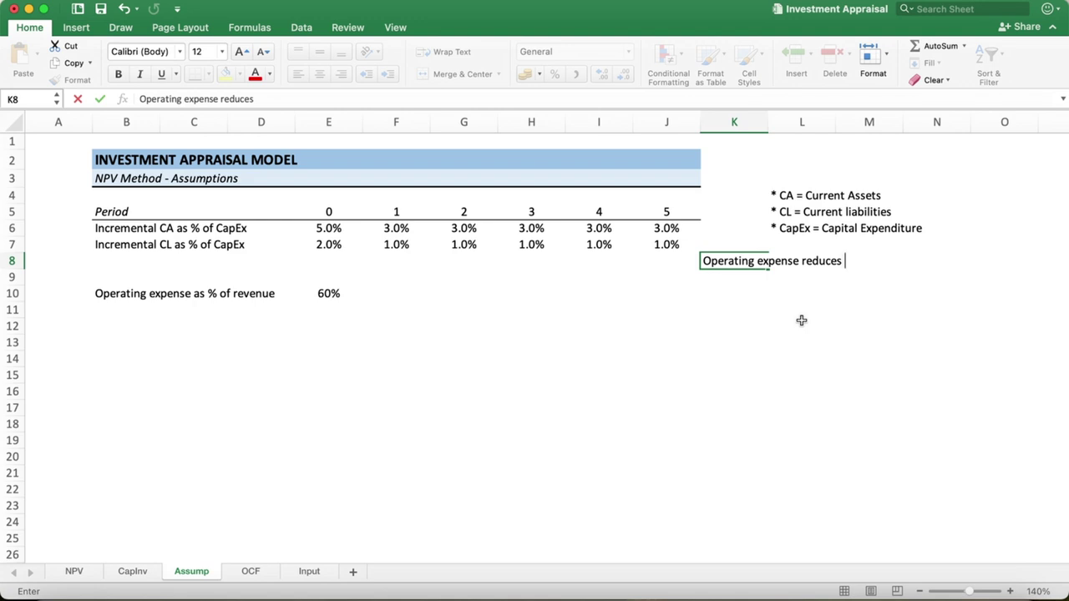
text(by)
key(Tab)
key(Tab)
key(Tab)
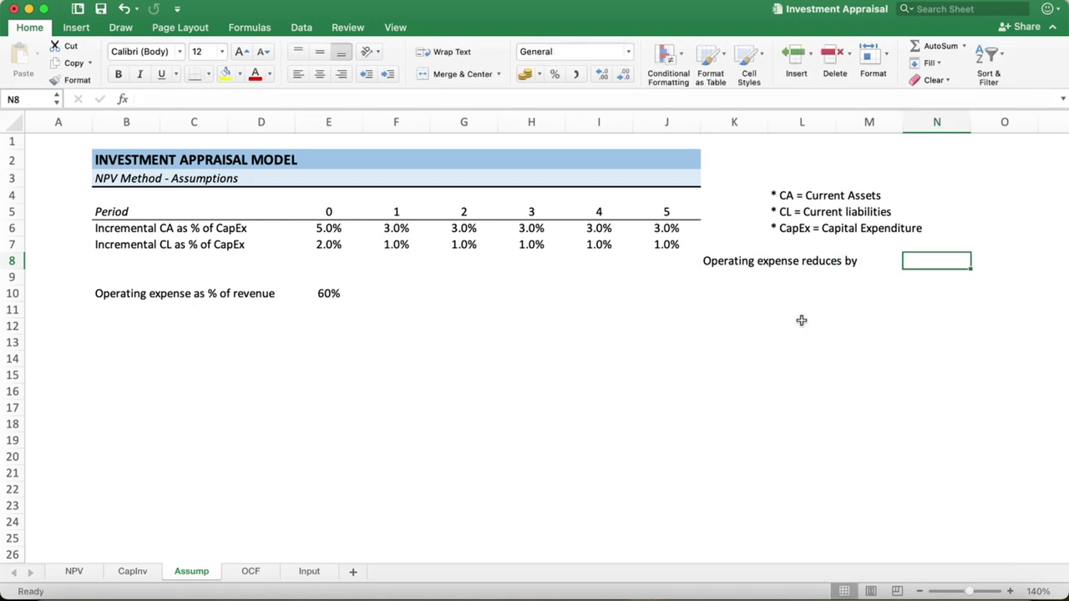
text(5)
text(%)
key(Return)
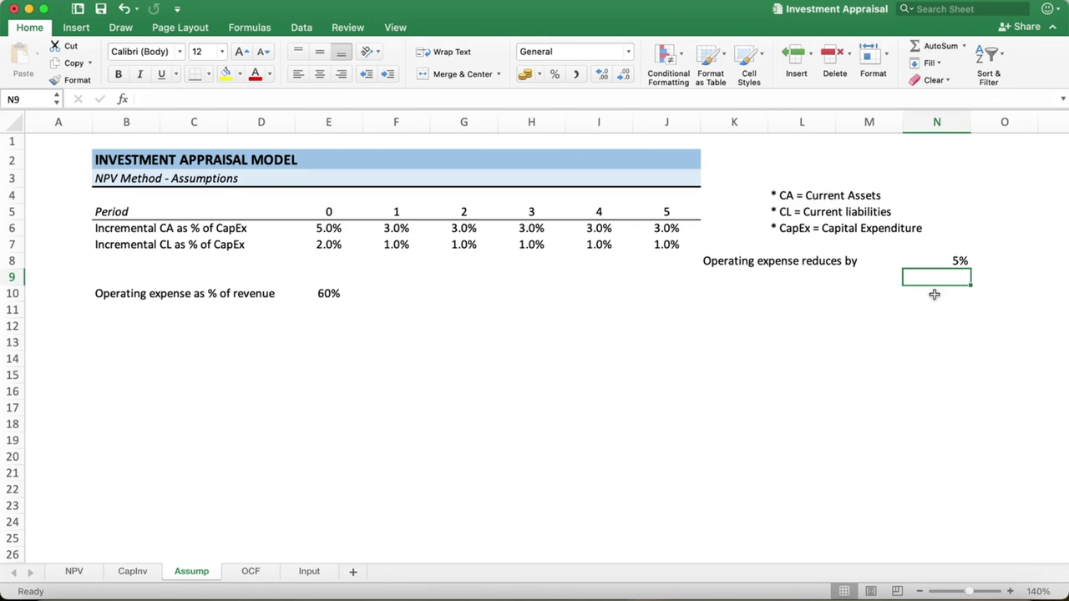
click(344, 292)
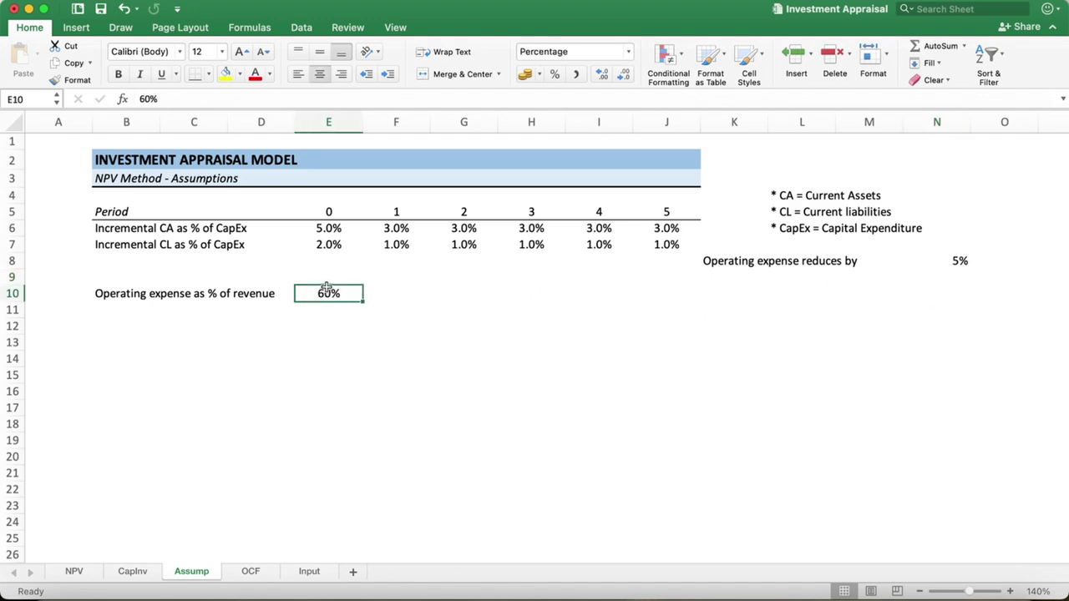
Step: Move the 60% operating expense value from E10 to period 1 in F10
drag(327, 285, 394, 288)
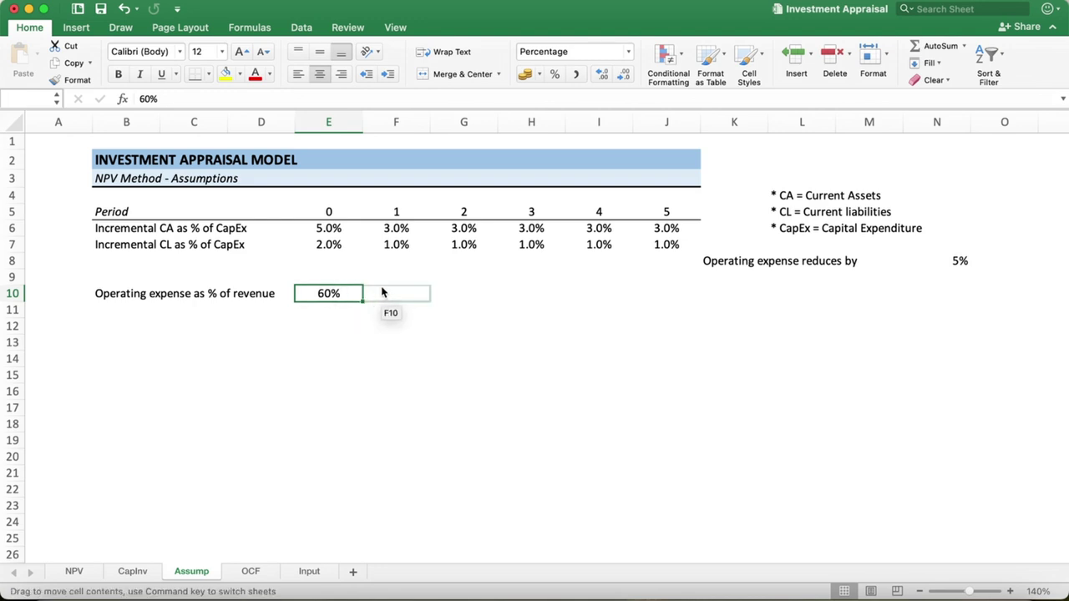
click(442, 322)
click(392, 292)
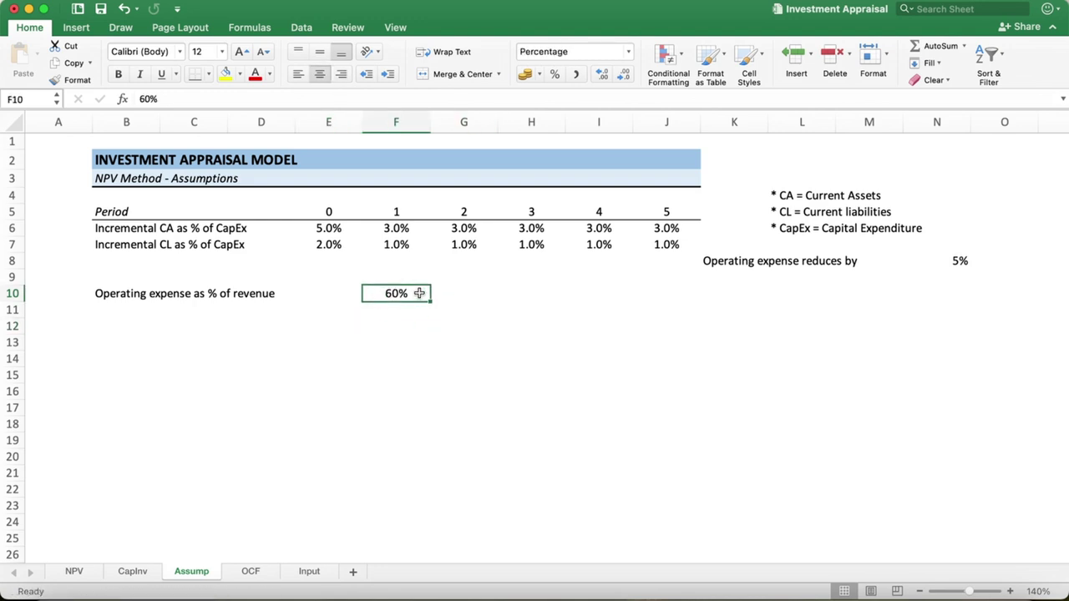
click(441, 292)
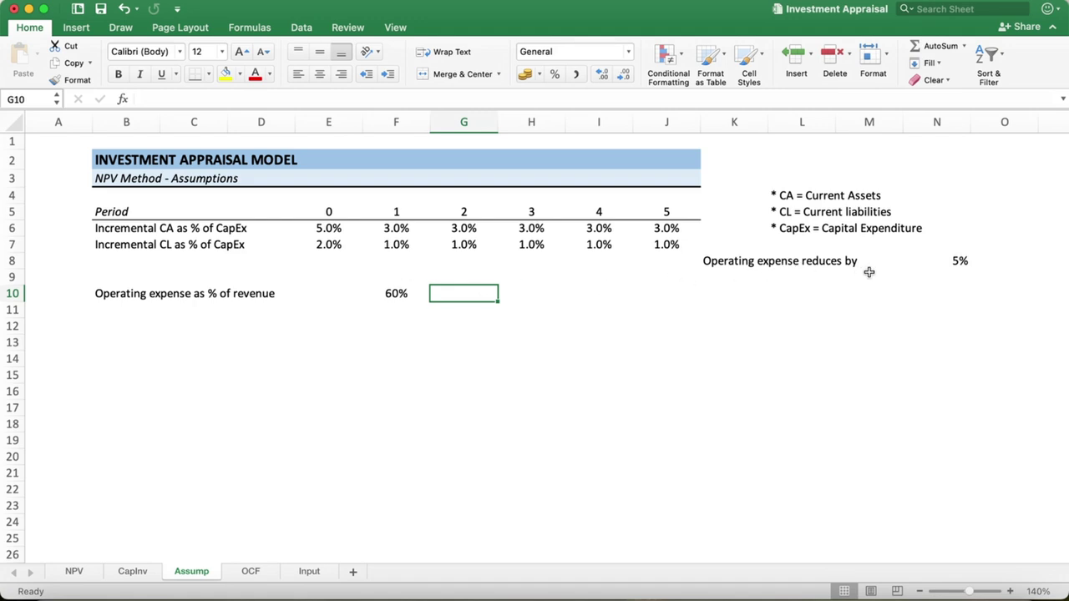
Step: Reword the K8 label to 'Operating expense (% of sales) reduces by'
click(733, 261)
click(219, 98)
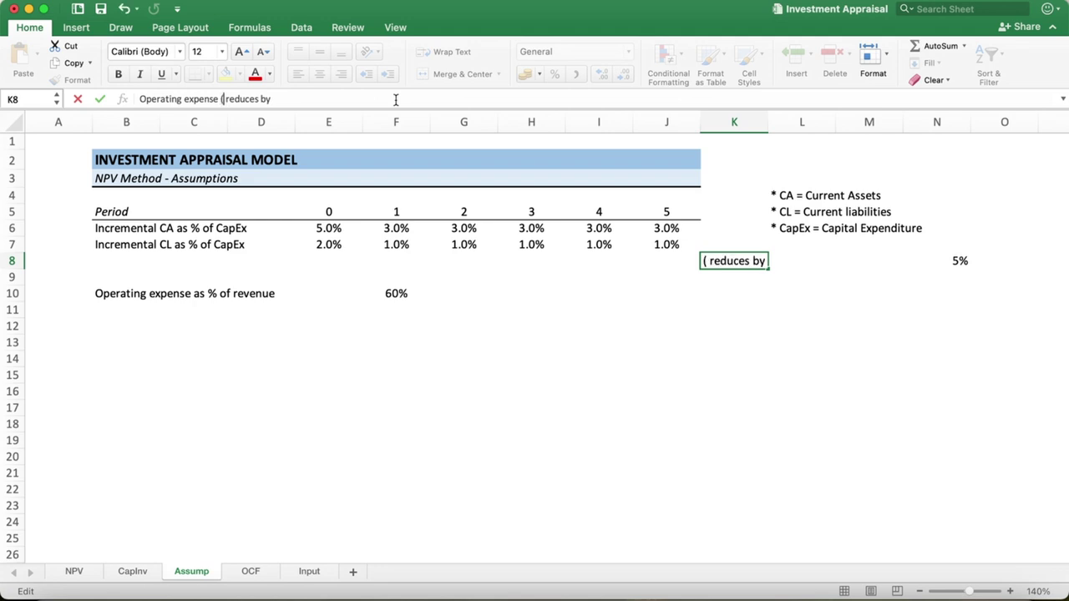
text((%of)
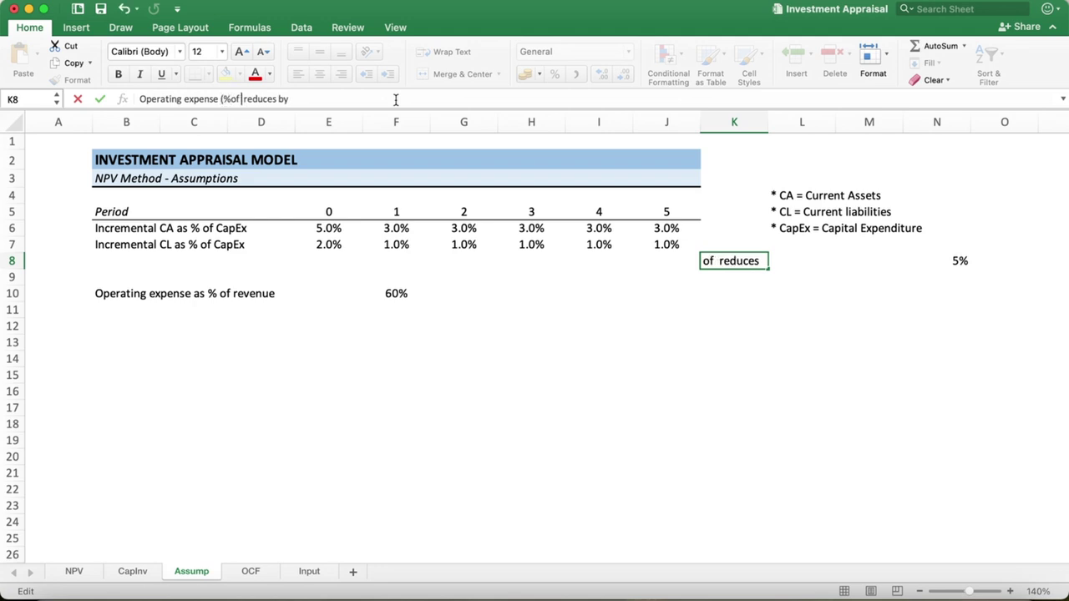
key(BackSpace)
key(BackSpace)
key(BackSpace)
text(o)
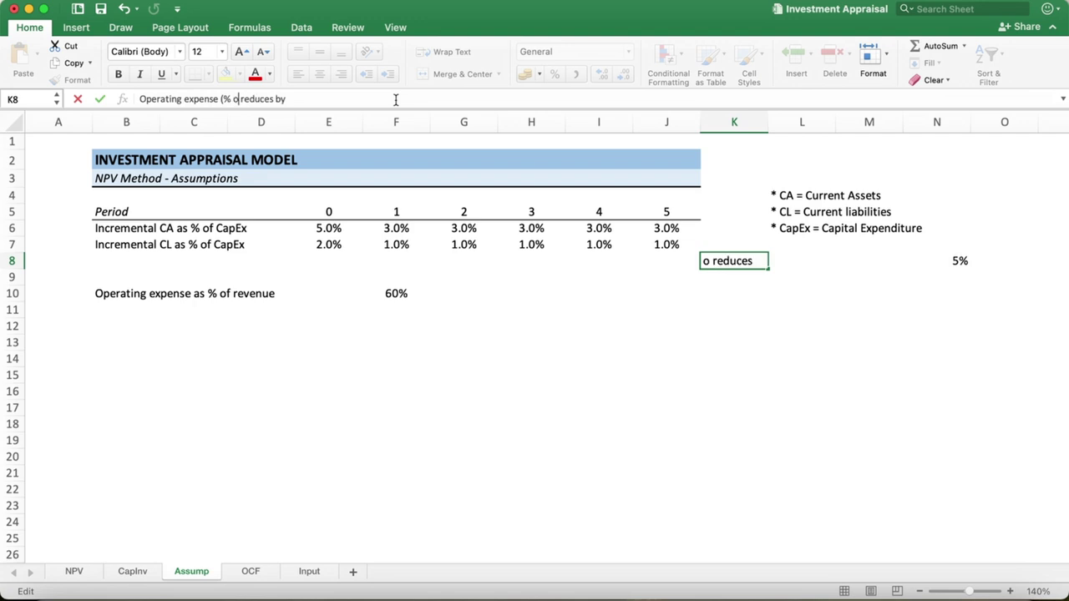
text(f sales)
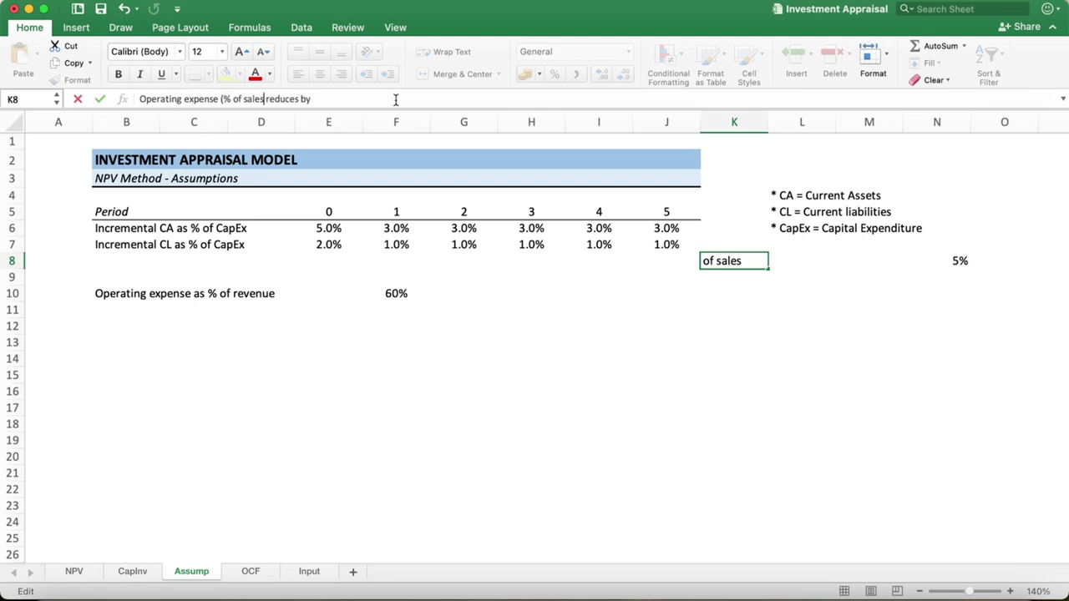
text())
key(Return)
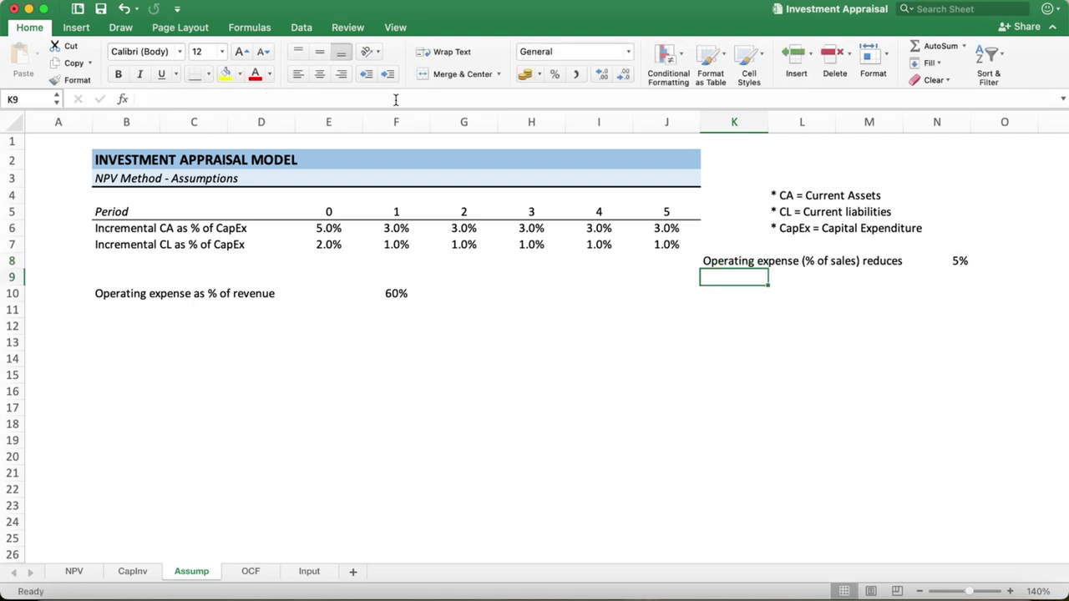
Step: Enter =F10-$N$8 in G10, fill across to J10, and centre the 55%–40% results
click(458, 290)
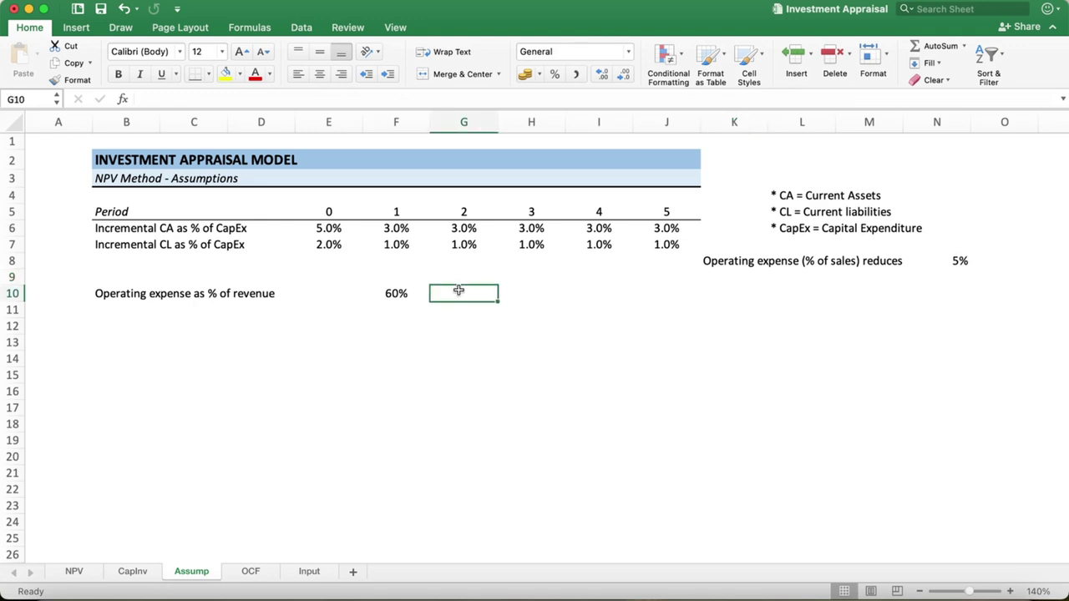
text(=)
click(378, 292)
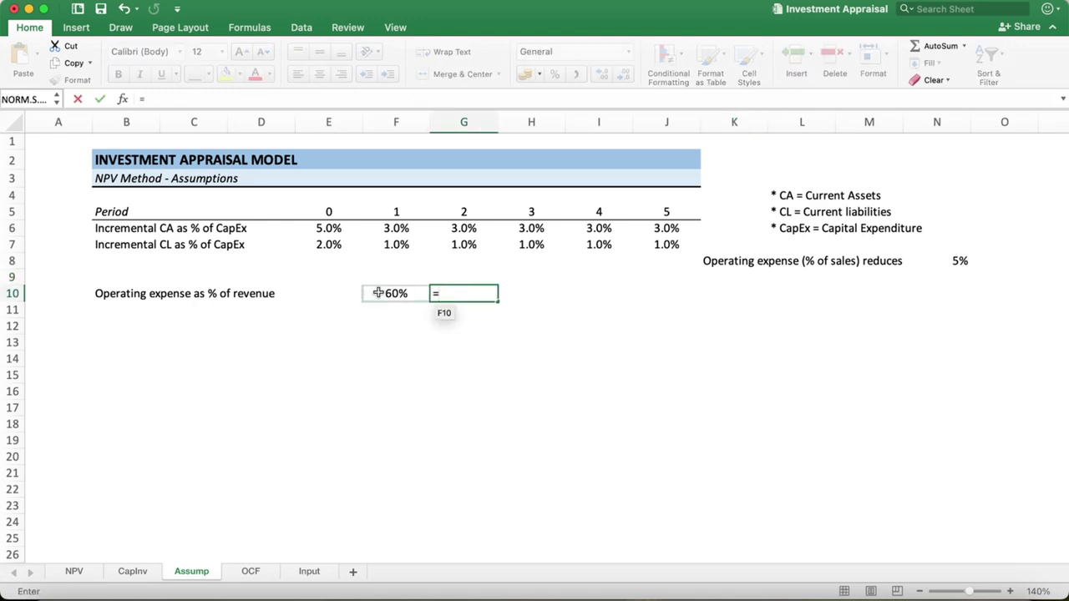
text(F10-)
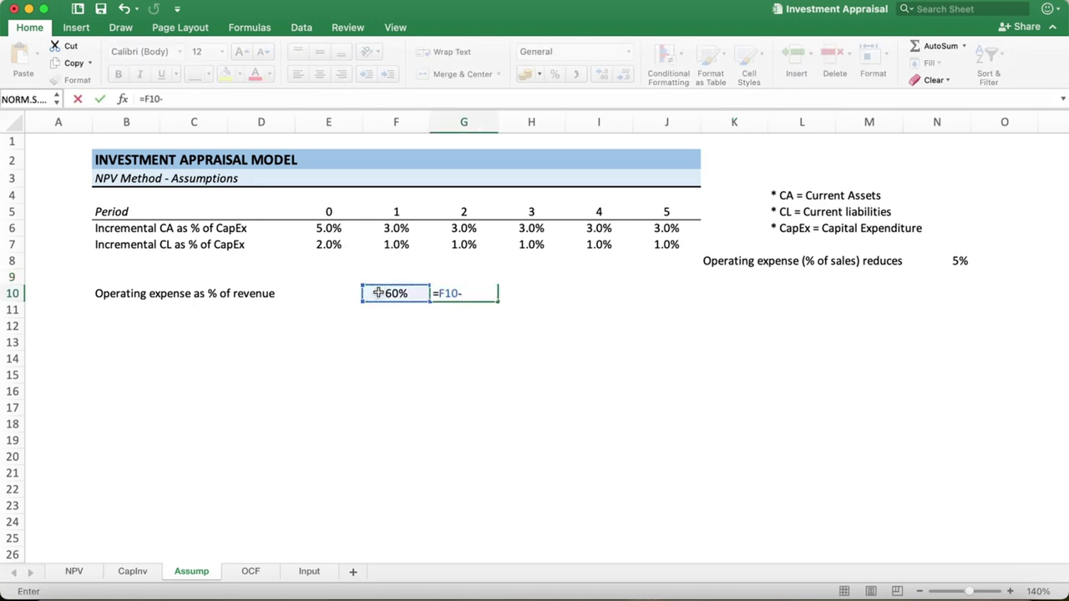
click(959, 262)
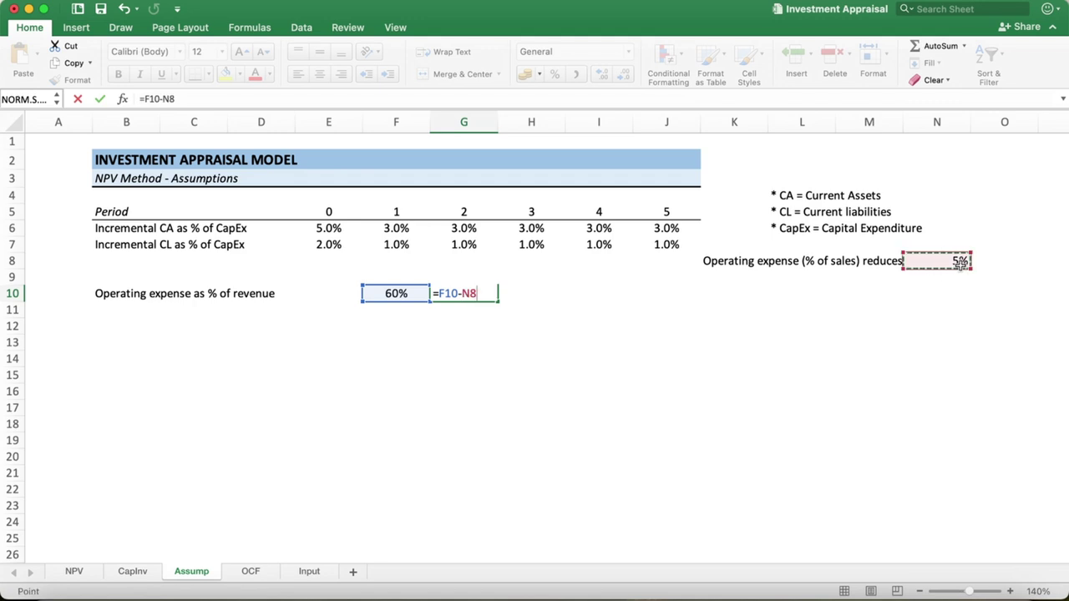
key(F4)
key(Return)
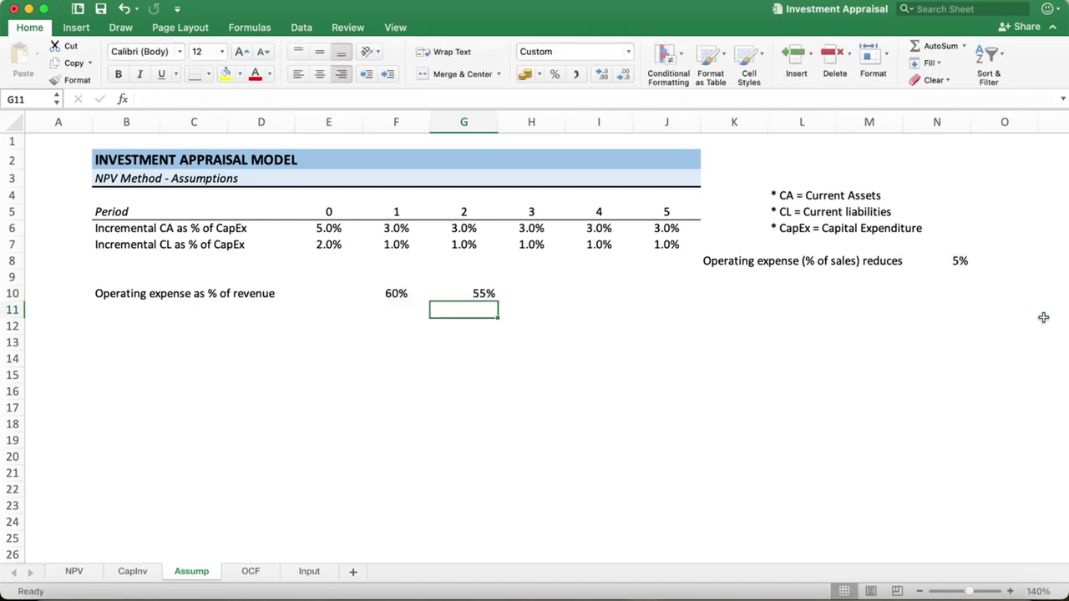
click(490, 294)
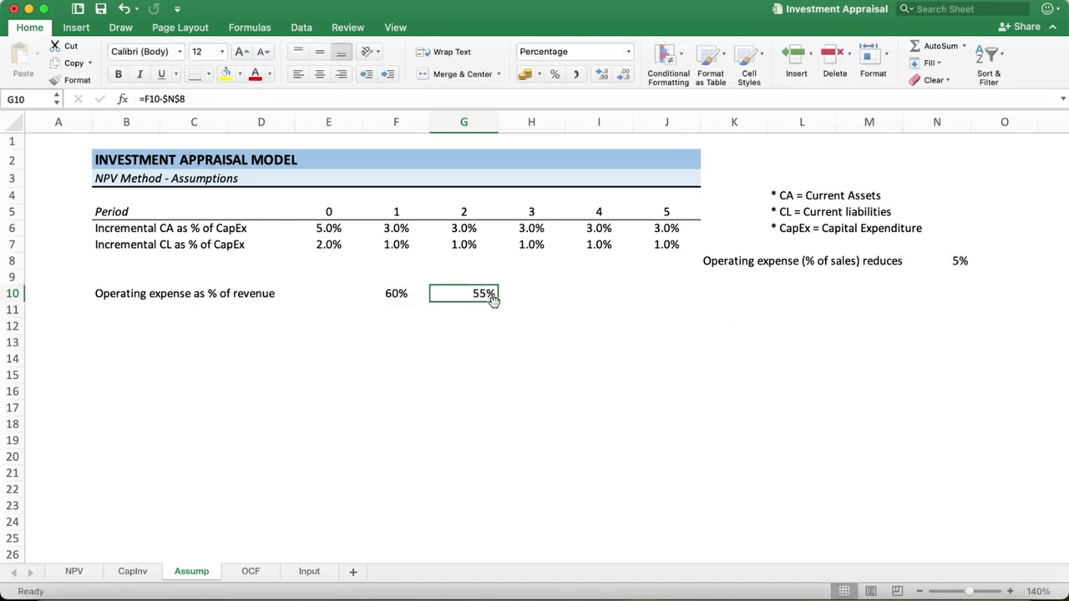
drag(497, 301, 669, 308)
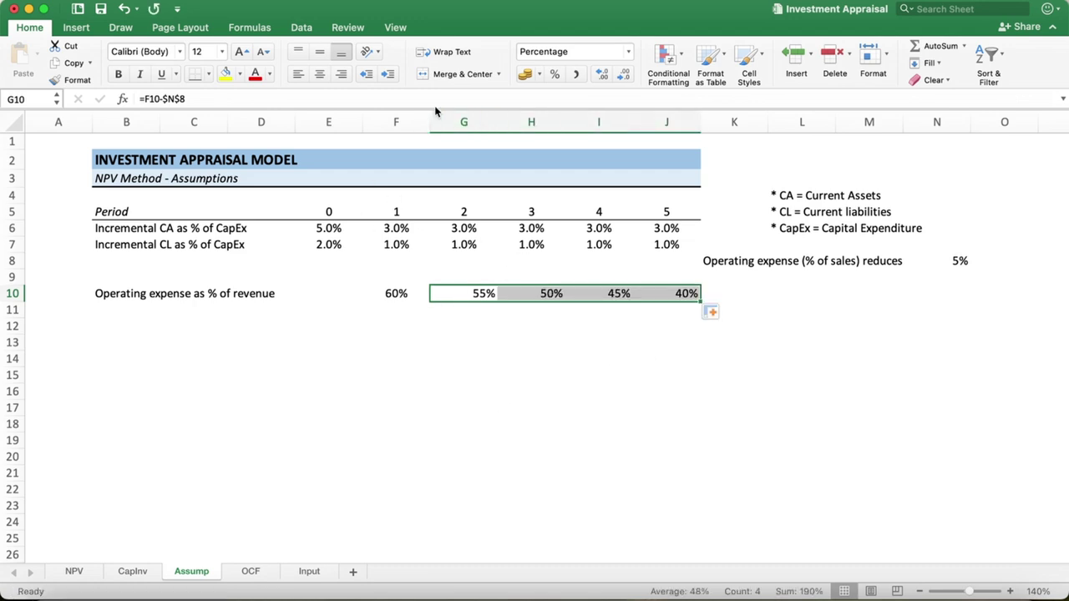
click(319, 74)
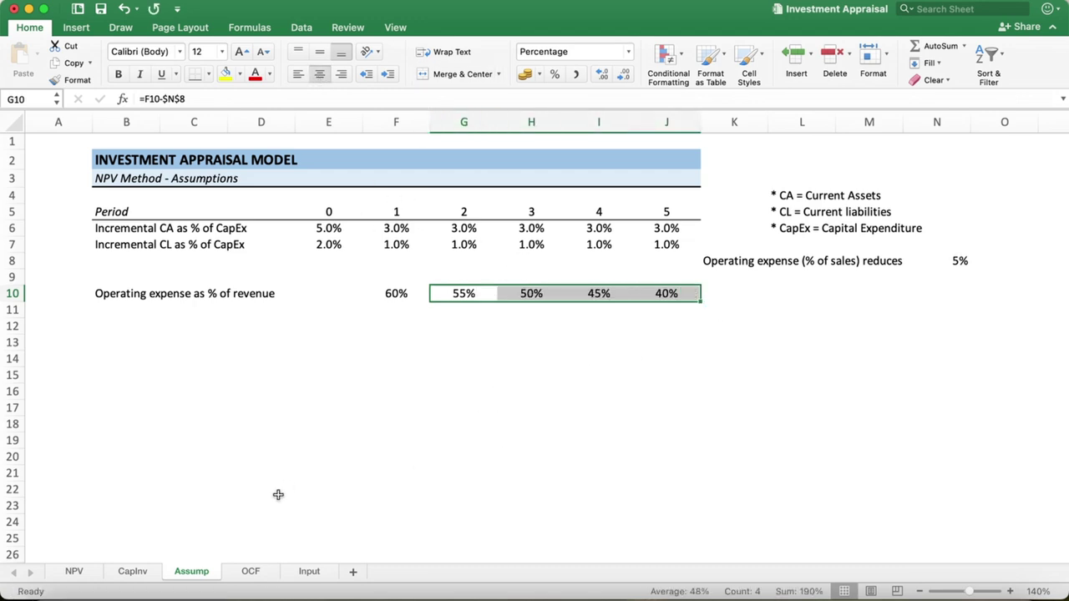
Step: On OCF, enter =F6*Assump!F10 in F7 and fill it to J7, giving 60,000 to 65,914
click(251, 573)
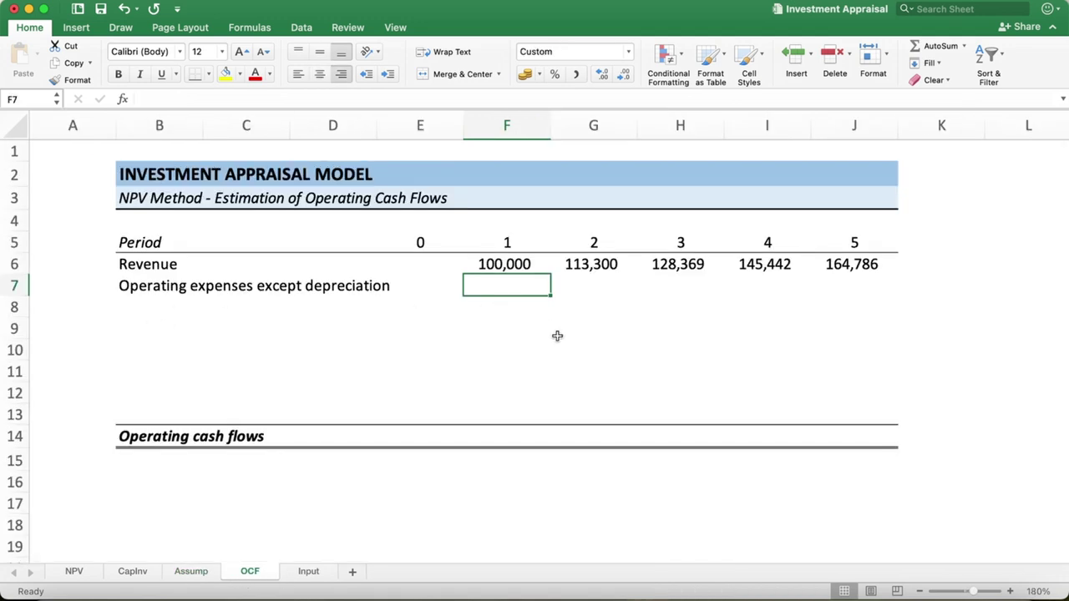
text(=)
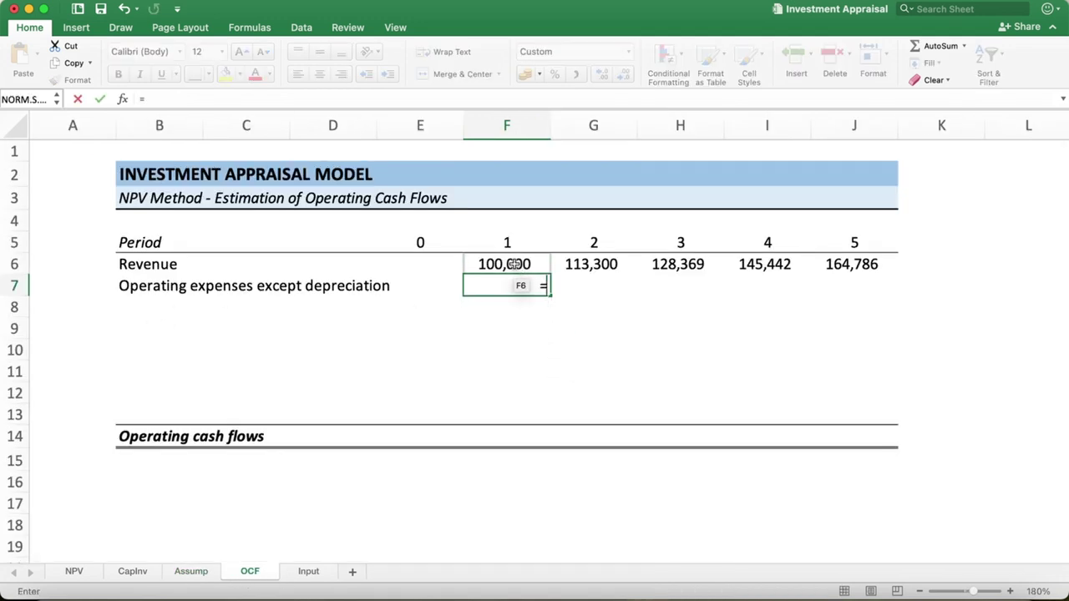
click(516, 264)
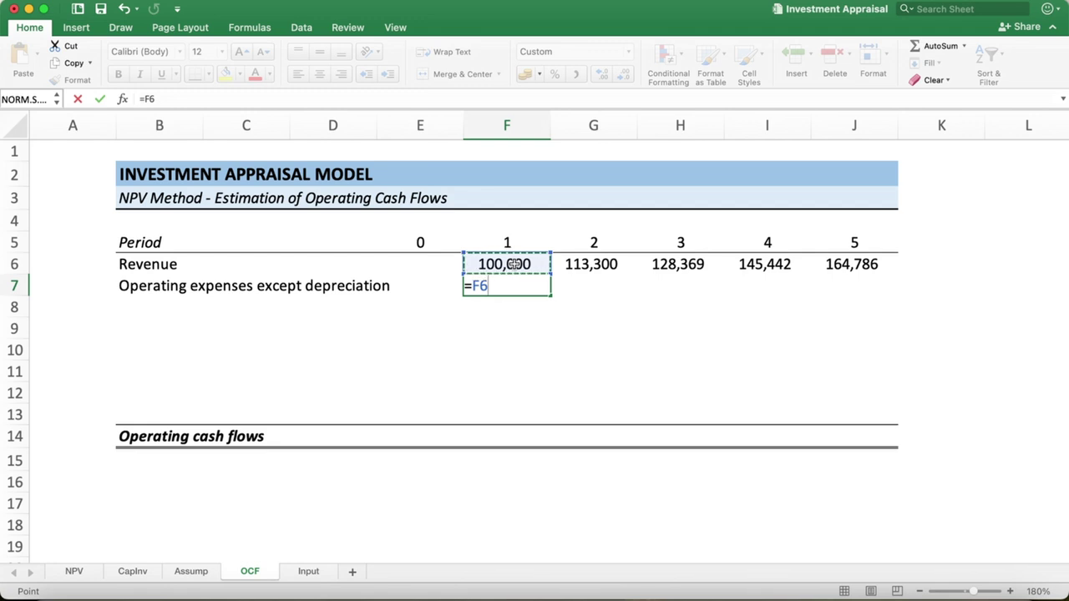
text(*)
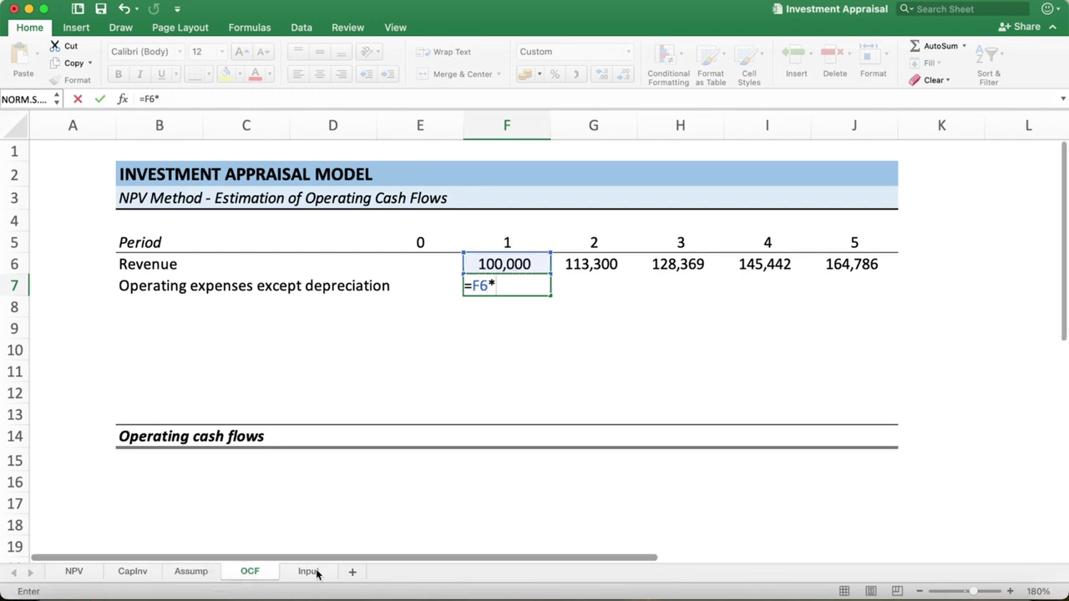
click(198, 572)
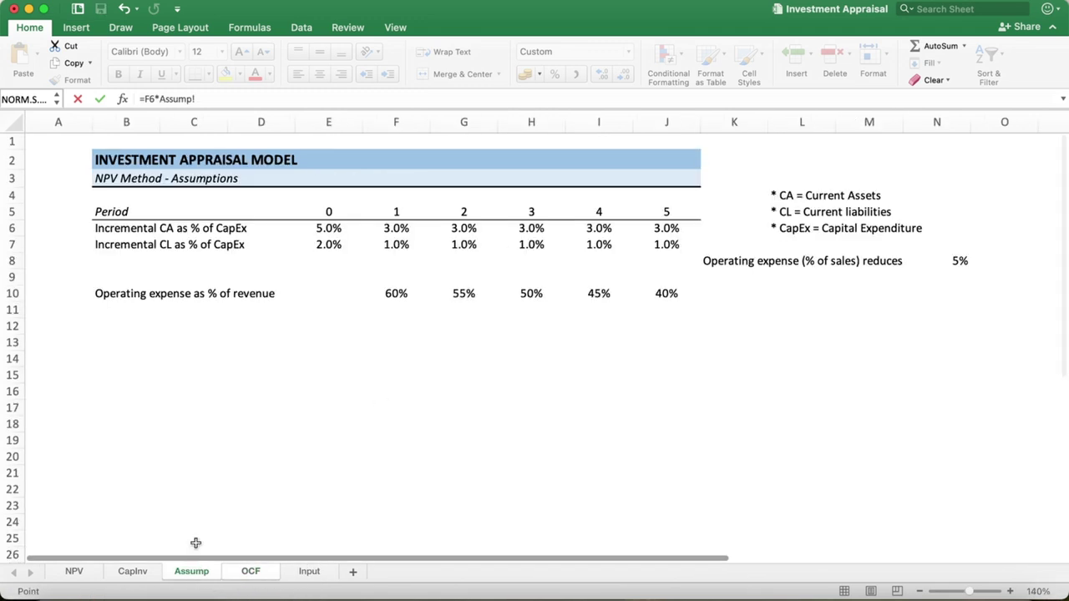
click(390, 295)
key(Return)
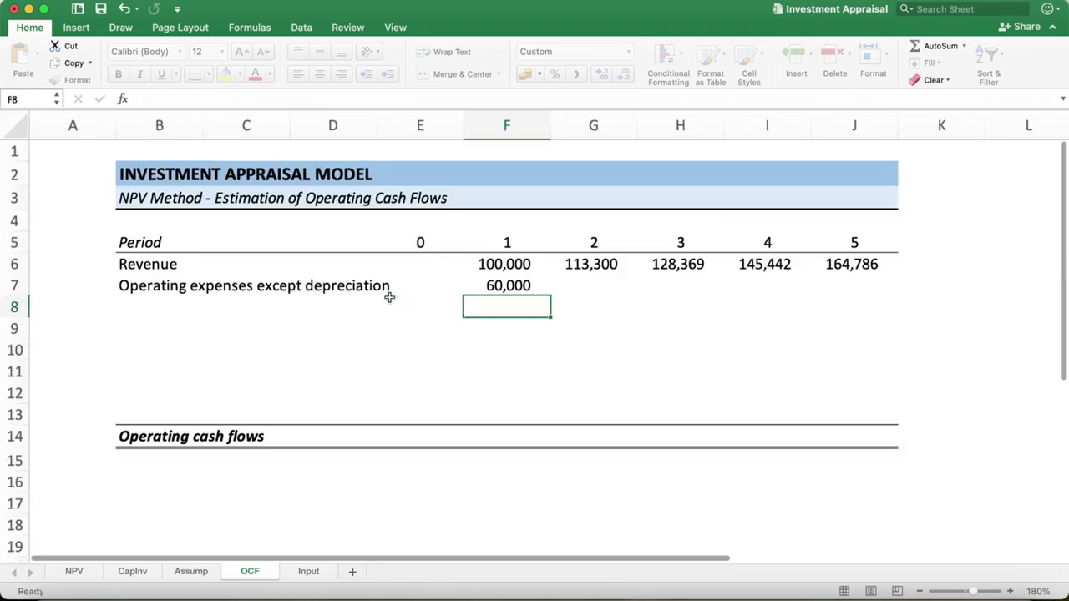
click(510, 288)
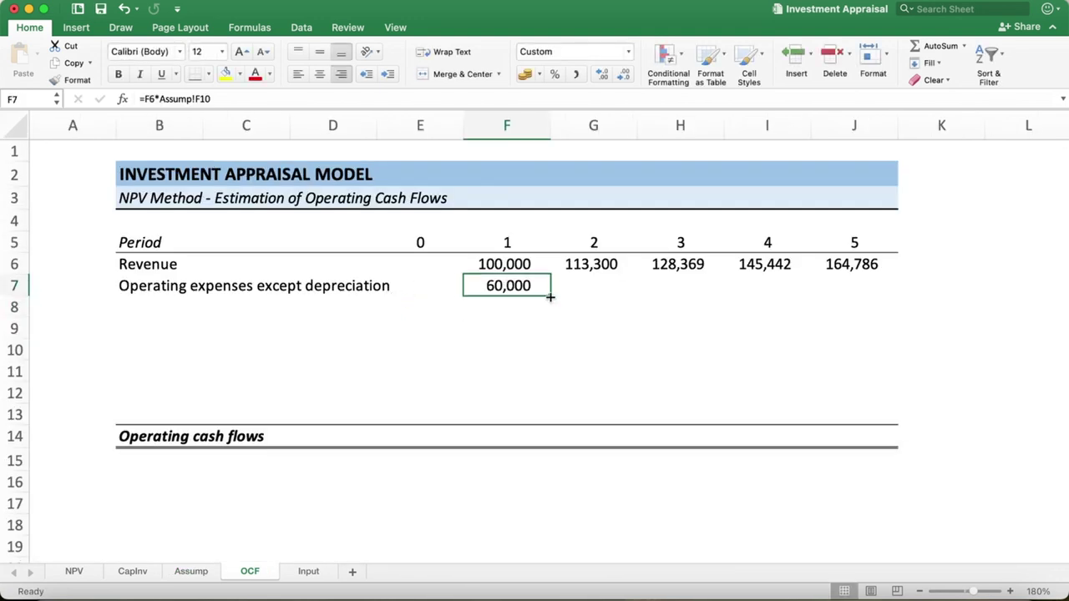
drag(550, 296, 862, 294)
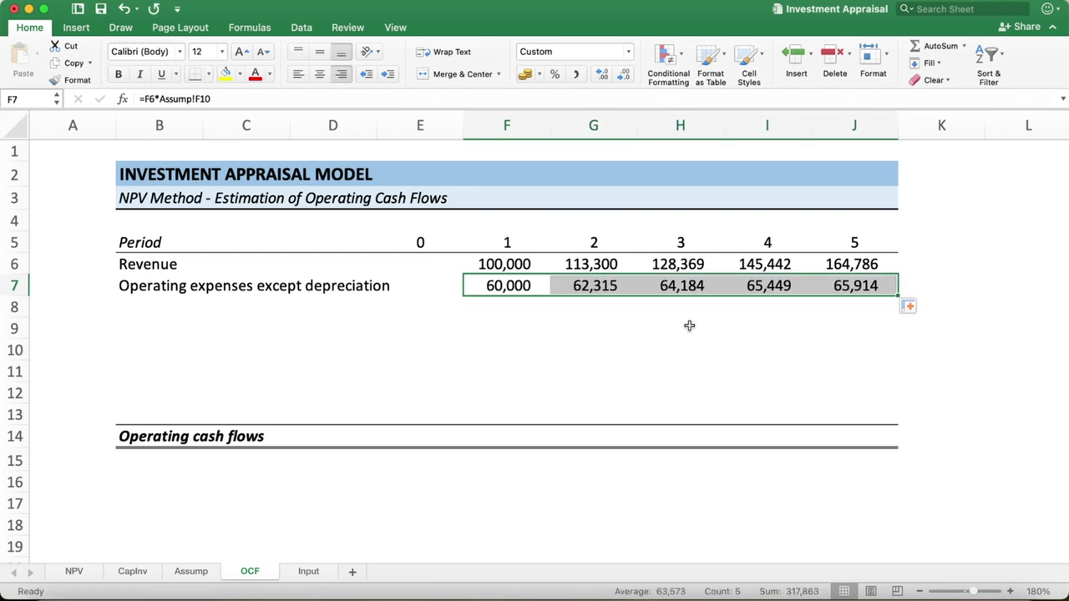
Step: Underline row B7:J7 with a bottom border and start typing the EBITDA label in B8
click(131, 290)
key(shift+Right)
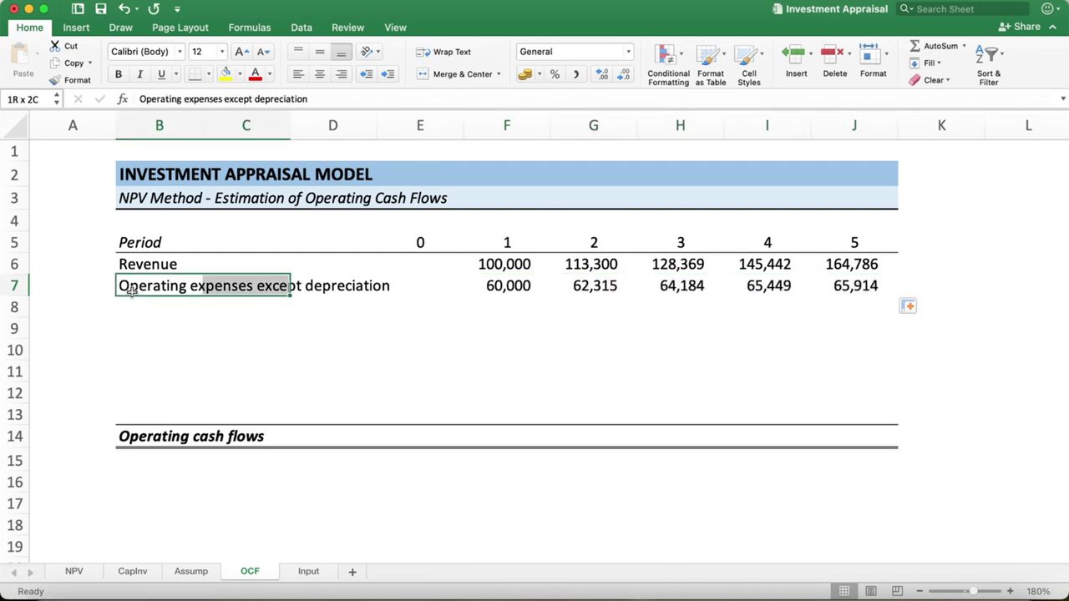
key(shift+Right)
key(shift+Right)
key(shift+Right)
key(shift+Right)
key(shift+Right)
key(shift+Right)
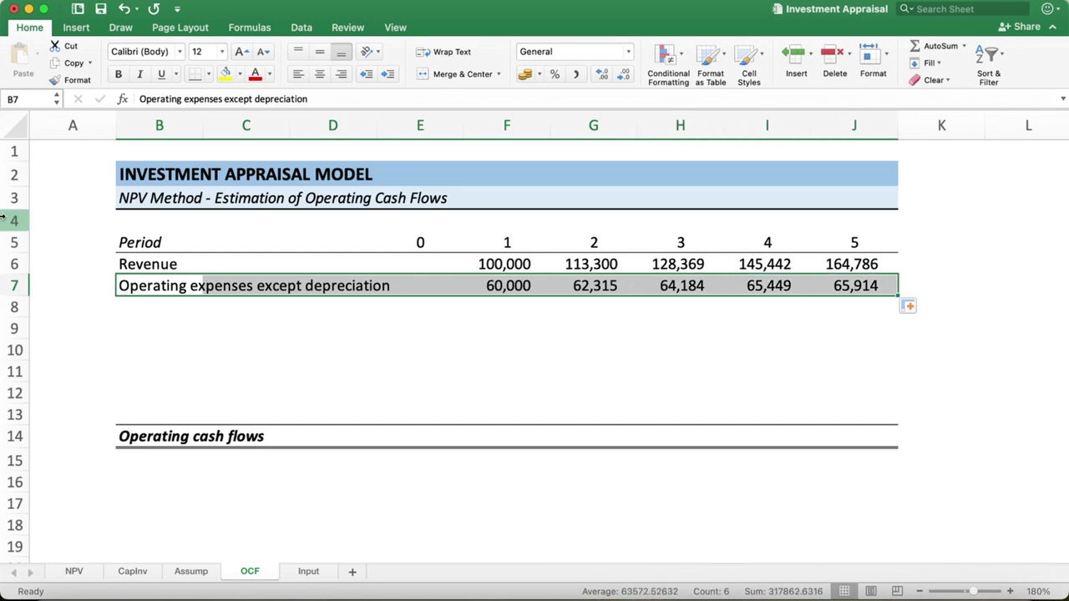
click(196, 75)
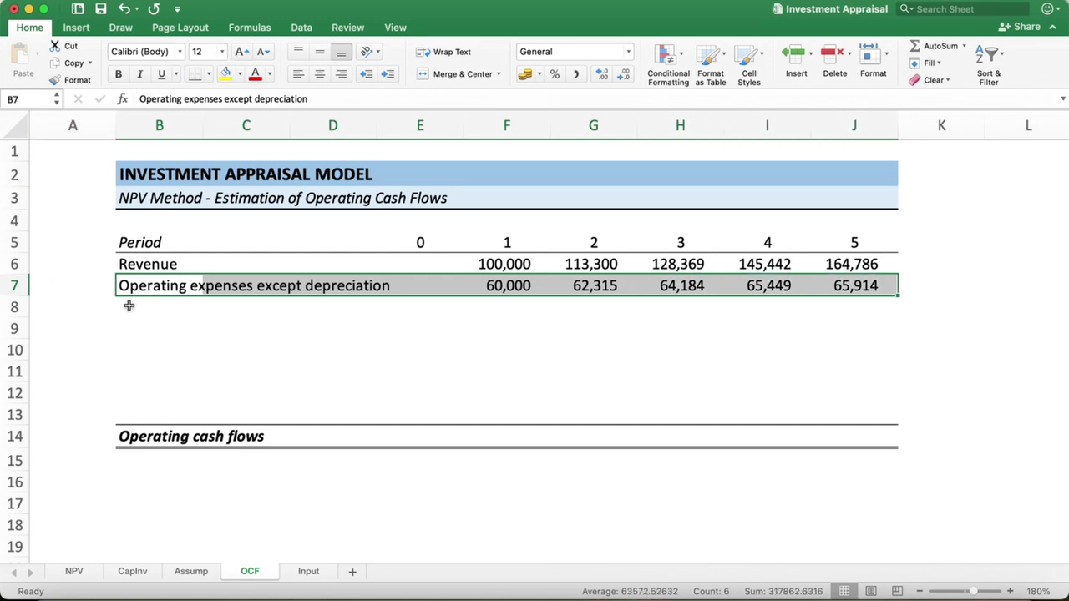
click(131, 305)
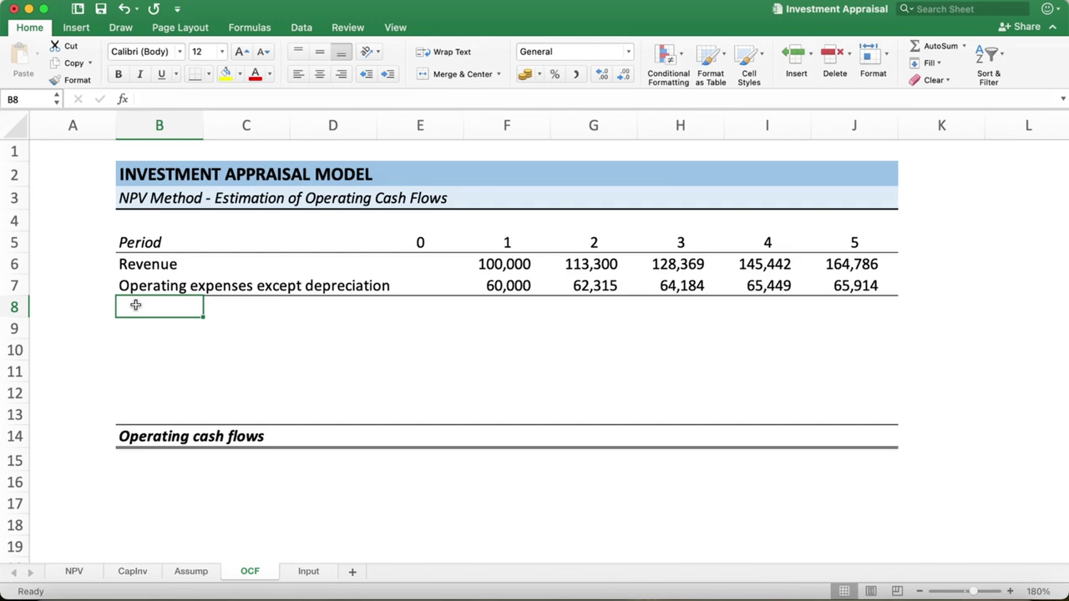
text(EBIT)
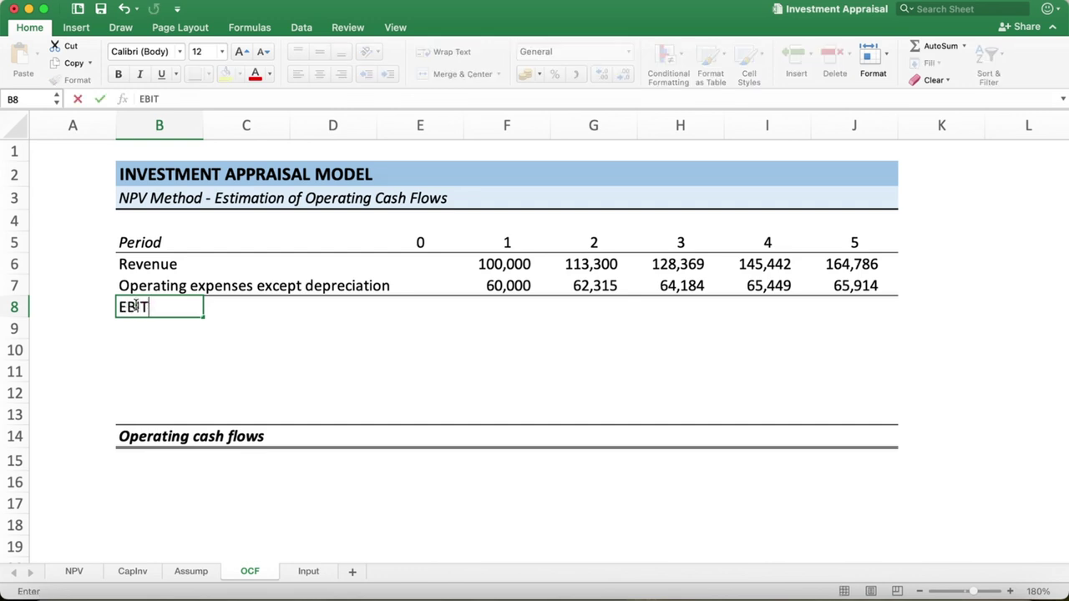
text(DA)
Step: Confirm the EBITDA label in B8 and select cell K16 for a footnote
key(Return)
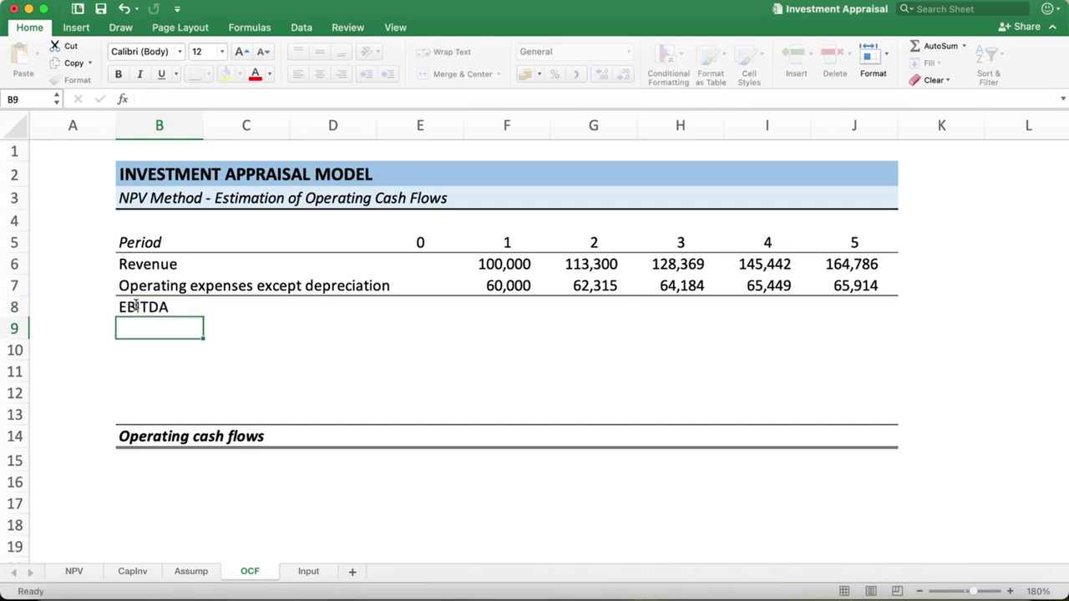
scroll(625, 439, down, 2)
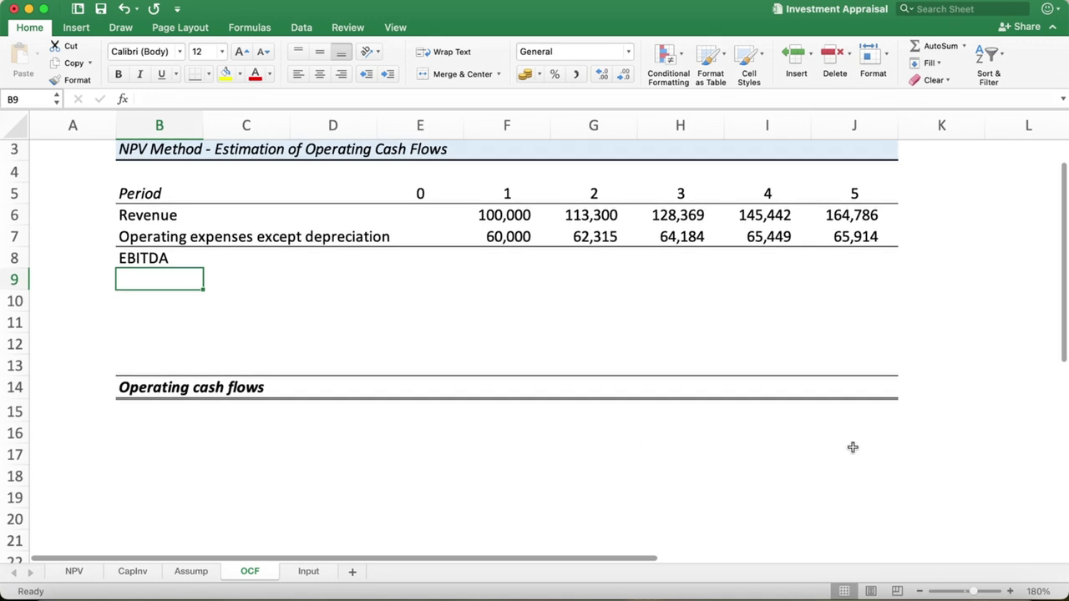
click(935, 436)
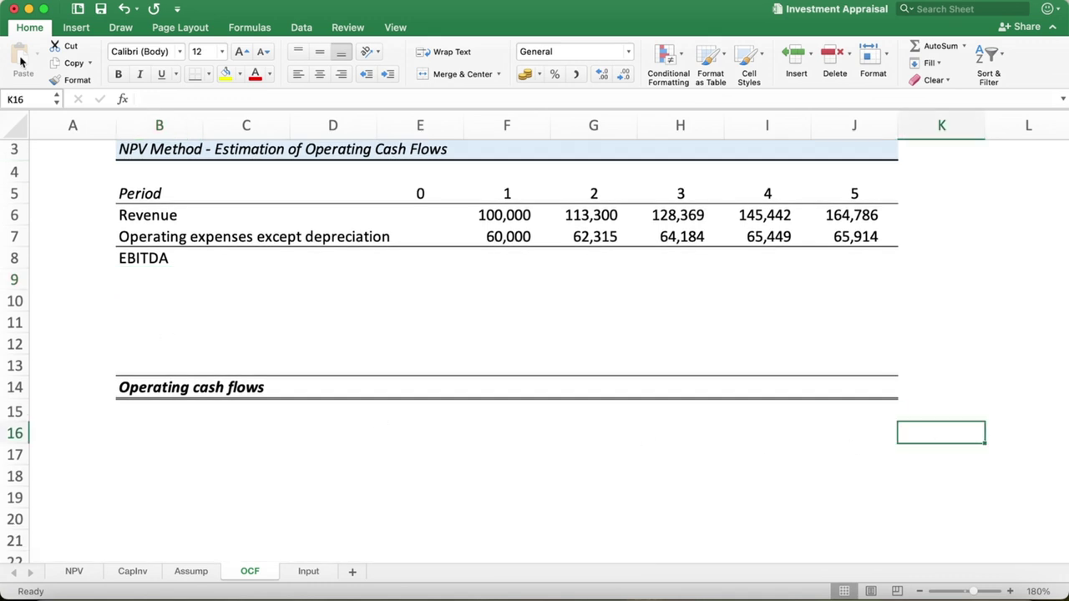
scroll(342, 393, up, 1)
scroll(343, 393, up, 2)
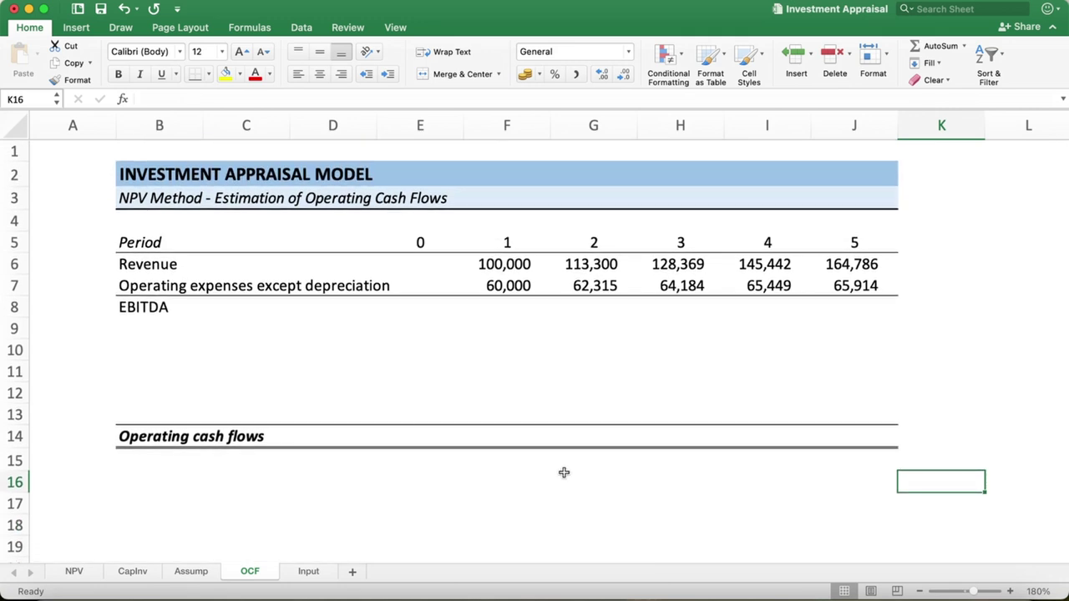
Step: Enter the K16 footnote '* EBITDA = Earnings before interest, tax, depreciation and amortization' and close the update bar
text(* EB)
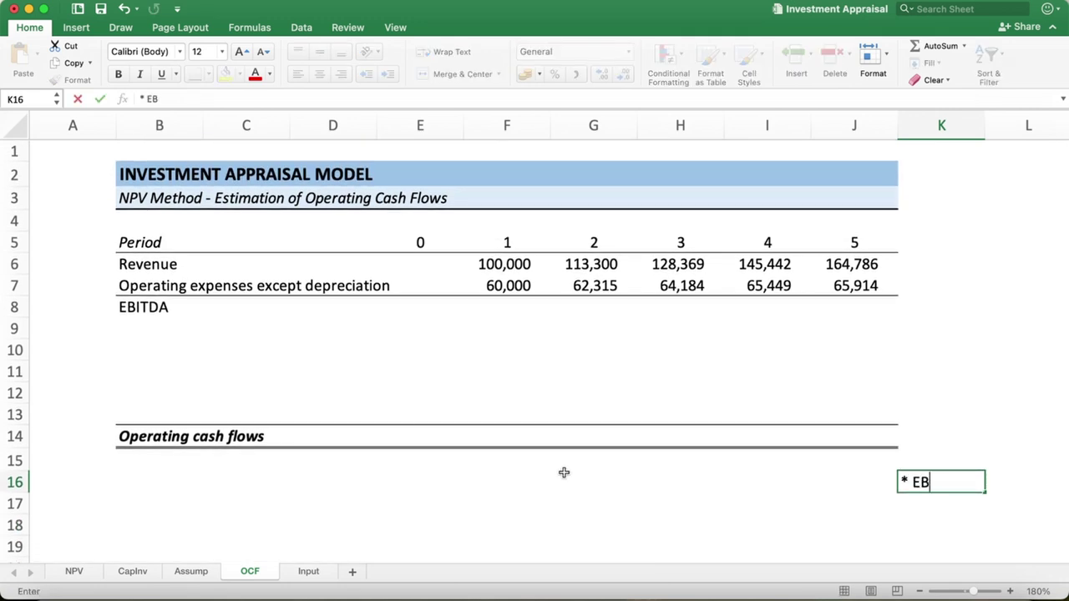
text(ITDA =)
text( Earn)
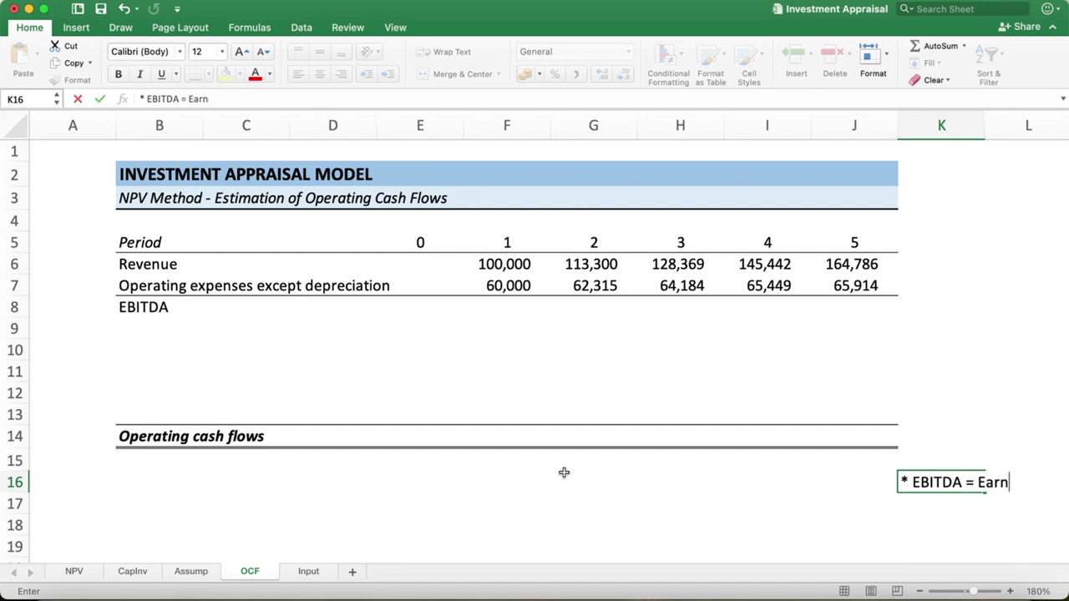
text(ings be)
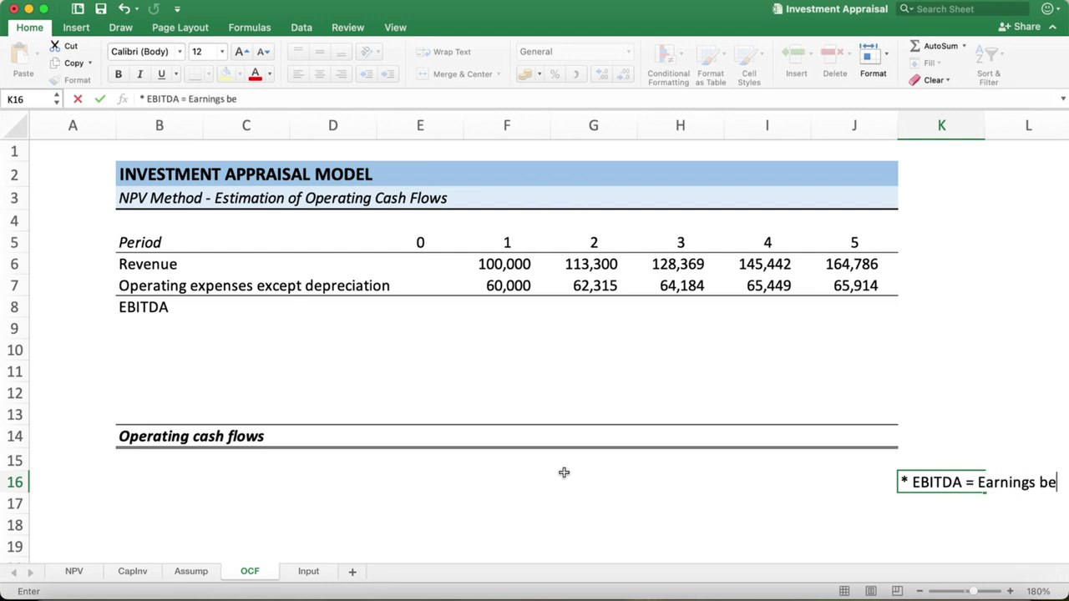
text(fore)
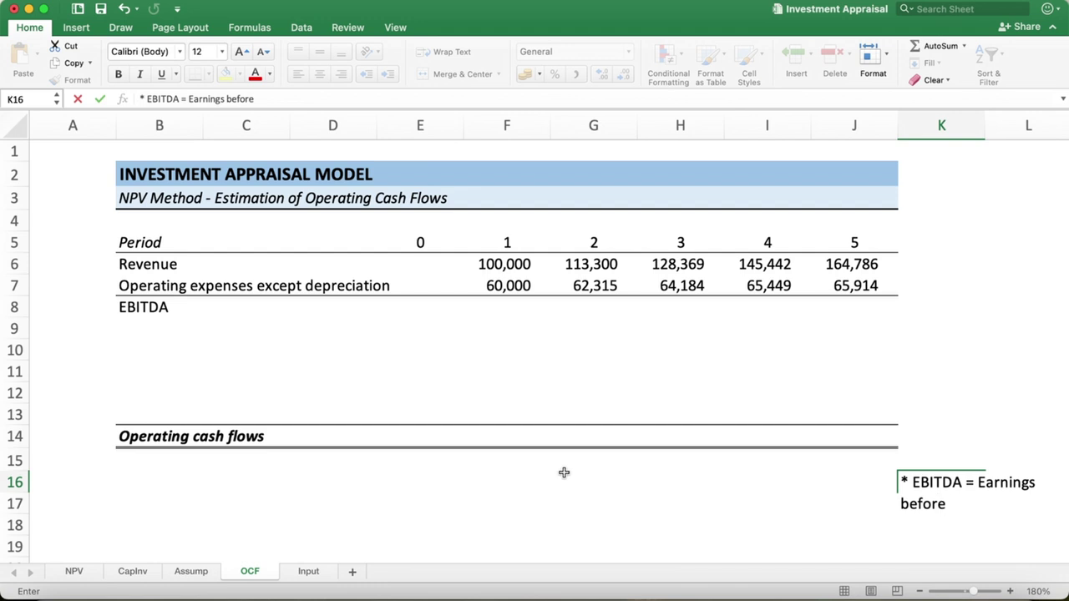
text( inte)
text(rest )
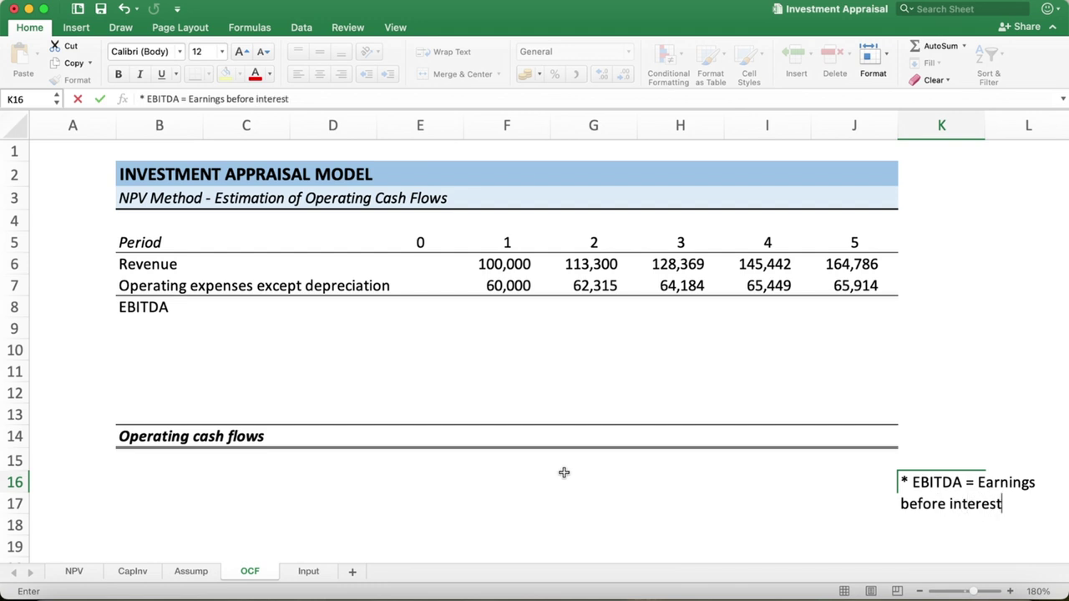
text(, tax)
text(, depre)
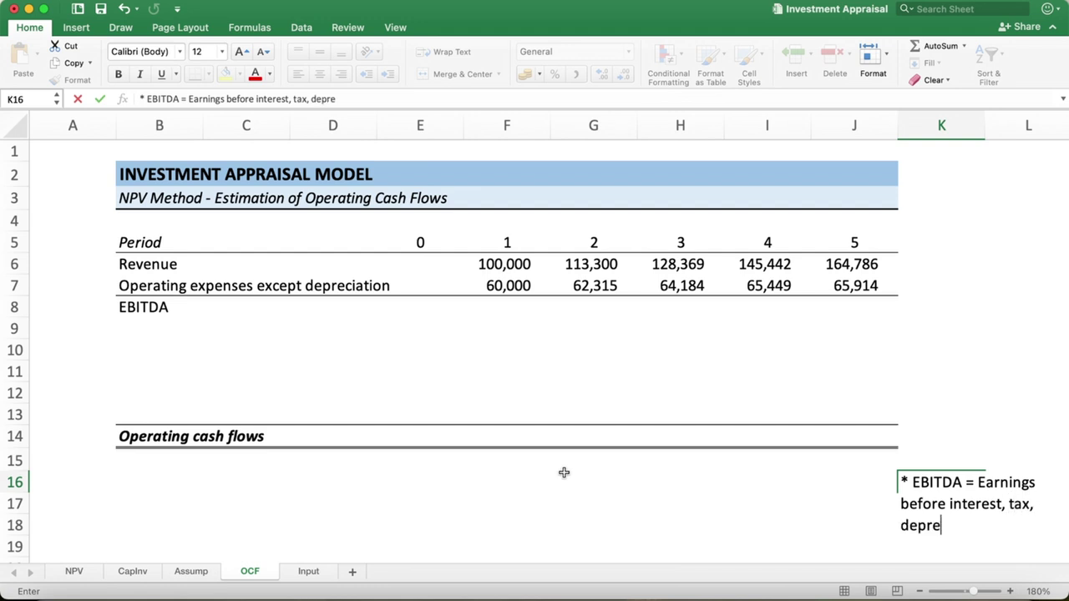
text(ciation a)
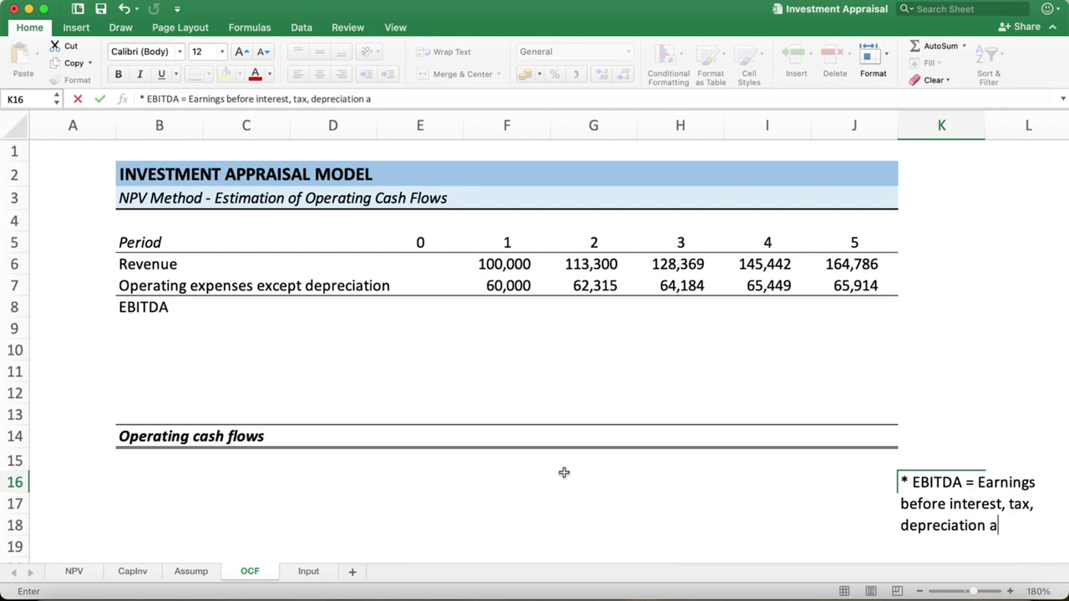
text(nd amorta)
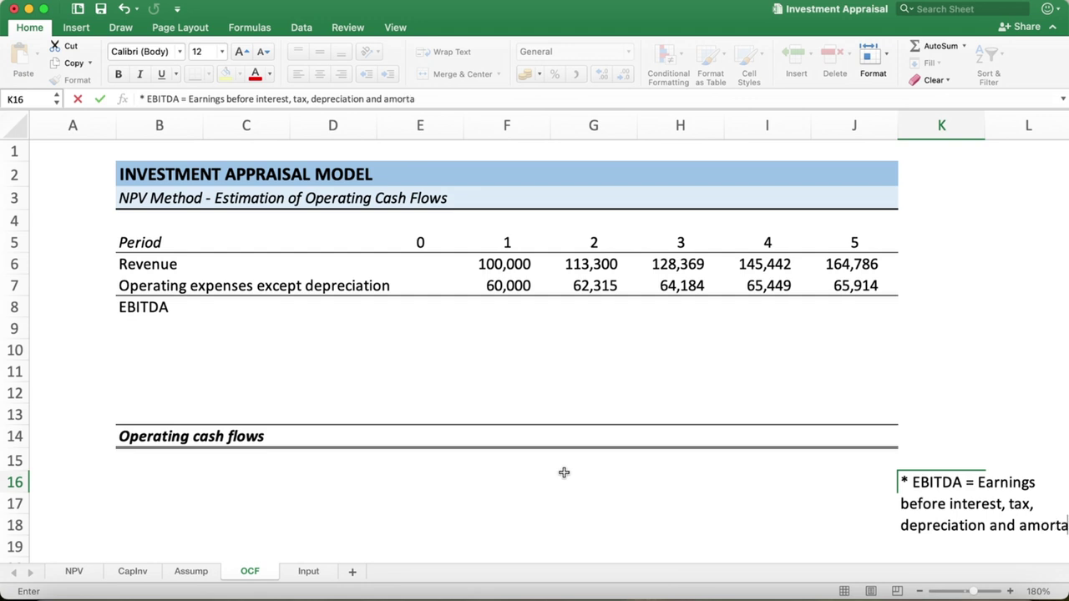
key(BackSpace)
text(z)
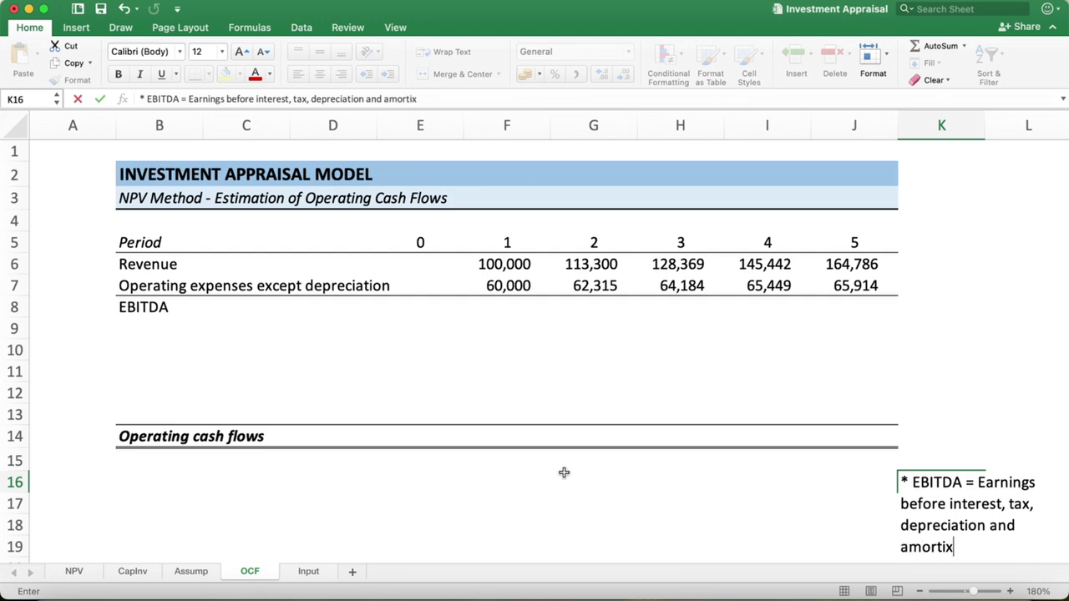
key(BackSpace)
text(zation)
key(Return)
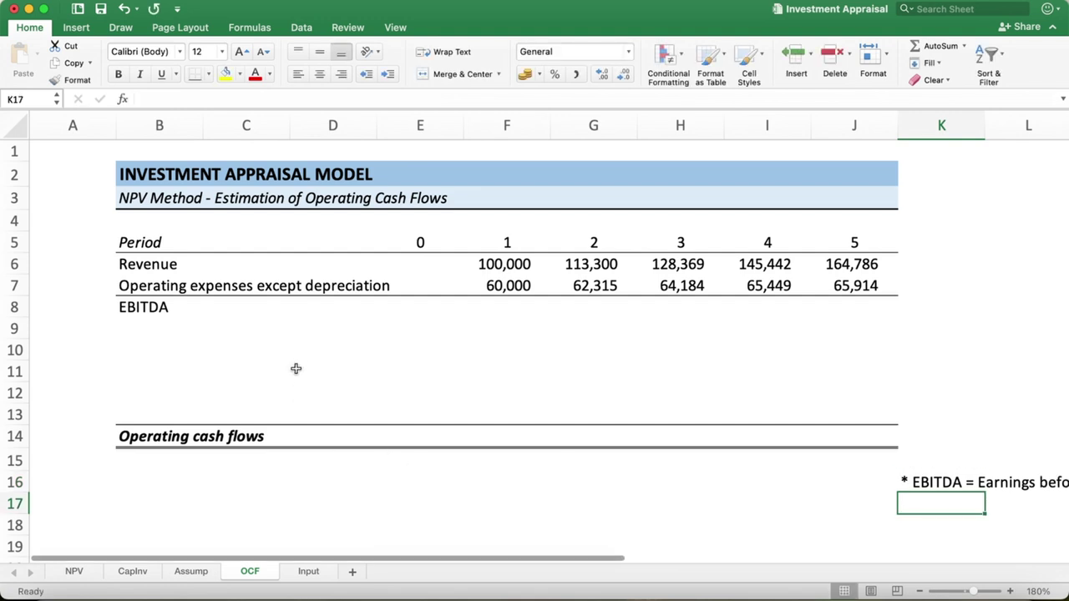
click(473, 284)
click(11, 100)
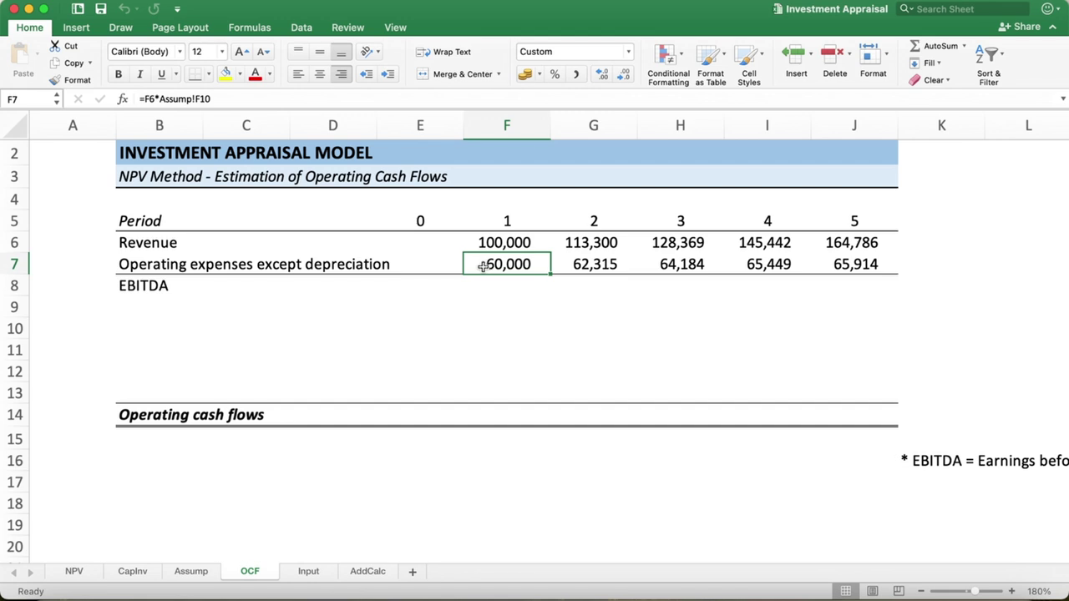
Step: Change F7 to =-F6*Assump!F10 and fill to J7, showing (60,000) to (65,914)
click(143, 98)
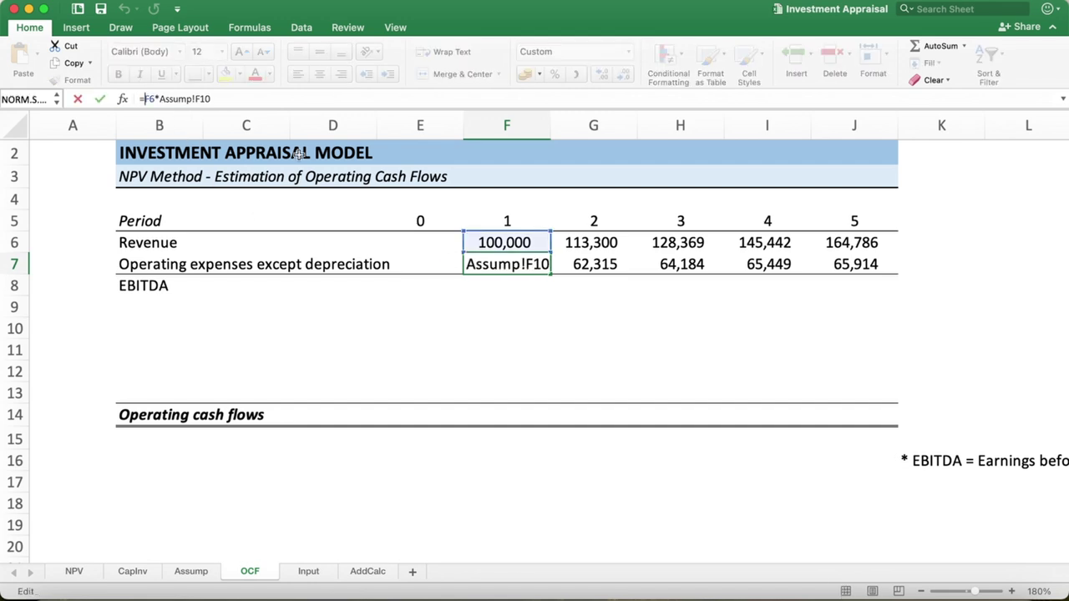
text(-)
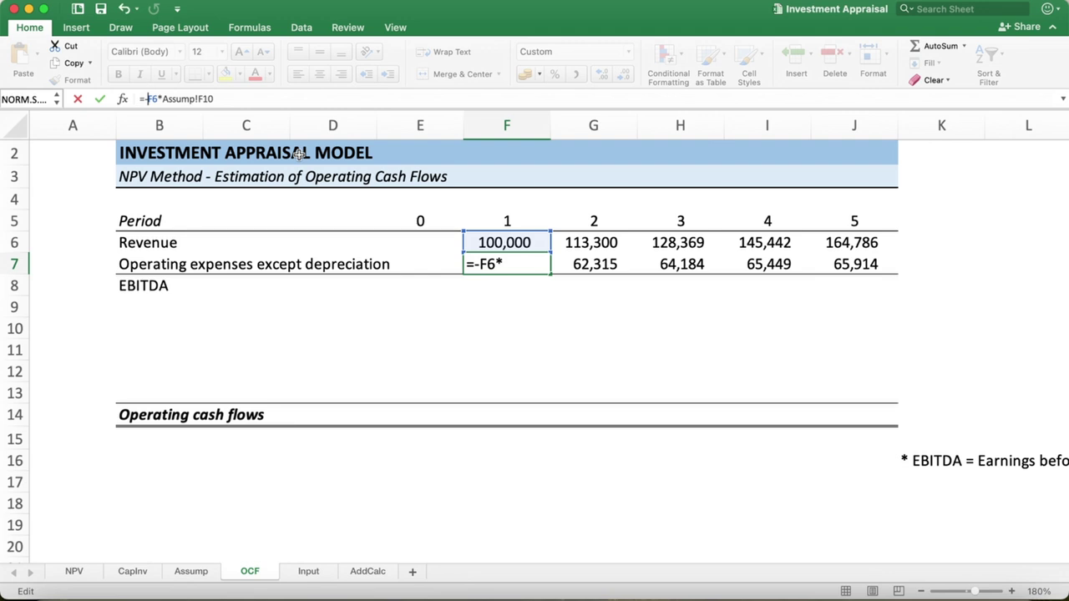
key(Return)
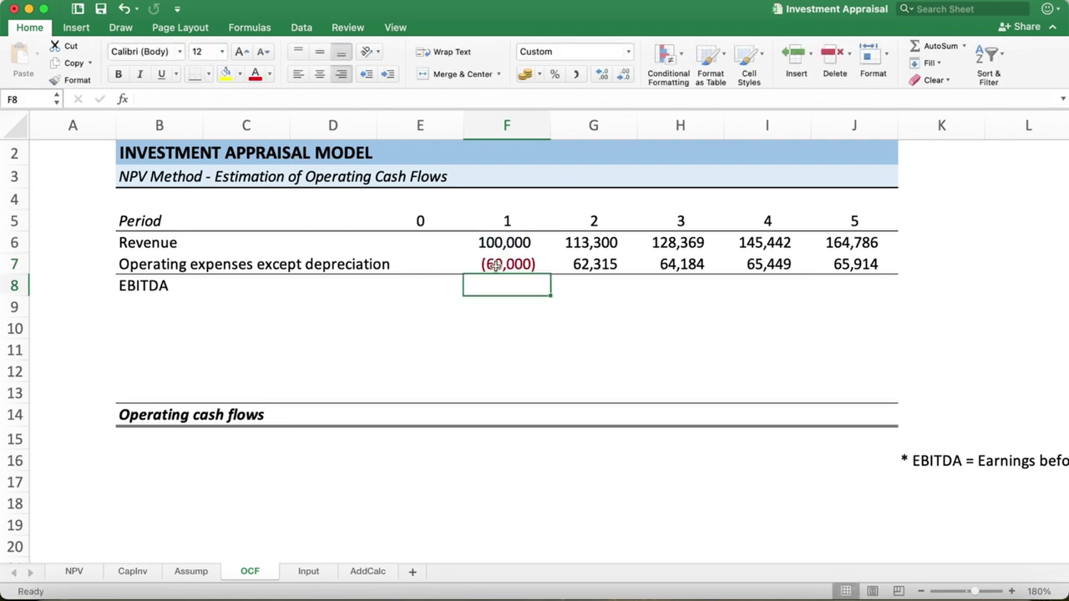
click(531, 272)
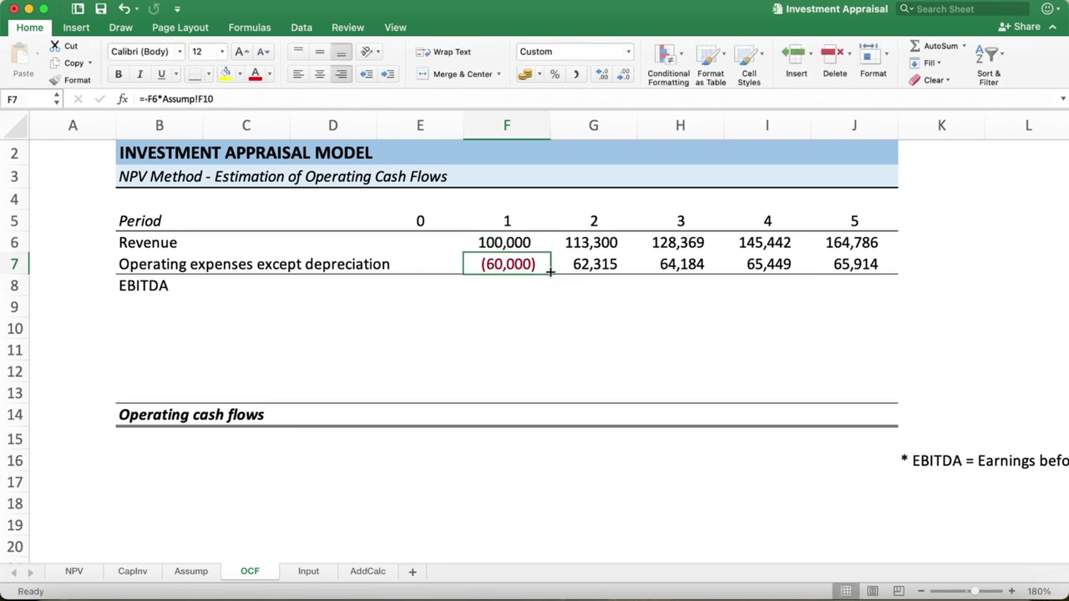
drag(550, 273, 852, 313)
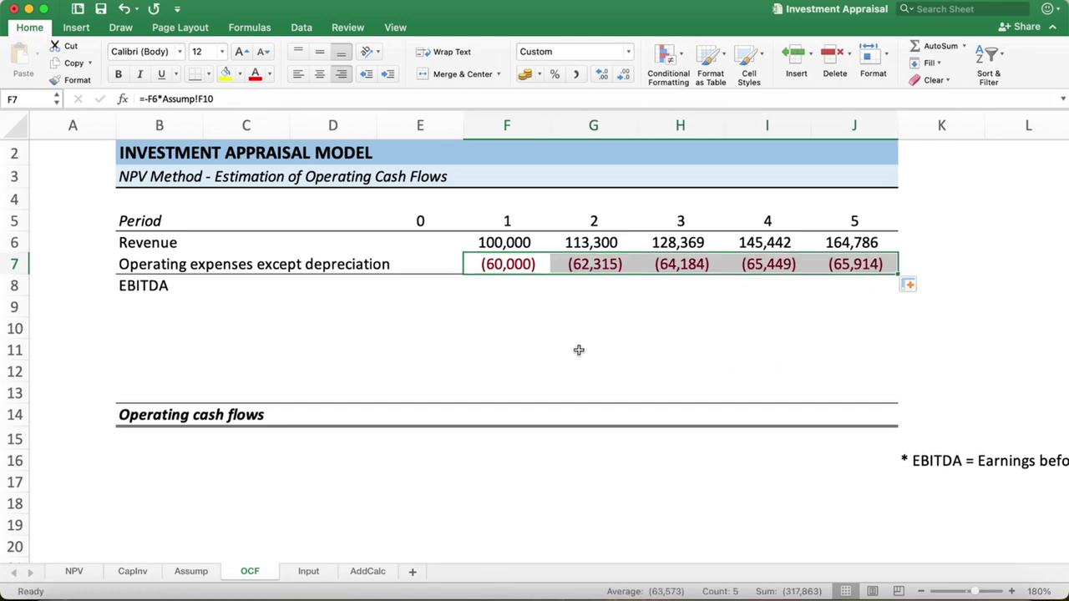
click(510, 285)
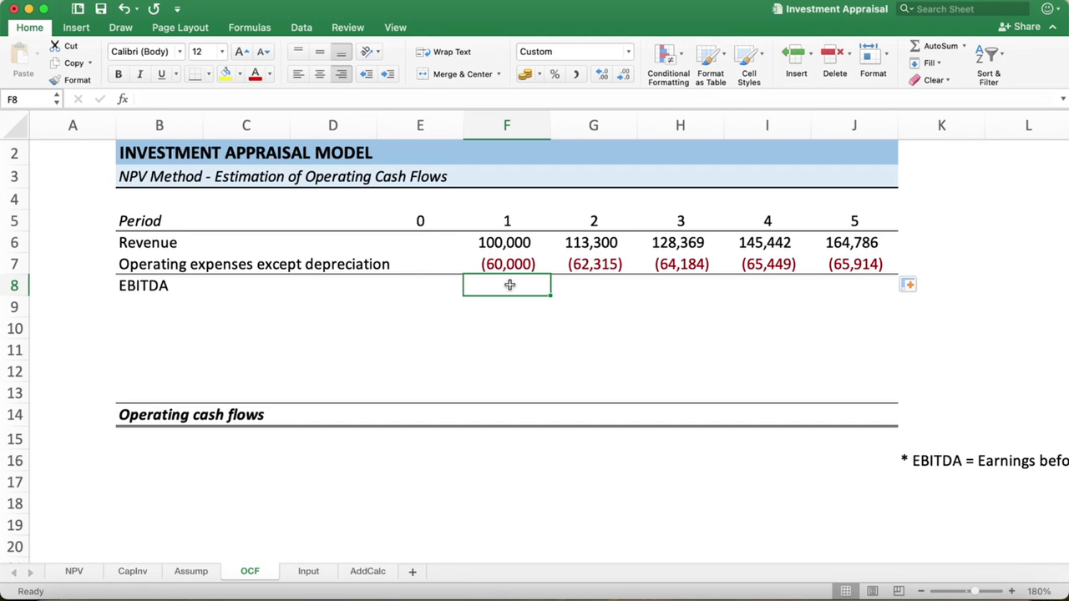
Step: Enter =F6+F7 in F8 and fill it to J8, giving 40,000 to 98,871
text(==\)
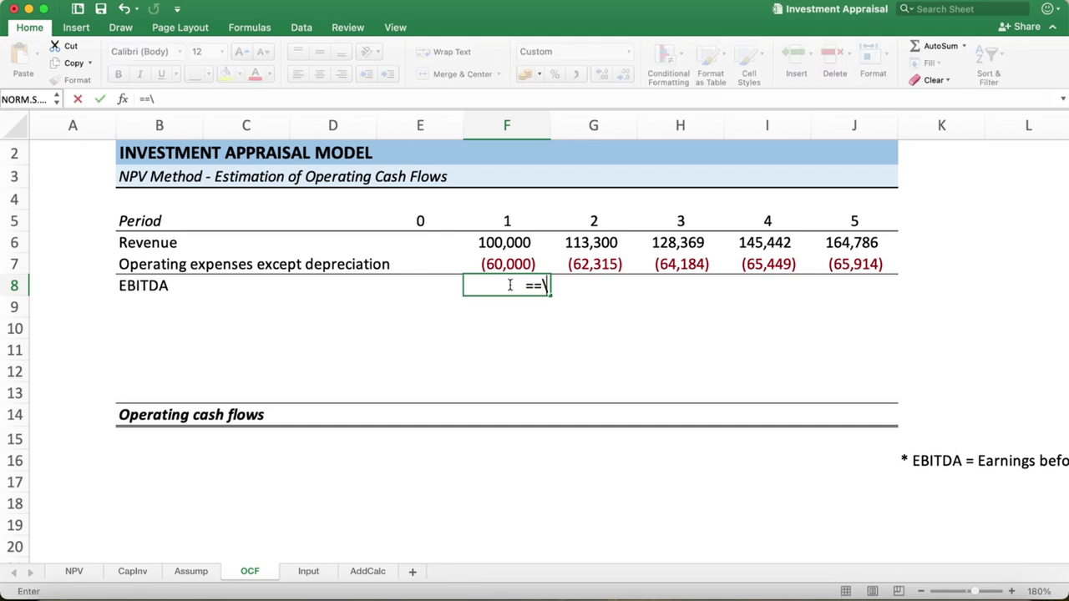
key(BackSpace)
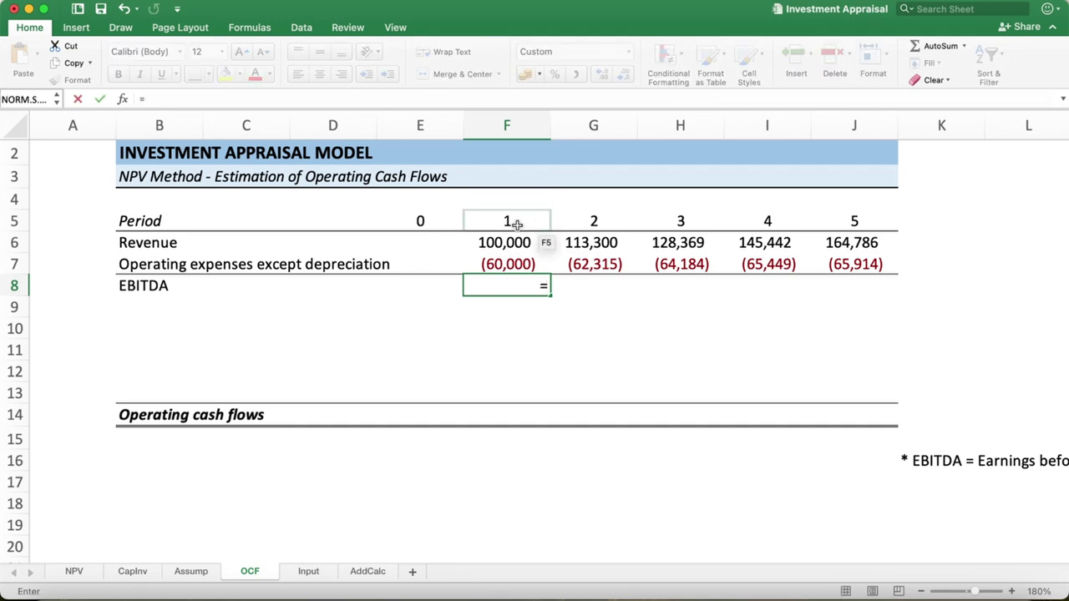
click(509, 243)
text(+)
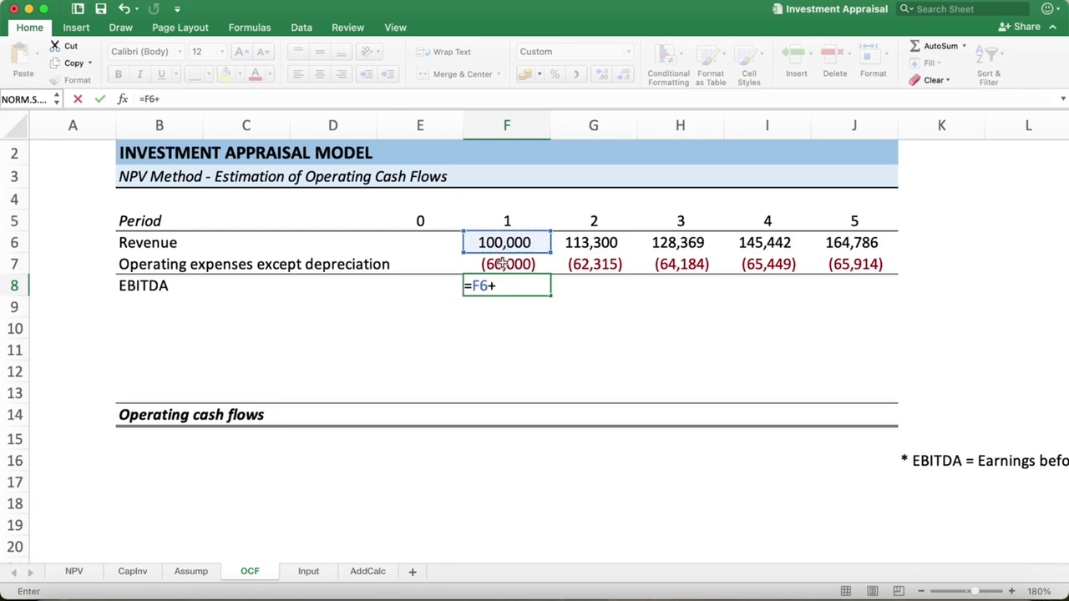
click(502, 263)
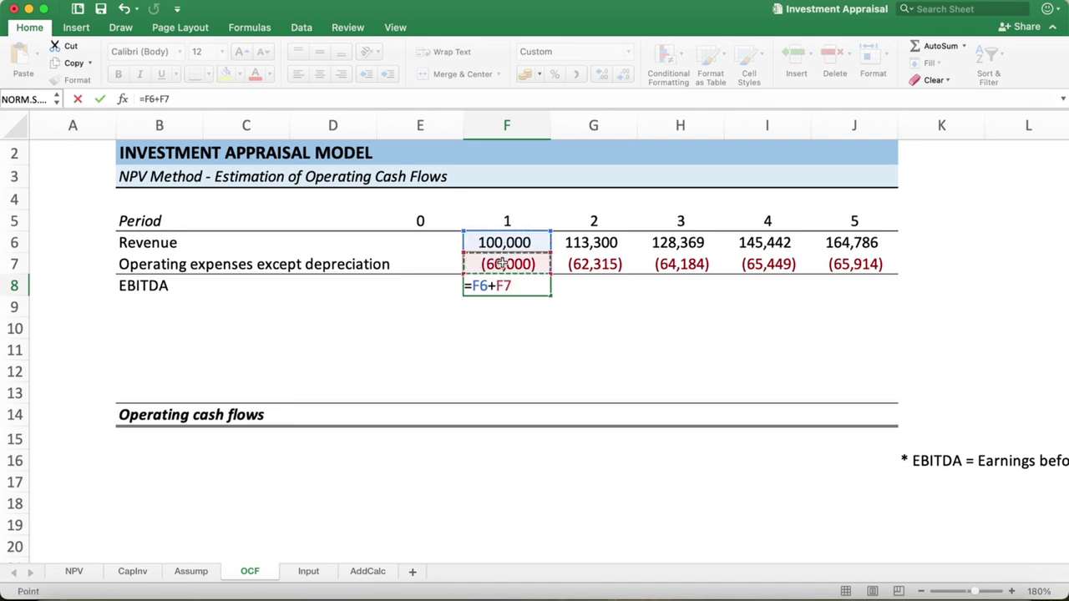
key(Return)
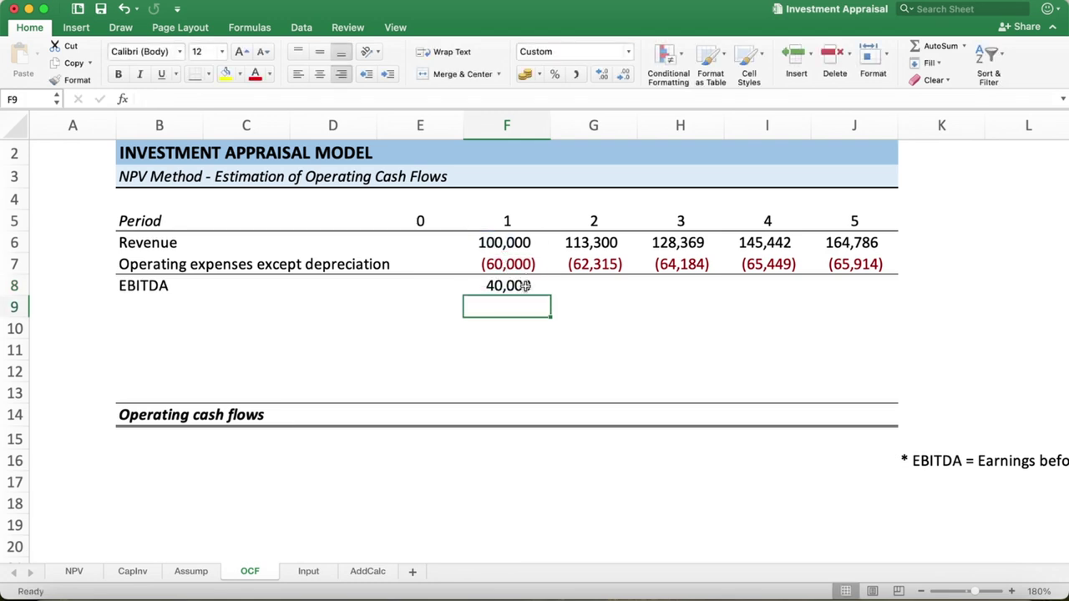
click(522, 286)
drag(551, 295, 869, 302)
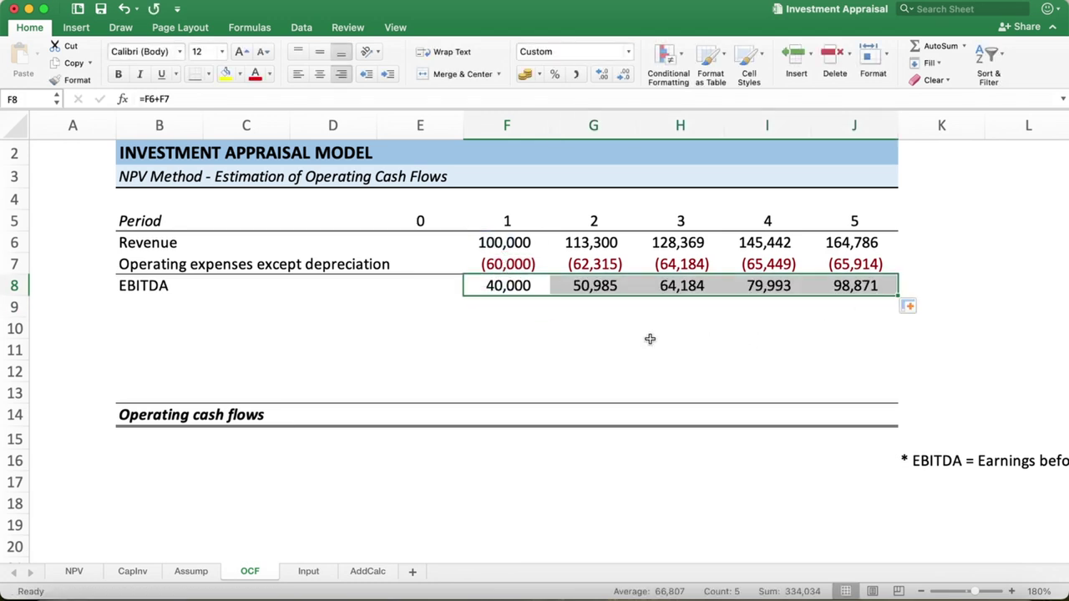
click(135, 299)
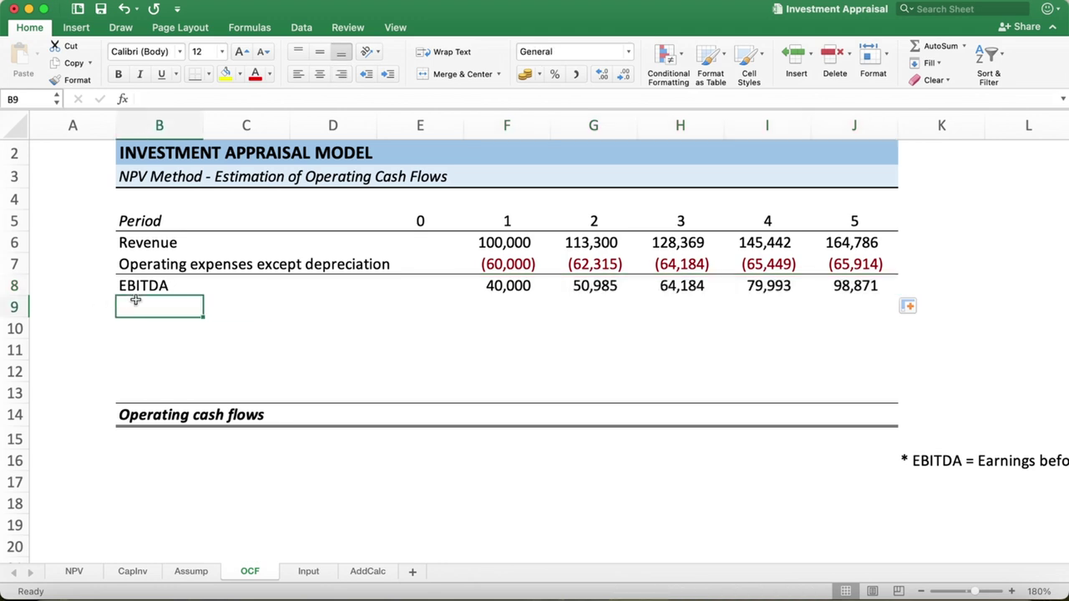
Step: Type the label Depreciation in B9
text(De)
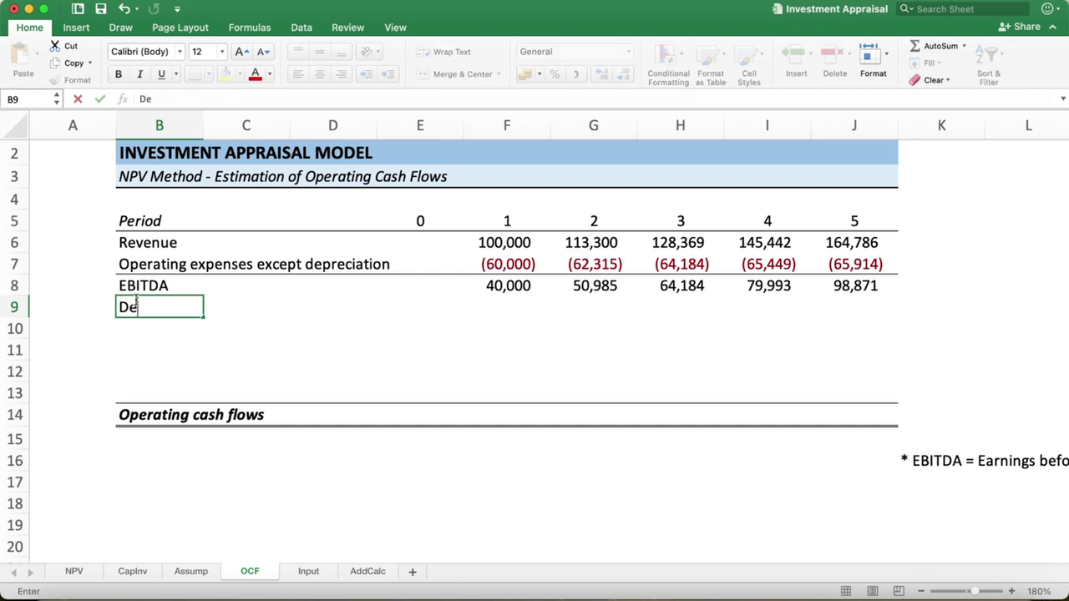
text(preciat)
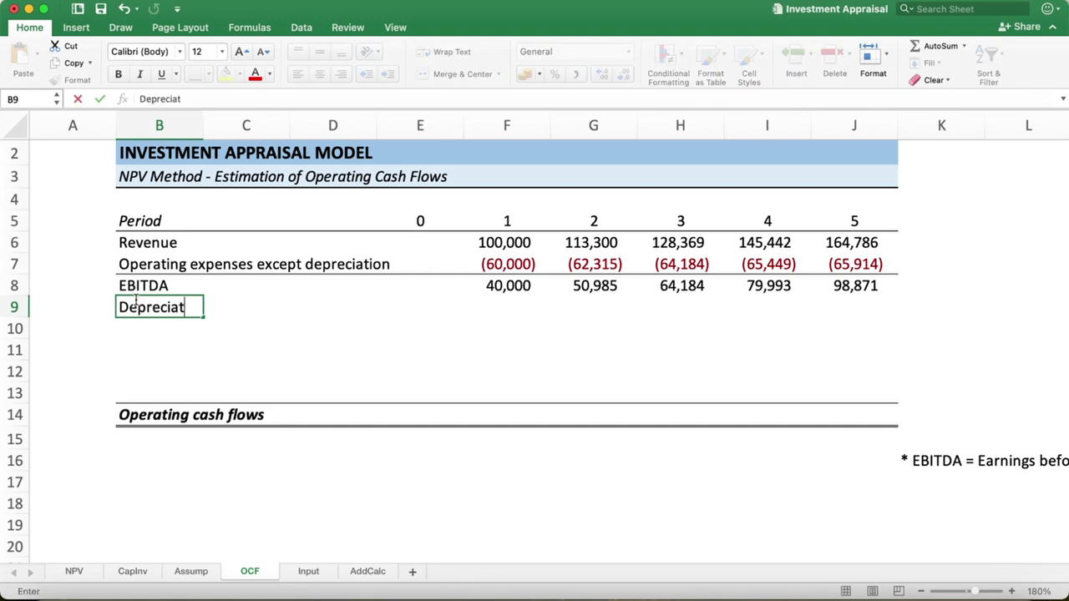
text(ion)
key(Return)
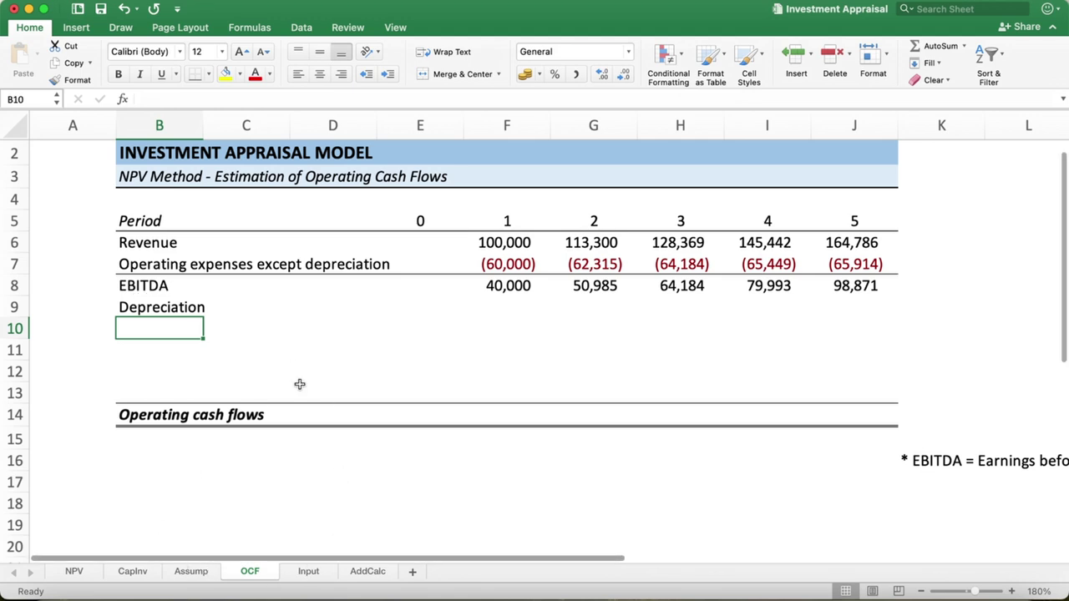
Step: On CapInv, review the capital investments and total capital expenditure formulas for periods 0–2
click(133, 572)
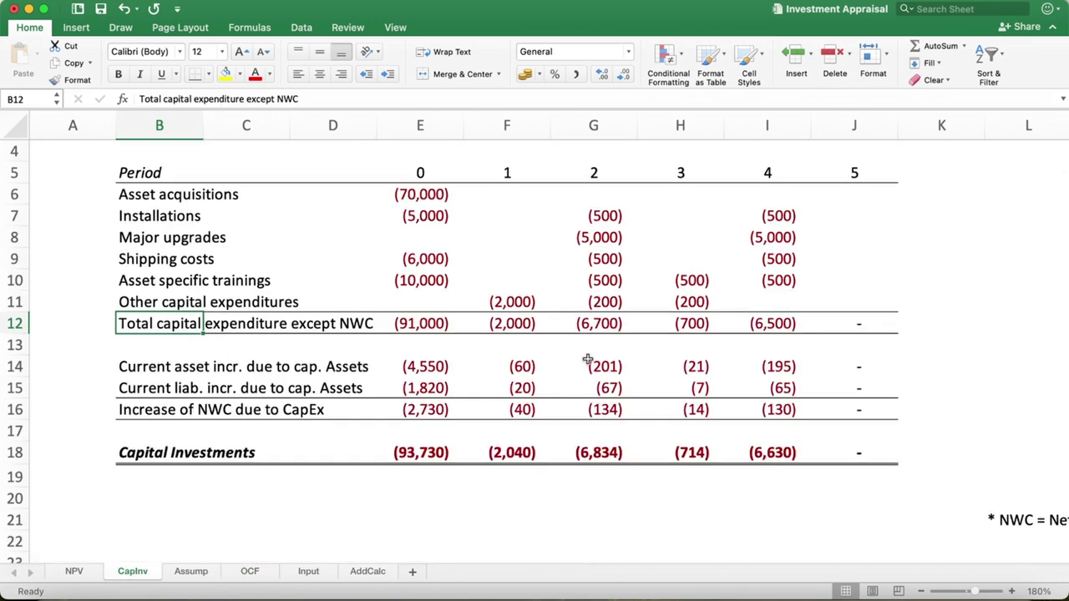
click(389, 499)
click(426, 456)
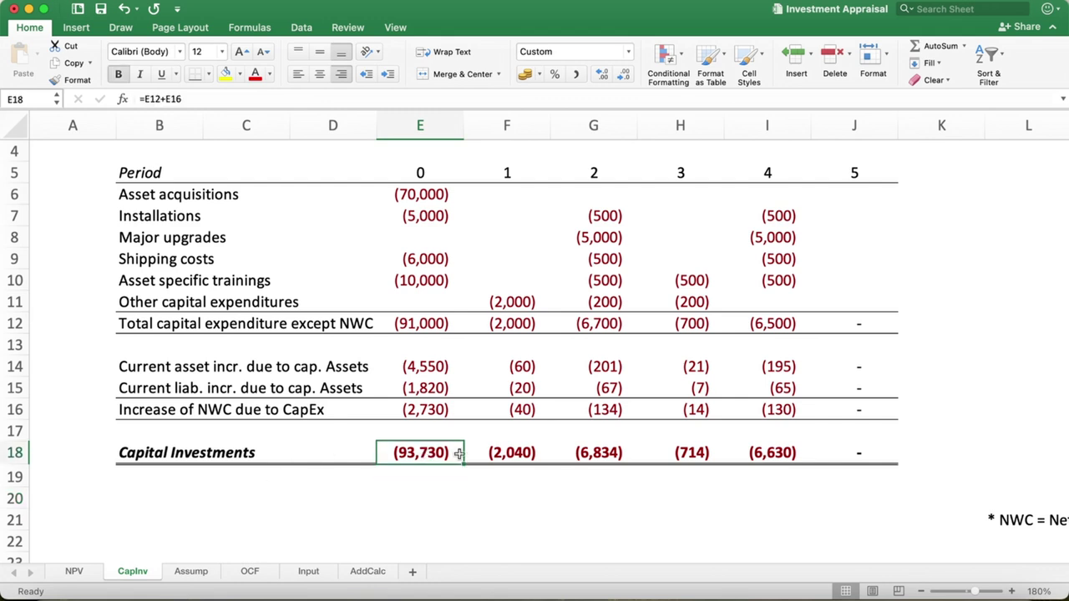
click(524, 455)
click(621, 453)
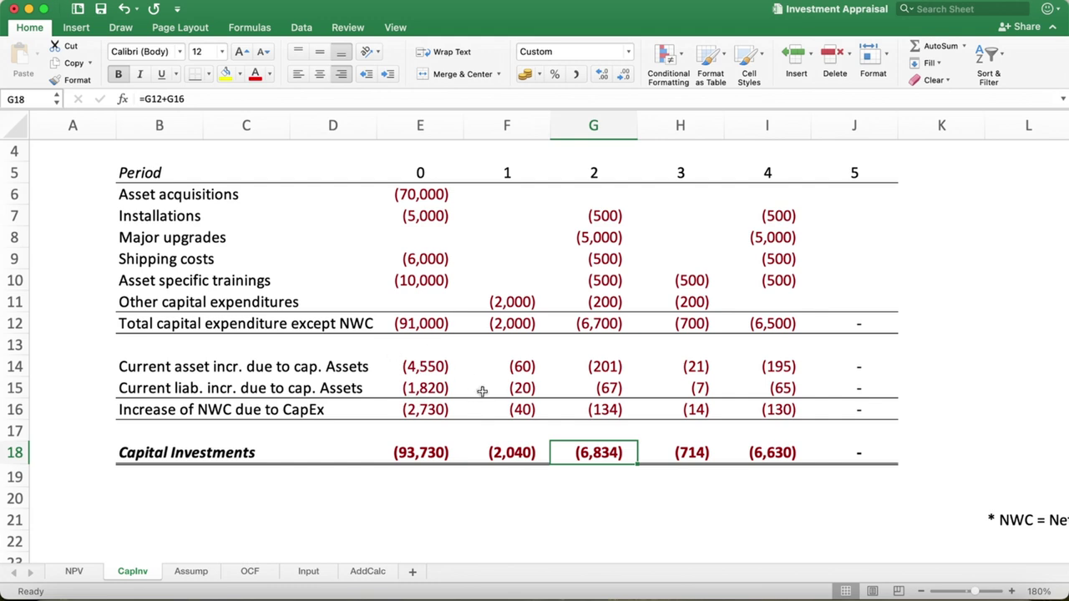
click(152, 329)
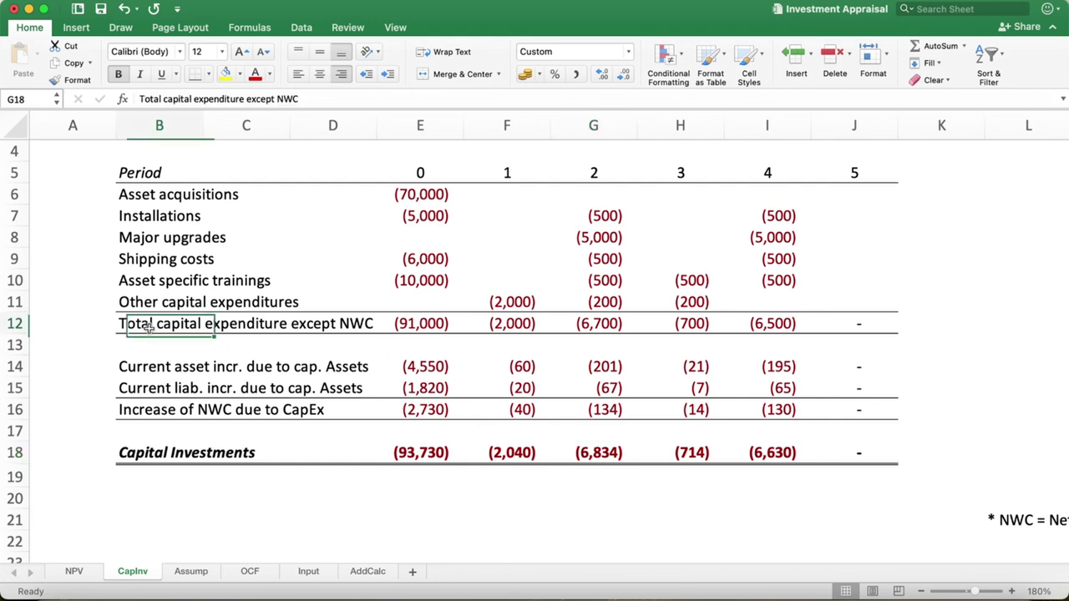
click(444, 327)
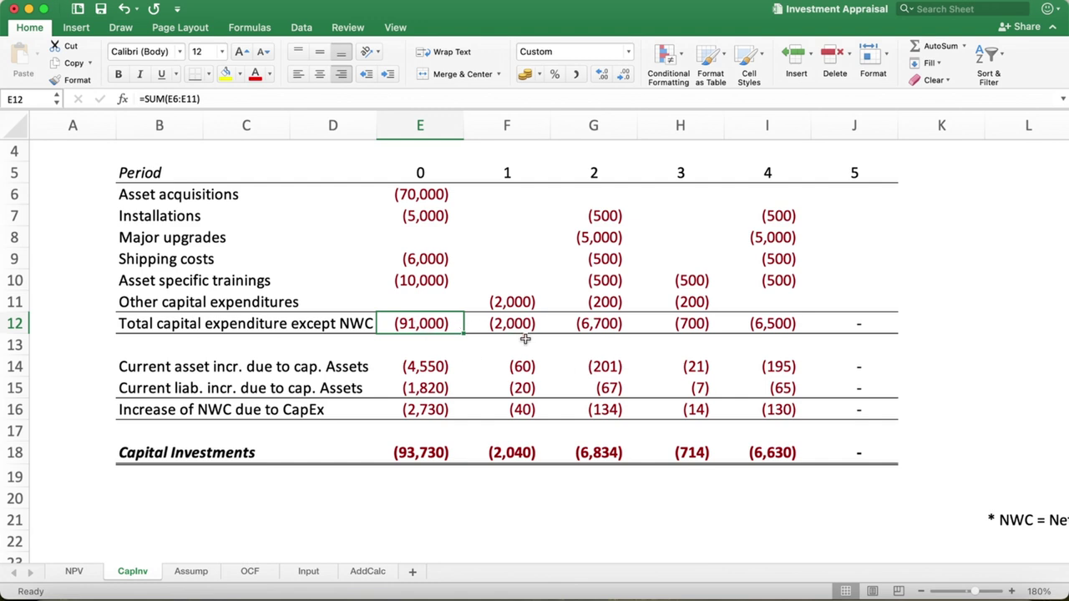
click(516, 319)
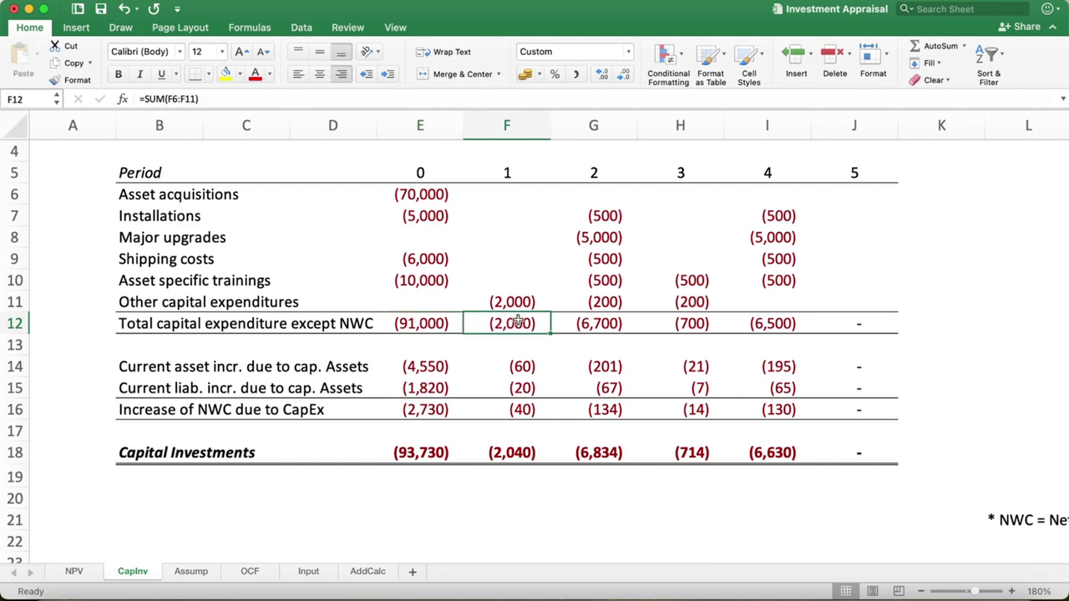
click(599, 324)
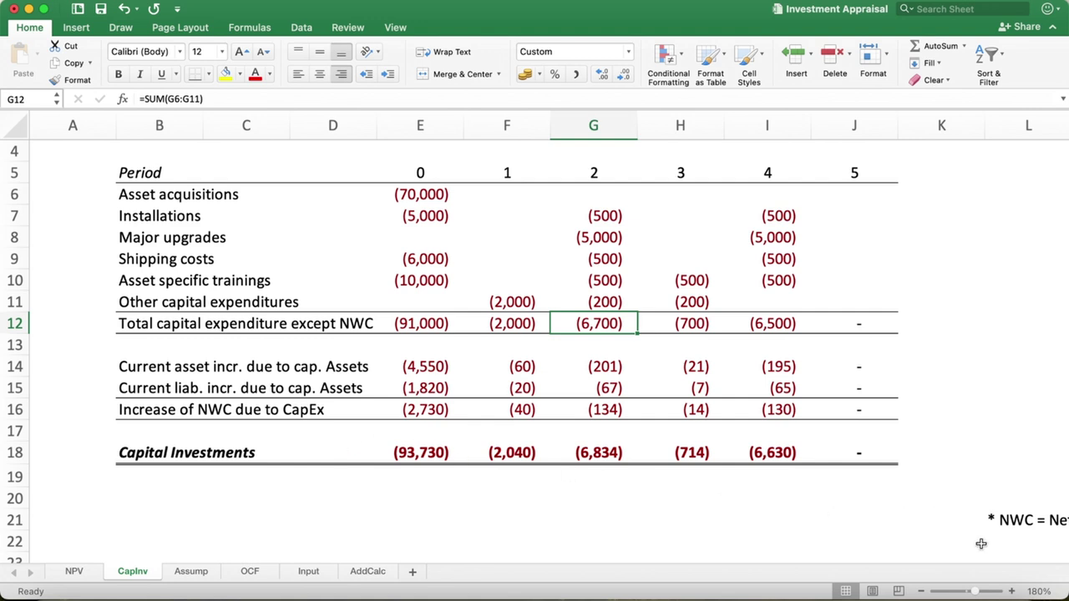
Step: Copy the Input sheet to the end of the workbook as Input (2)
click(920, 592)
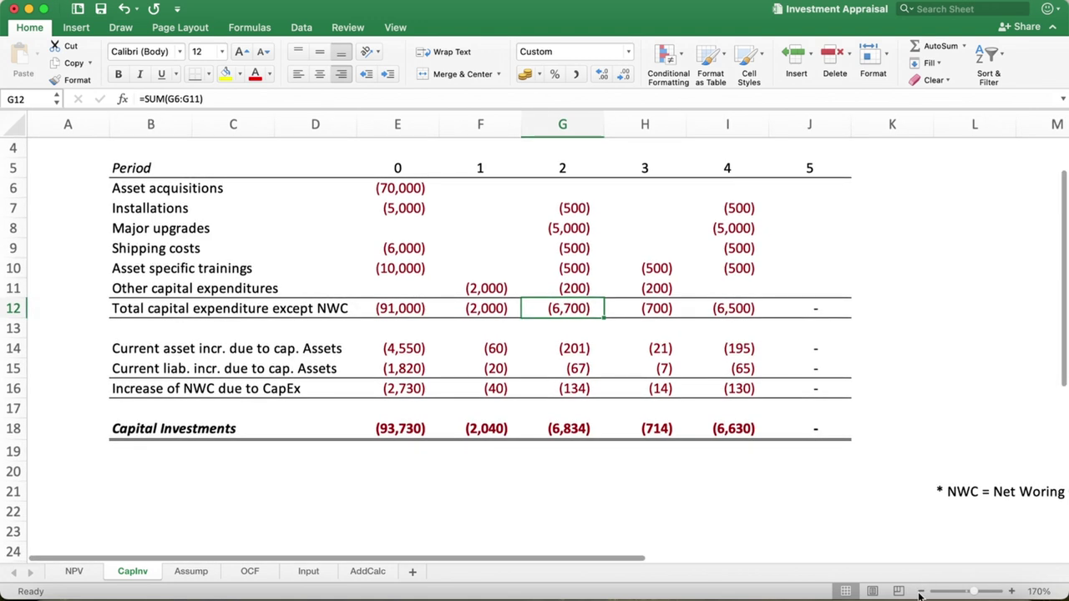
click(919, 592)
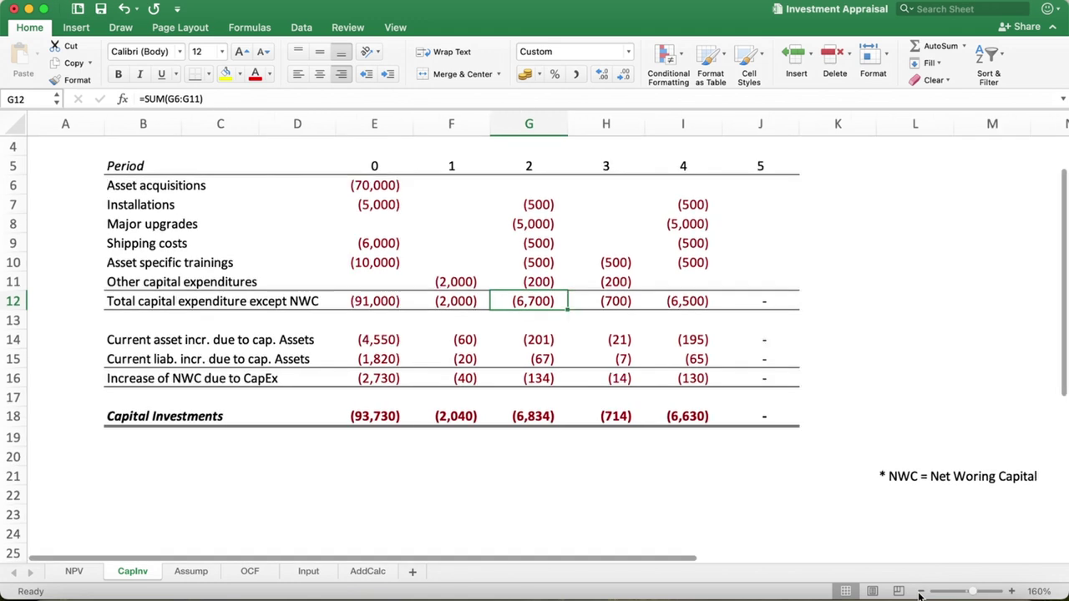
scroll(580, 456, up, 1)
scroll(579, 456, up, 2)
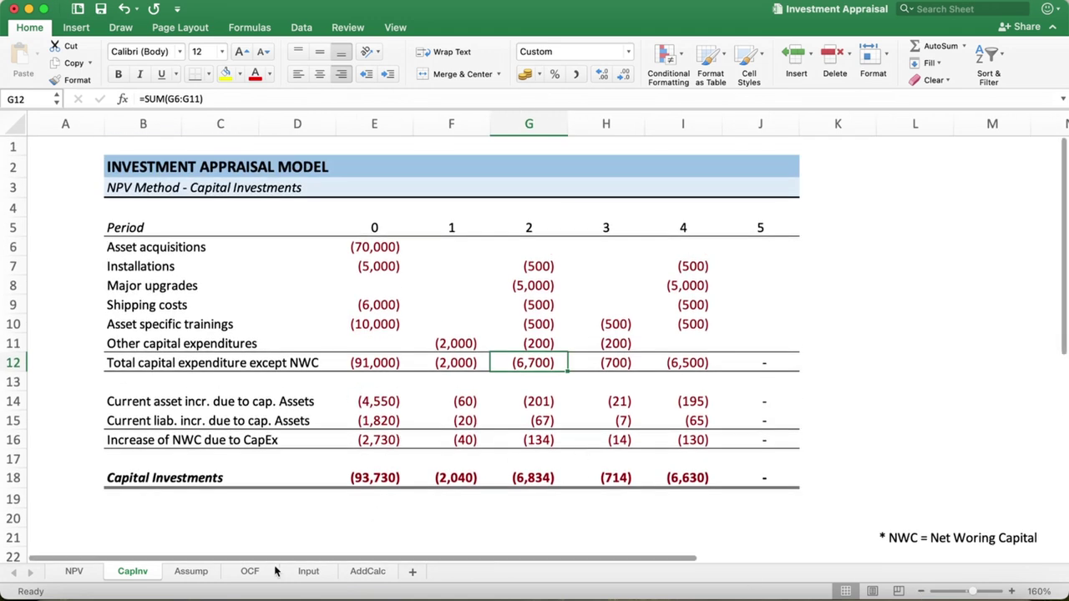
click(307, 571)
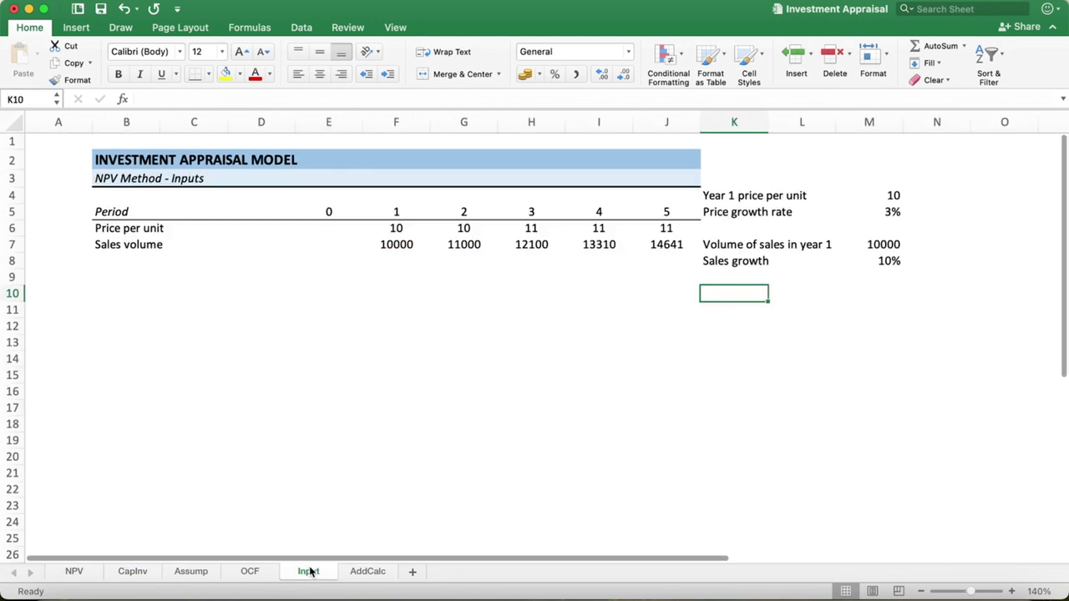
right_click(309, 571)
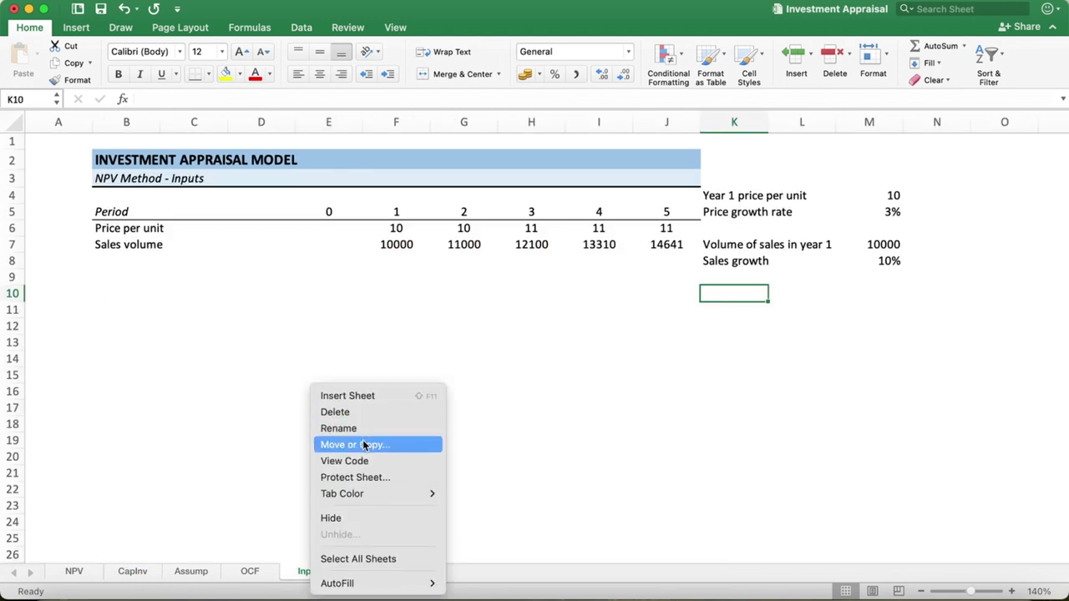
click(363, 446)
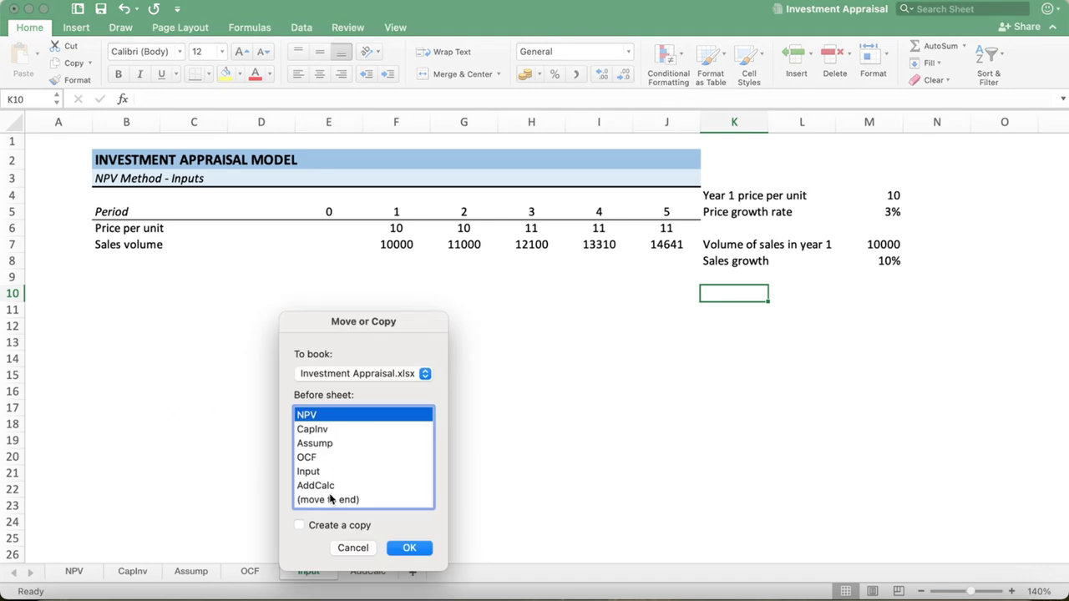
click(331, 499)
click(300, 525)
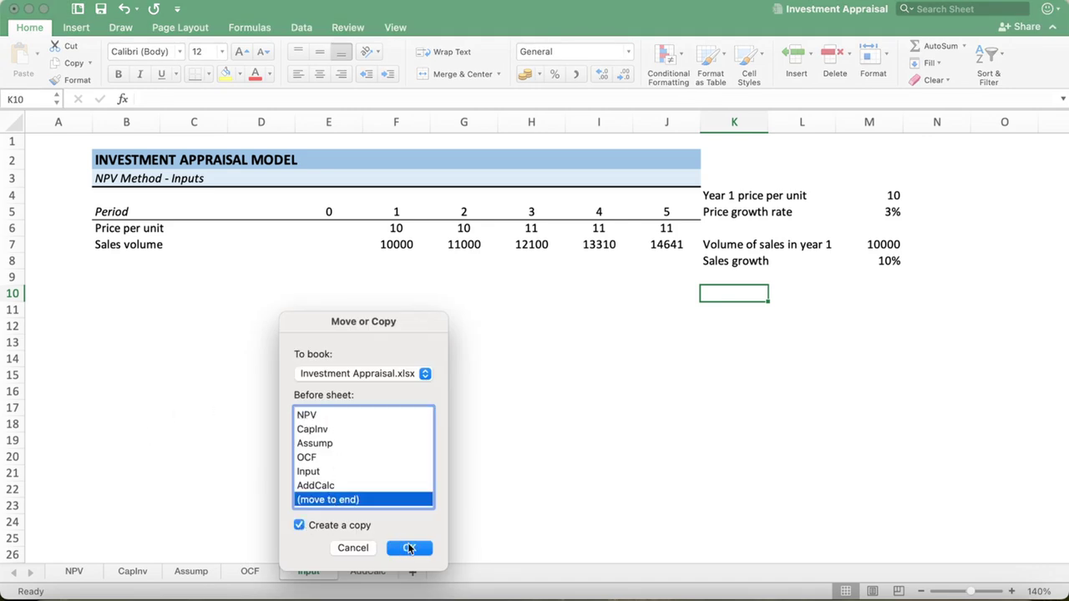
click(409, 547)
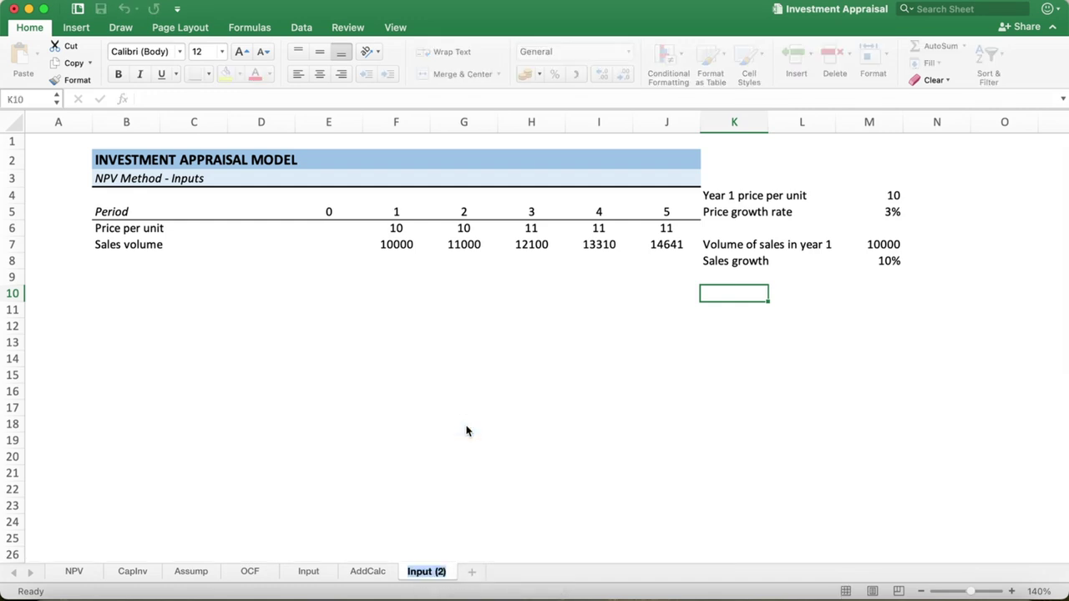
Step: Try renaming Input (2) to AddCalc, then cancel after the name-already-taken warning
text(A)
text(al)
key(BackSpace)
key(BackSpace)
key(BackSpace)
text(W)
key(BackSpace)
key(BackSpace)
text(C)
key(Return)
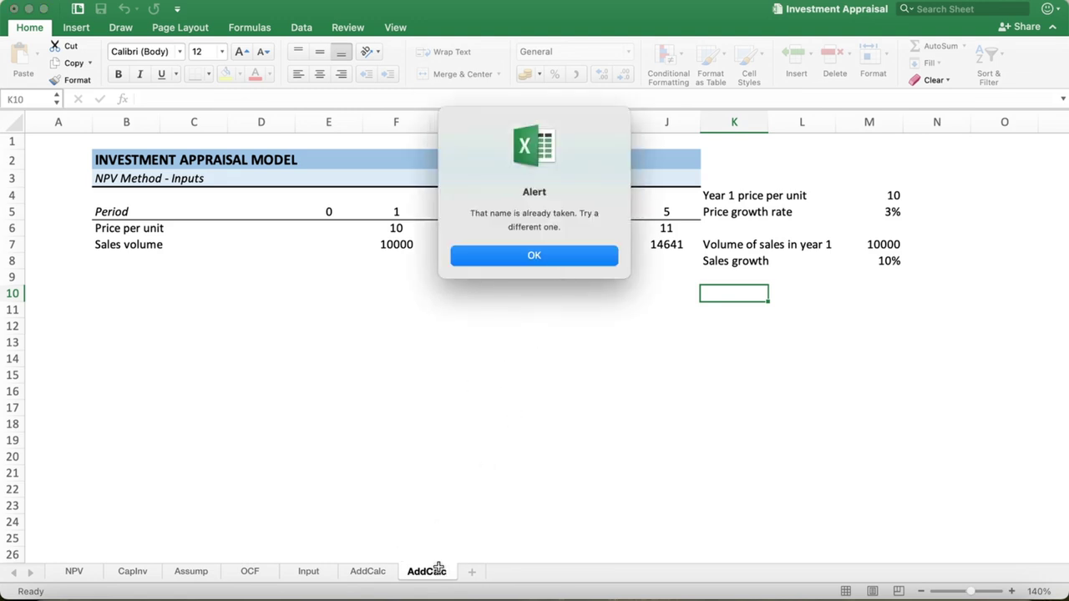
click(552, 260)
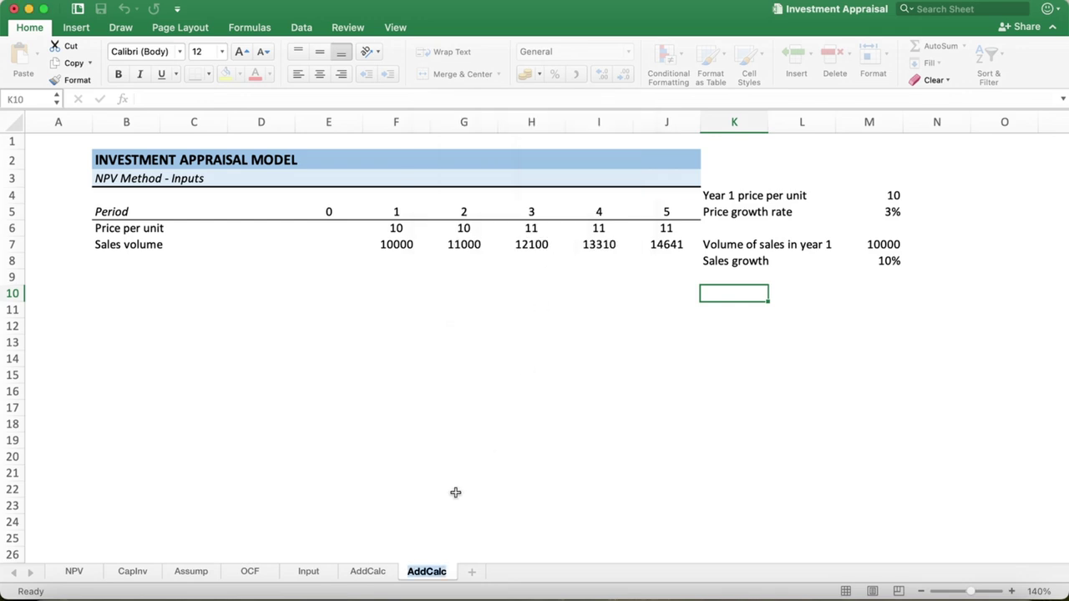
click(373, 577)
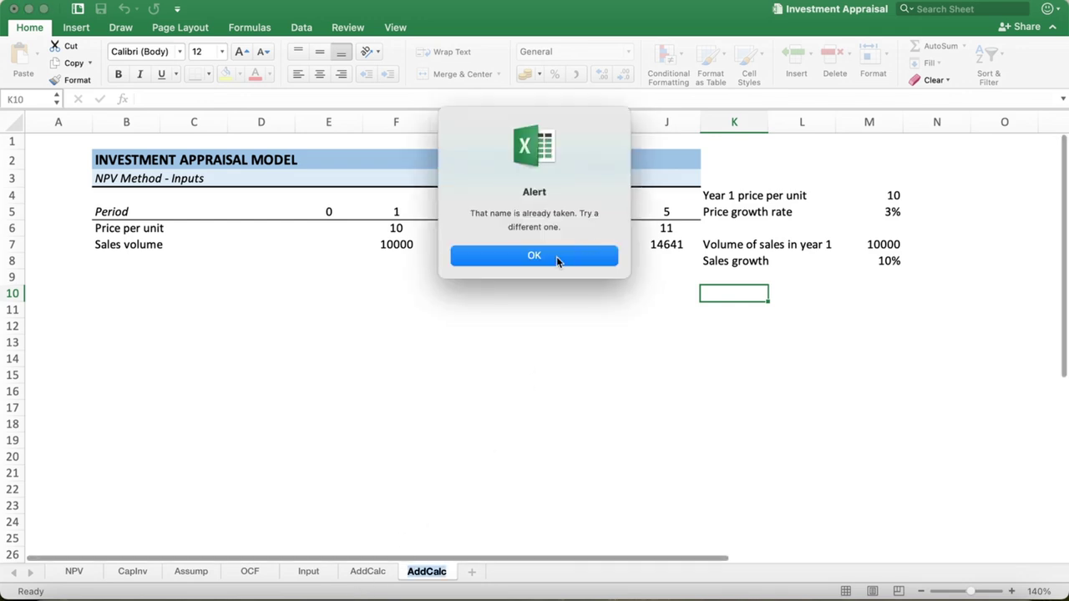
click(556, 257)
key(Escape)
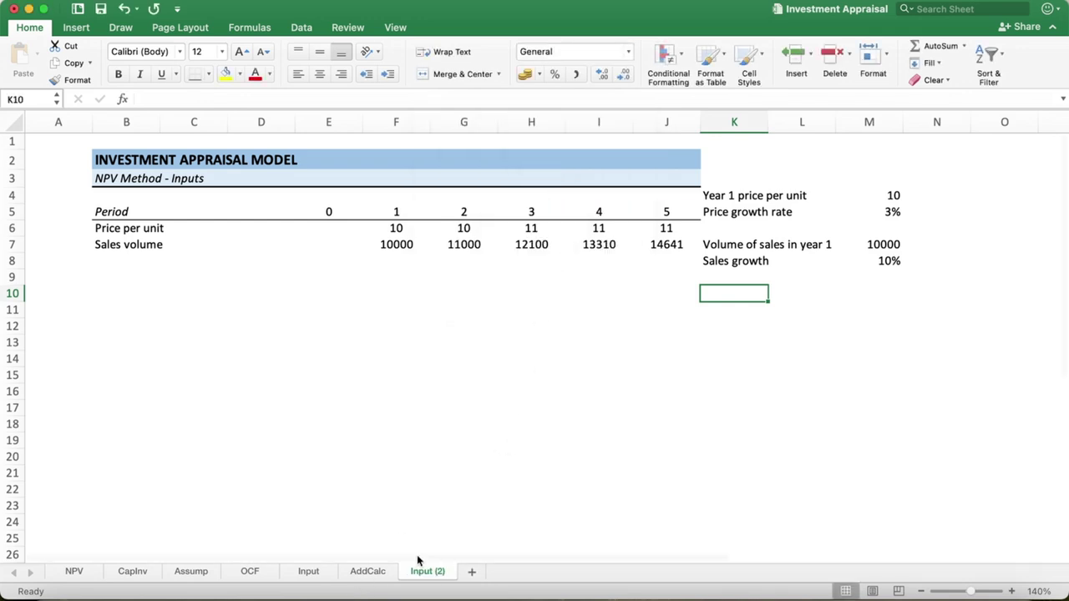
Step: Permanently delete the Input (2) sheet
click(381, 576)
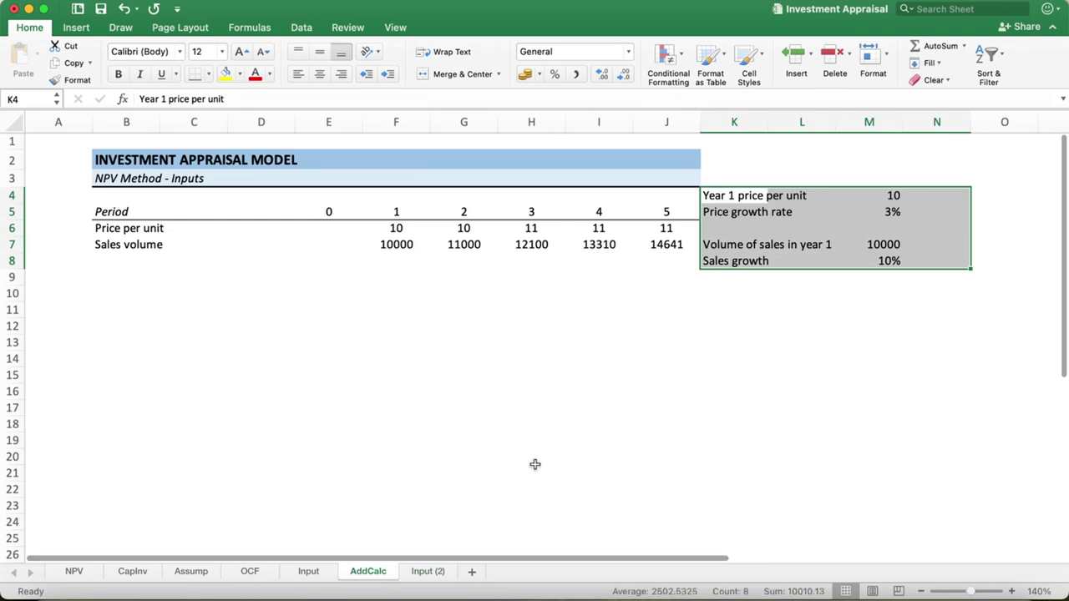
click(428, 573)
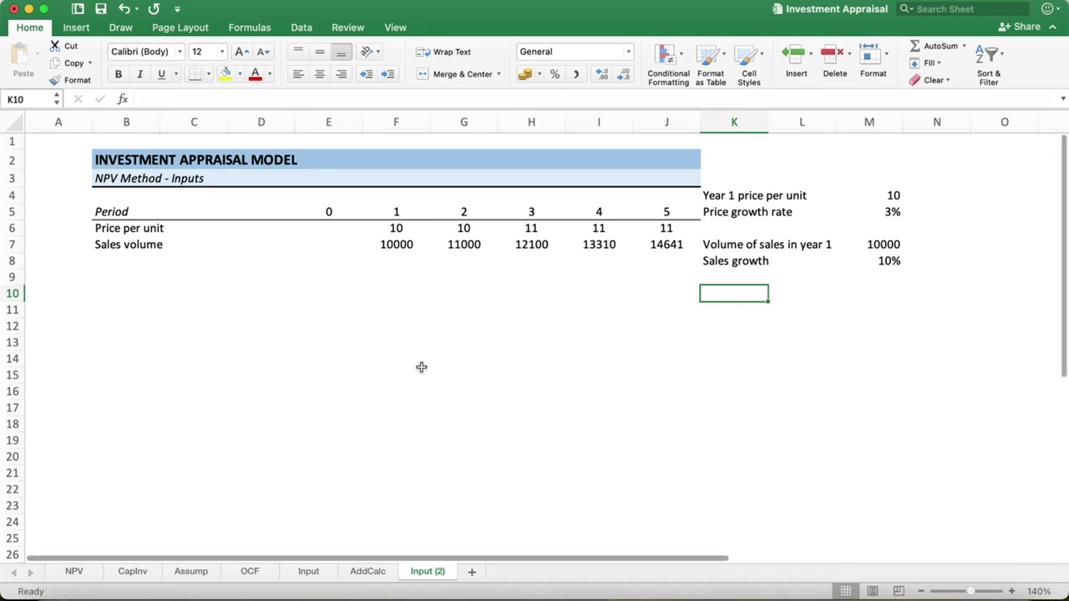
right_click(432, 574)
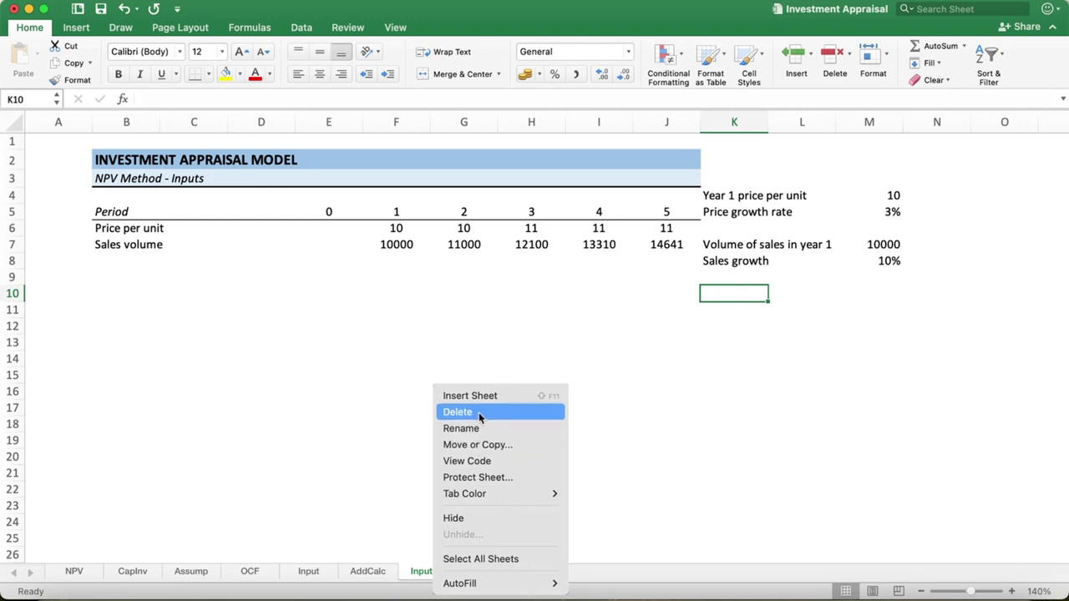
click(478, 412)
click(587, 259)
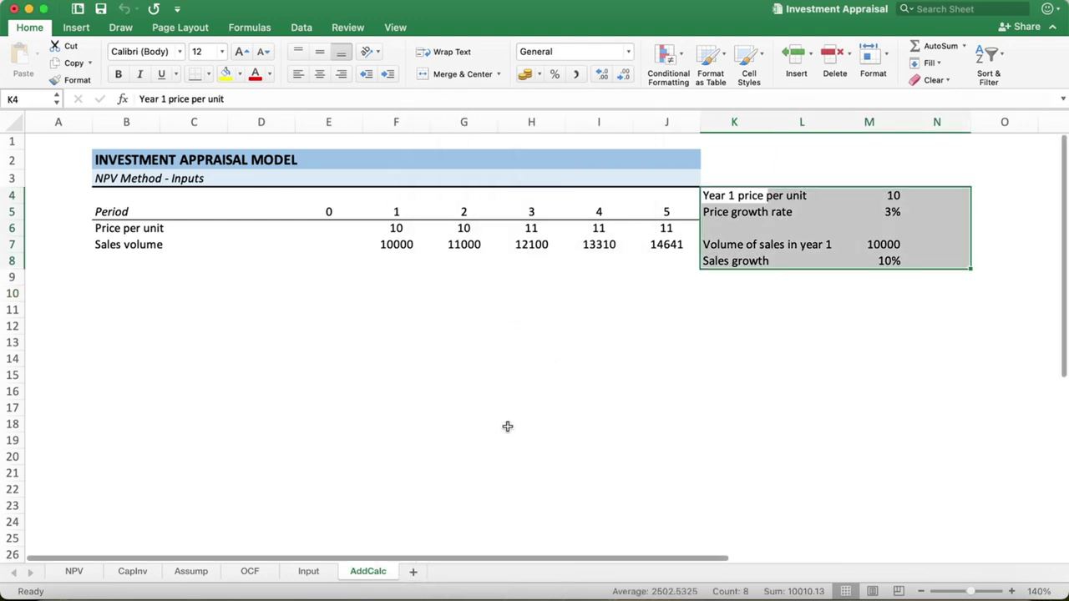
Step: Change the B3 subtitle from 'NPV Method - Inputs' to 'NPV Method - Additional Calculations'
click(236, 326)
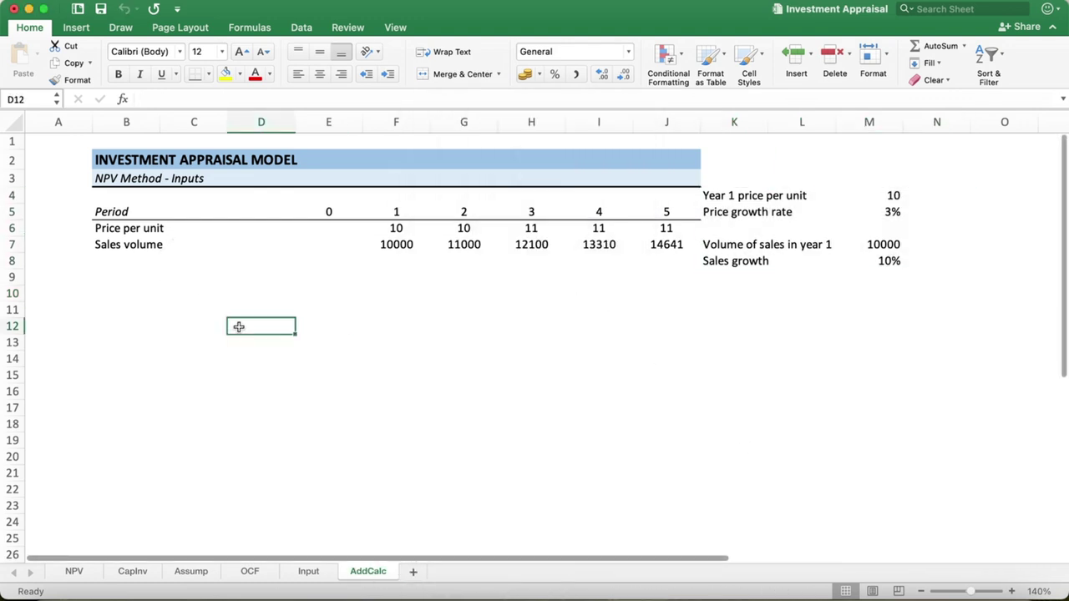
click(130, 268)
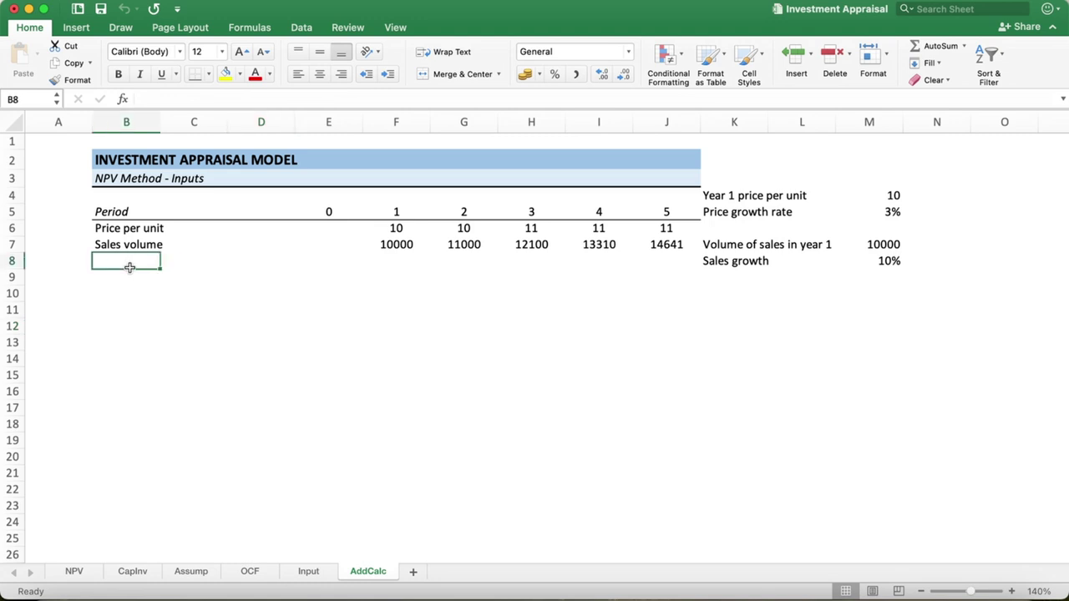
click(157, 179)
click(231, 103)
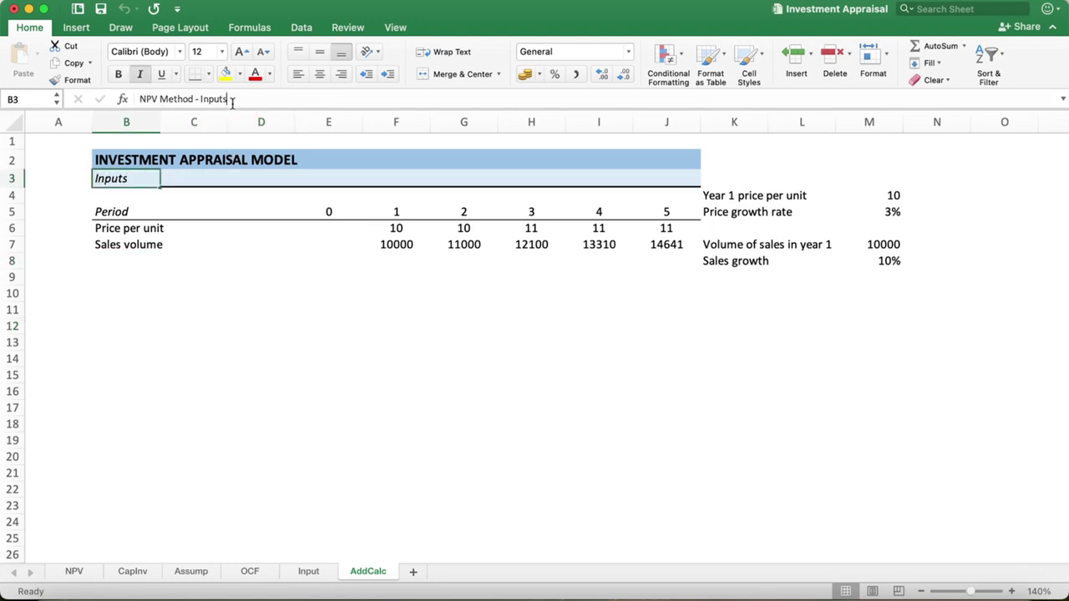
key(BackSpace)
key(BackSpace)
key(BackSpace)
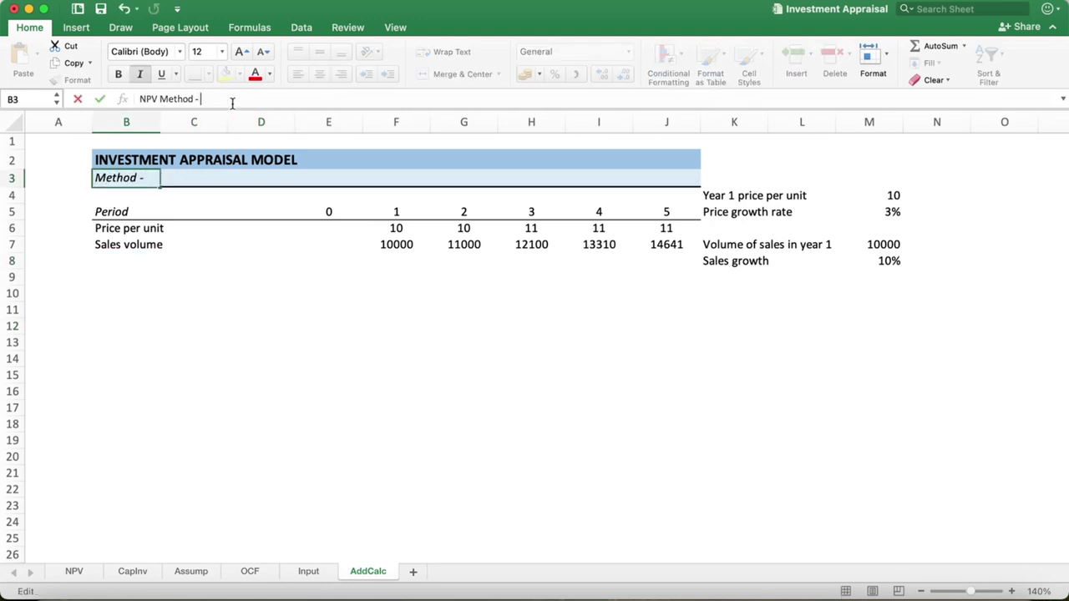
text(Additional)
text(Calculations)
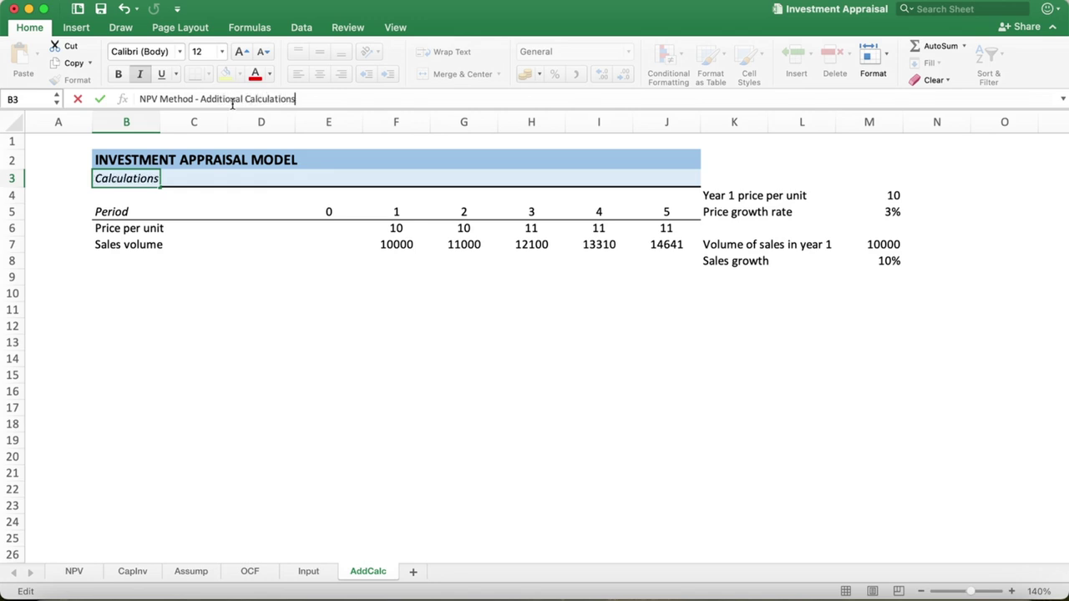
key(Return)
Step: On AddCalc, clear the K4:M8 assumptions block and the Price per unit and Sales volume rows
click(308, 572)
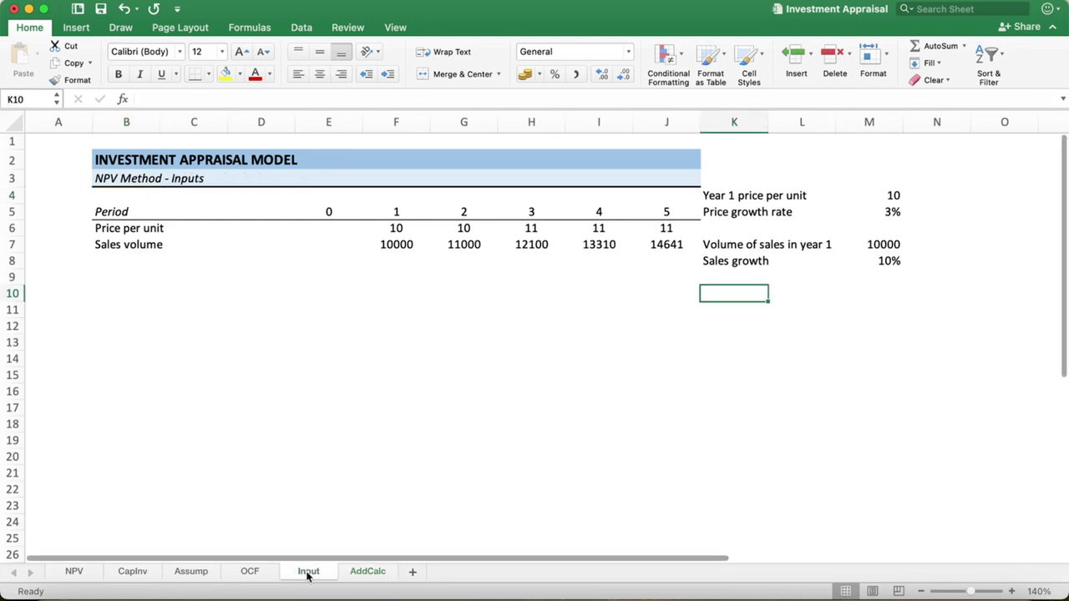
click(369, 573)
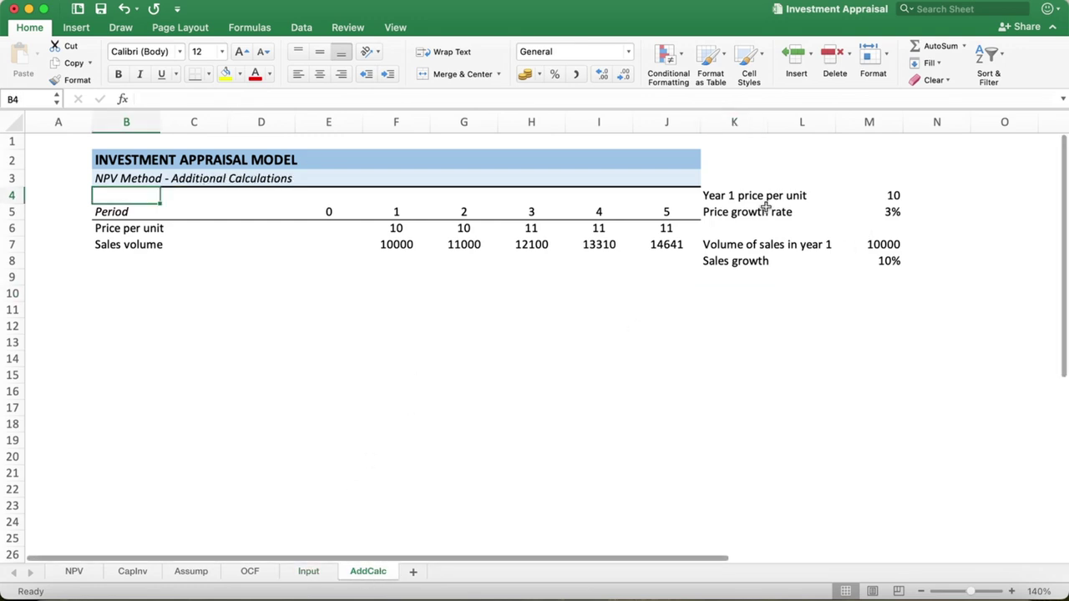
drag(735, 196, 849, 265)
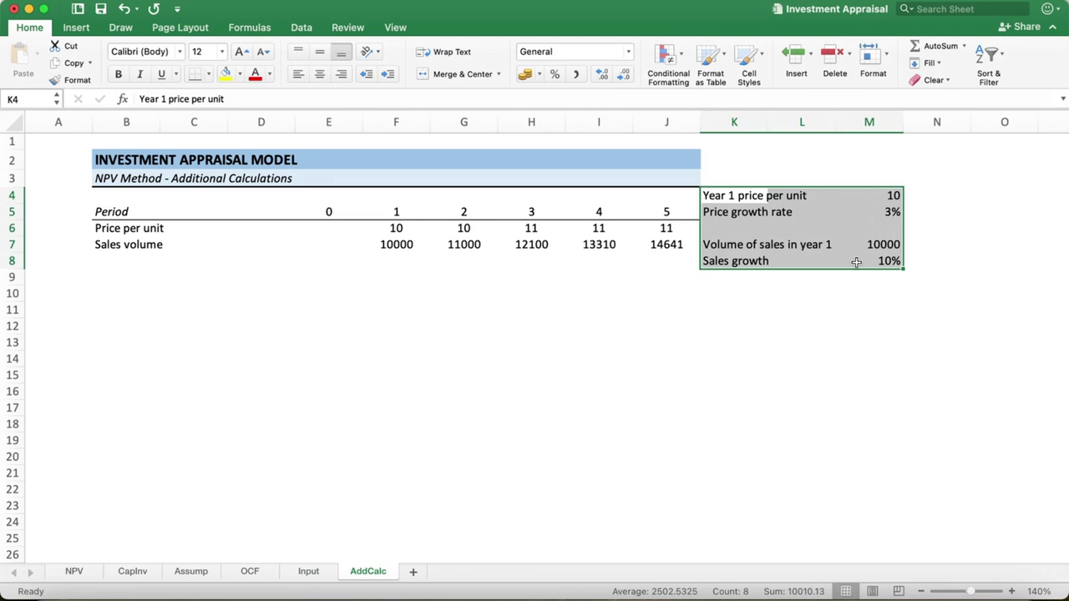
key(Delete)
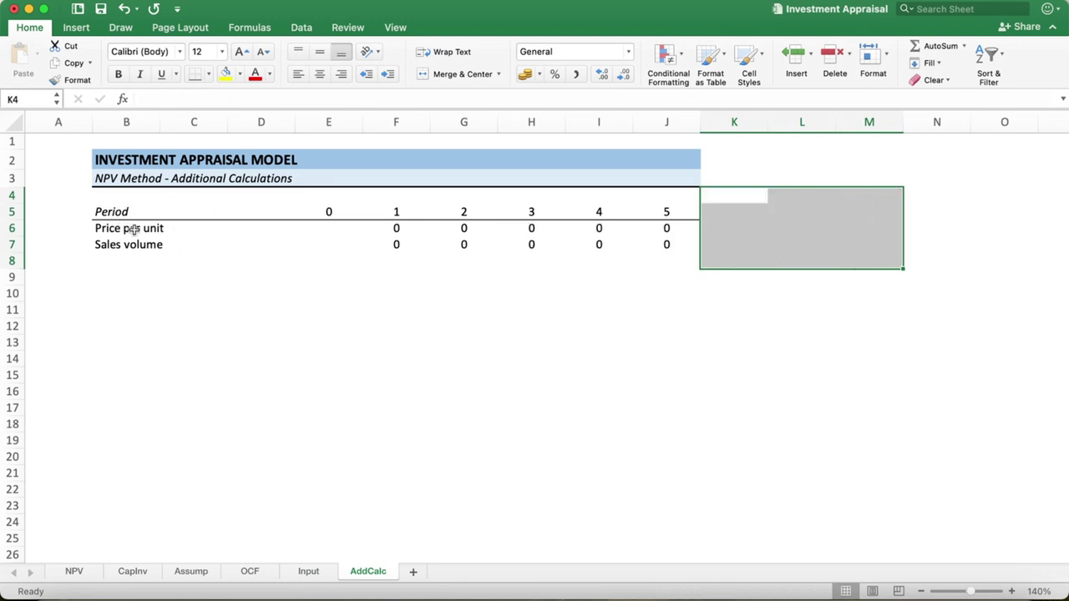
mouse_move(134, 231)
mouse_down()
mouse_move(644, 233)
mouse_move(653, 245)
mouse_up()
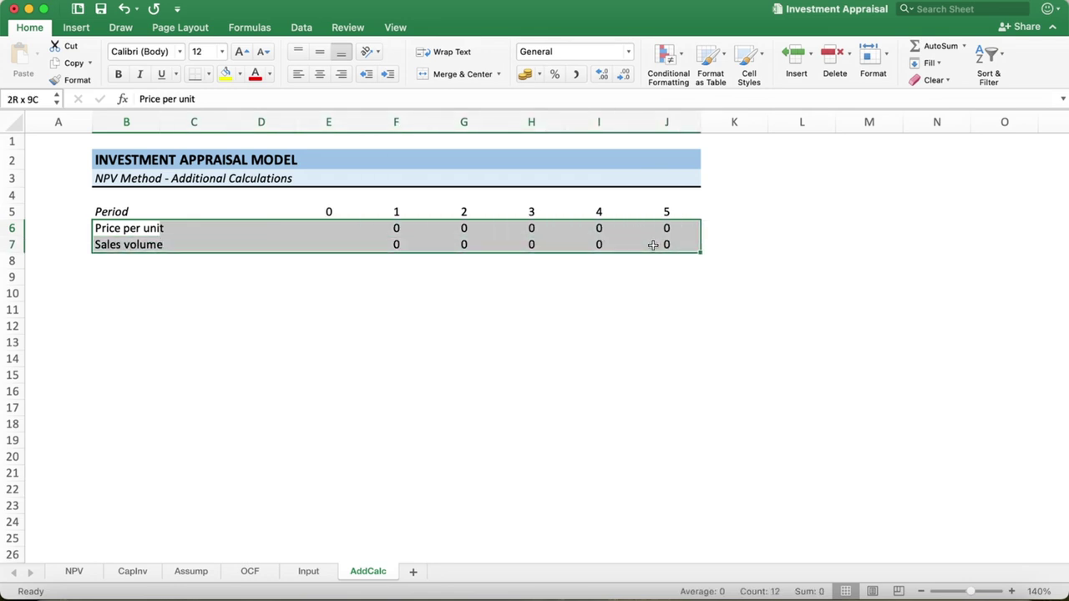
key(Delete)
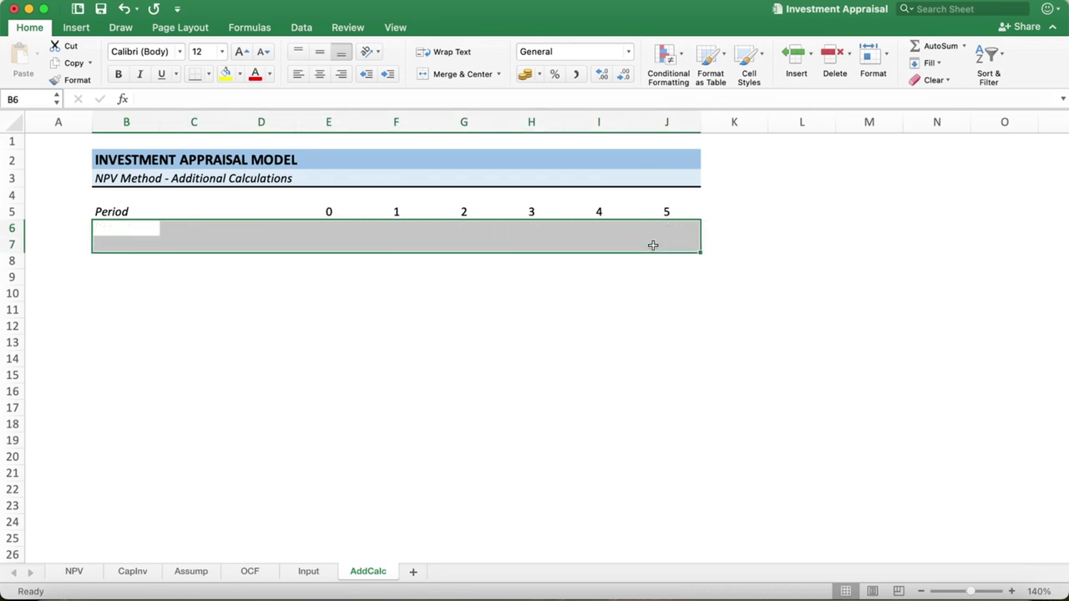
click(117, 249)
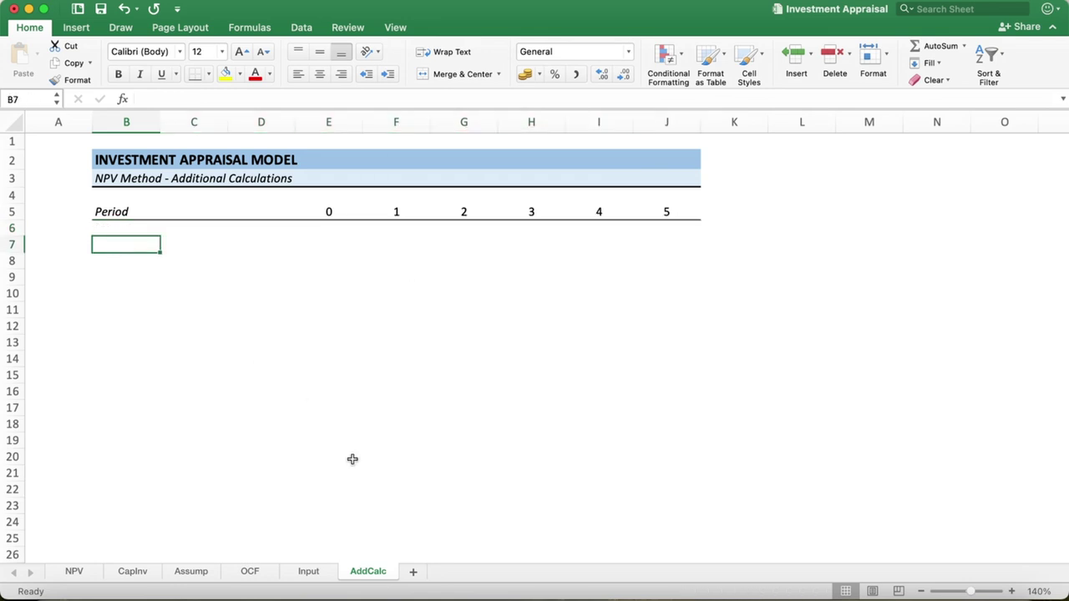
Step: Copy the 'Total capital expenditure except NWC' label from CapInv into AddCalc B7
click(134, 572)
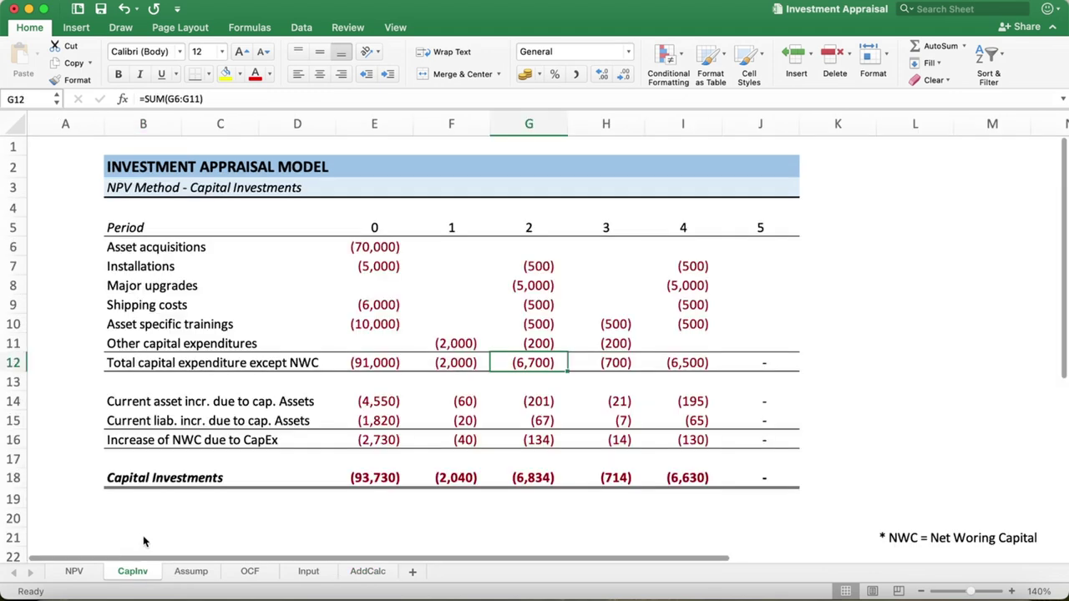
click(145, 364)
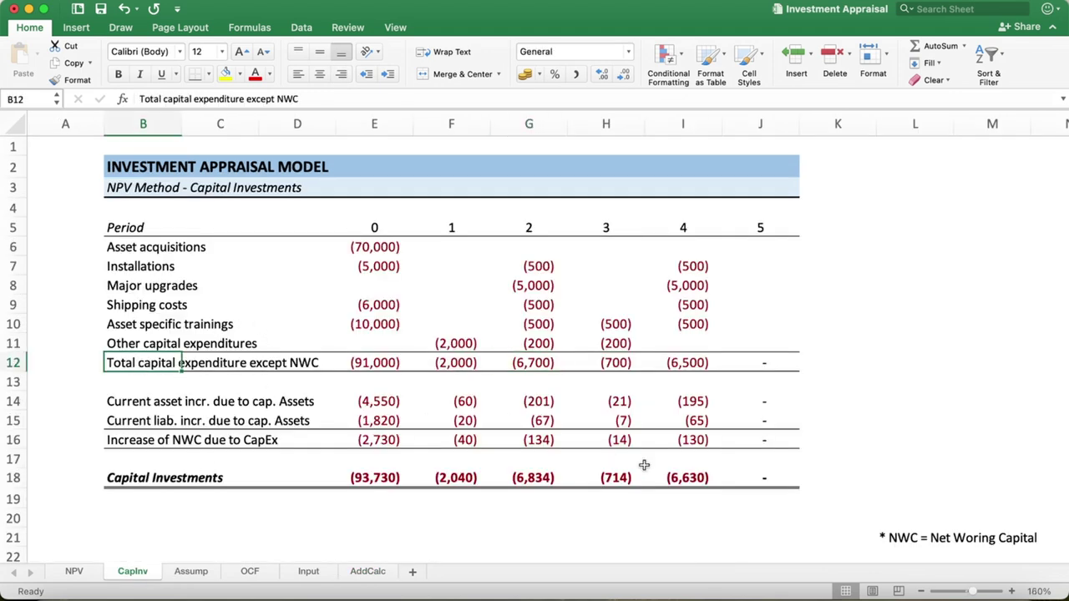
key(super+c)
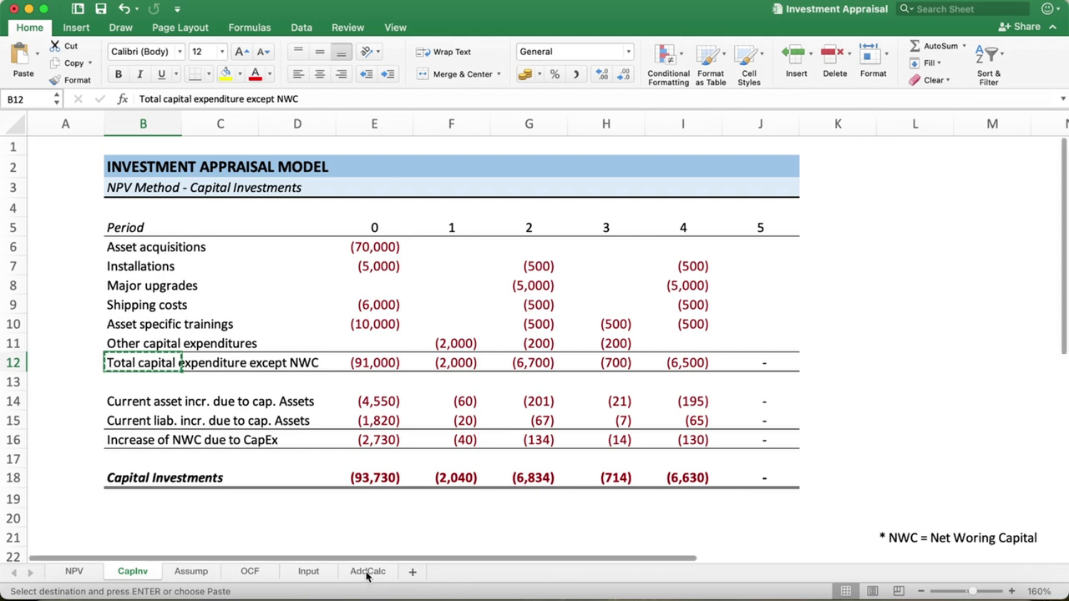
click(367, 573)
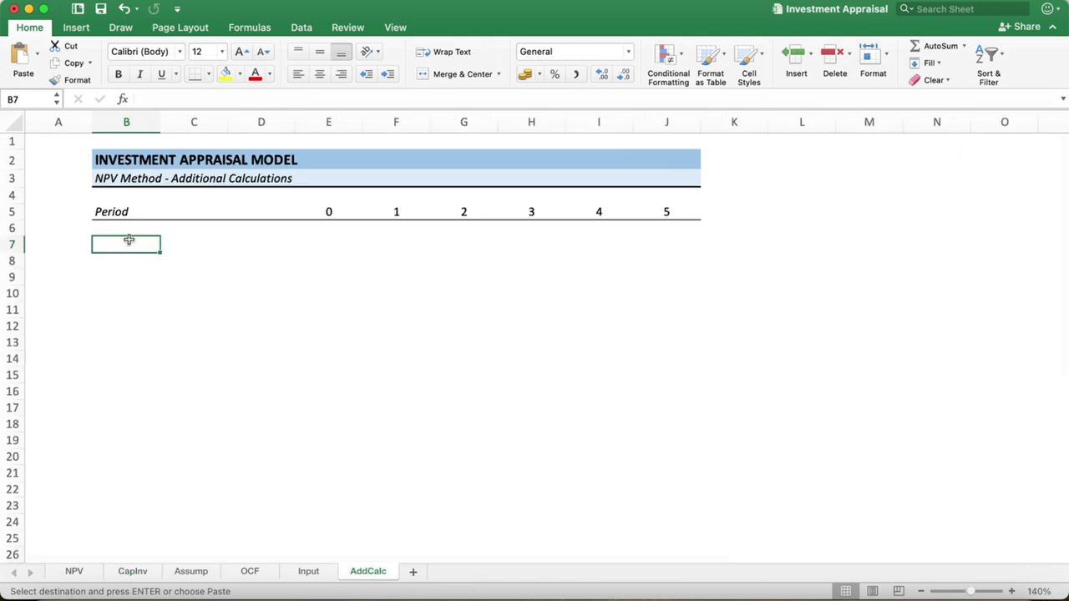
key(super+v)
Step: Link E7:J7 to CapInv row 12 with =CapInv!E12 filled across, formatted as Number
click(339, 245)
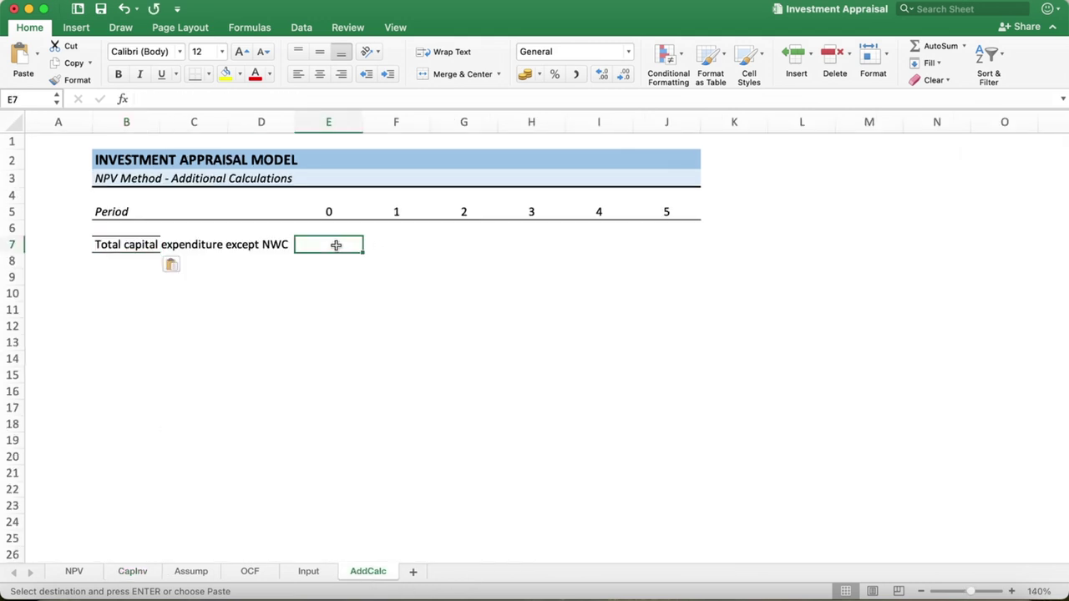
text(=)
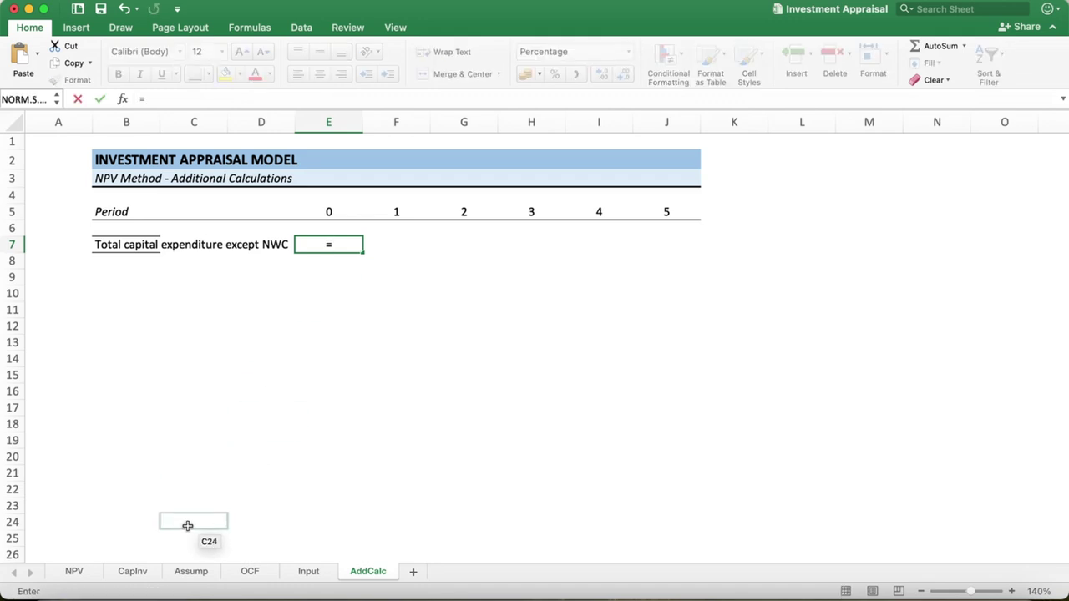
click(142, 574)
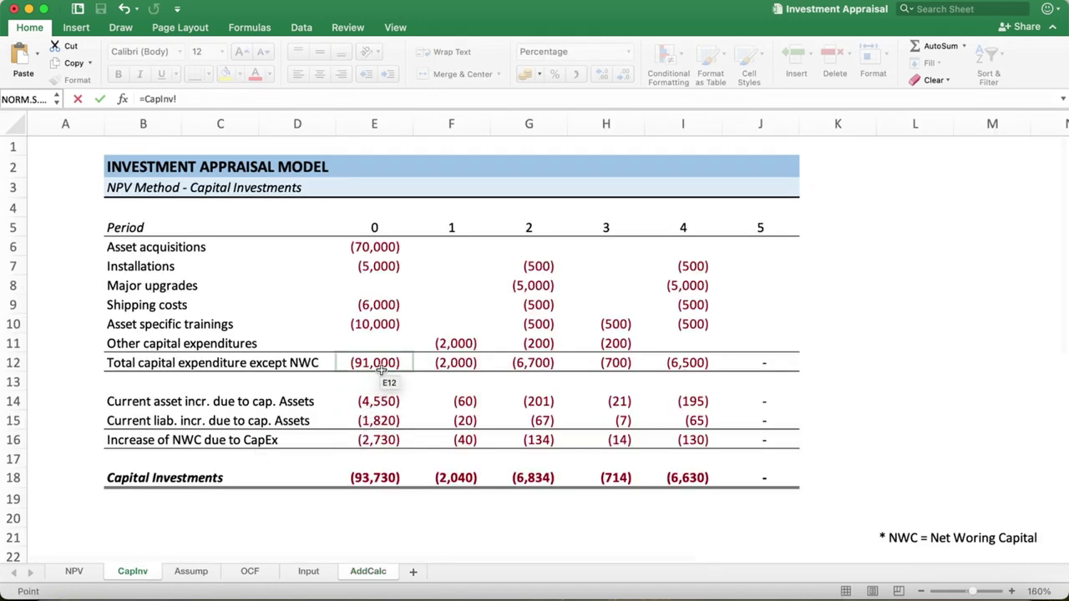
click(377, 365)
key(Return)
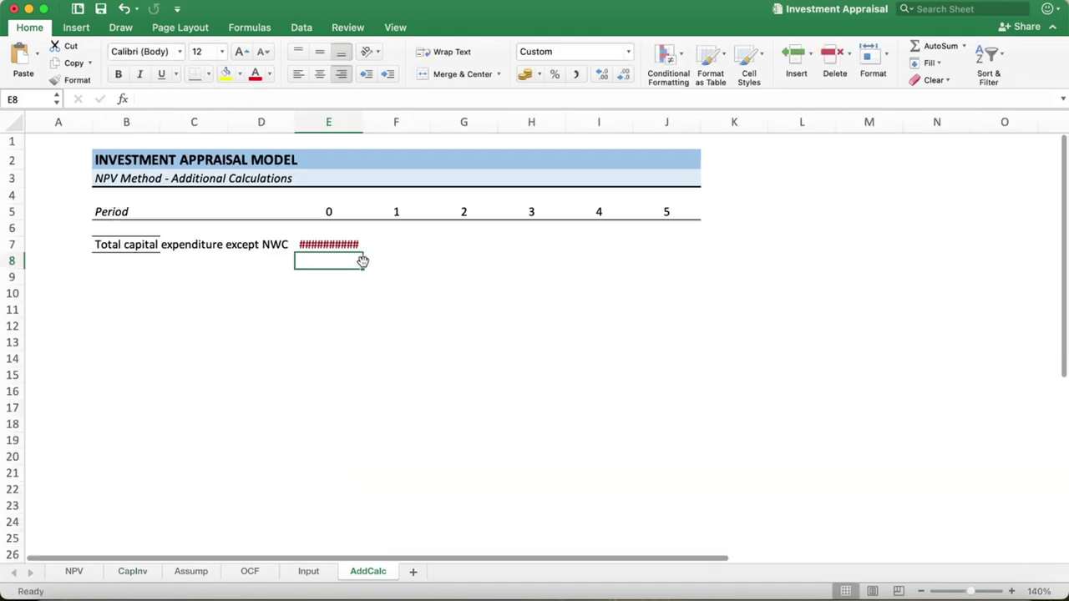
click(345, 245)
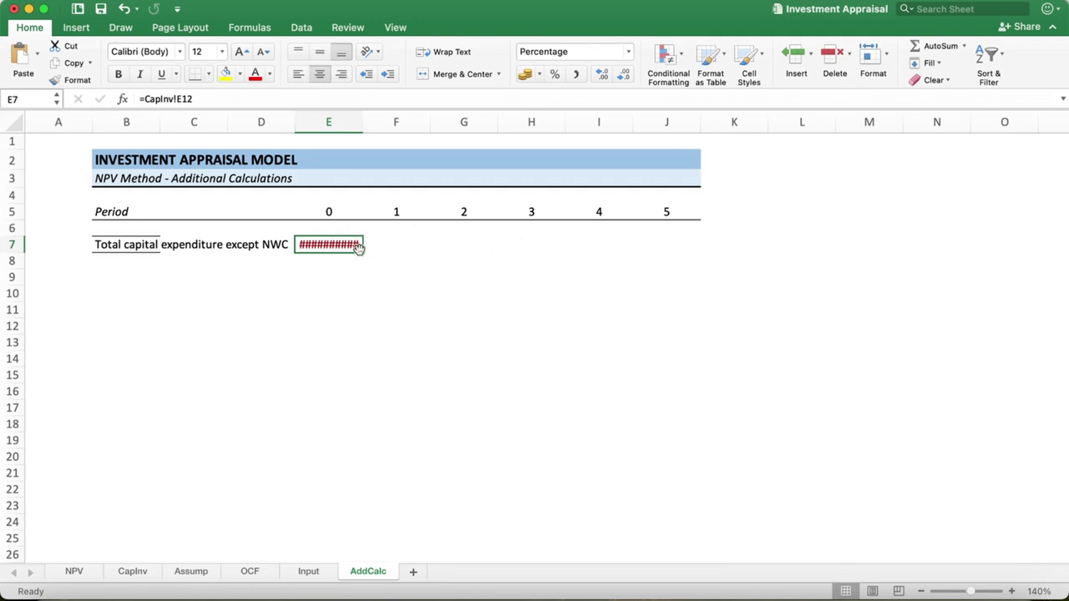
drag(362, 251, 678, 253)
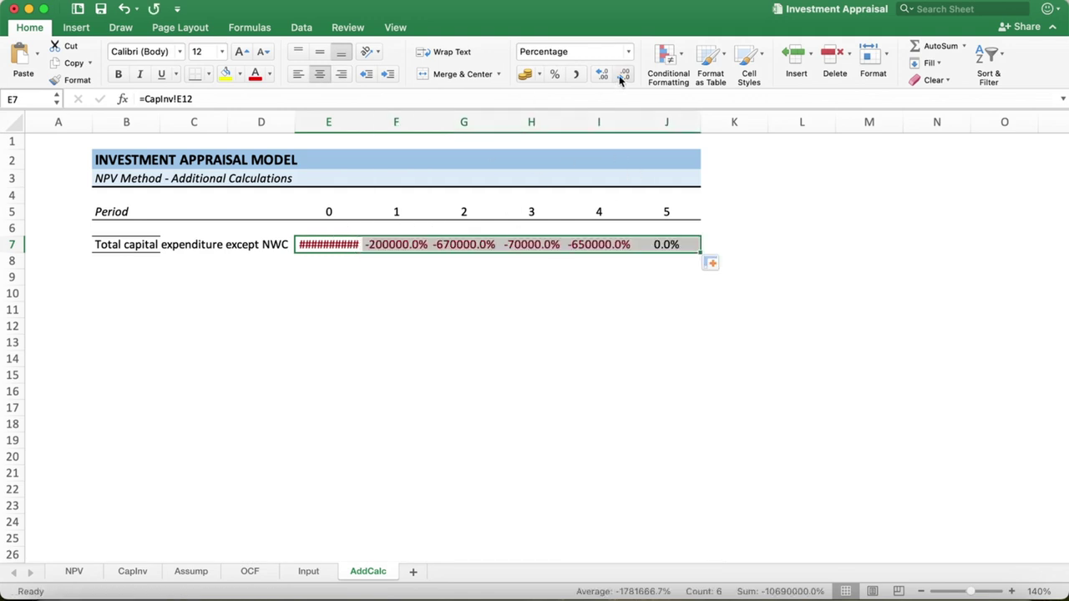
click(630, 53)
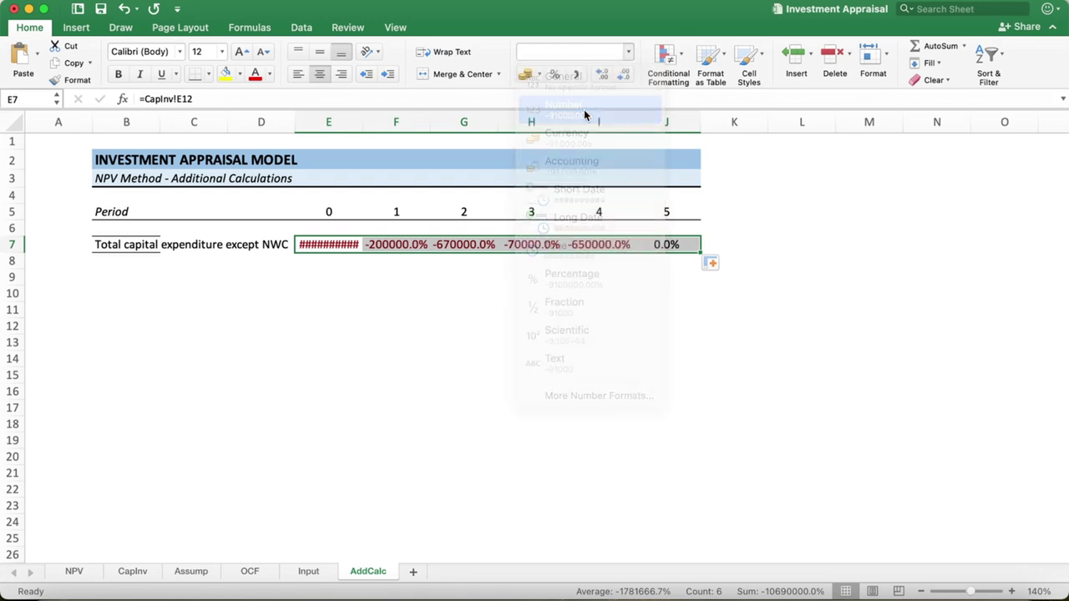
click(644, 159)
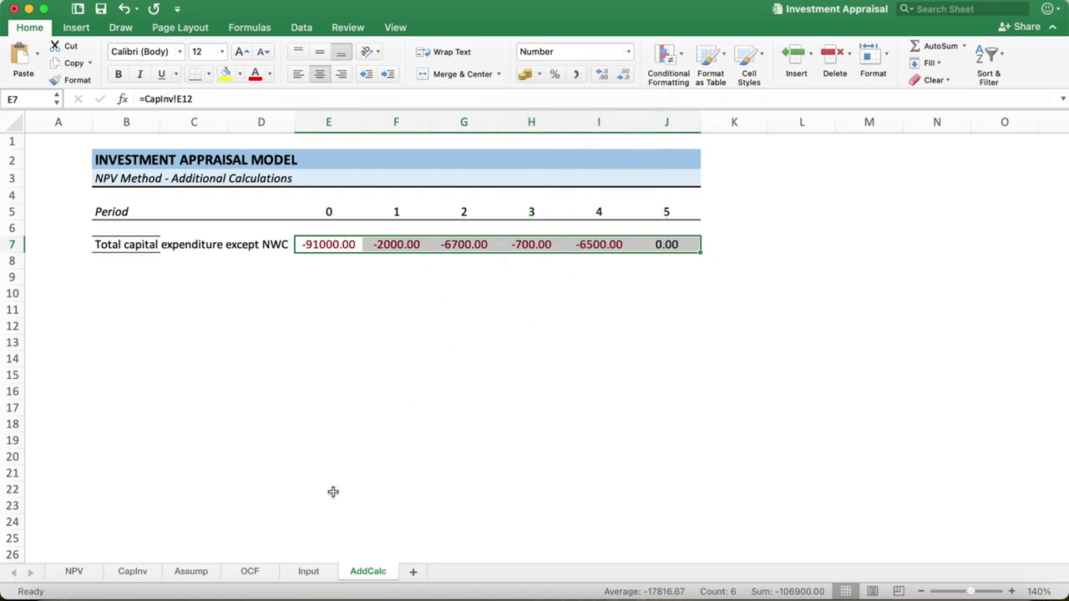
click(306, 573)
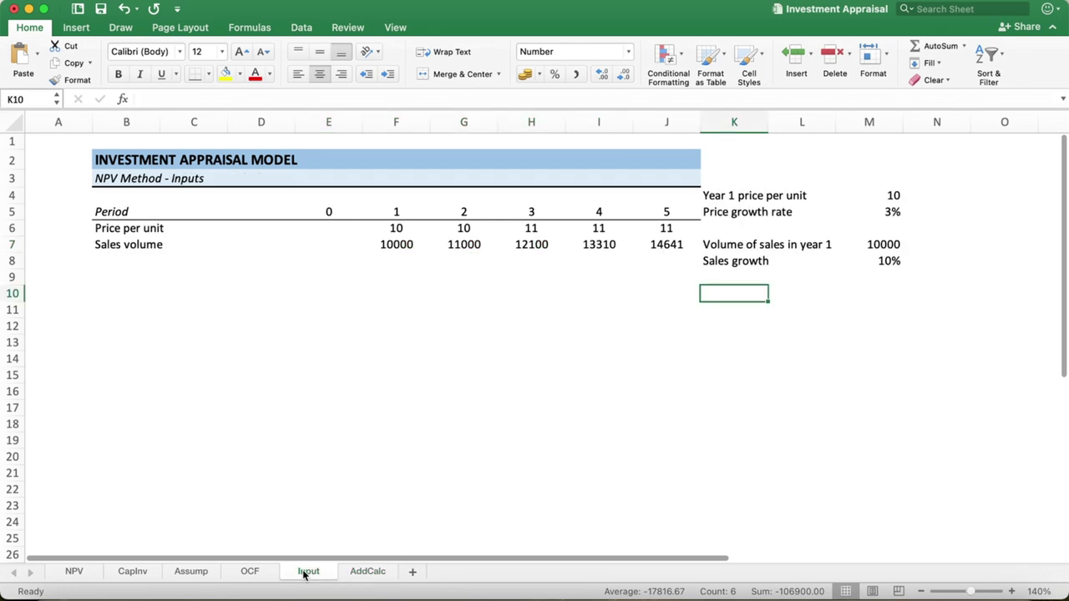
Step: Pick up the number format of OCF's operating expense cell G7 with Format Painter
click(251, 573)
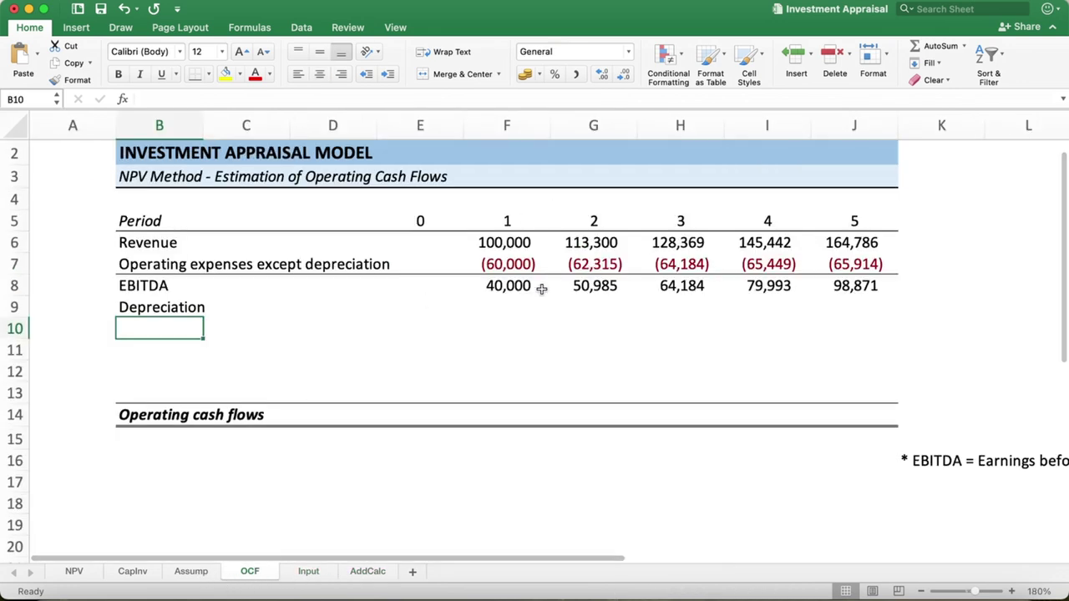
click(191, 571)
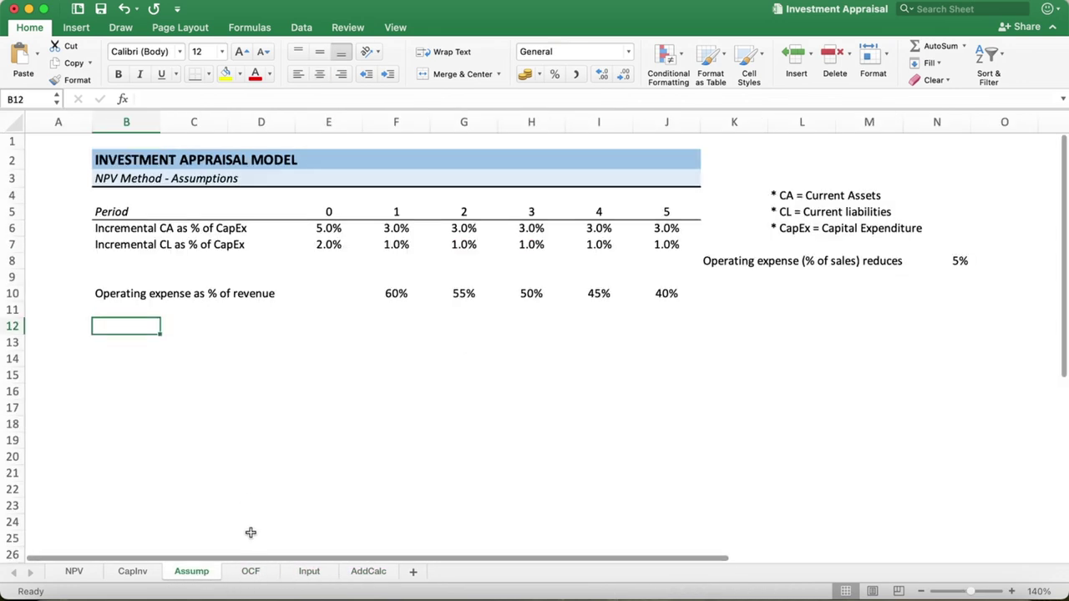
click(250, 572)
click(594, 264)
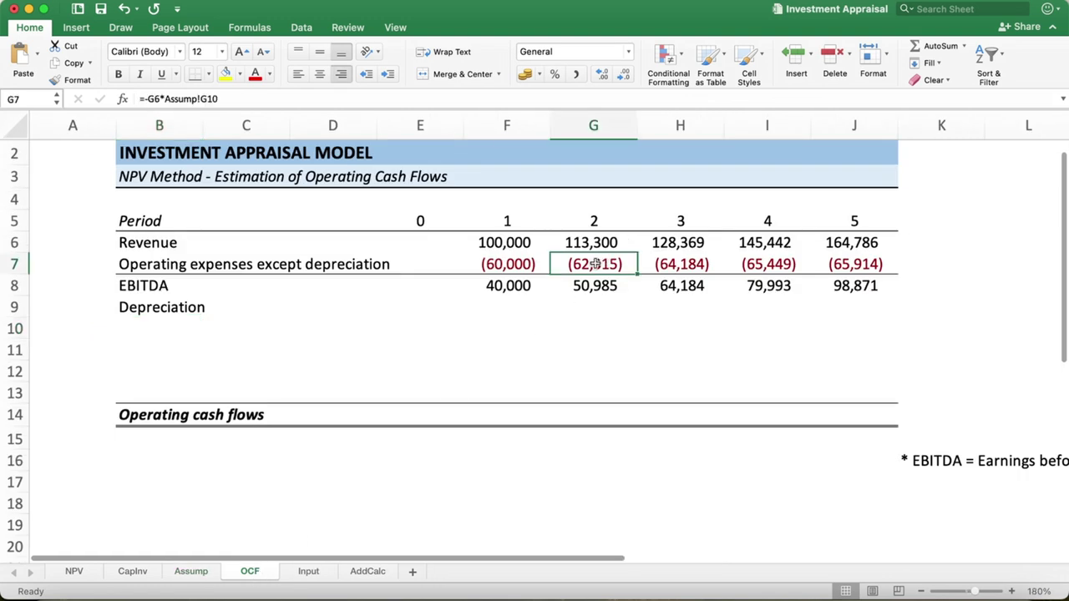
click(71, 79)
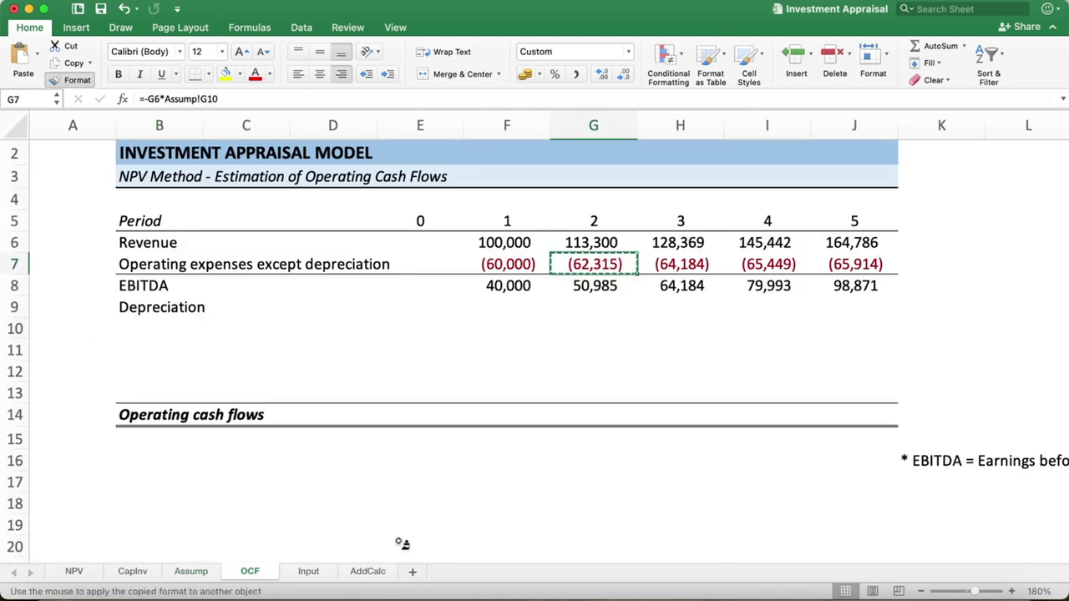
Step: Paint the bracketed accounting format onto AddCalc's capex values E7:J7
click(367, 571)
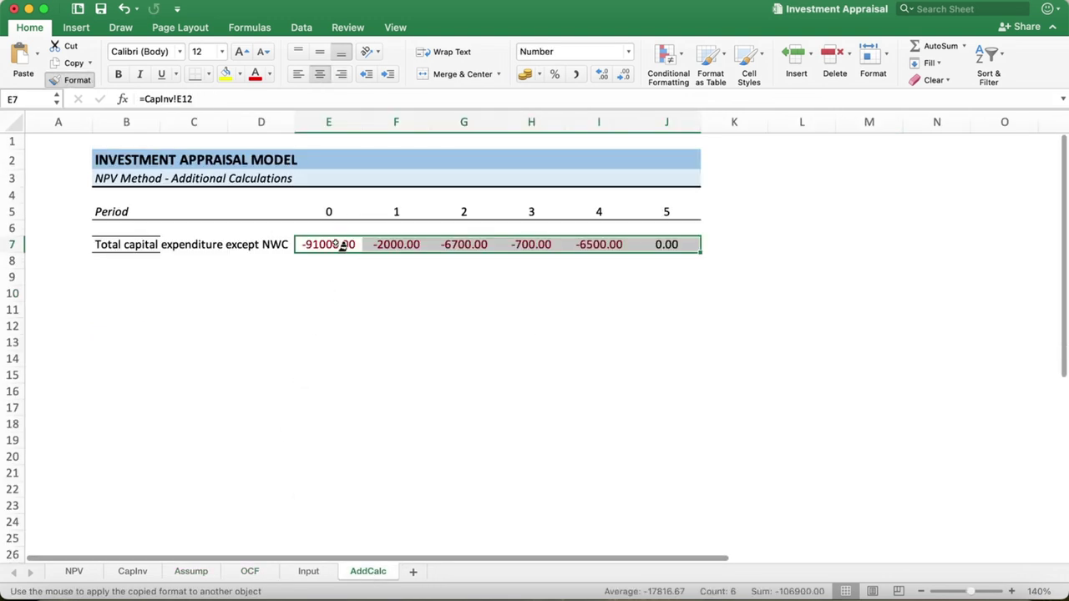
drag(345, 242, 659, 244)
click(490, 327)
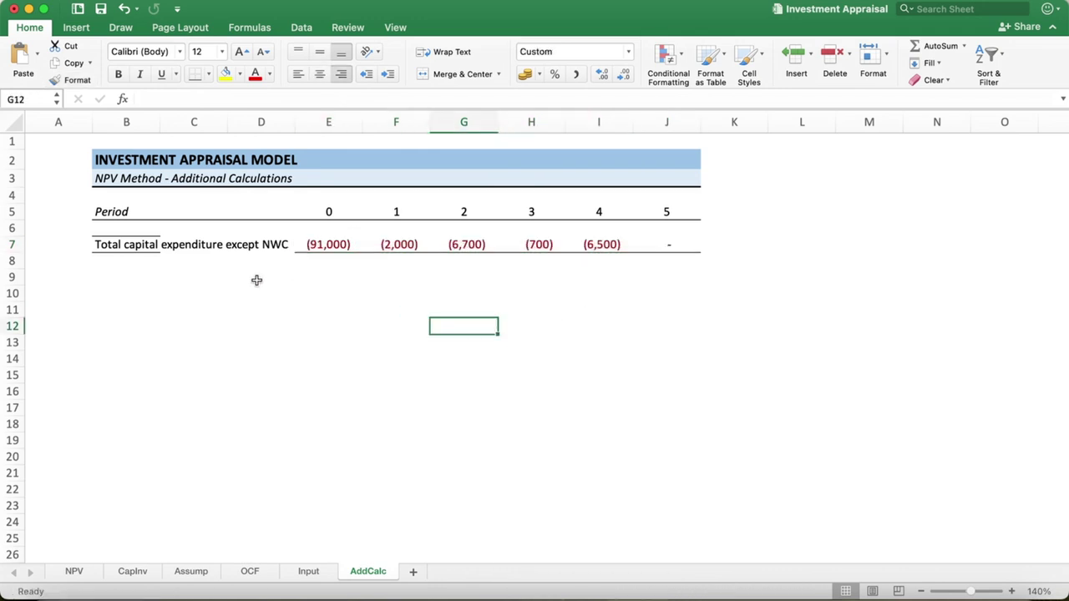
Step: Remove all borders from row B7:J7 and compare it against CapInv
click(106, 243)
mouse_move(106, 241)
mouse_down()
mouse_move(681, 257)
mouse_move(680, 246)
mouse_up()
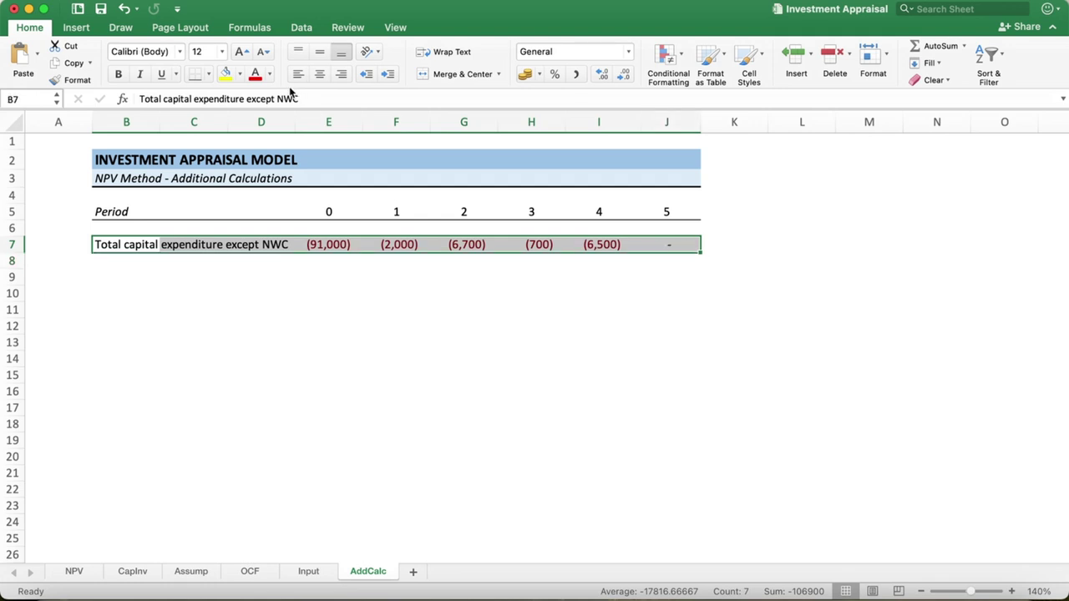
click(209, 75)
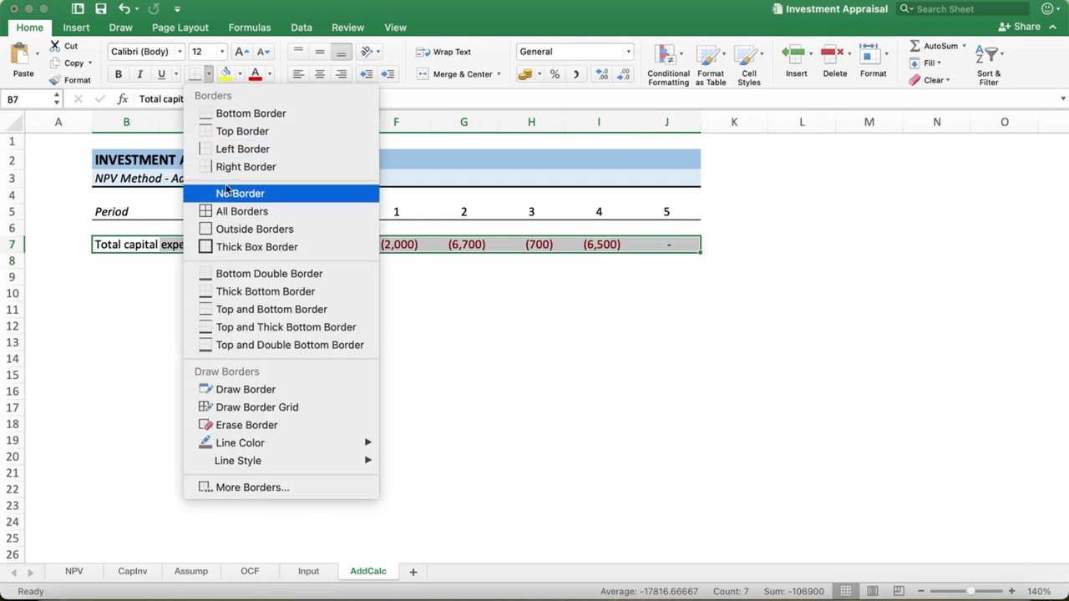
click(226, 197)
click(585, 359)
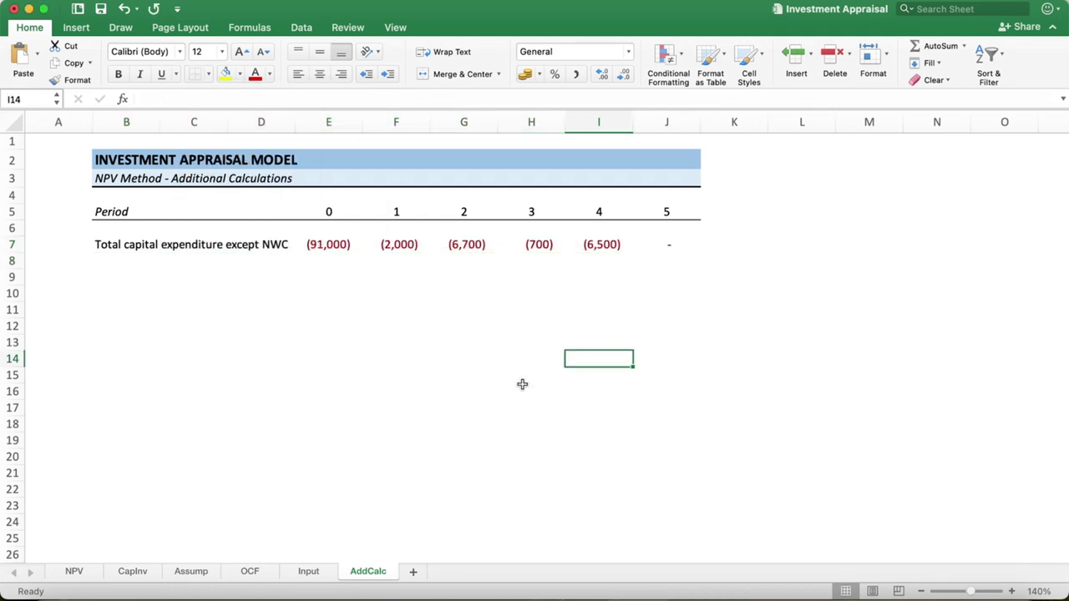
click(436, 306)
click(163, 249)
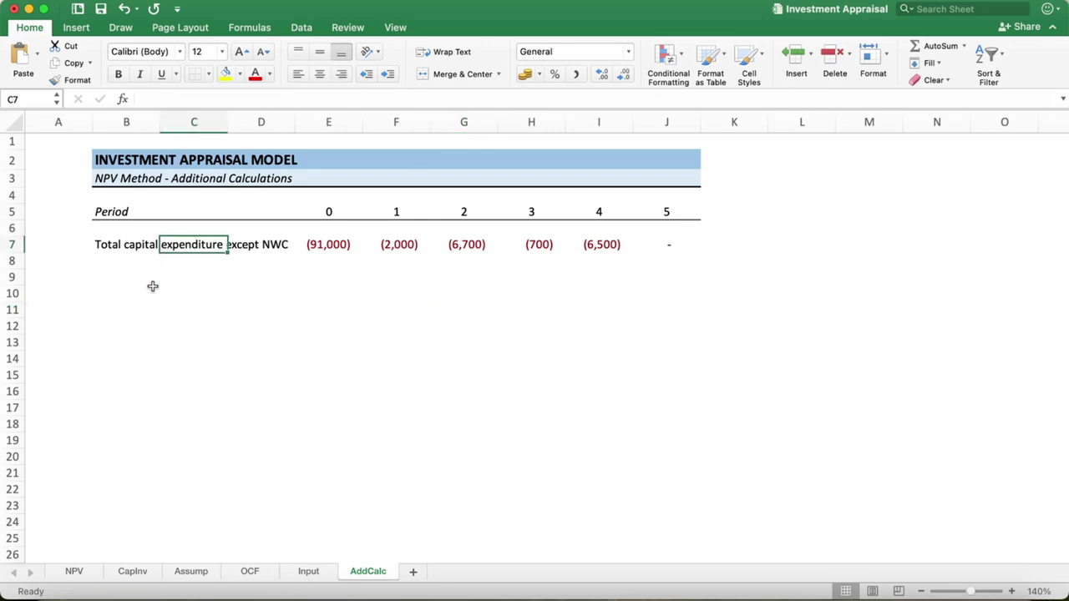
click(134, 571)
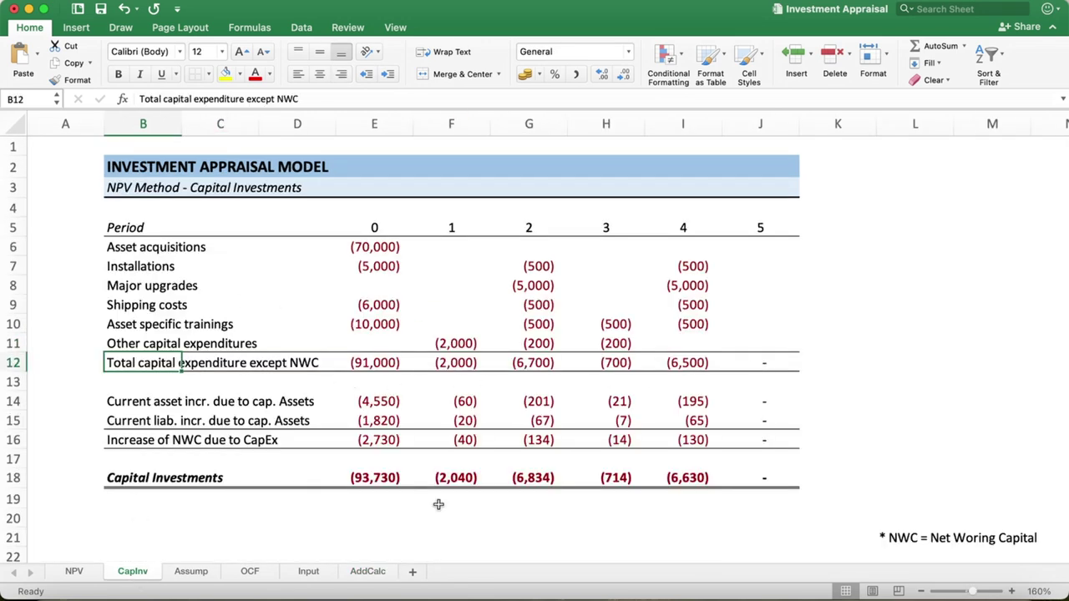
click(375, 573)
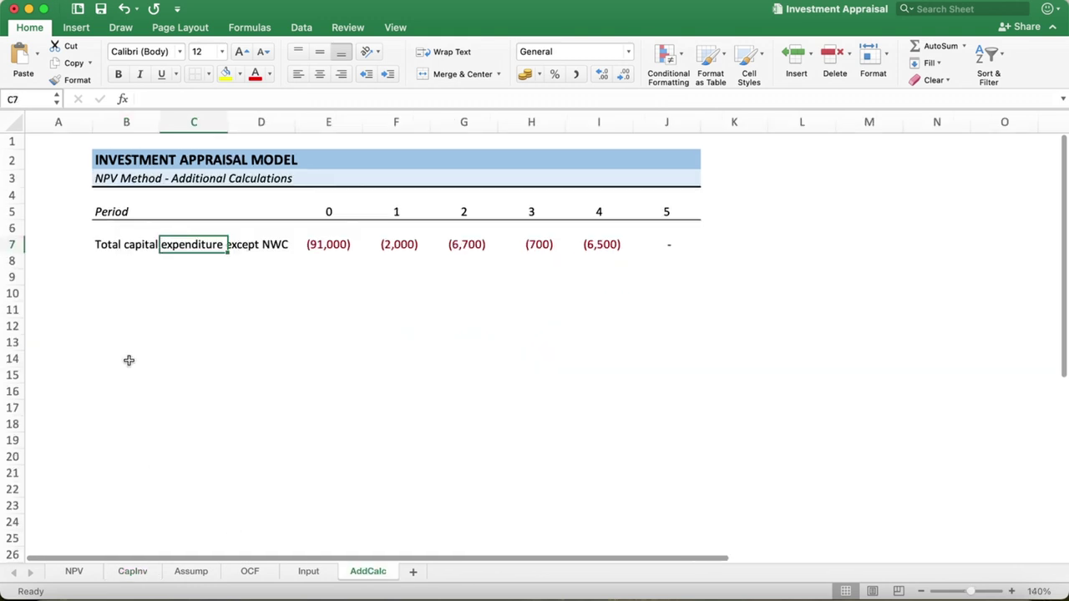
click(118, 262)
Step: Enter the label 'Cumulative CapEx except NWC' in B8 and move to F8
text(Cumulative CapEx except)
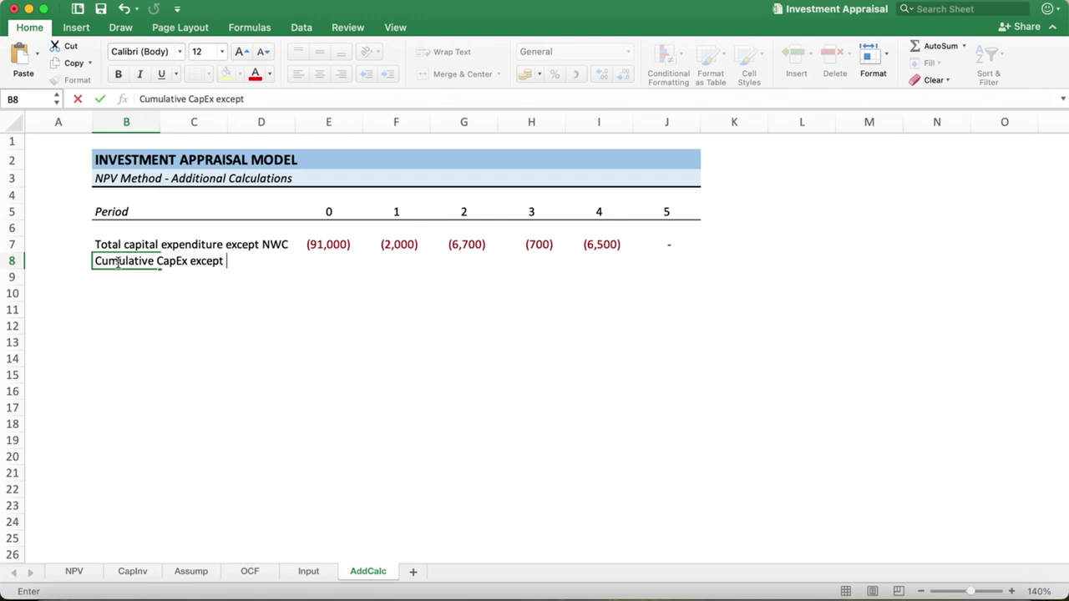
key(Right)
key(Right)
key(Right)
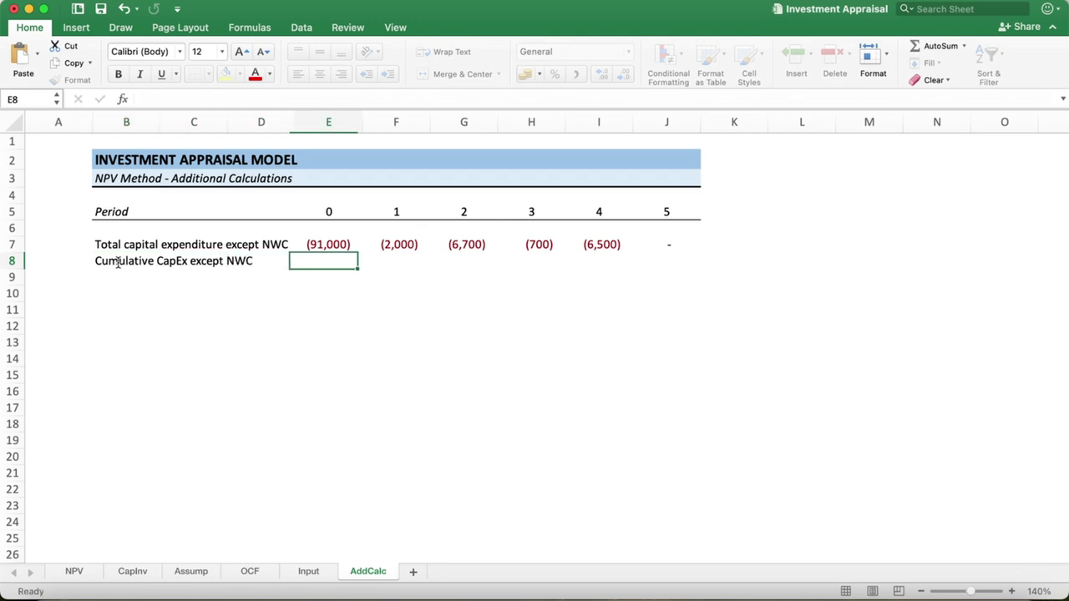
key(Right)
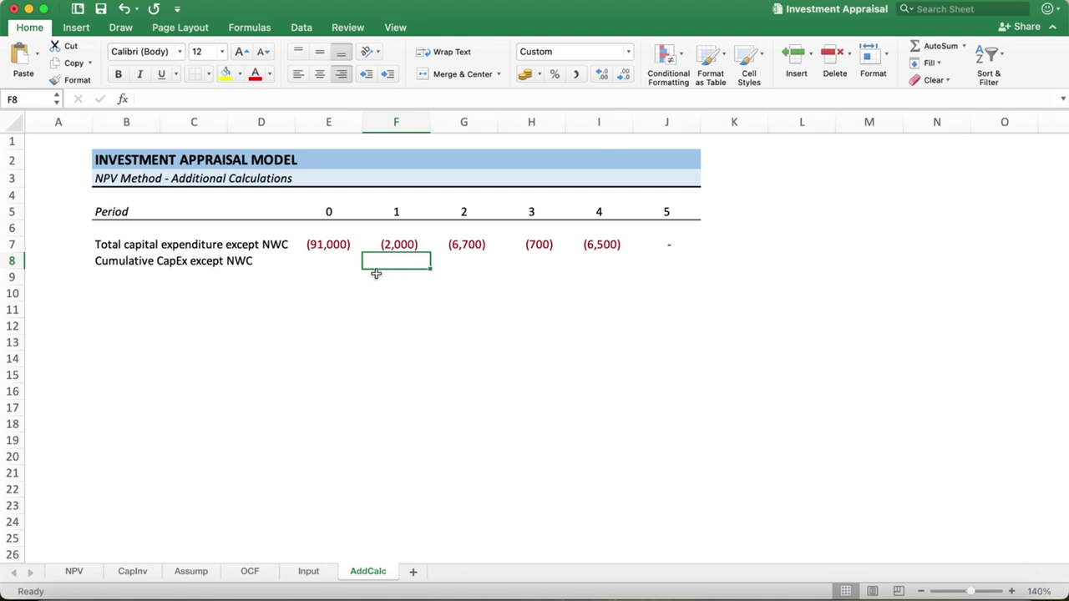
Step: Enter =E7+F7 in F8 for the period 1 cumulative CapEx
text(=)
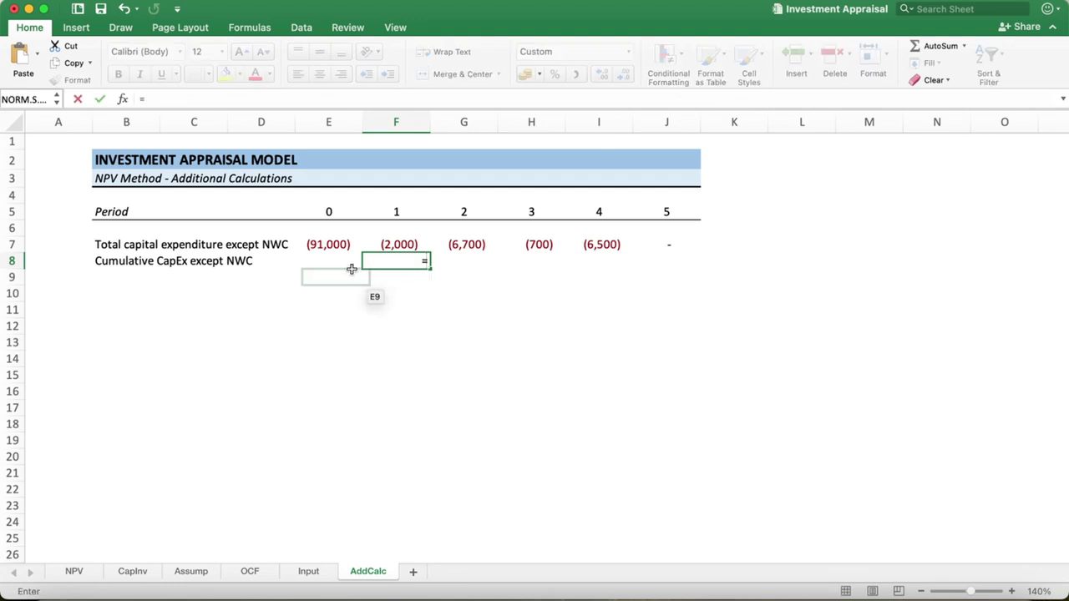
click(324, 243)
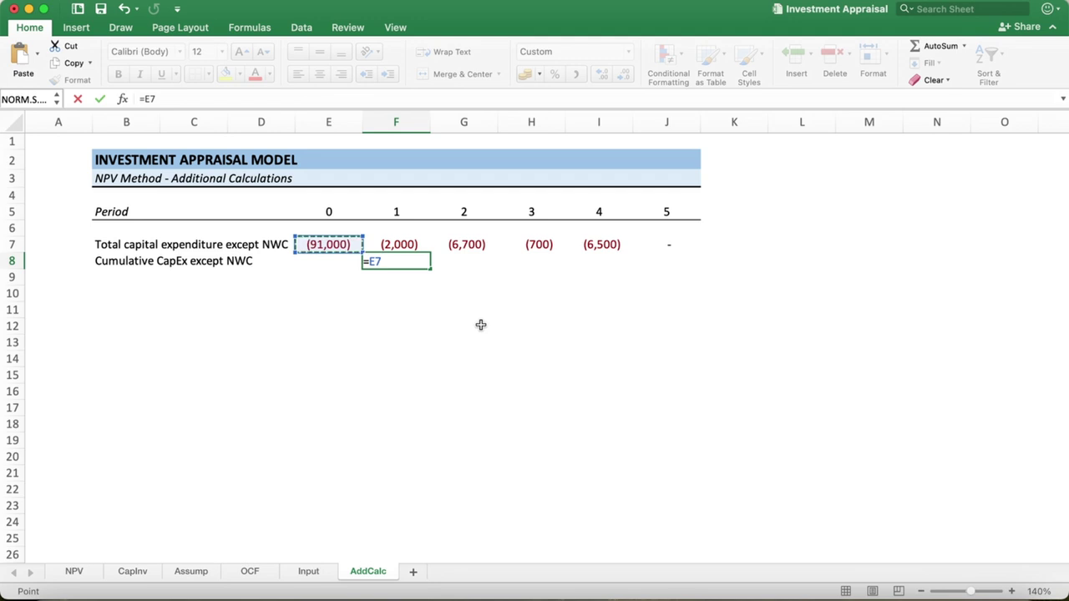
text(+)
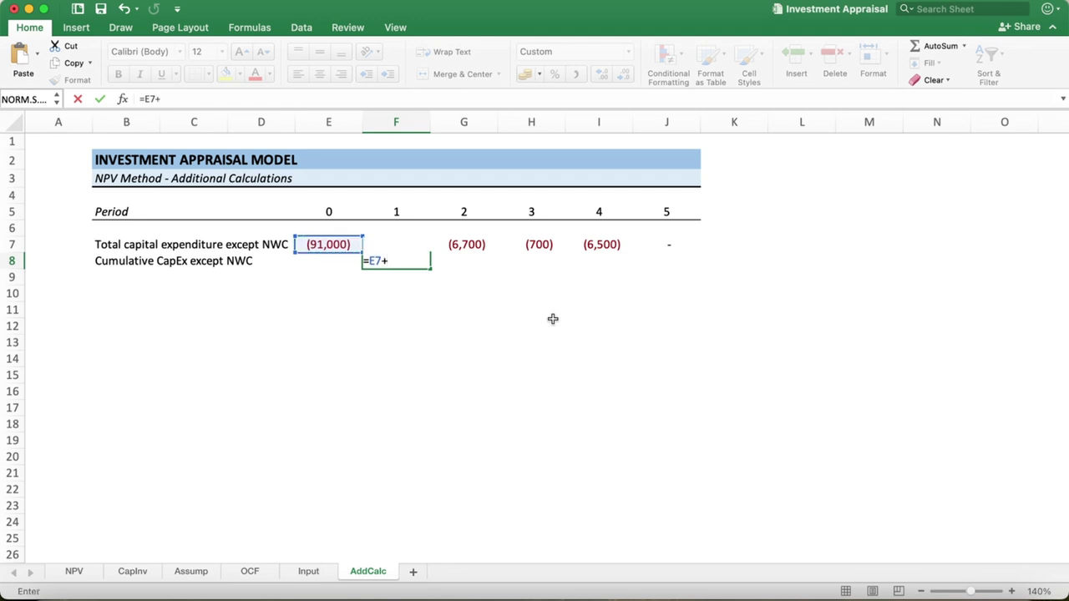
key(Right)
key(Up)
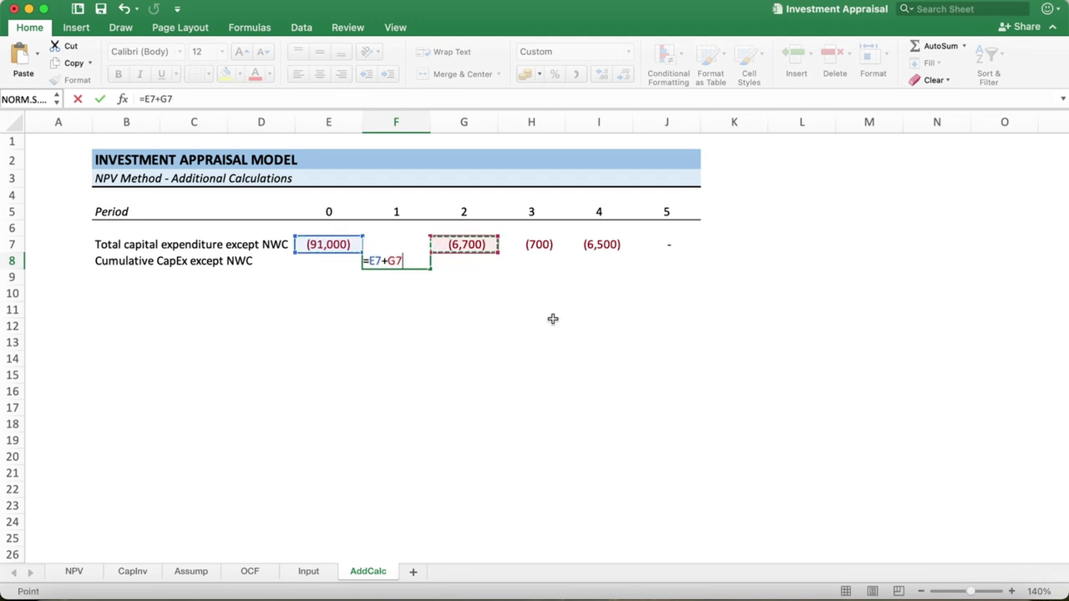
key(Left)
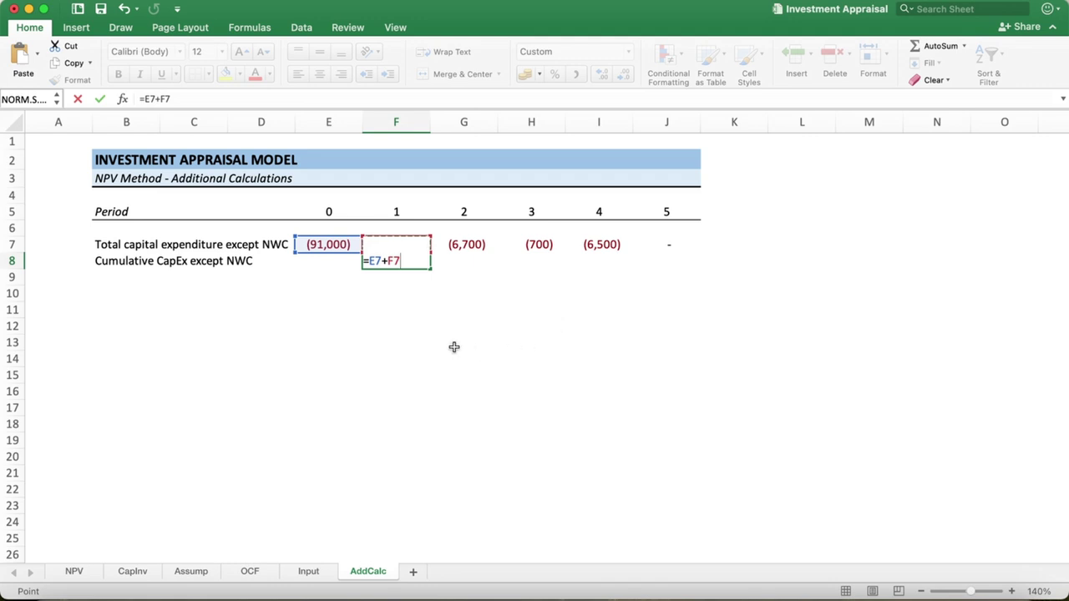
key(Return)
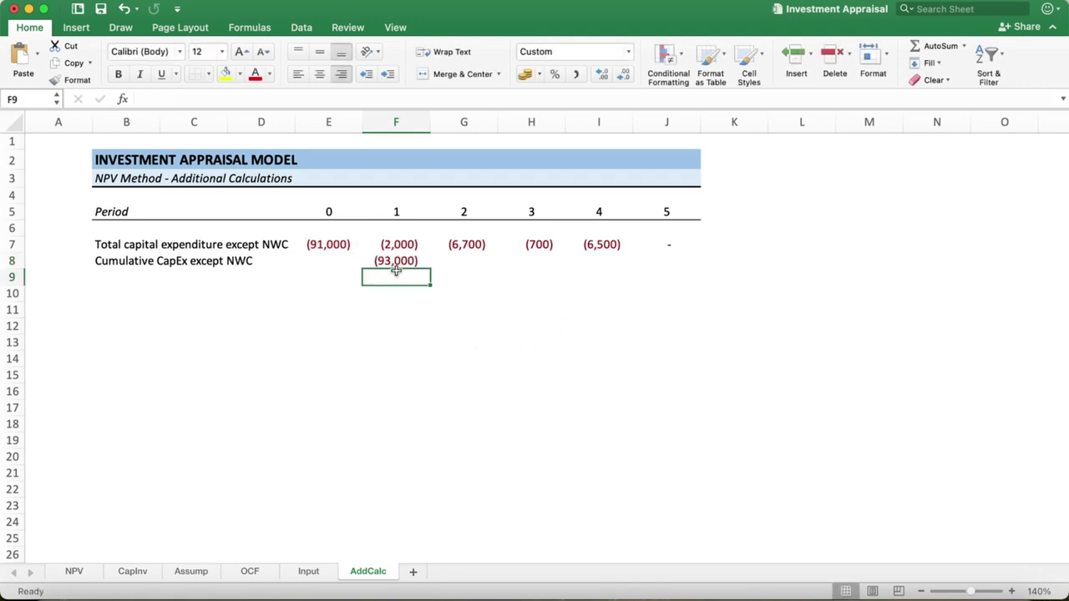
click(397, 261)
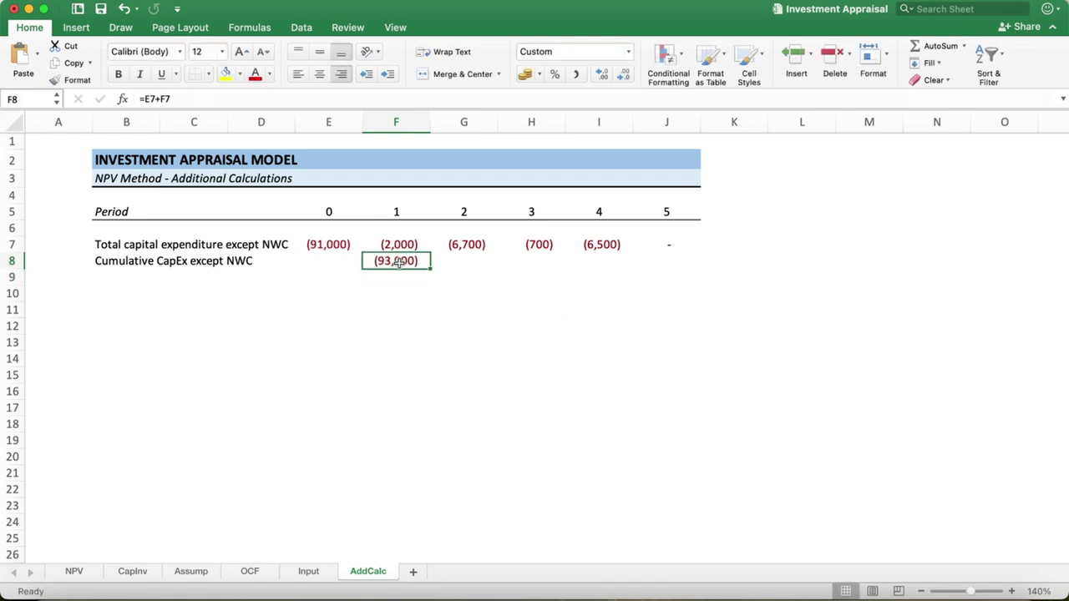
Step: Enter =F8+G7 in G8 for the period 2 running total
click(468, 262)
text(=)
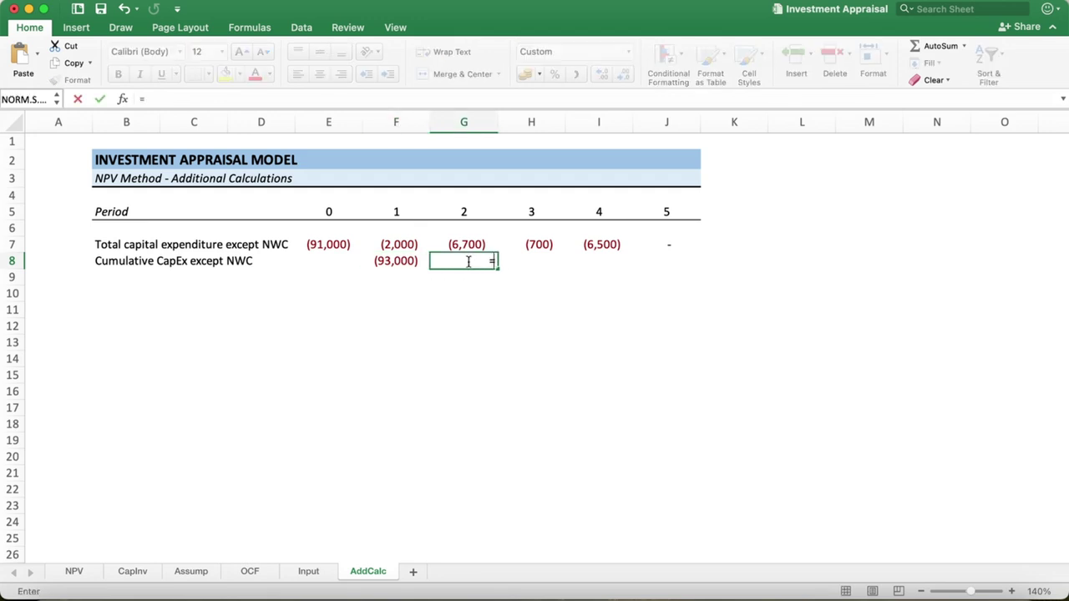
click(393, 260)
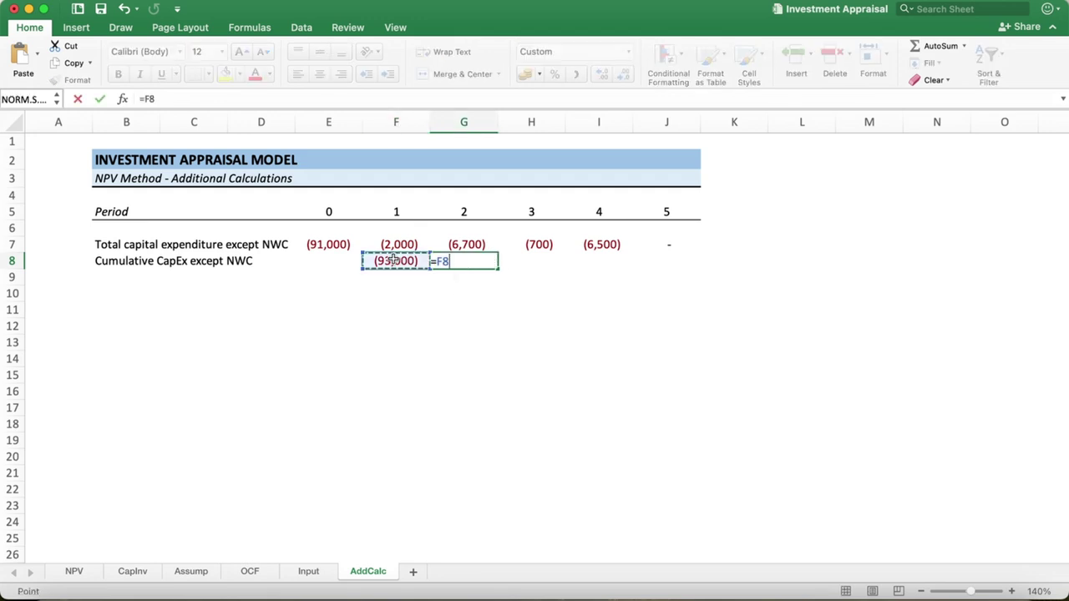
text(+)
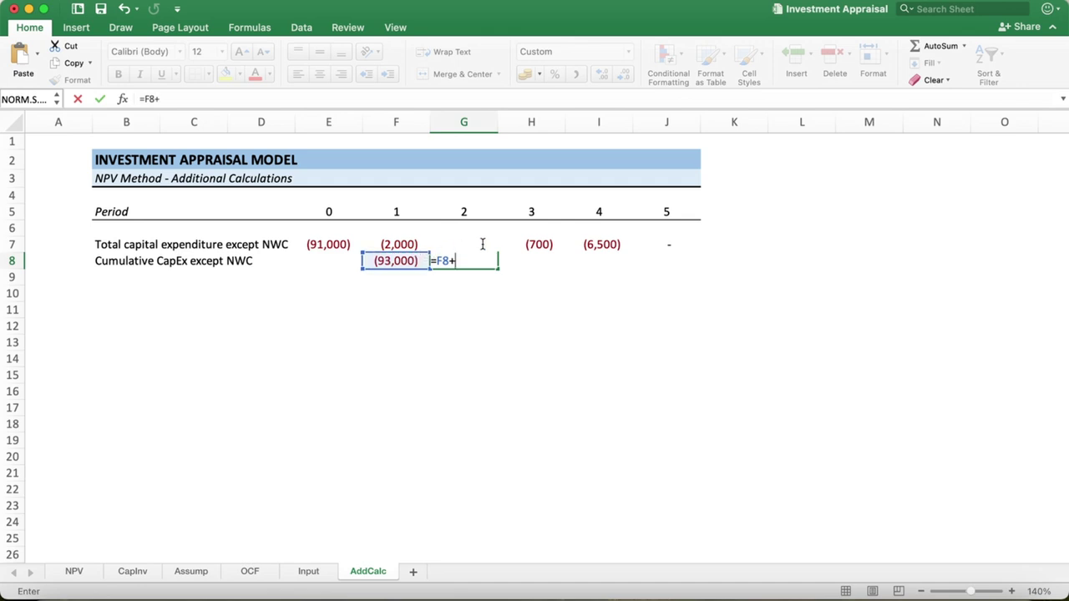
click(482, 244)
key(Right)
key(Left)
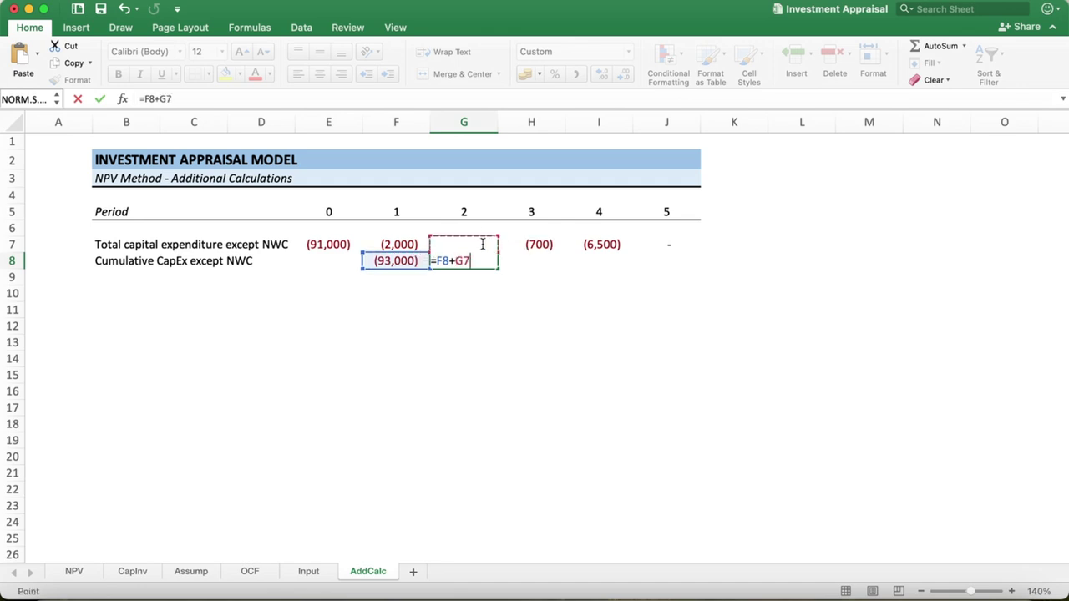
key(Return)
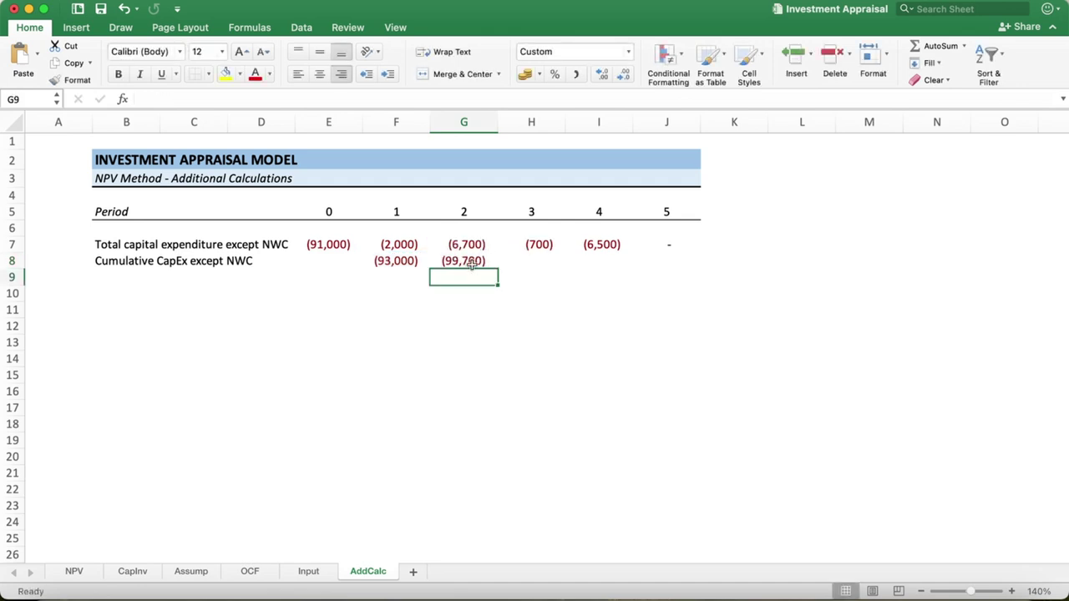
Step: Fill G8's formula across to J8 and shrink the H8:J8 font so totals fit
click(472, 264)
drag(497, 269, 675, 269)
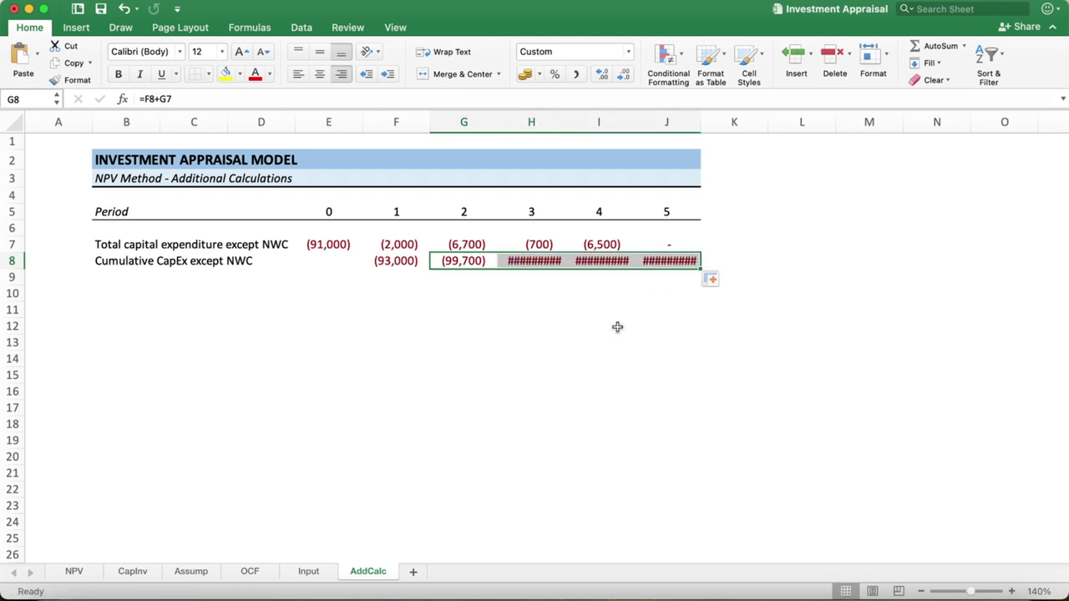
click(532, 264)
click(557, 309)
click(539, 264)
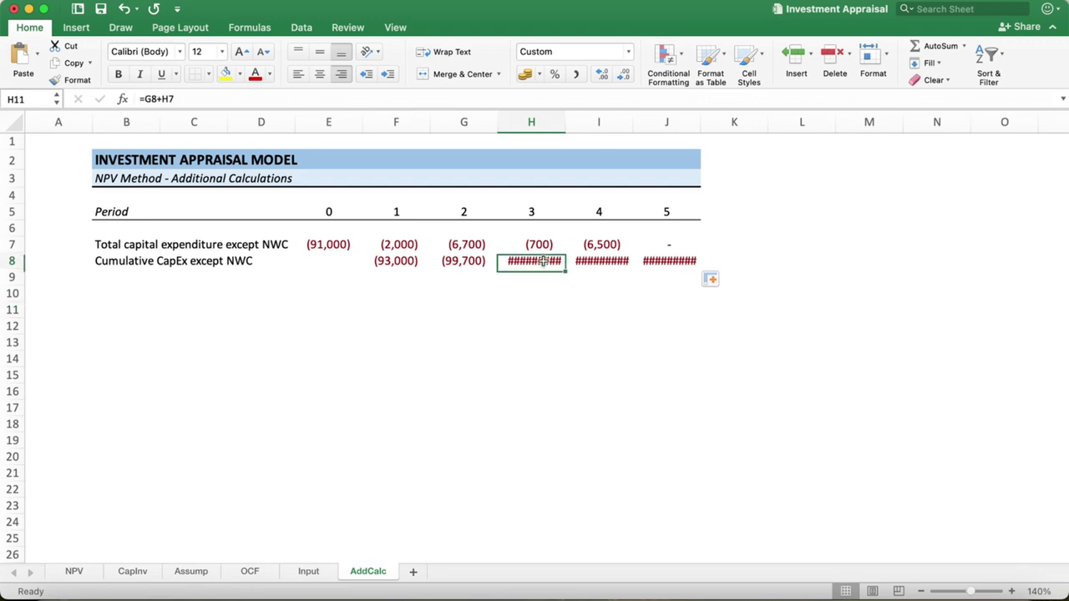
drag(568, 262, 670, 264)
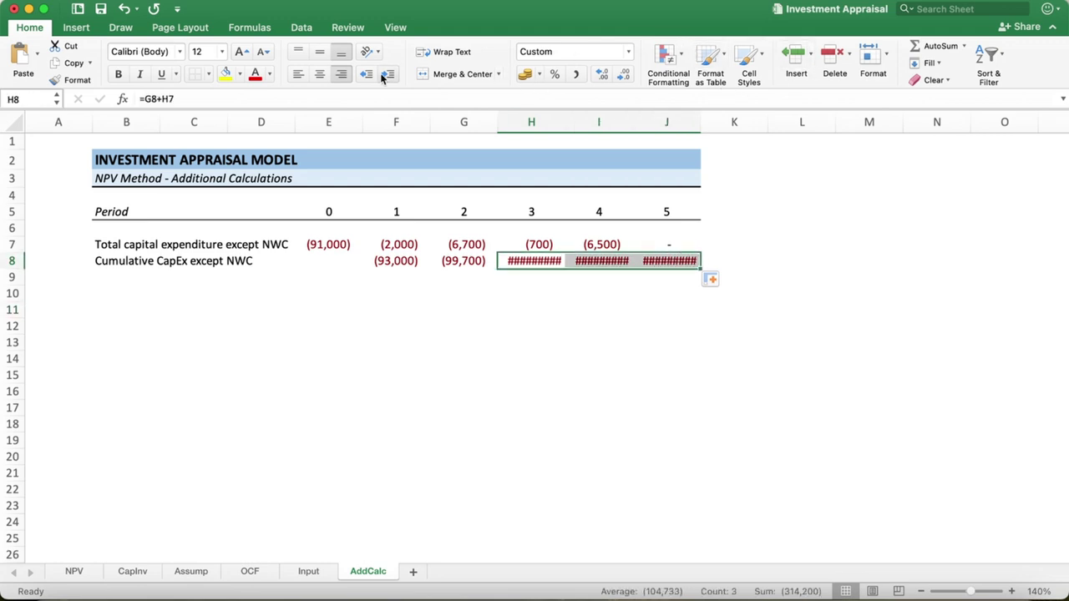
click(266, 52)
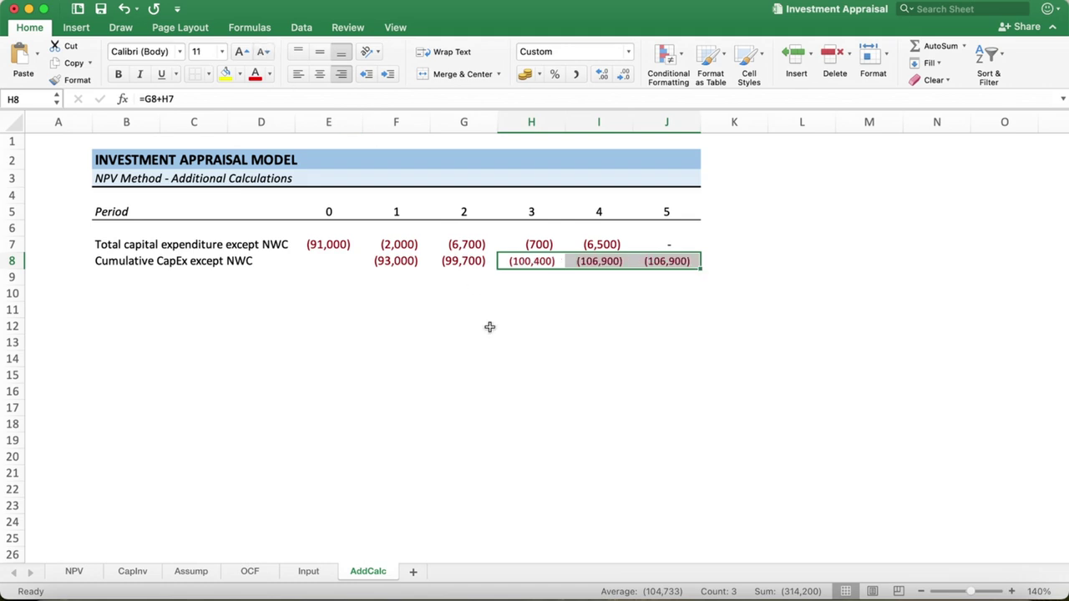
click(582, 329)
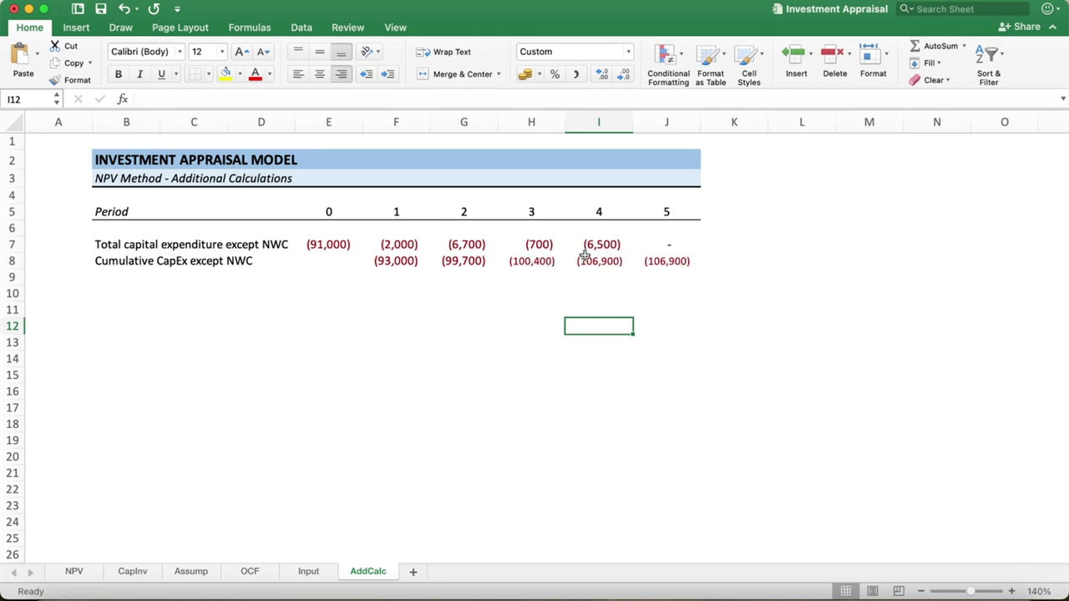
Step: Start a depreciation formula =AddCalc!F8* in OCF cell F9
click(106, 290)
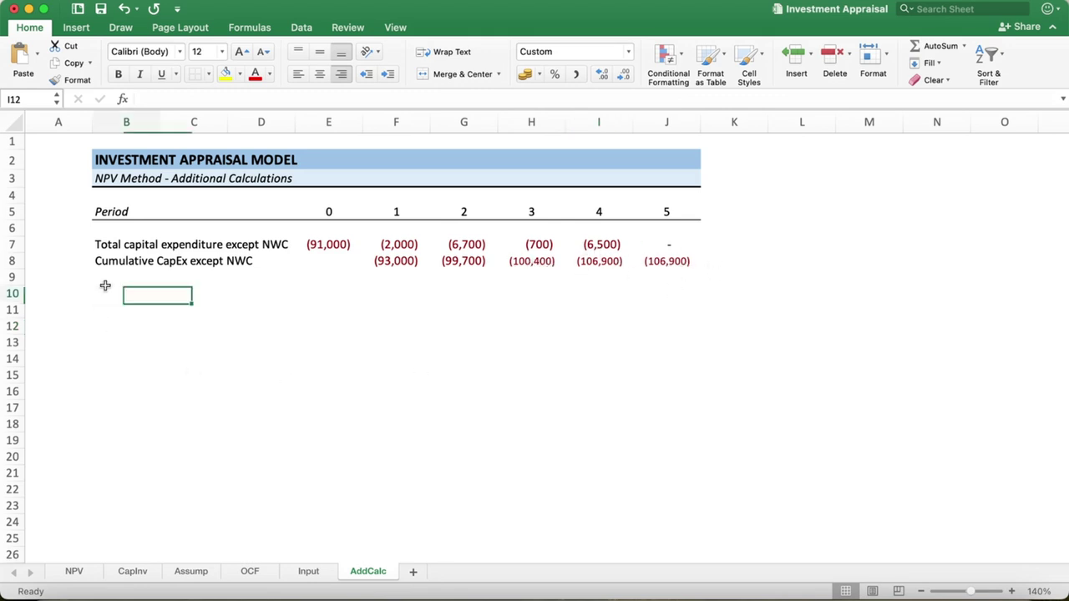
click(249, 572)
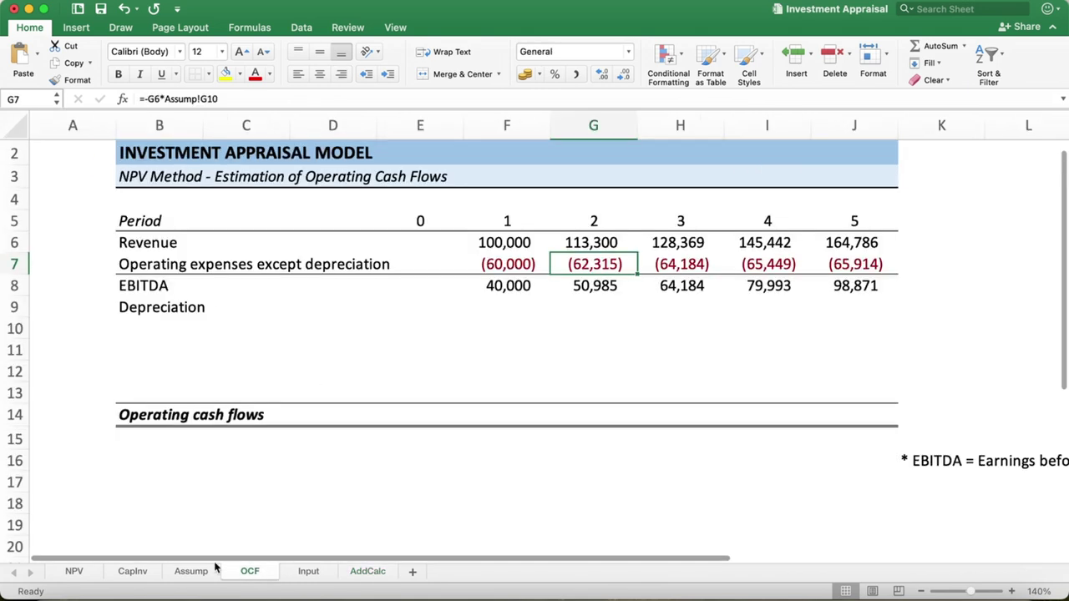
click(514, 310)
text(=)
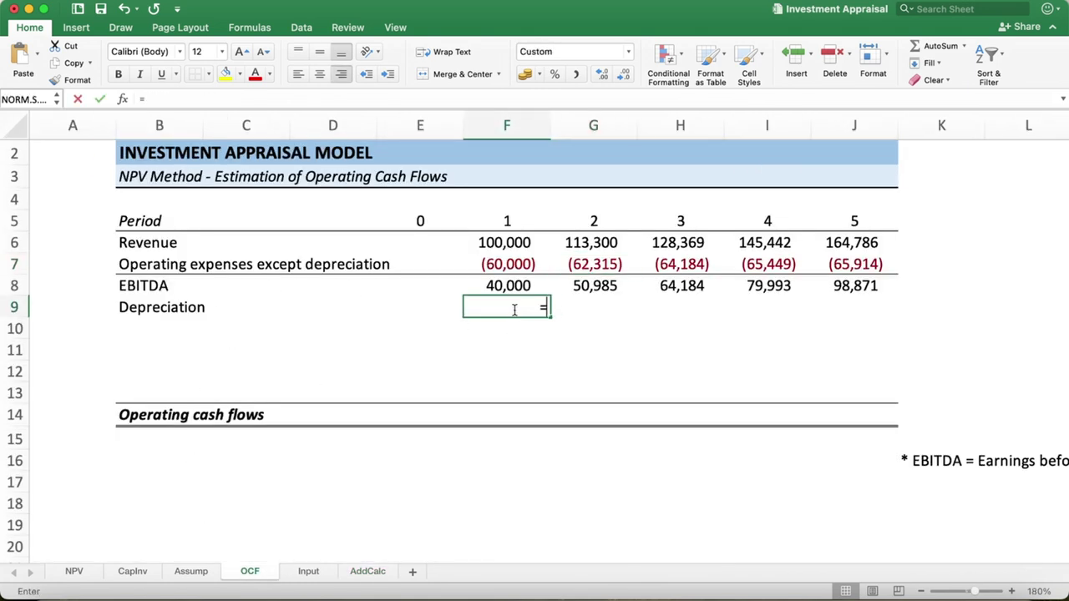
click(367, 572)
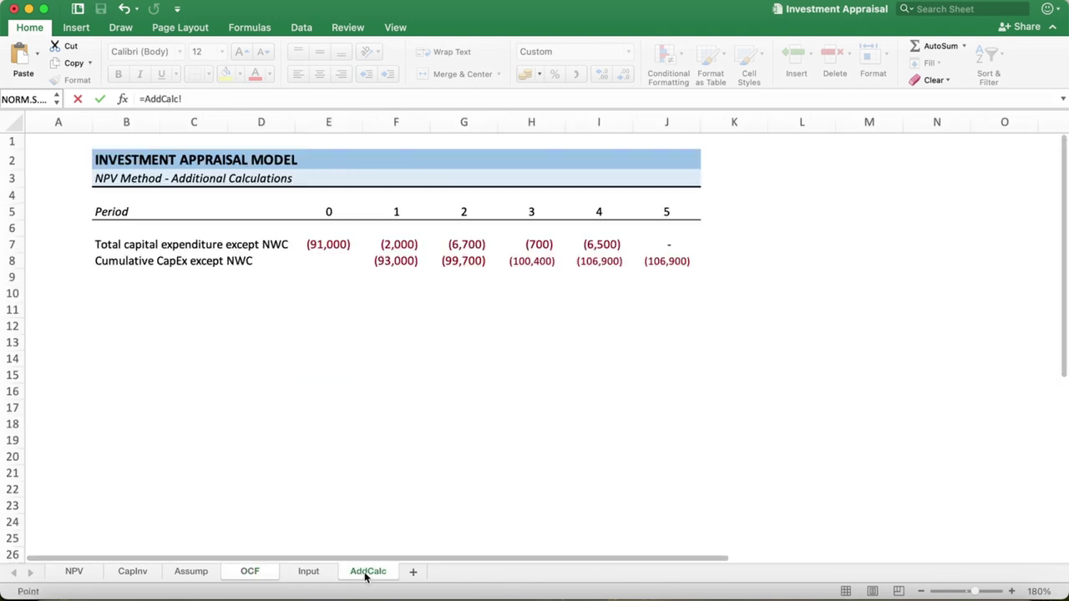
click(395, 262)
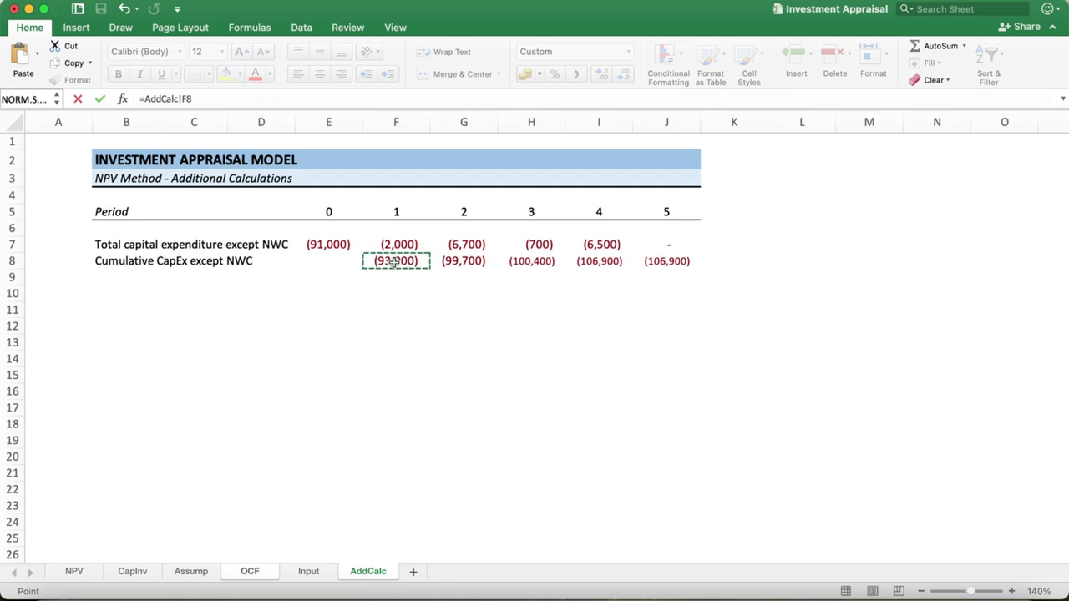
text(*)
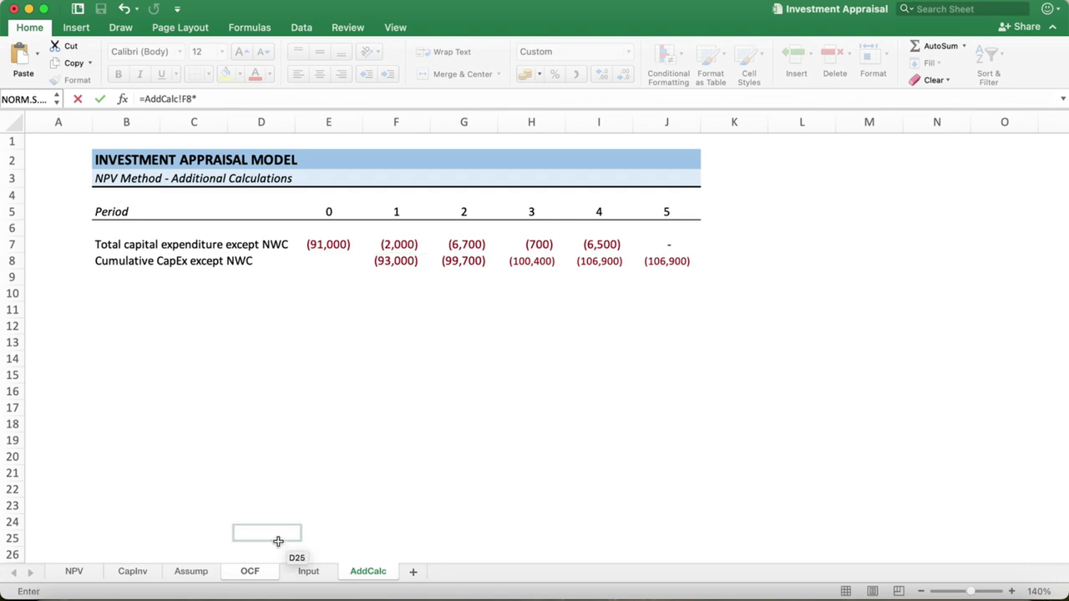
Step: Look for the rate on Assump and Input, abandon the formula, and show Assump
click(192, 573)
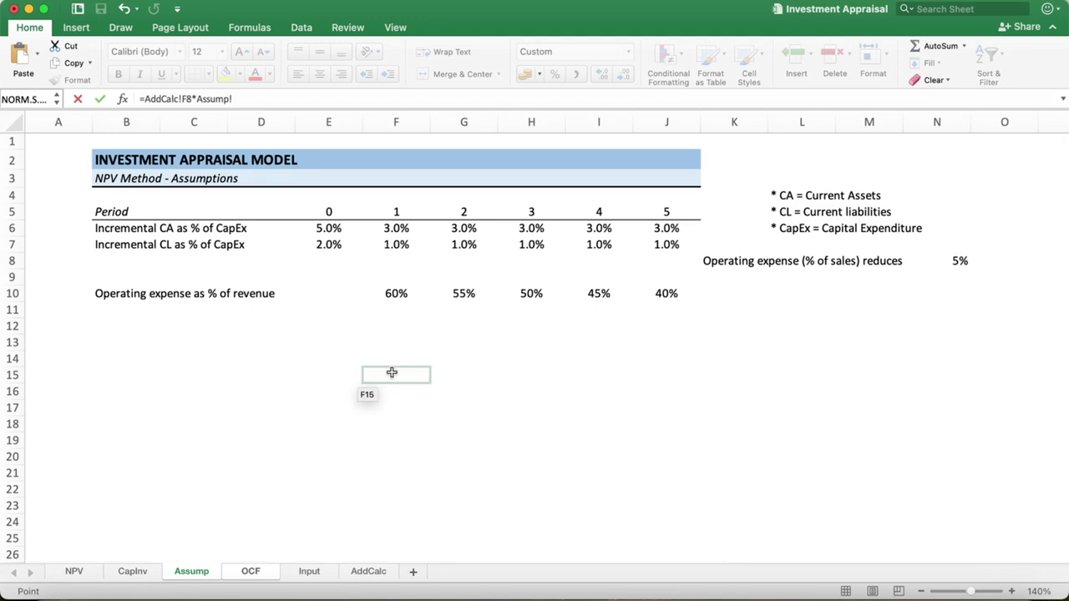
click(317, 571)
key(Escape)
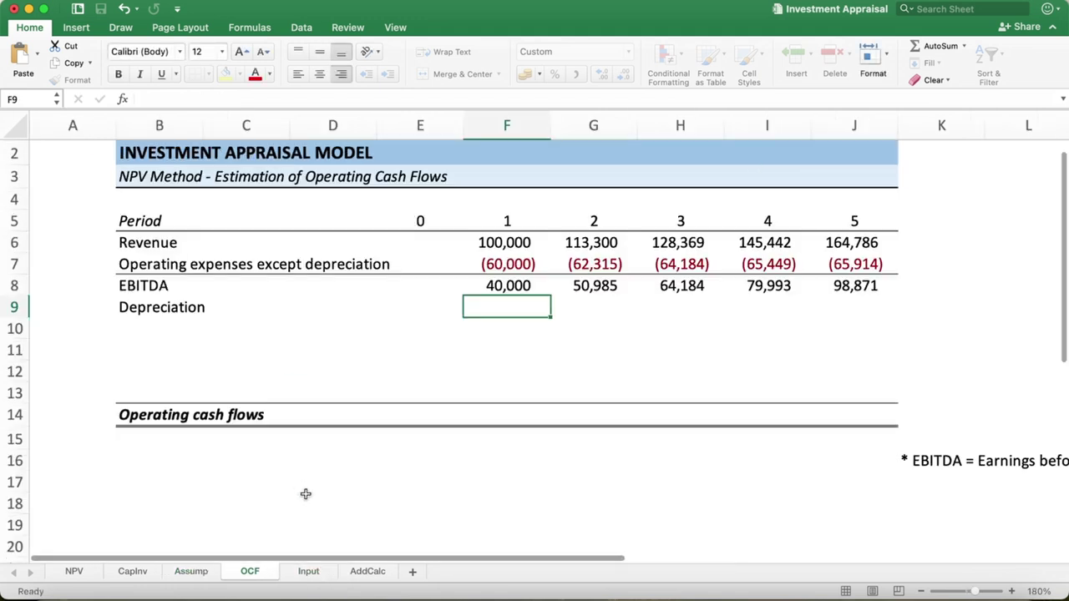
click(189, 573)
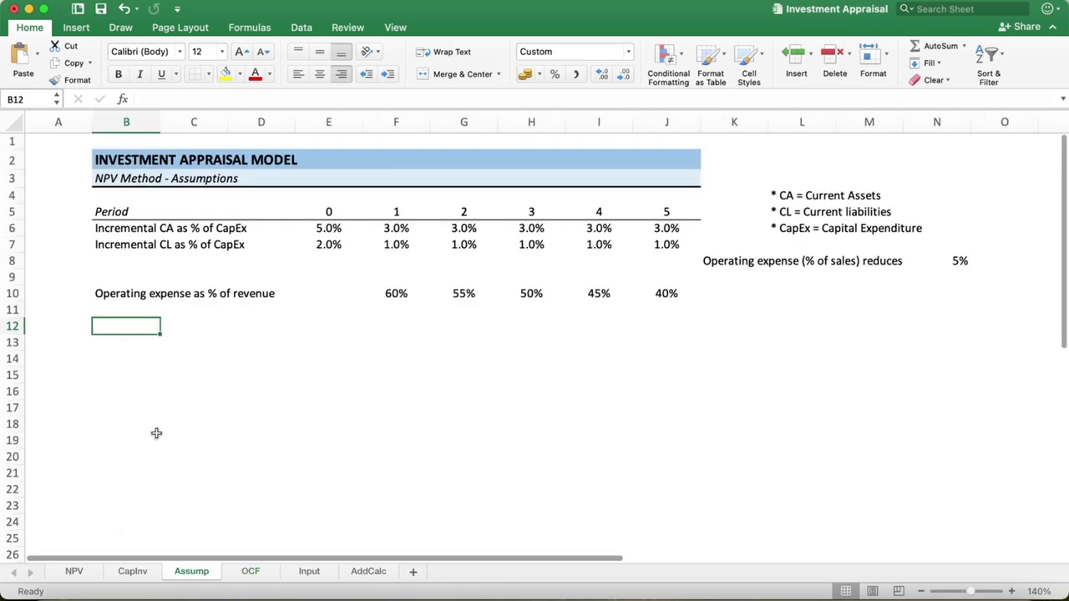
Step: Check the Input sheet, then add the label 'Depreciation rate' in Assump cell B12
click(310, 573)
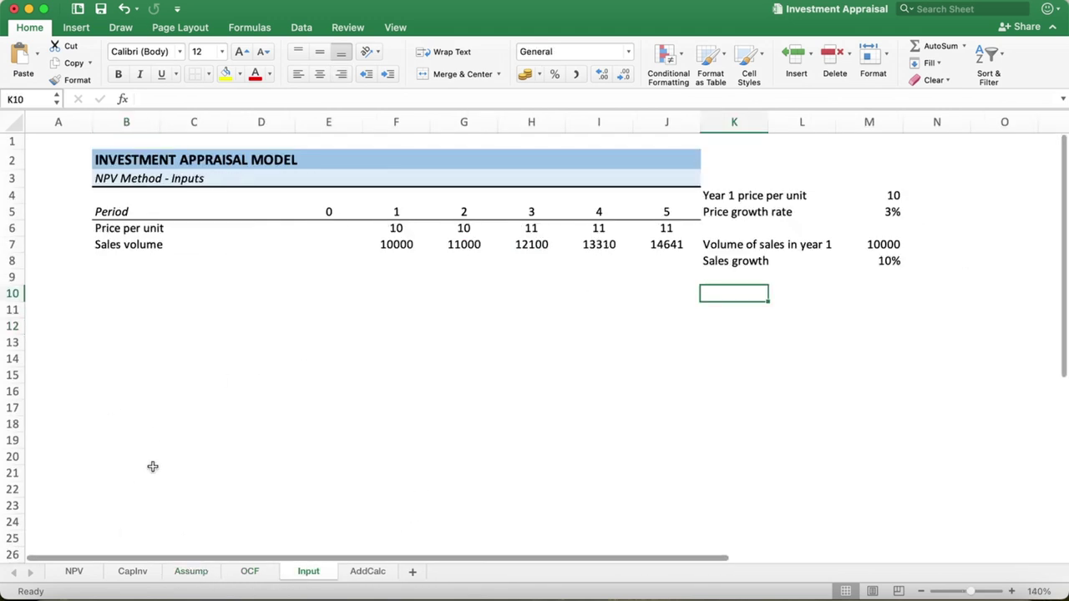
click(123, 276)
click(121, 262)
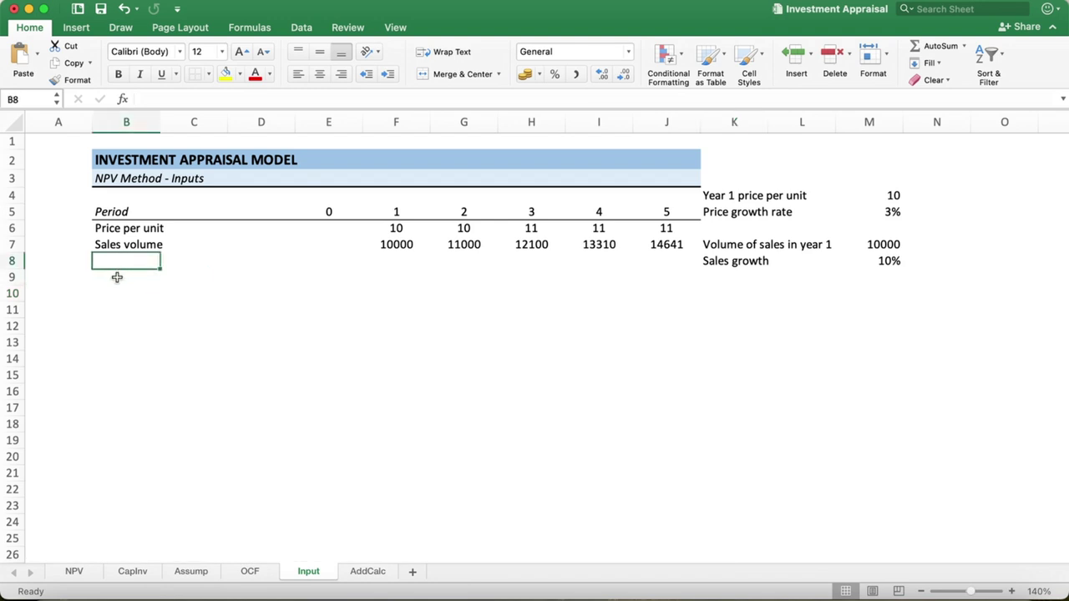
click(118, 277)
click(194, 573)
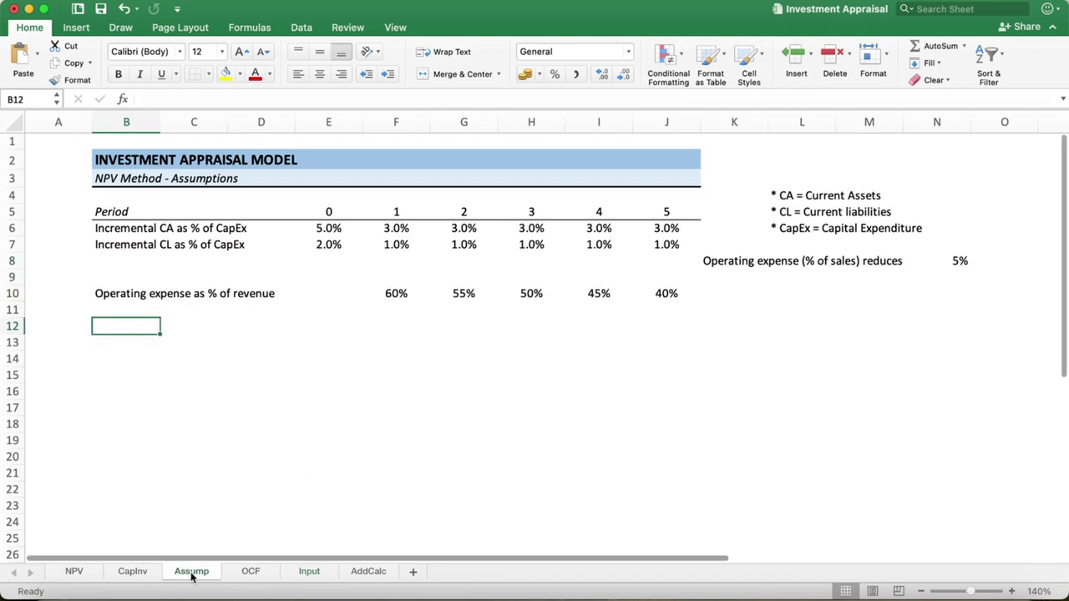
click(133, 327)
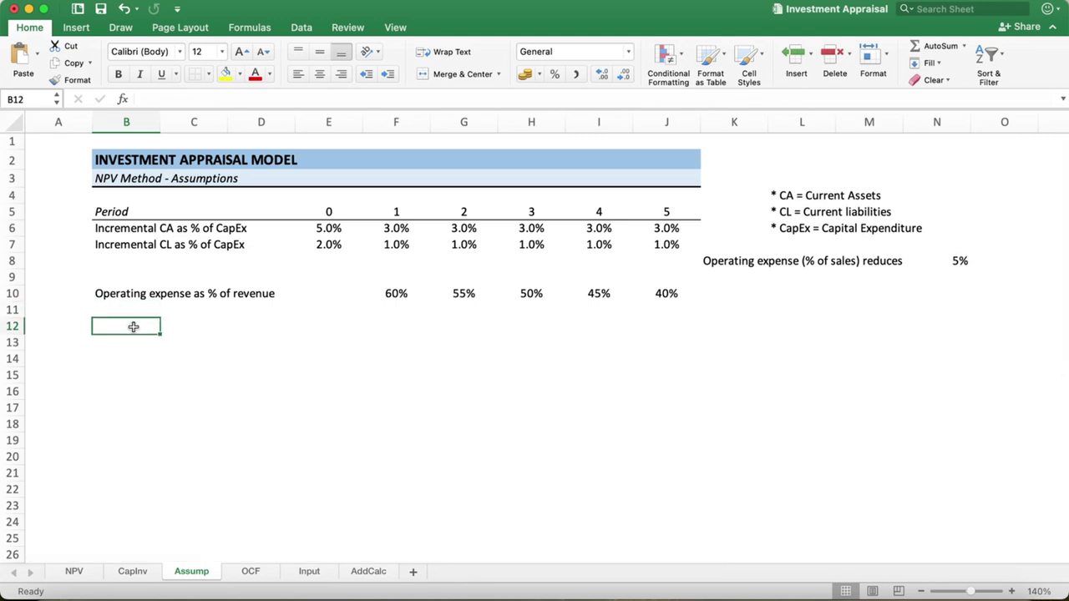
text(Deprecia)
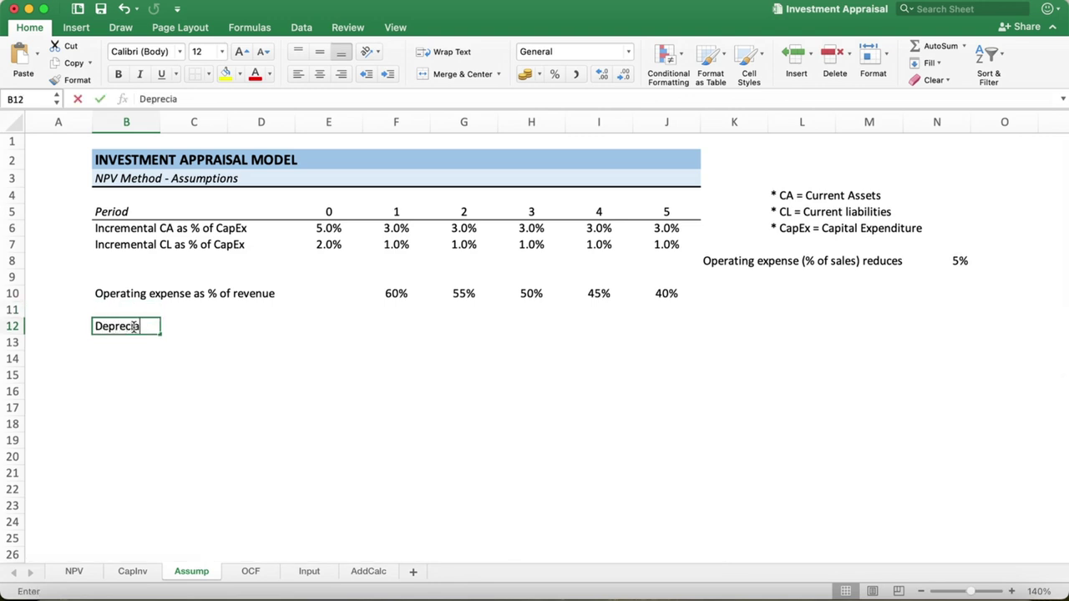
text(tion rate)
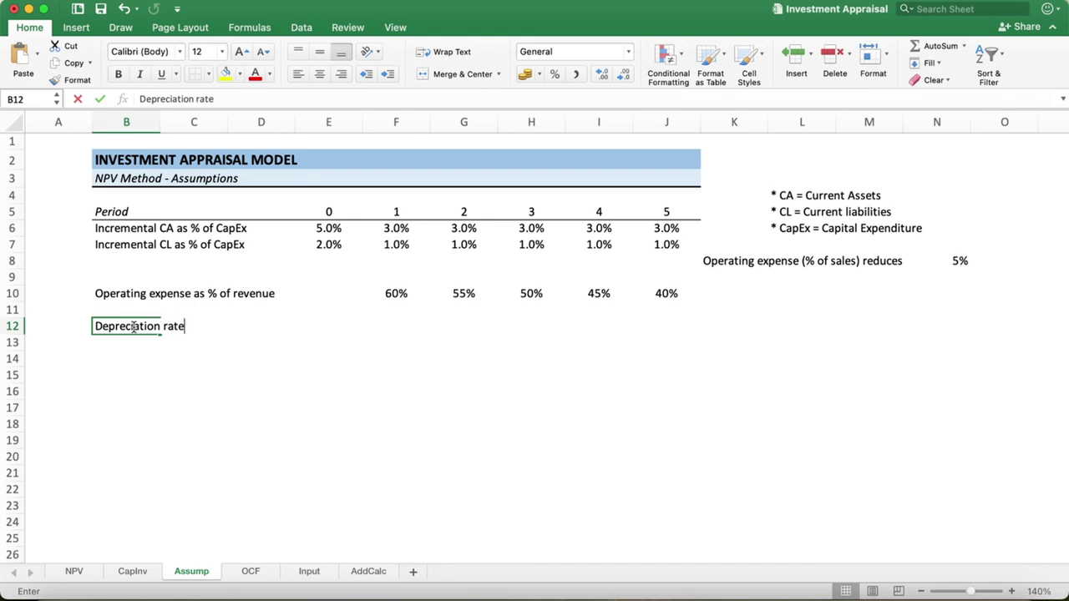
key(Tab)
key(Tab)
key(Tab)
key(Tab)
Step: Enter 15% in F12 as a centred whole percentage and fill it through J12
text(15)
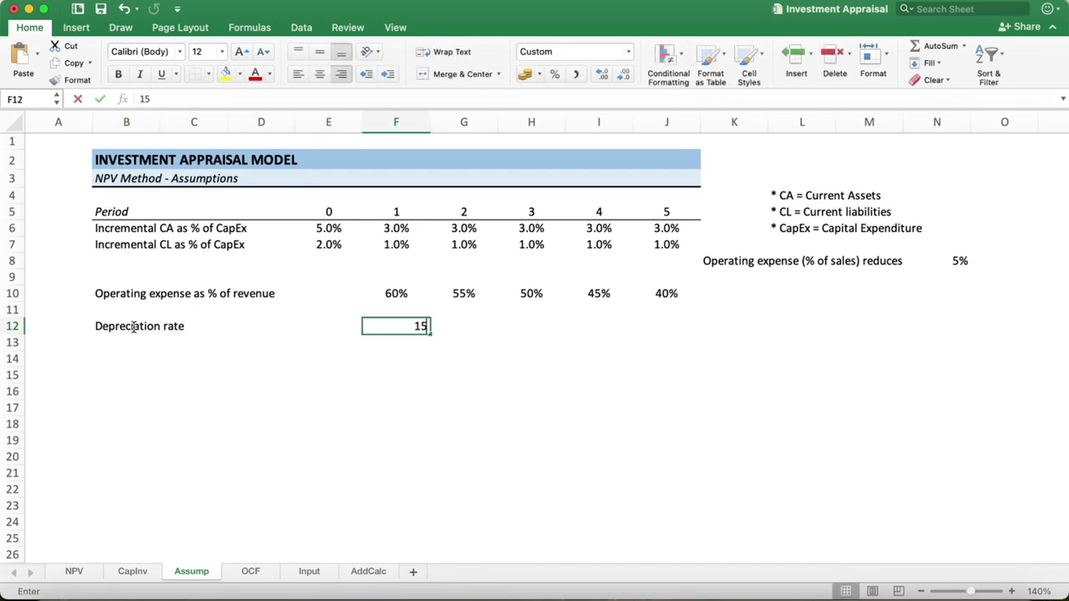
text(%)
key(Return)
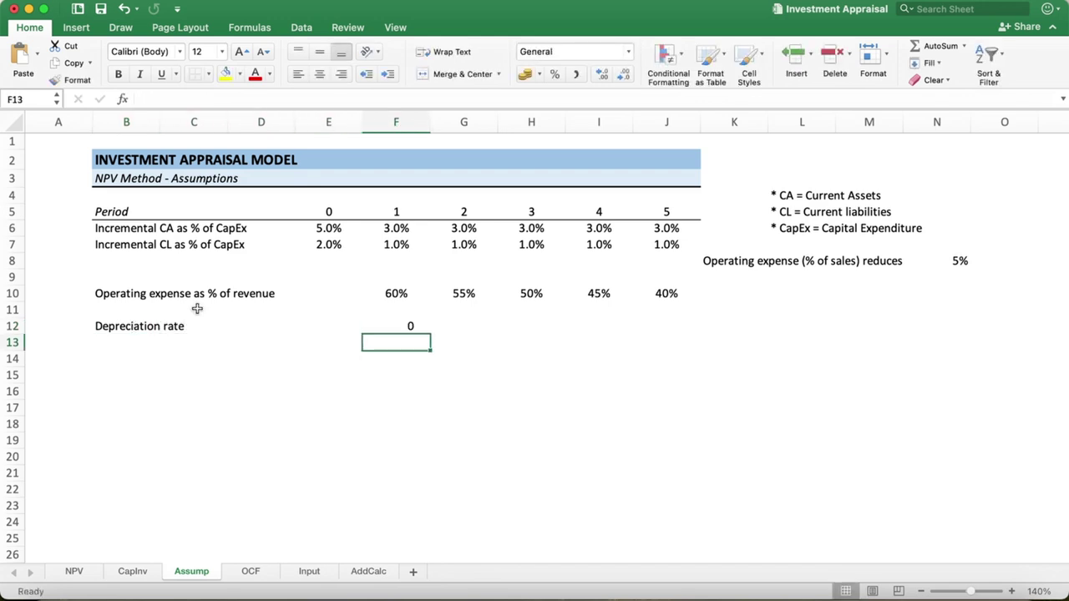
click(384, 326)
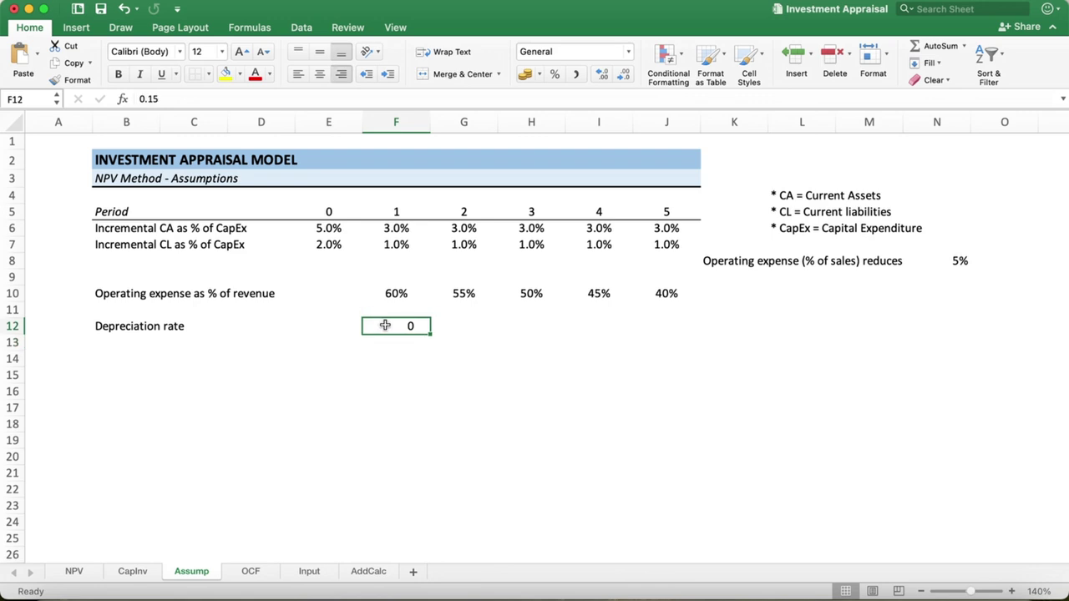
click(631, 53)
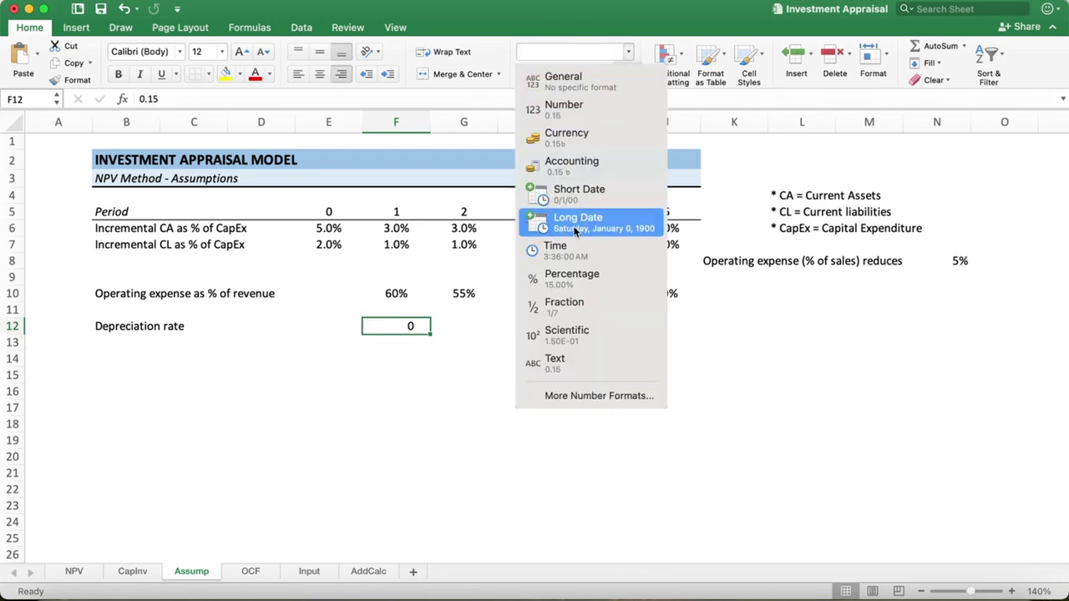
click(574, 278)
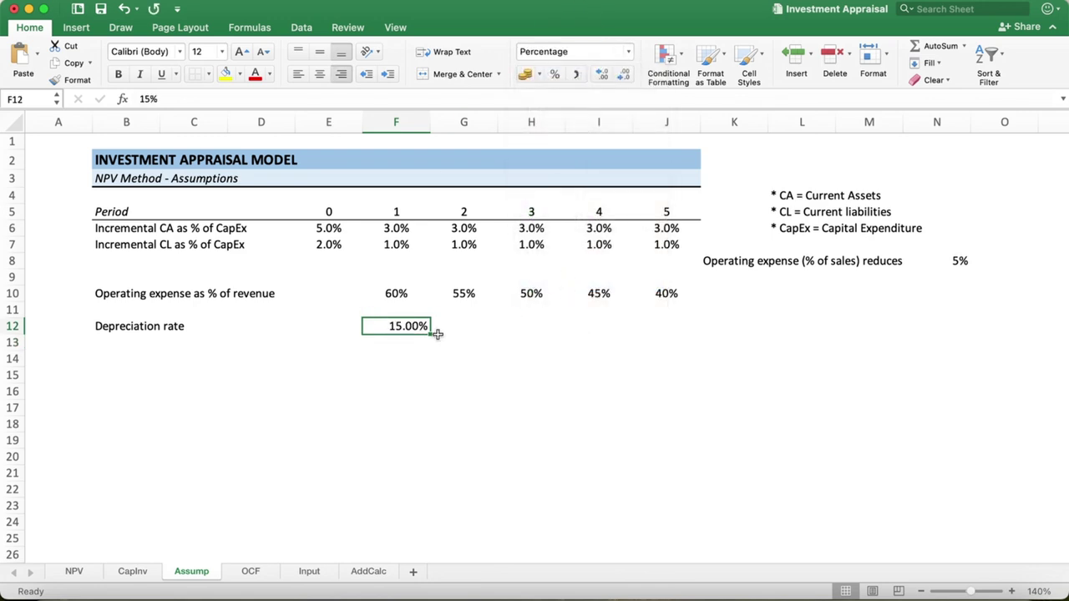
click(625, 76)
click(317, 76)
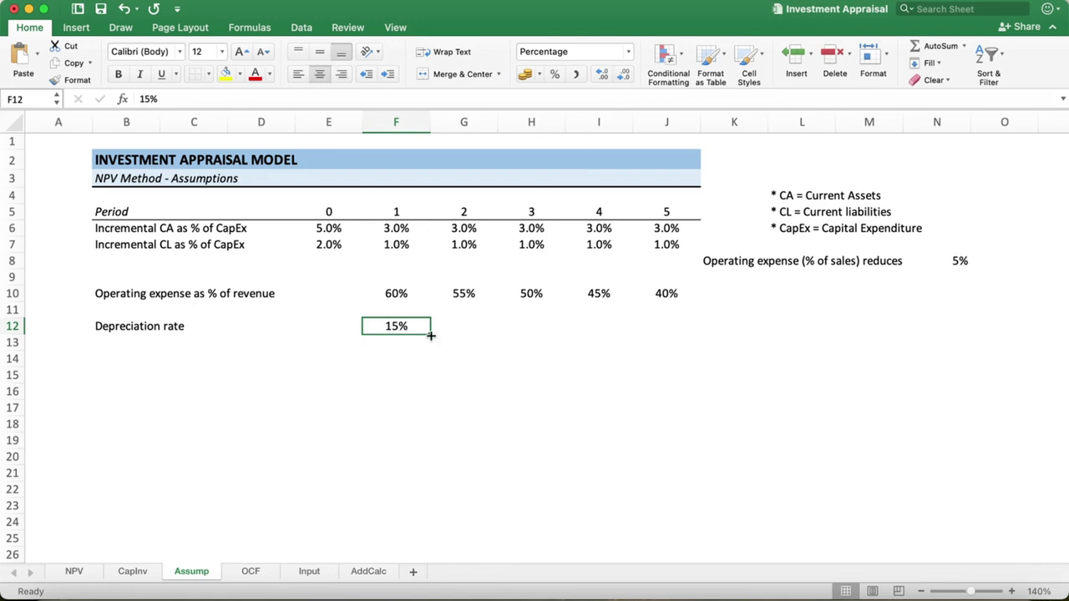
drag(431, 335, 698, 334)
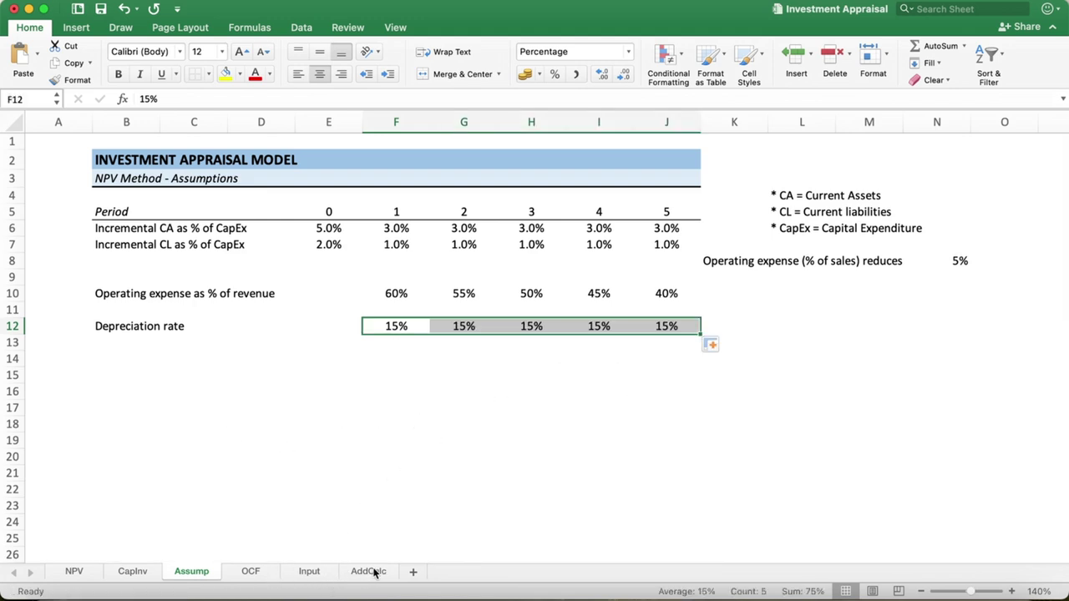
click(250, 572)
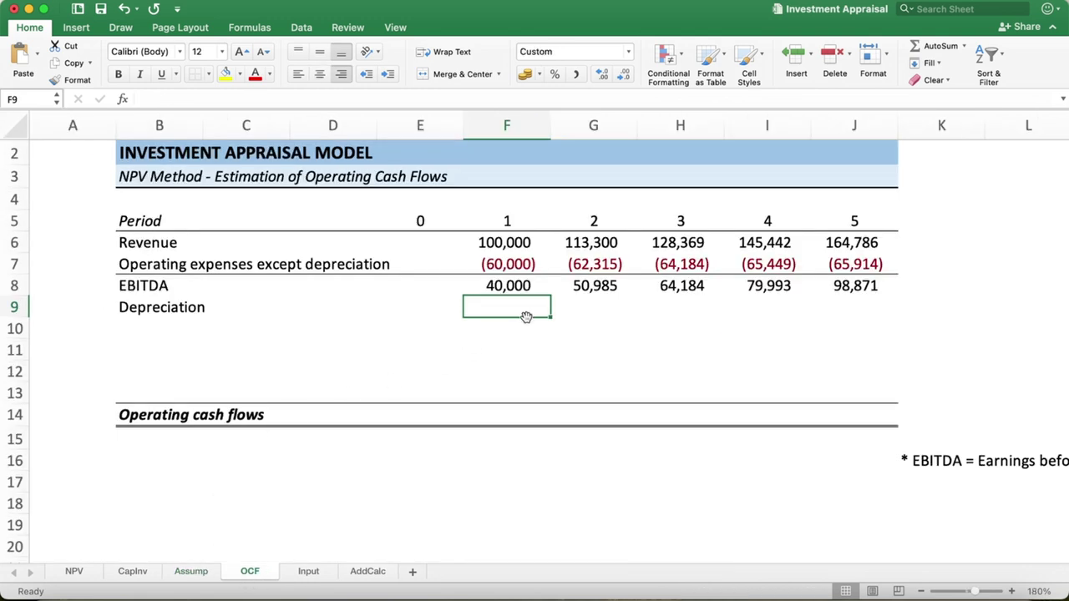
Step: In OCF cell F9, enter the depreciation formula Assump!F12 times AddCalc!F8
text(=-)
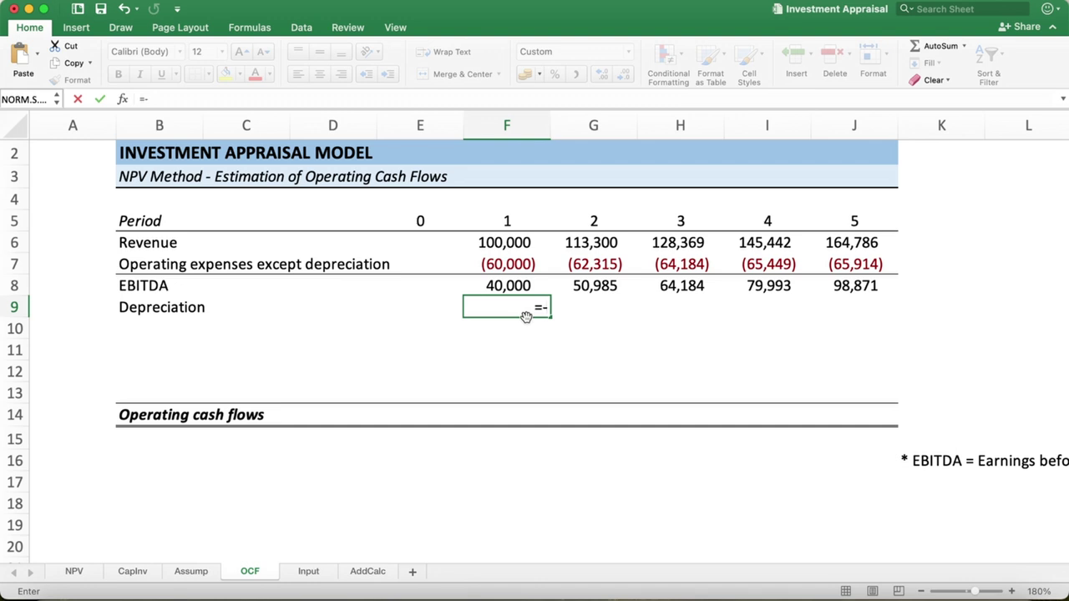
click(308, 572)
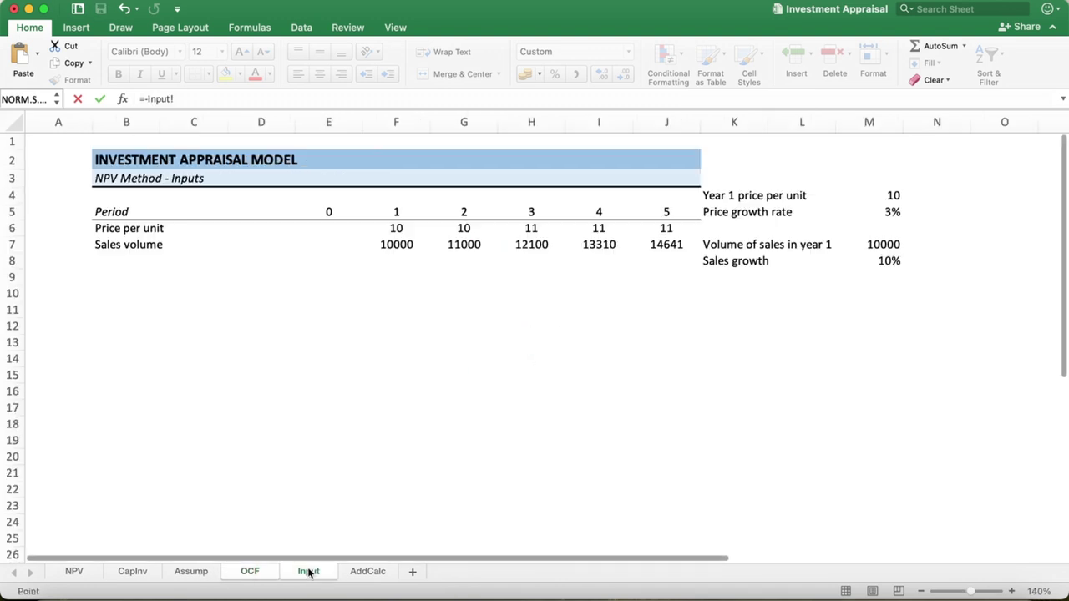
click(192, 571)
click(396, 326)
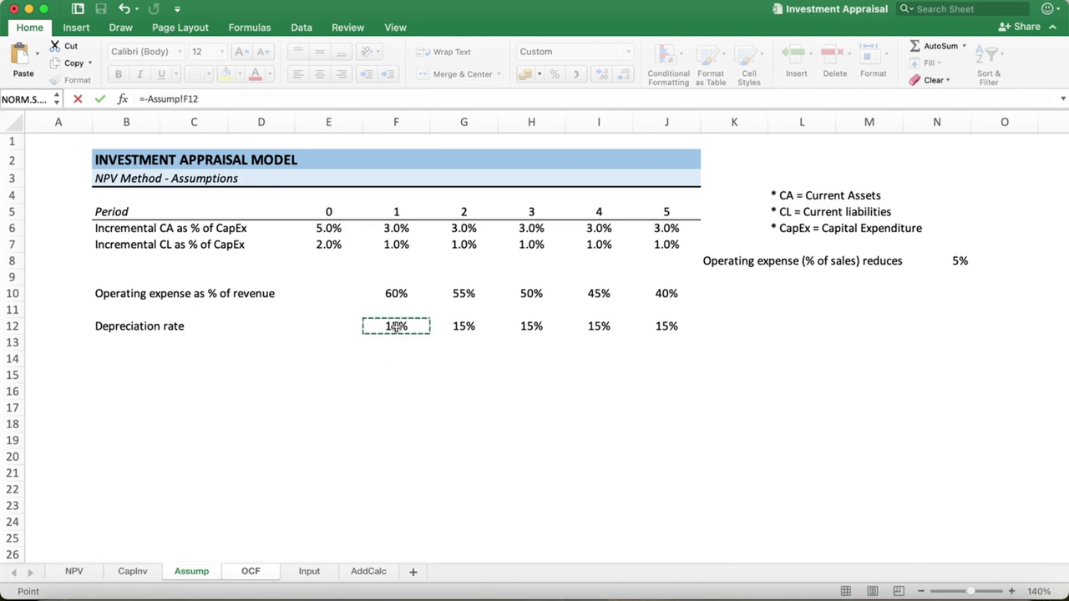
drag(396, 326, 494, 442)
text(*)
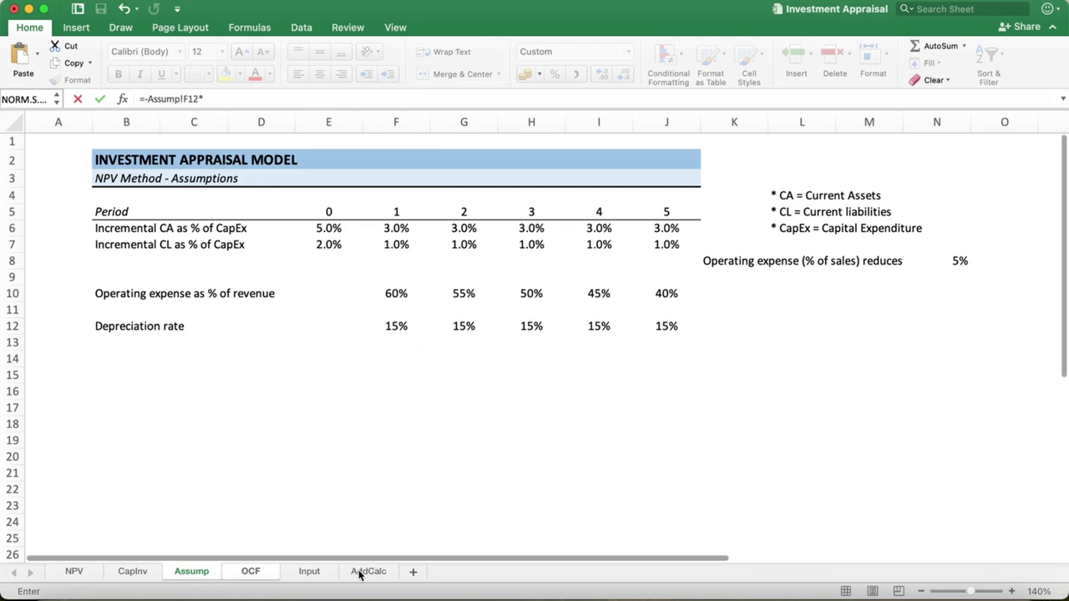
click(357, 575)
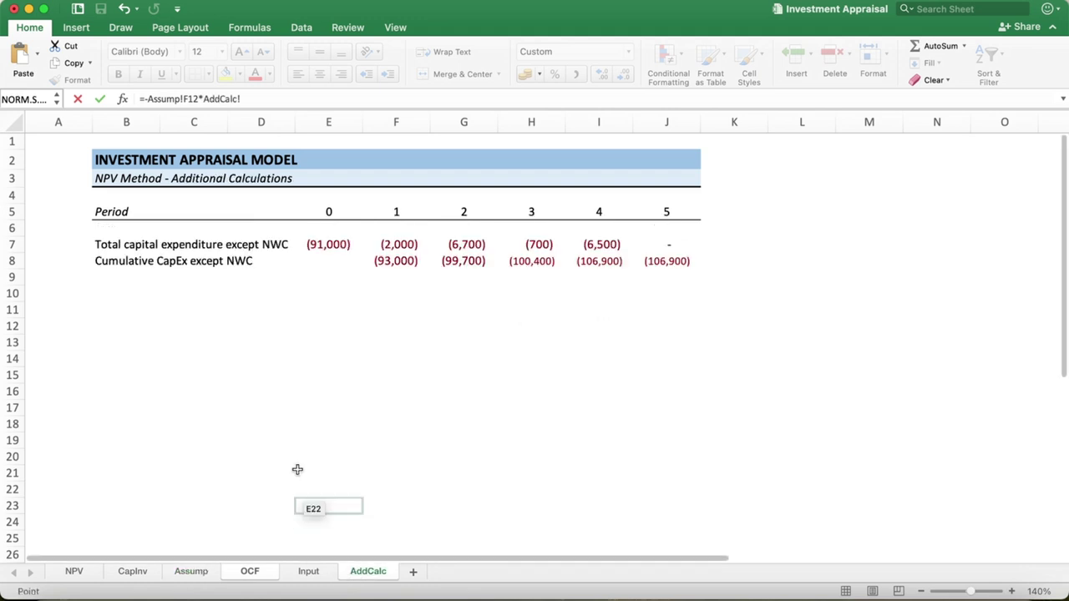
click(399, 264)
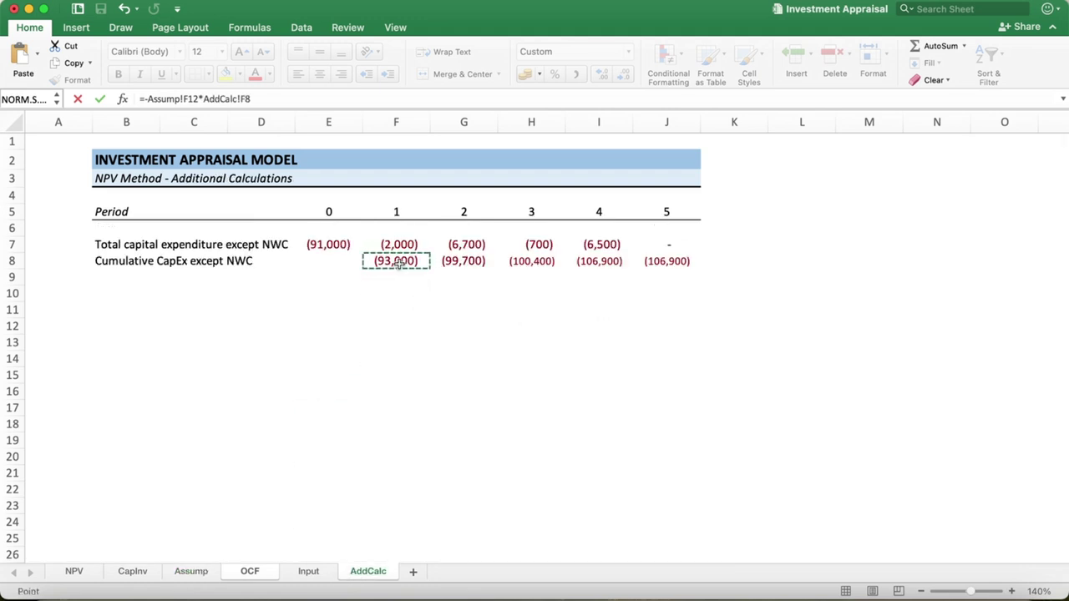
key(Return)
Step: Fix the formula's sign so depreciation is negative, then fill it to J9: (13,950) to (16,035)
click(493, 309)
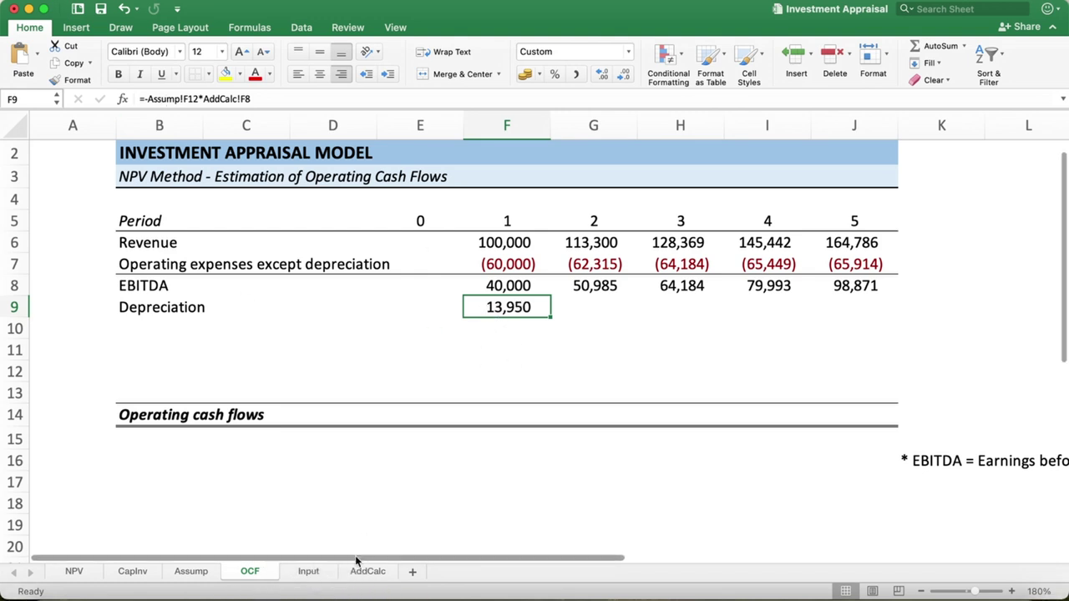
click(148, 99)
click(146, 99)
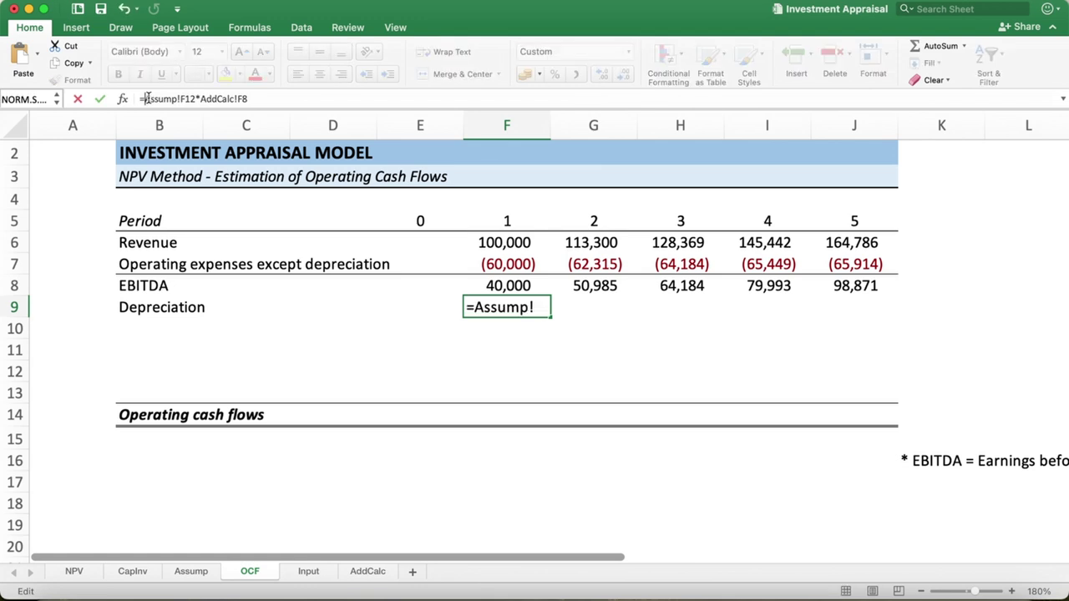
key(Return)
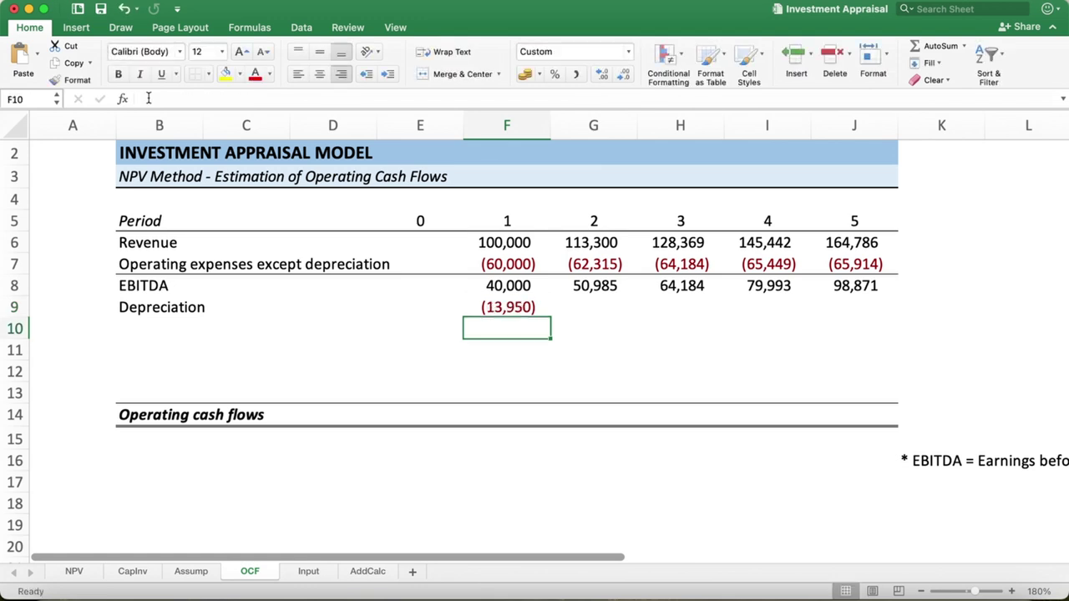
click(526, 305)
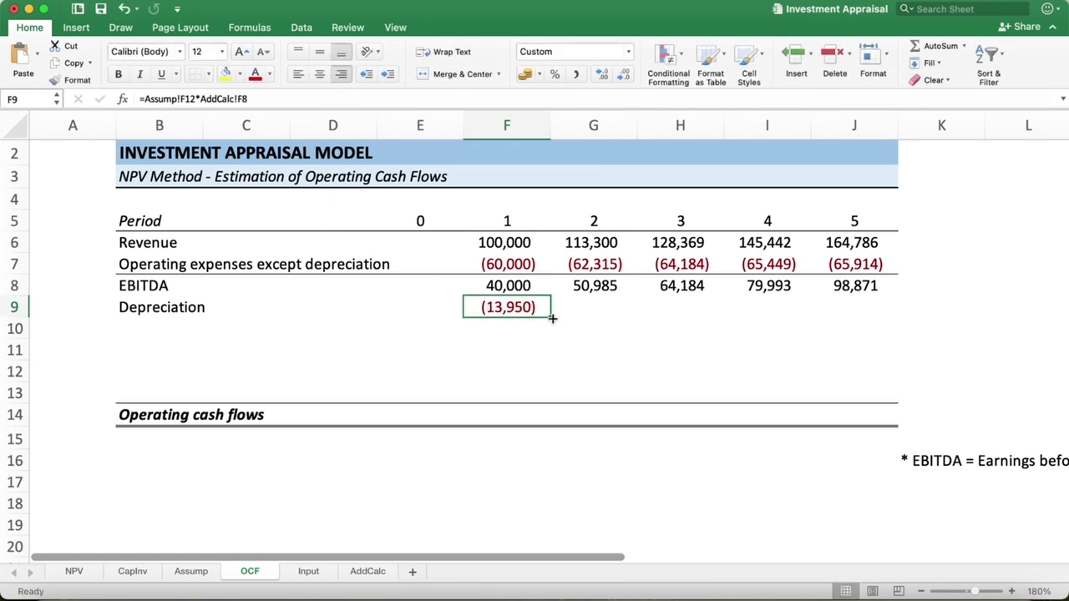
drag(551, 317, 878, 306)
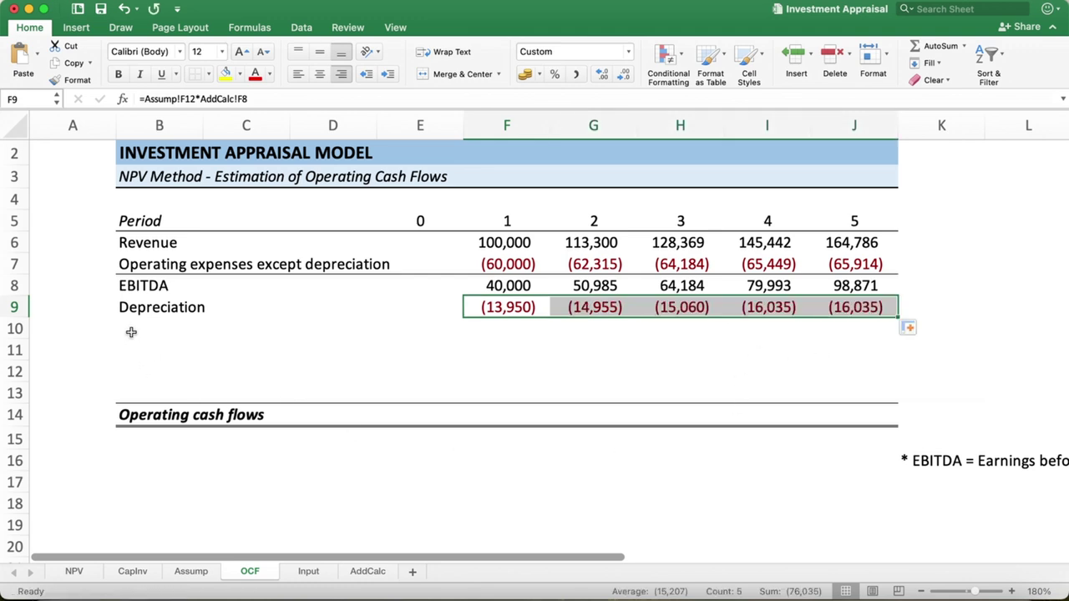
mouse_move(167, 309)
mouse_down()
mouse_move(706, 291)
mouse_move(877, 307)
mouse_up()
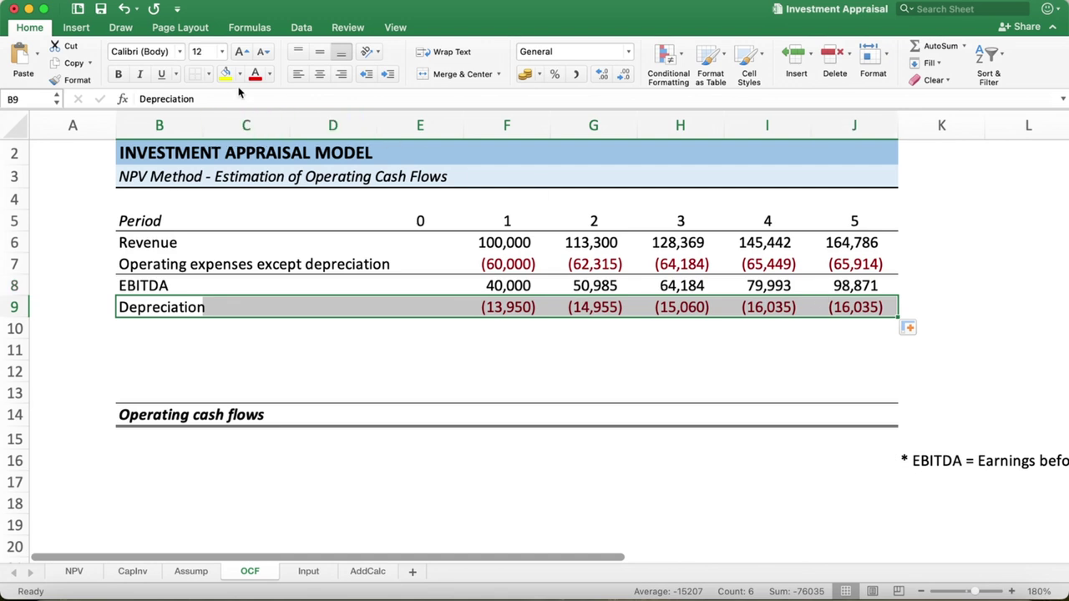
Step: Put a bottom border under the Depreciation row and label B10 'EBIT'
click(208, 74)
click(219, 109)
click(159, 332)
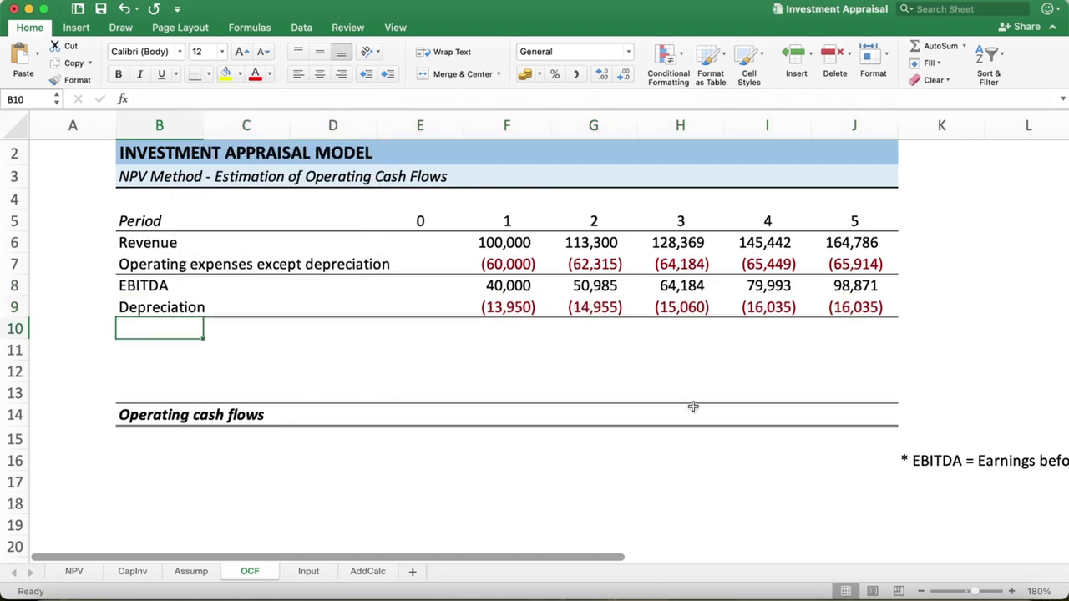
text(N)
text(O)
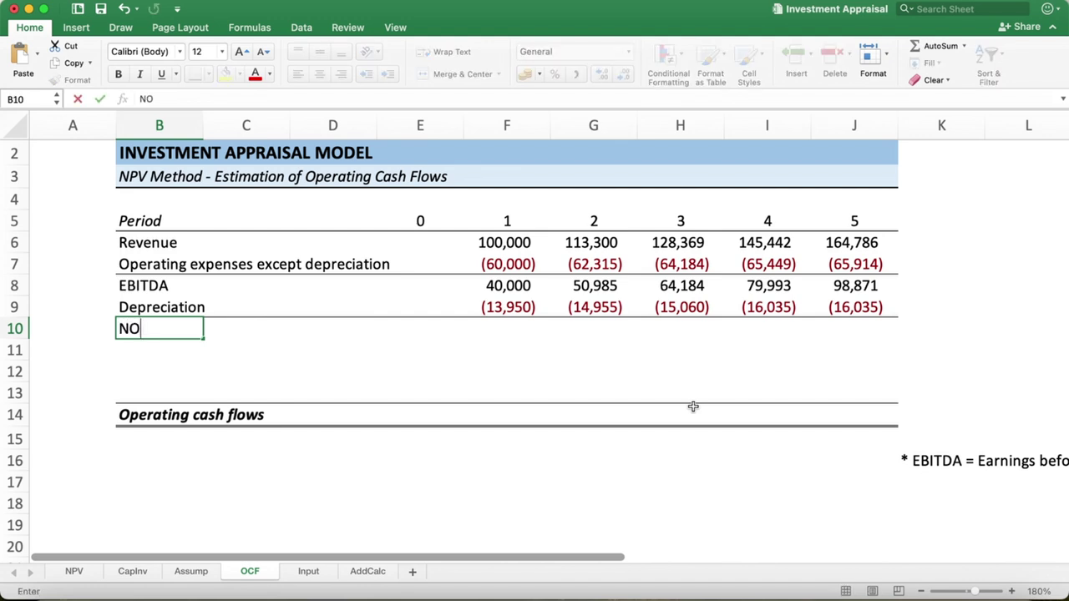
key(BackSpace)
key(BackSpace)
text(E)
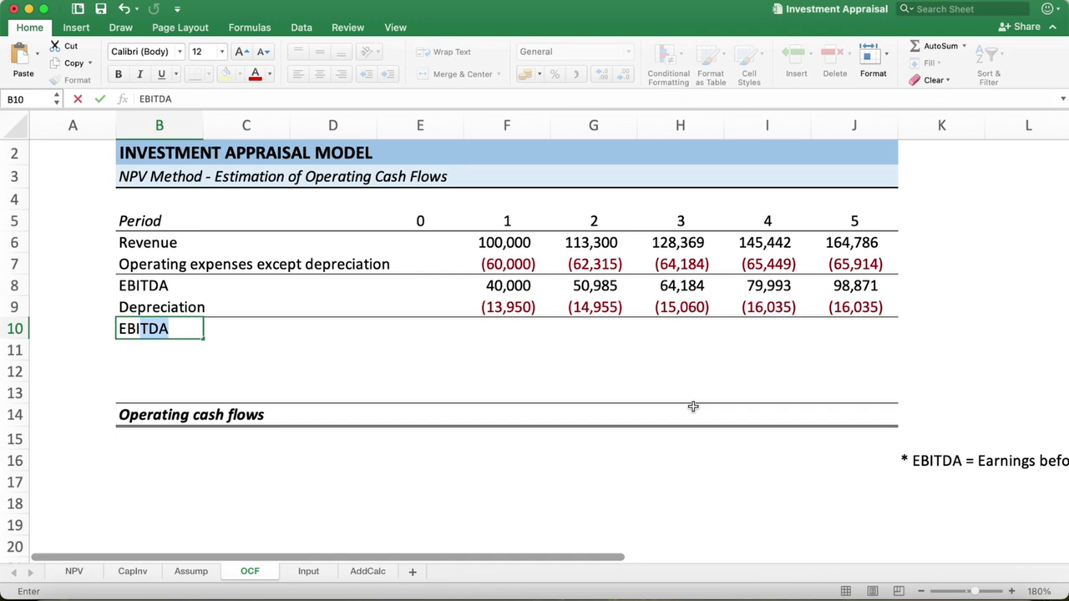
key(BackSpace)
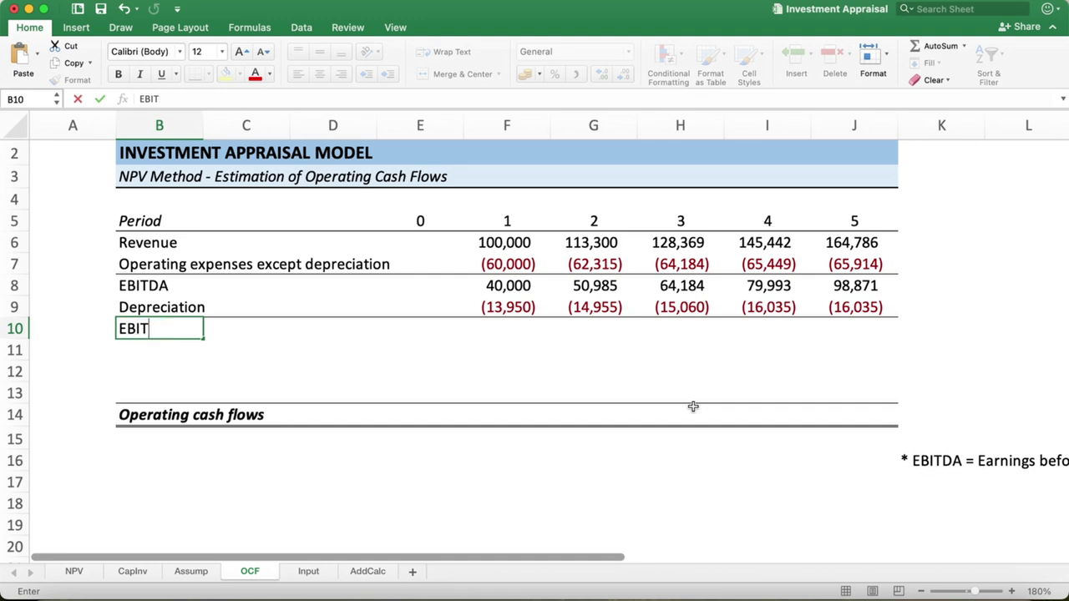
key(Return)
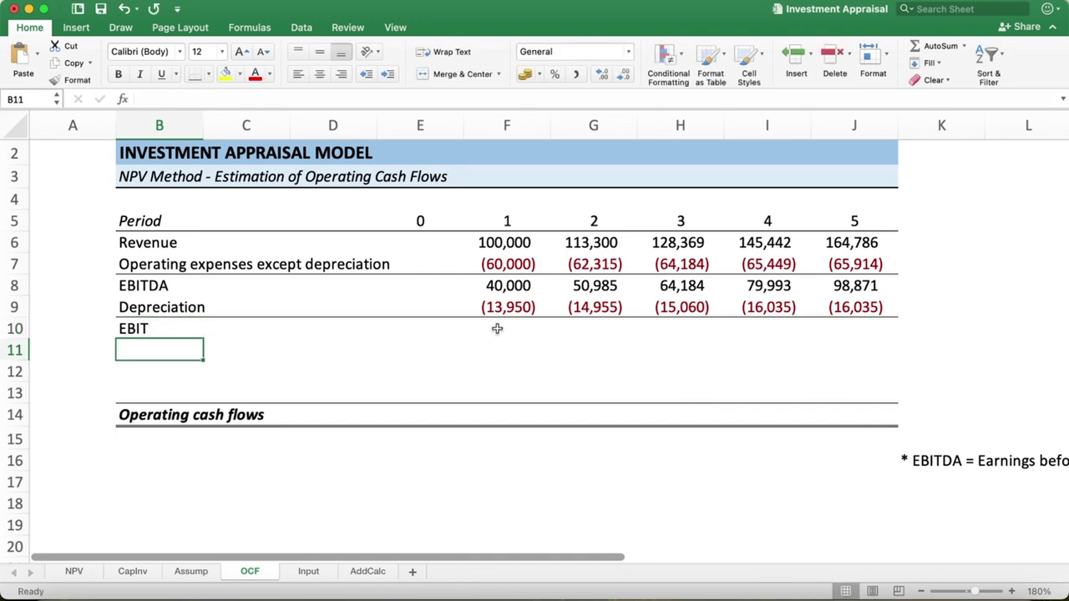
Step: Enter =F8+F9 in F10 and fill it to J10, giving EBIT from 26,050 to 82,836
click(498, 329)
text(=)
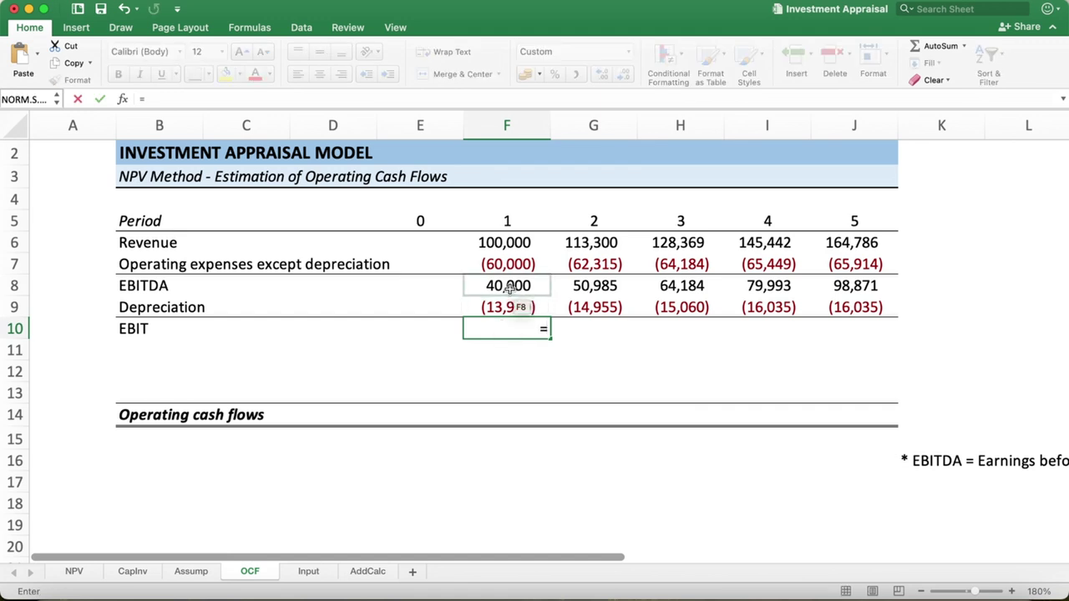
click(509, 286)
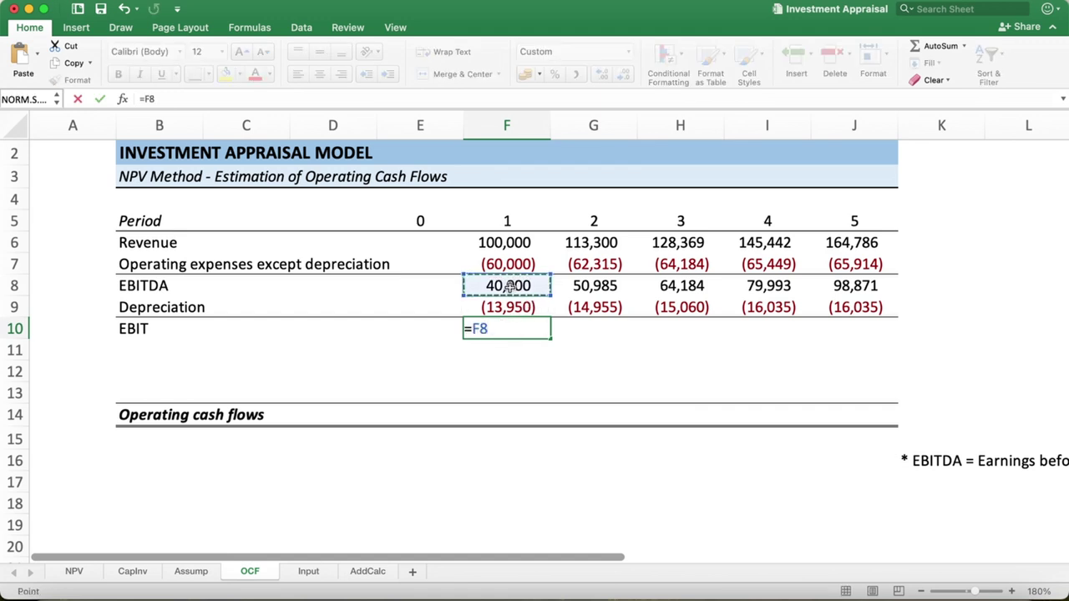
text(+)
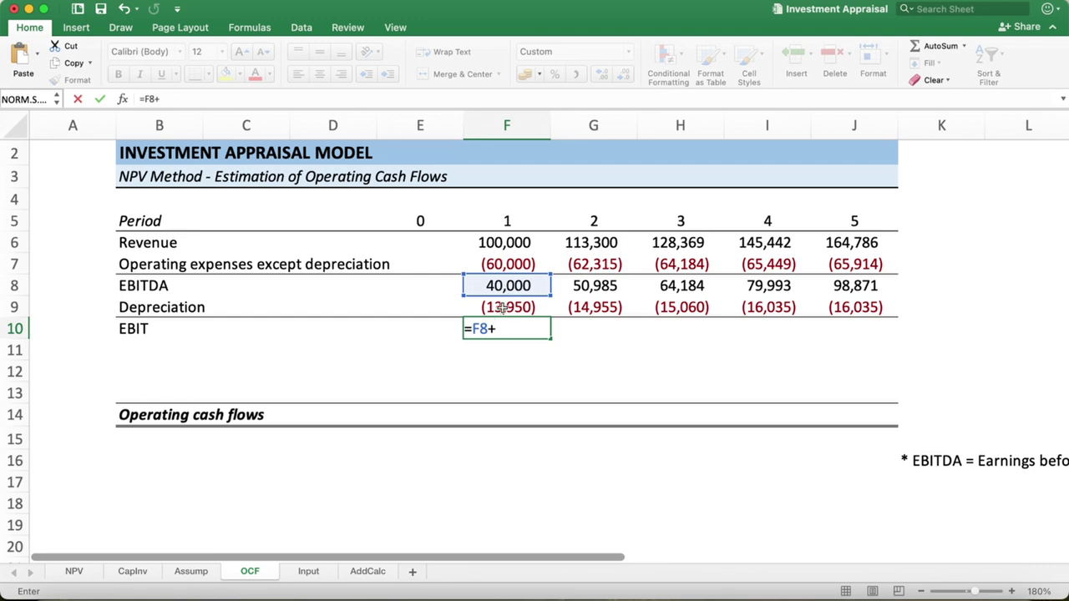
click(503, 307)
key(Return)
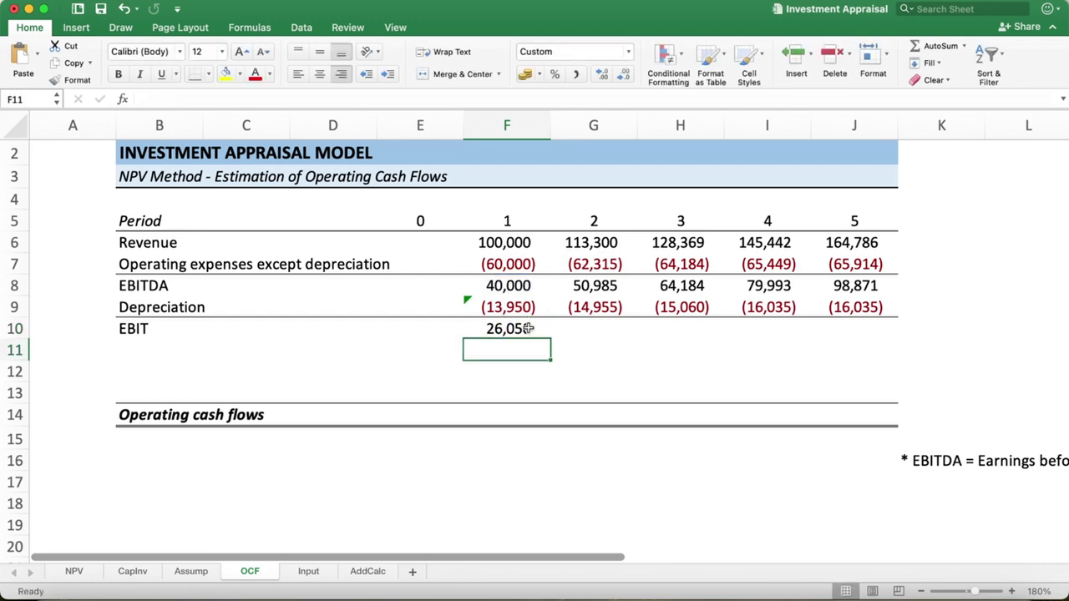
click(523, 327)
drag(550, 339, 866, 336)
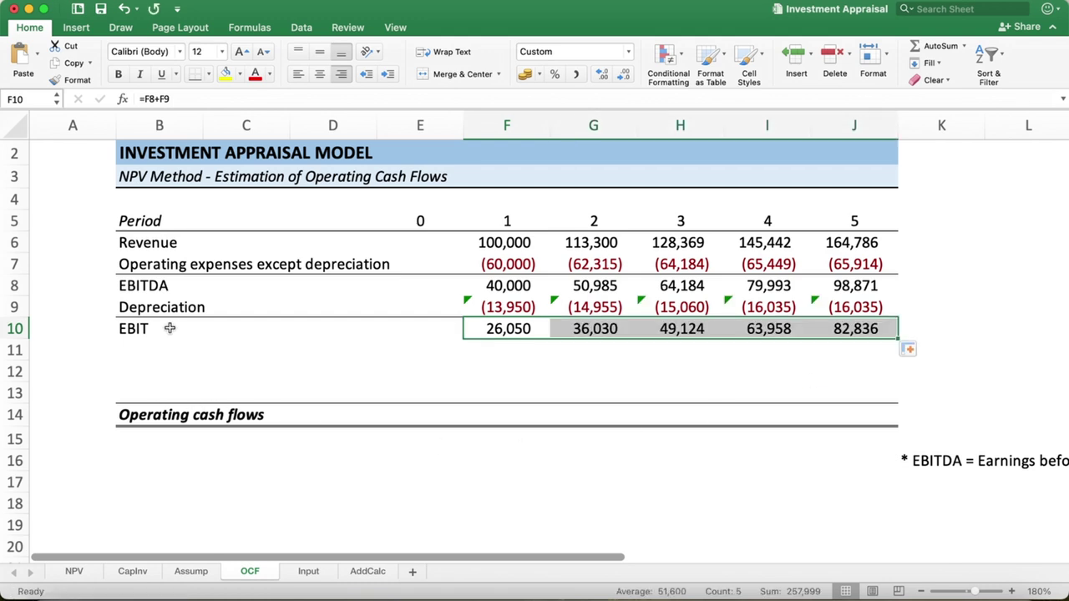
click(132, 350)
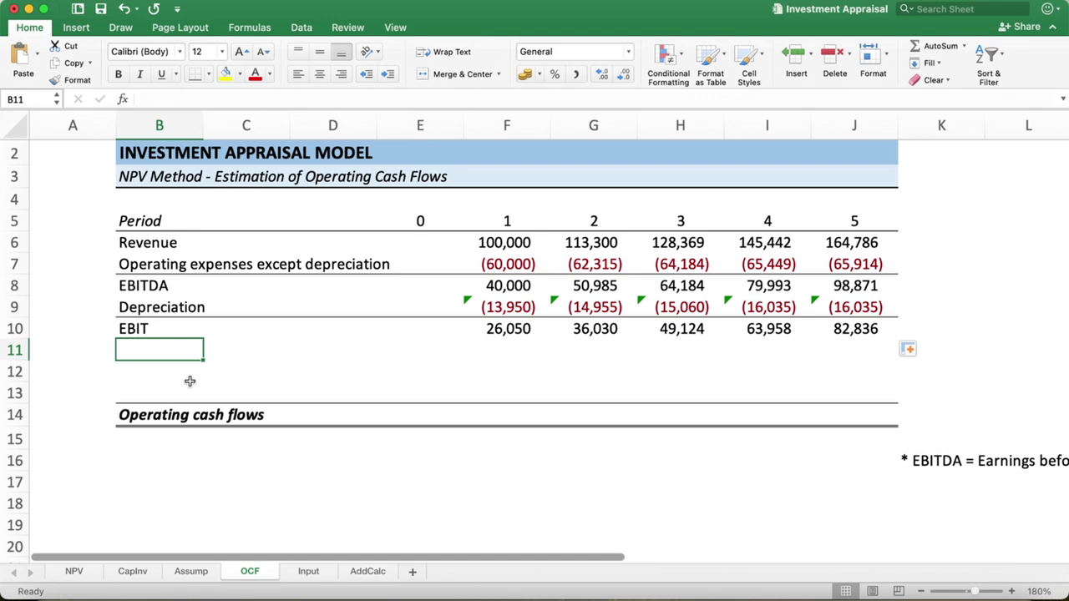
Step: Label OCF row 11 'Tax', then add 'Tax rate' in Input K10 with 20% in M10
text(Tax)
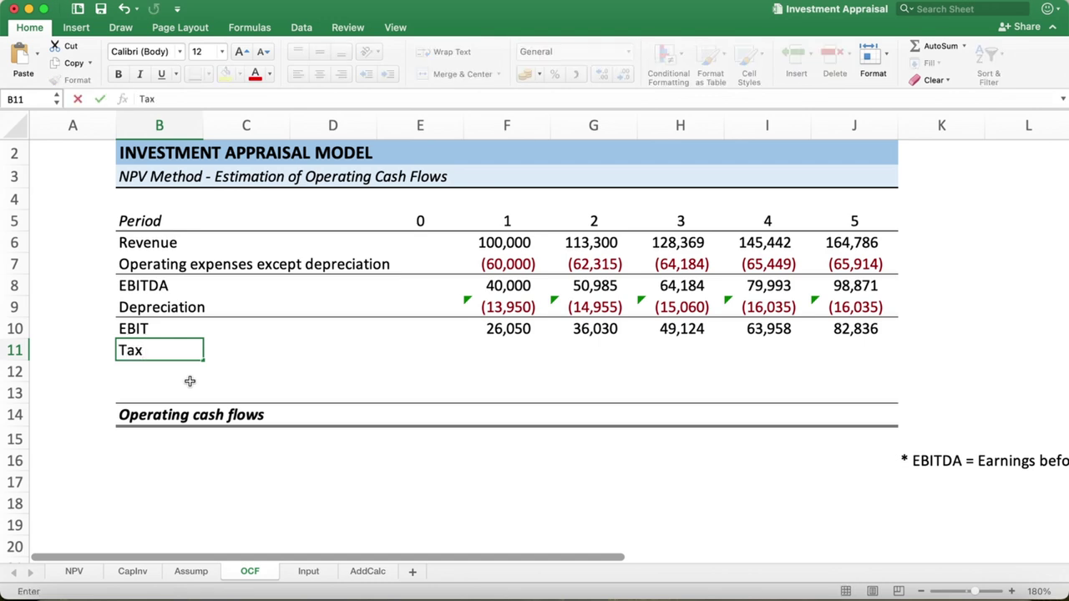
key(Tab)
click(306, 571)
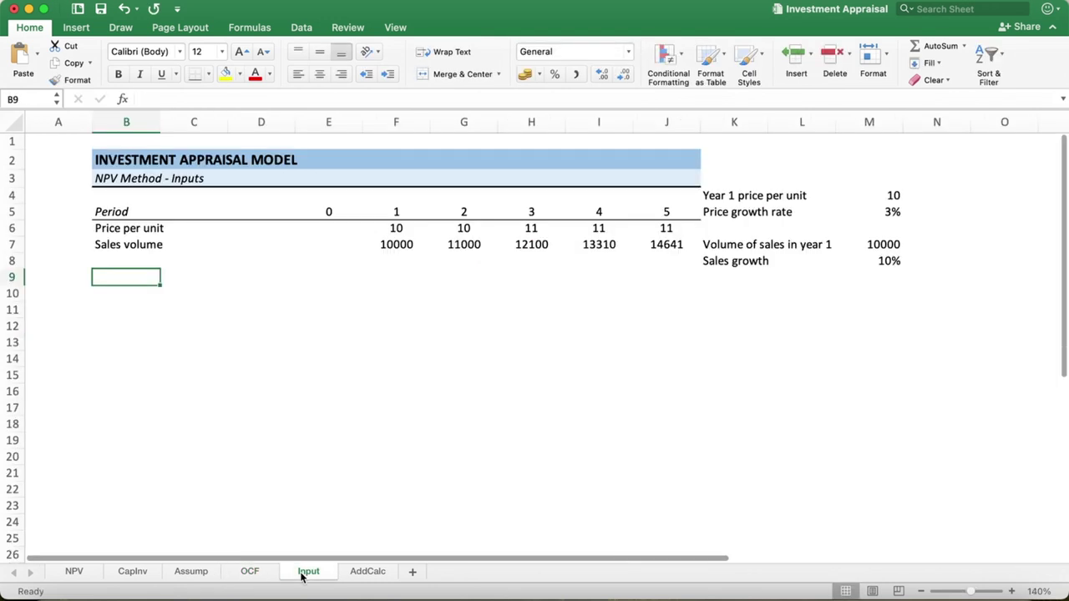
click(726, 287)
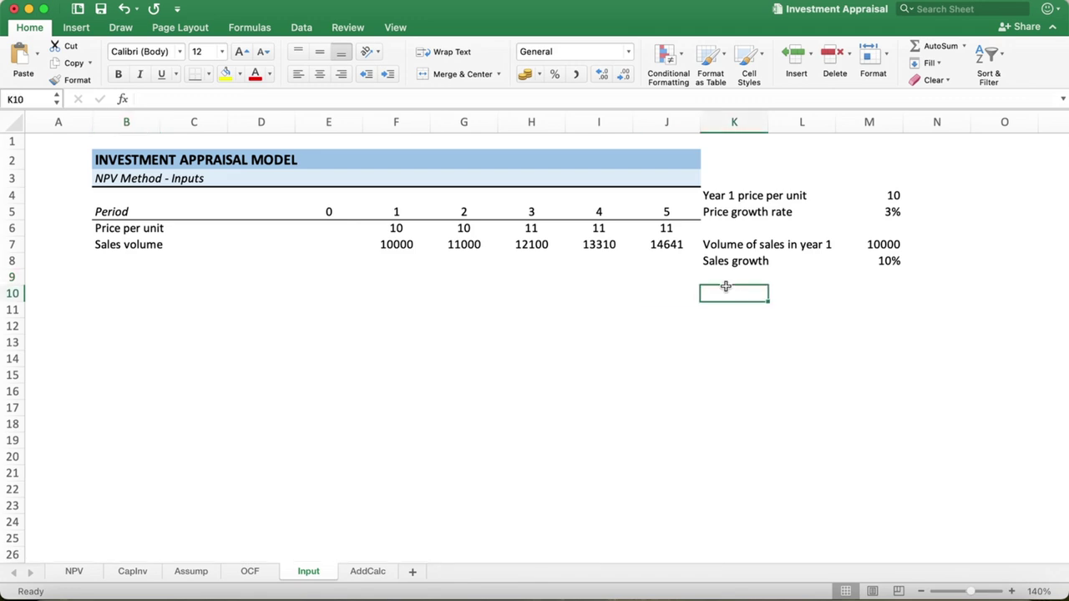
text(Tax)
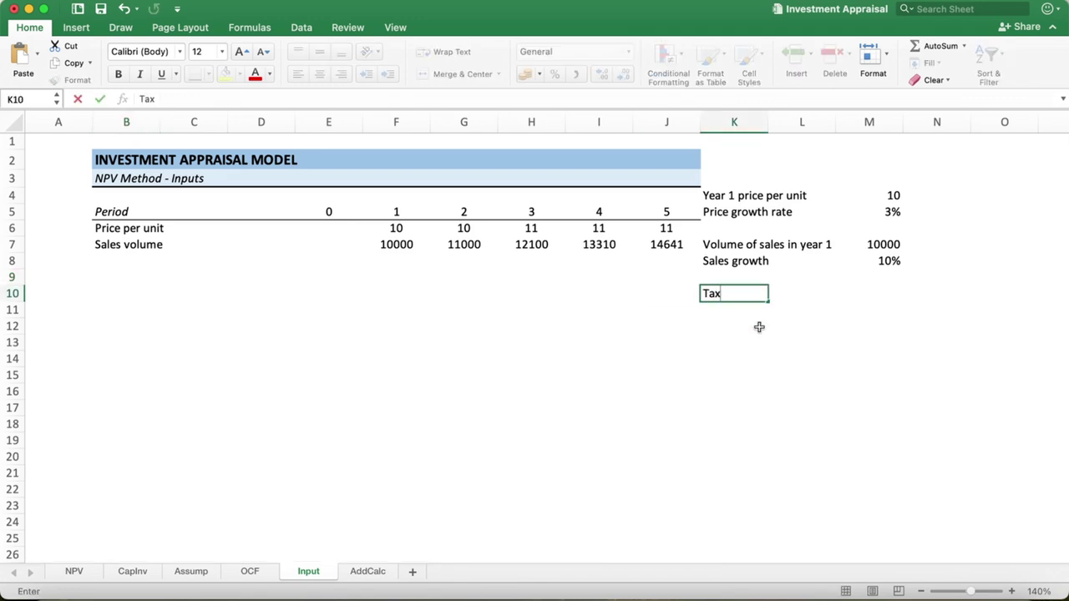
text( rate)
key(Tab)
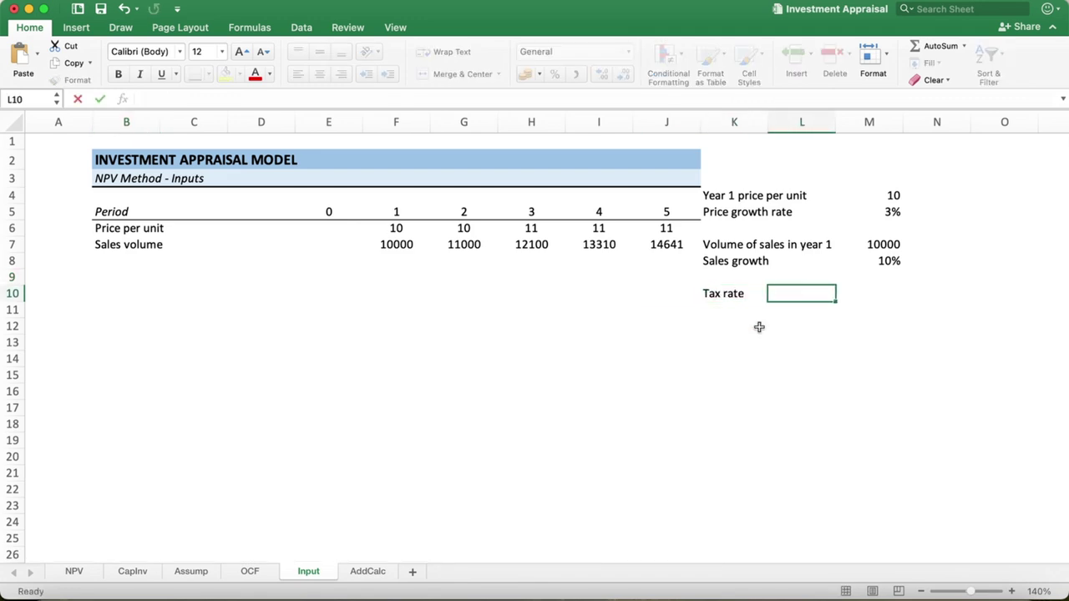
key(Tab)
key(Tab)
key(Left)
text(20)
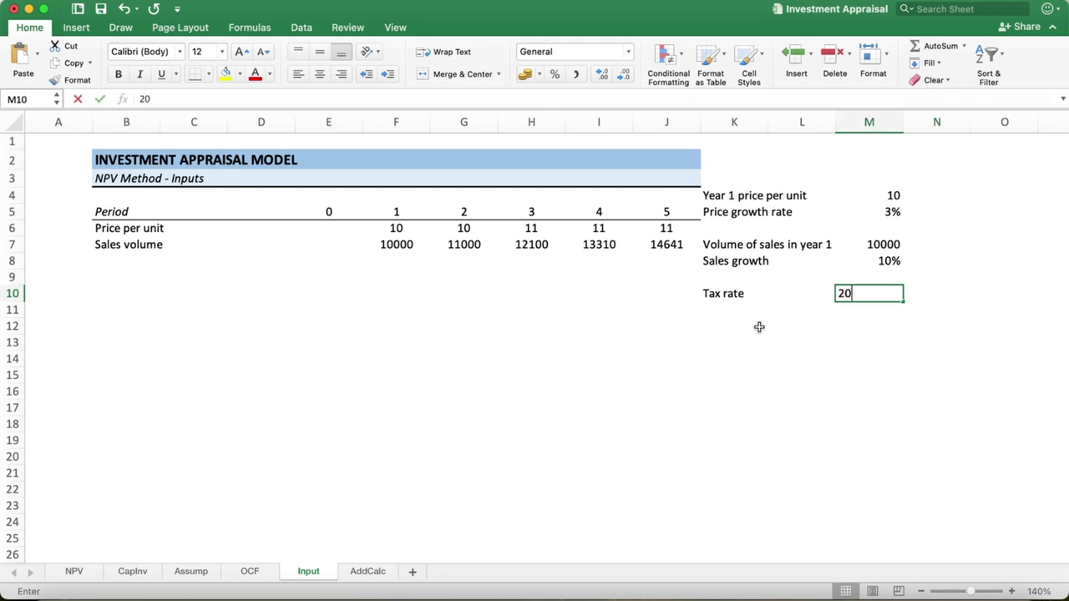
text(%)
key(Return)
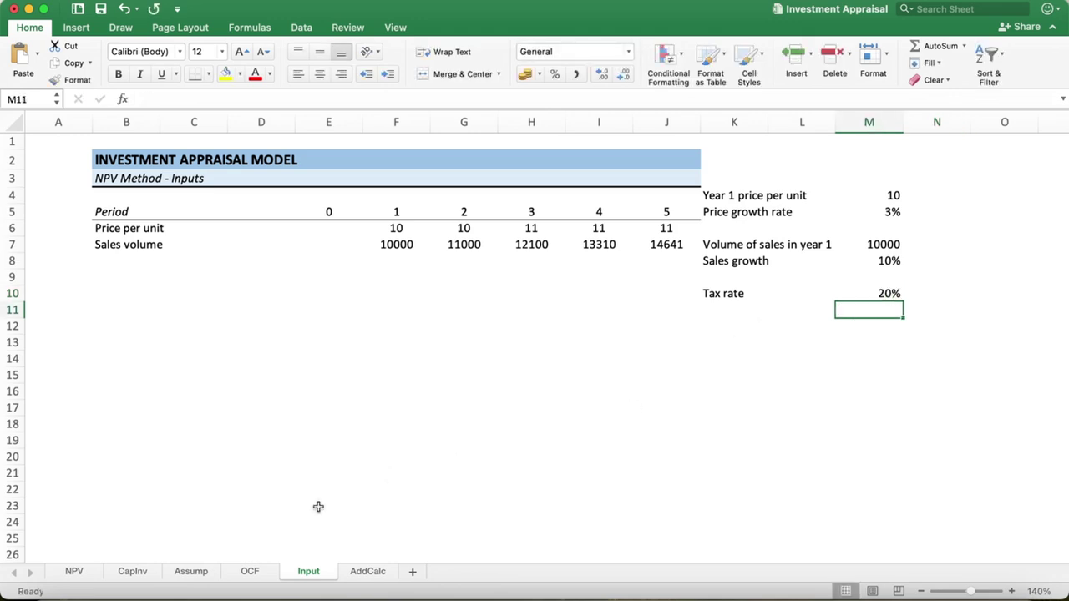
Step: In OCF cell F11, enter the tax formula =-F10*Input!$M$10 with an absolute rate reference
click(250, 571)
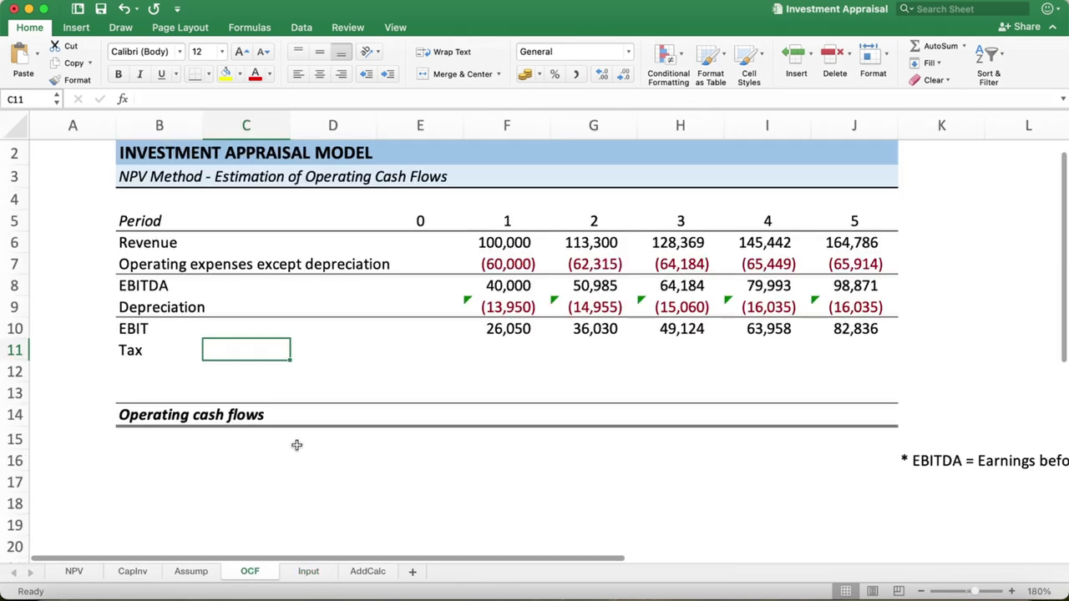
click(505, 350)
text(=-)
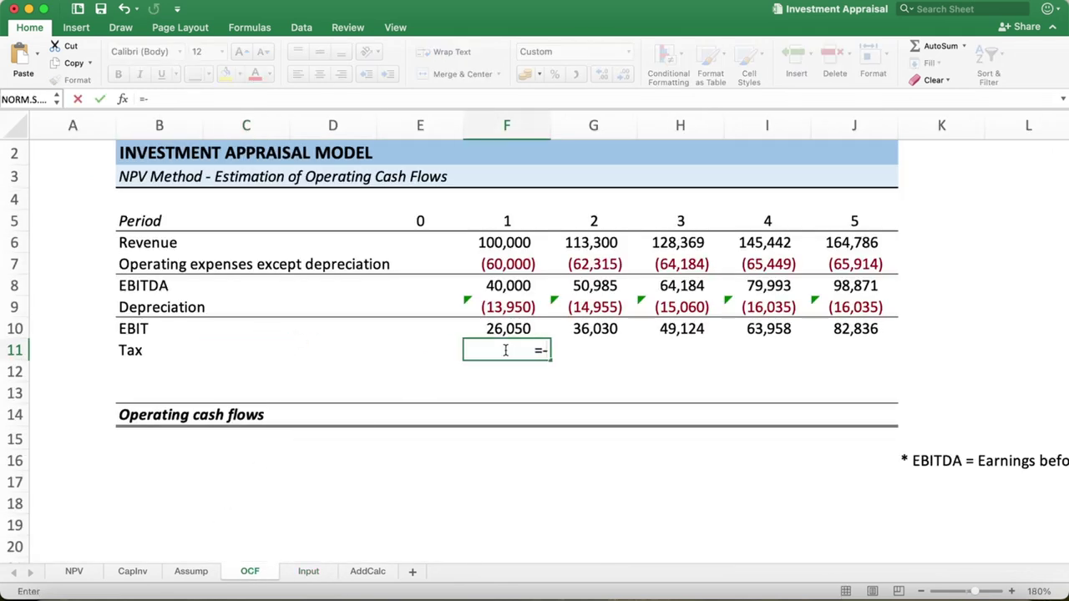
click(506, 328)
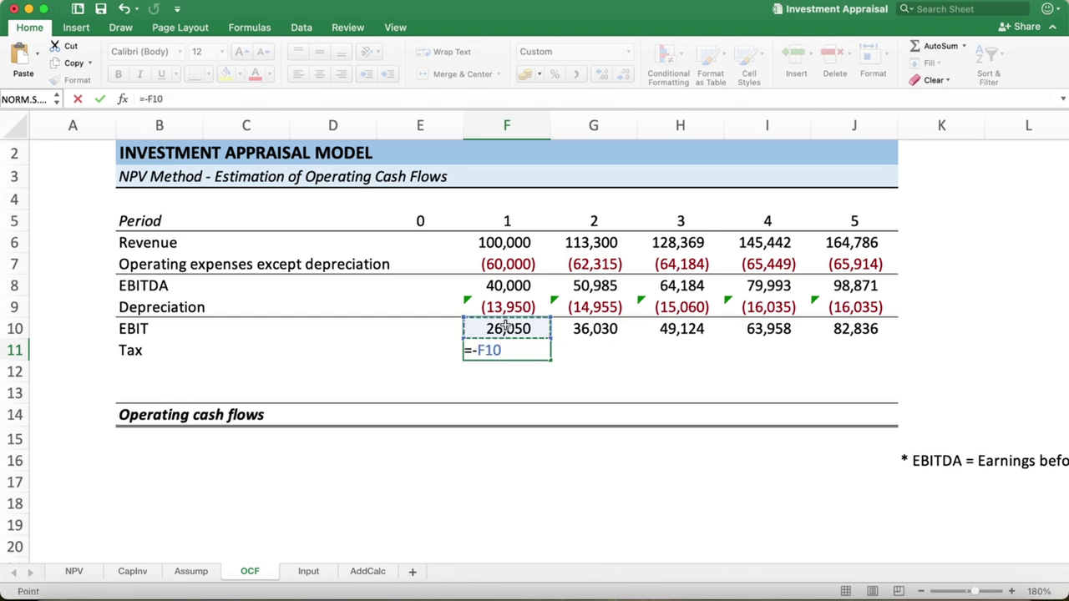
text(*)
click(320, 574)
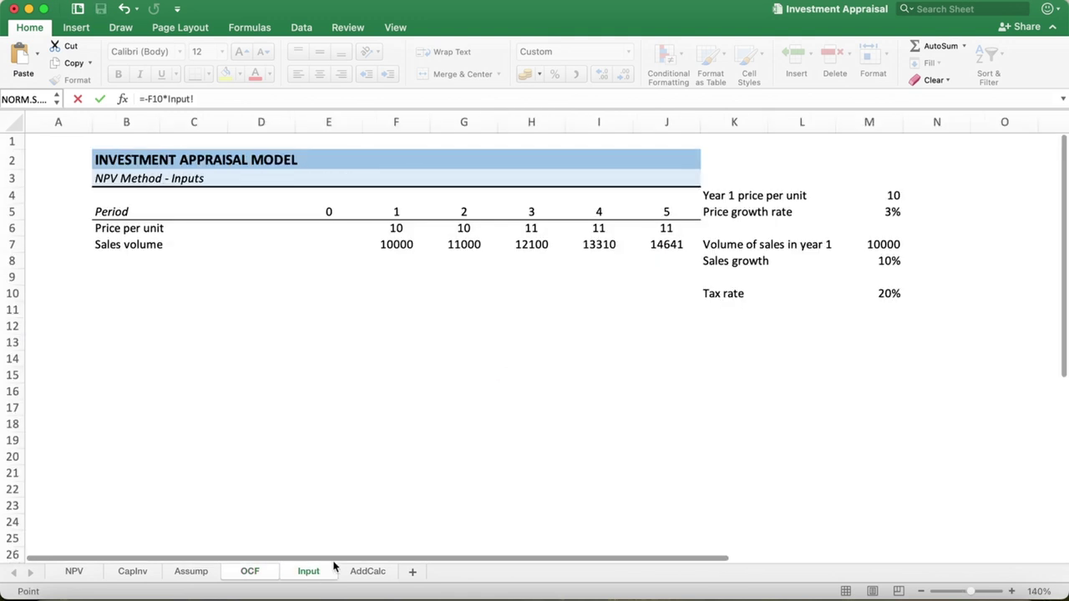
click(895, 298)
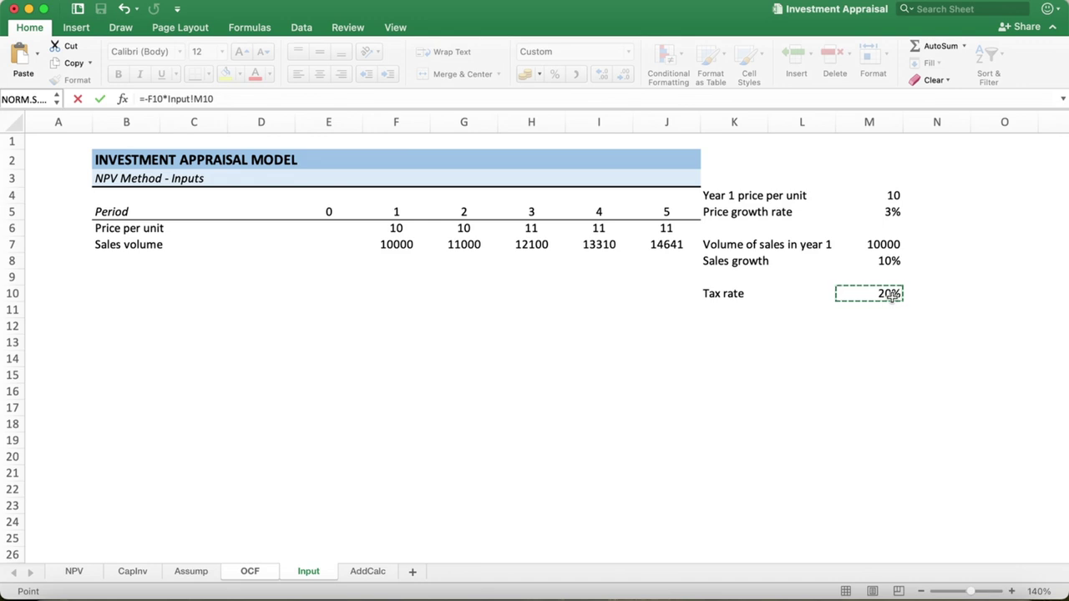
key(cmd+t)
key(super+t)
key(Return)
Step: Fill the tax formula through J11, (5,210) to (16,567), and underline the Tax row
click(527, 348)
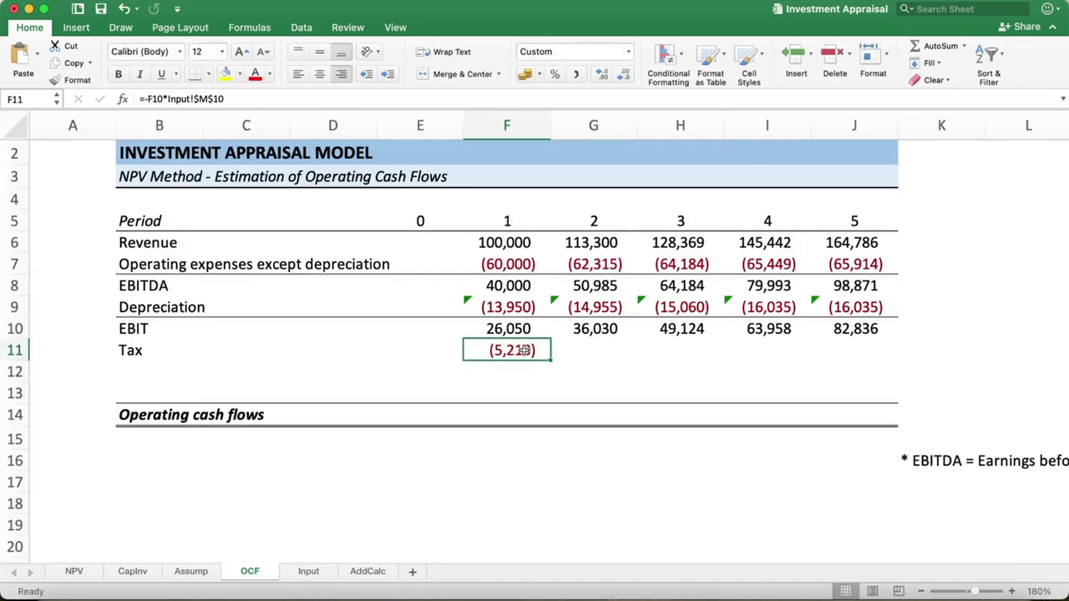
drag(550, 360, 861, 354)
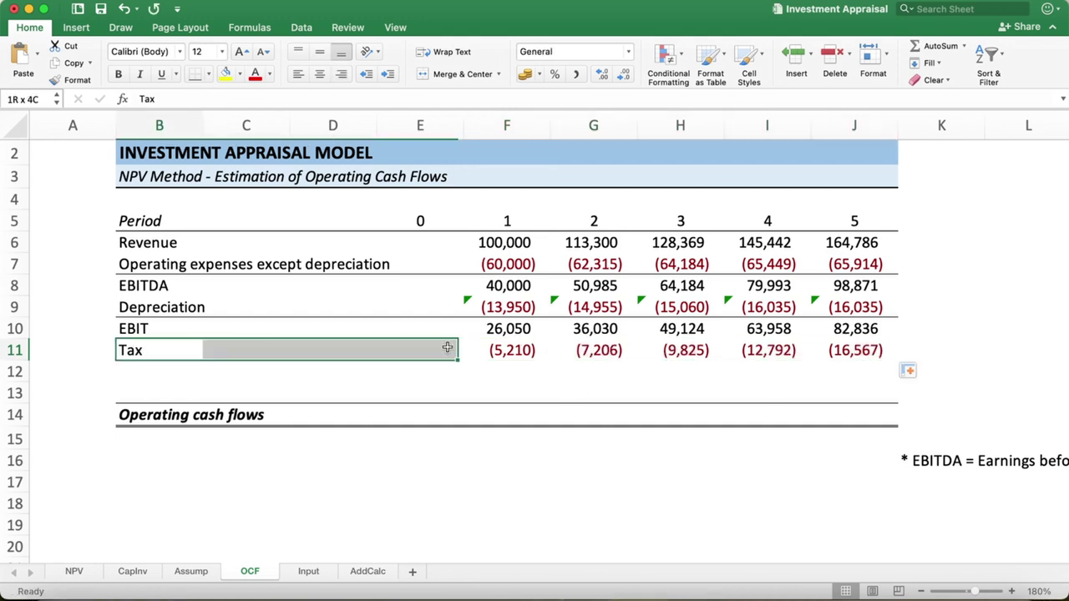
drag(136, 349, 868, 351)
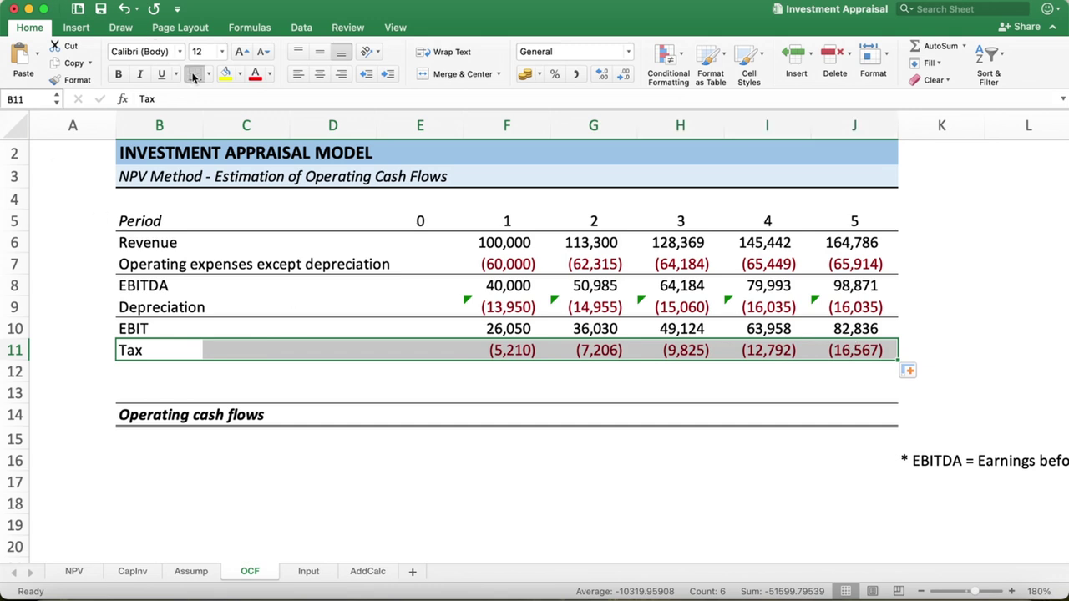
click(206, 371)
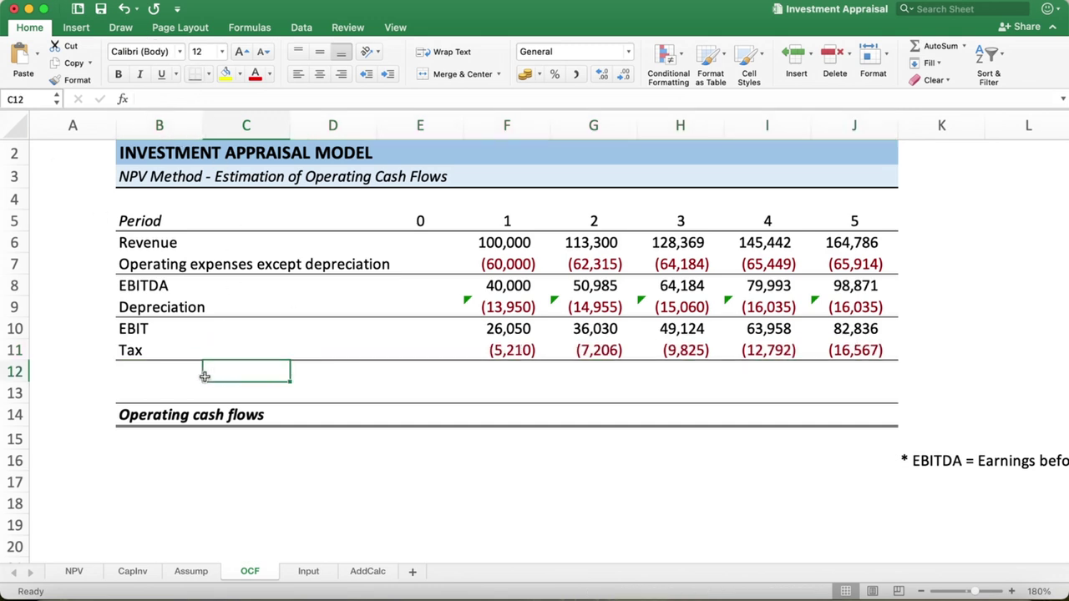
Step: Insert two blank rows at row 13, above Operating cash flows
click(15, 392)
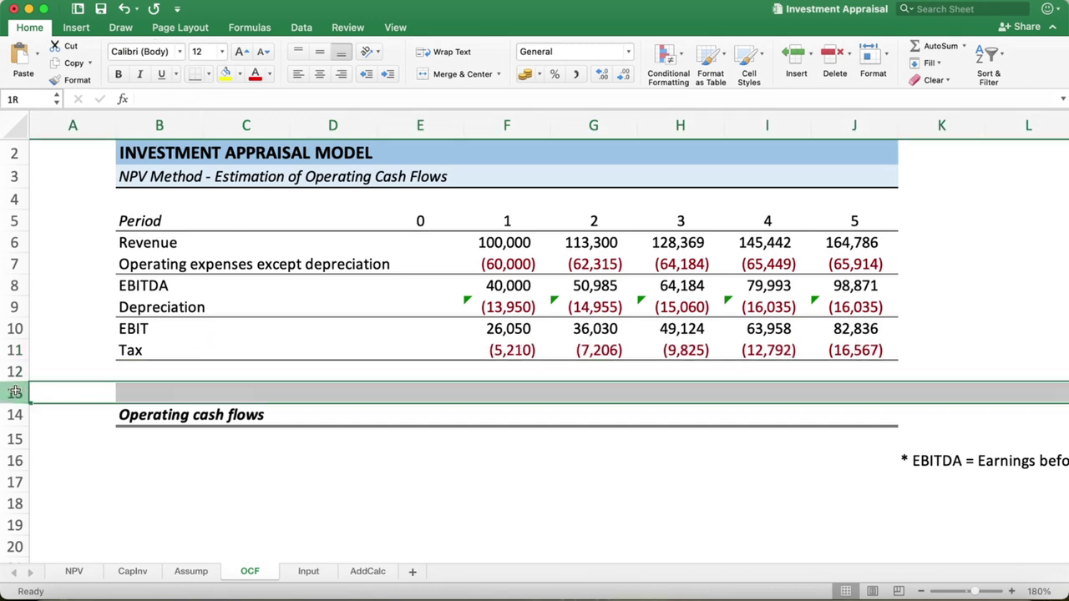
right_click(48, 451)
click(48, 453)
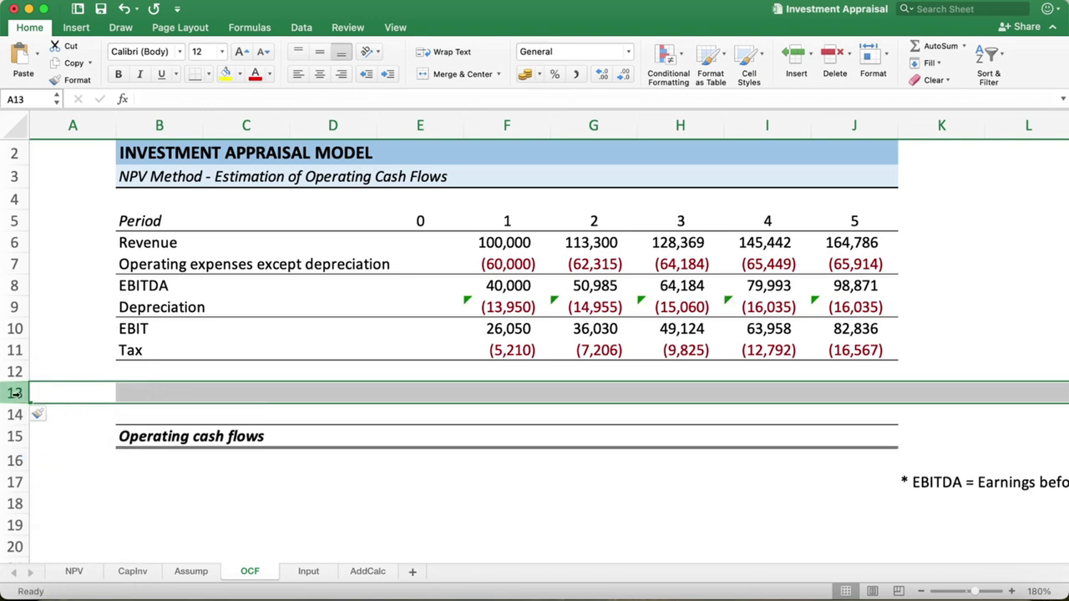
right_click(48, 452)
click(59, 436)
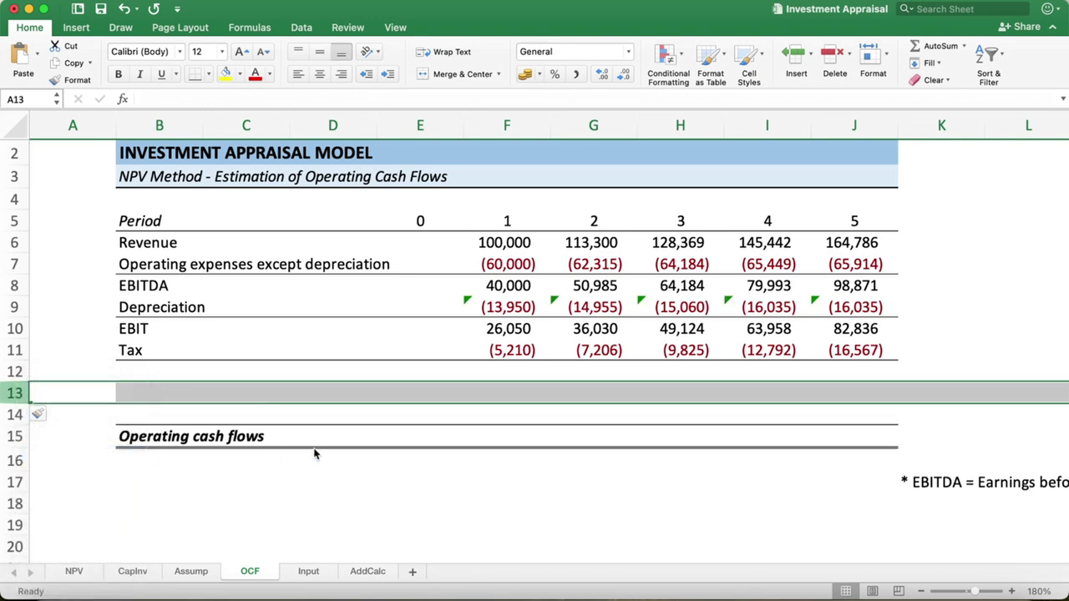
Step: Label B12 'NOPAT' and add the footnote '* NOPAT = Net operating profit after tax' in K19
click(200, 366)
text(NOP)
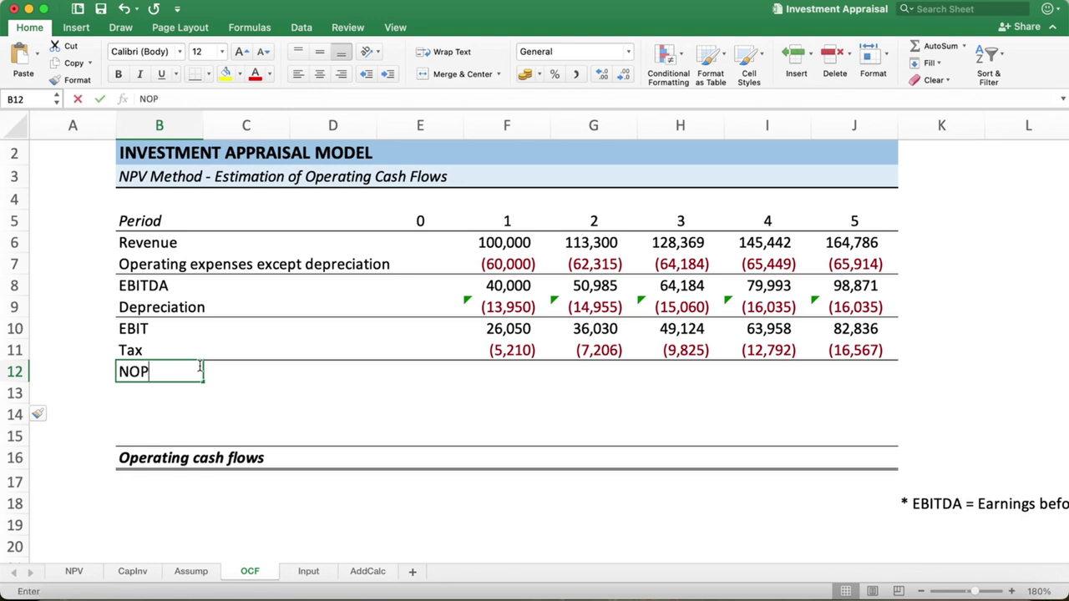
text(AT)
key(Return)
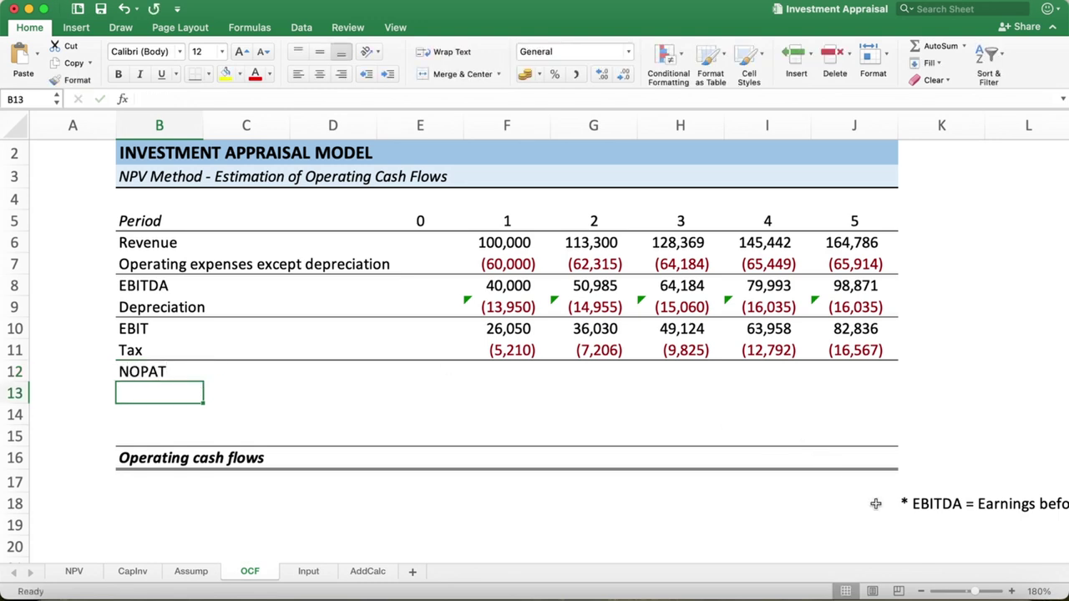
click(909, 526)
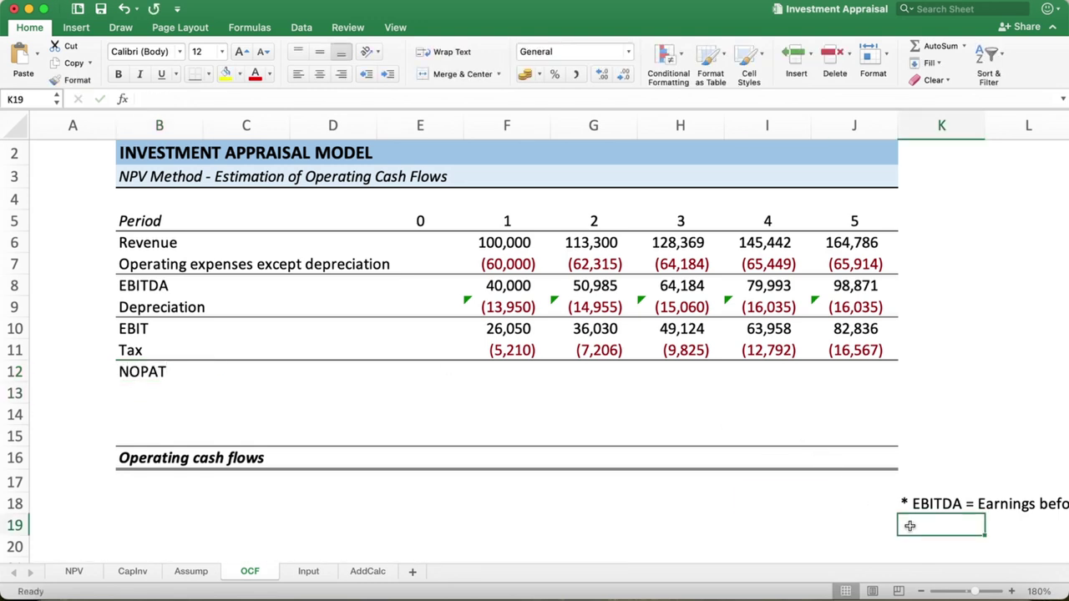
text(*)
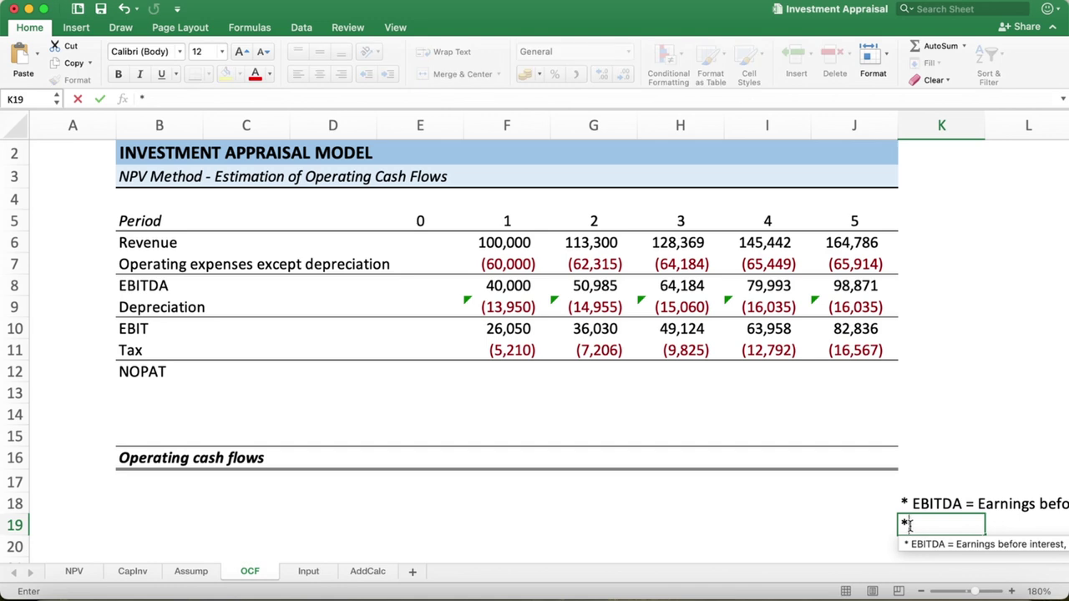
text( NOPAT )
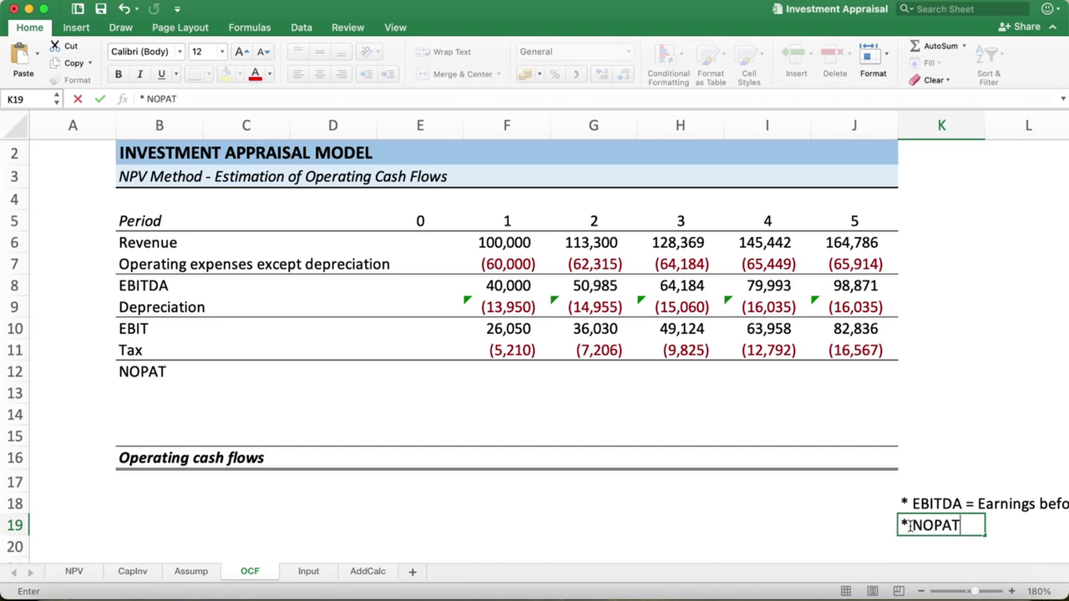
text(=N)
text(et opera)
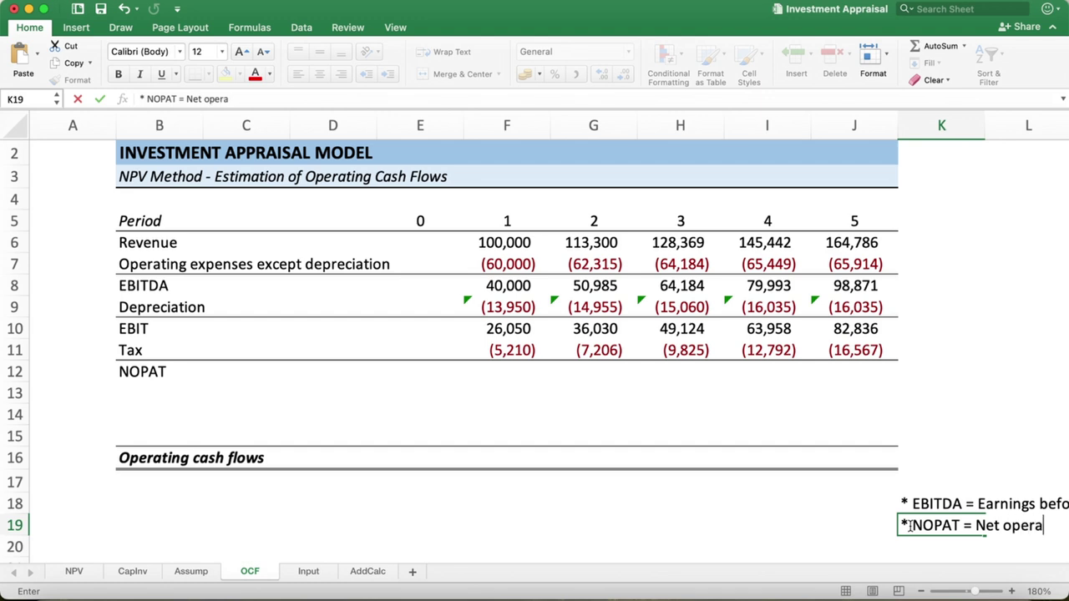
text(ting)
text( pro)
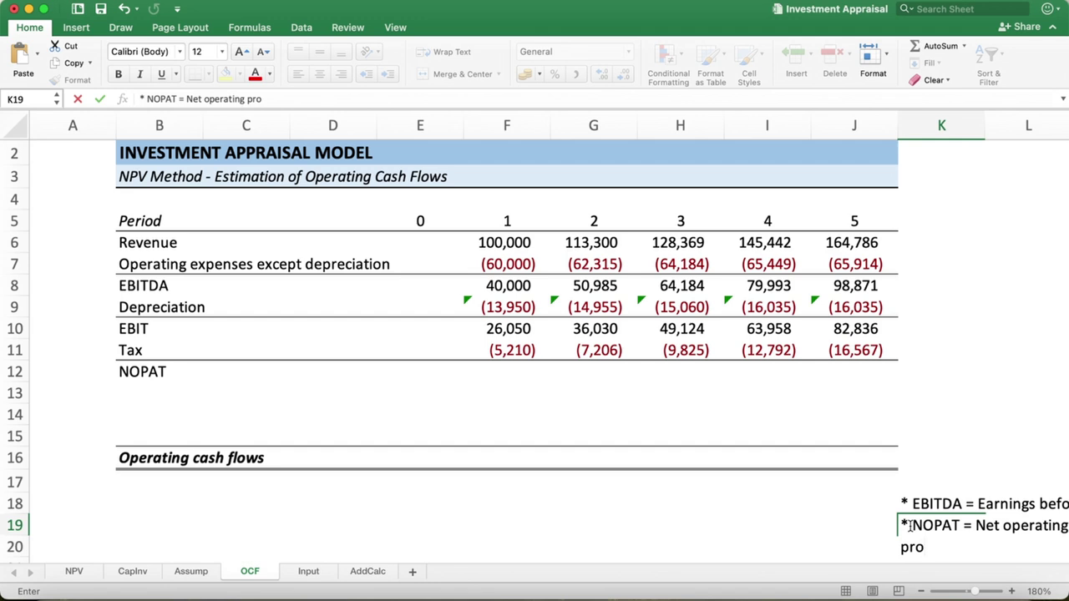
text(fit )
text(after ta)
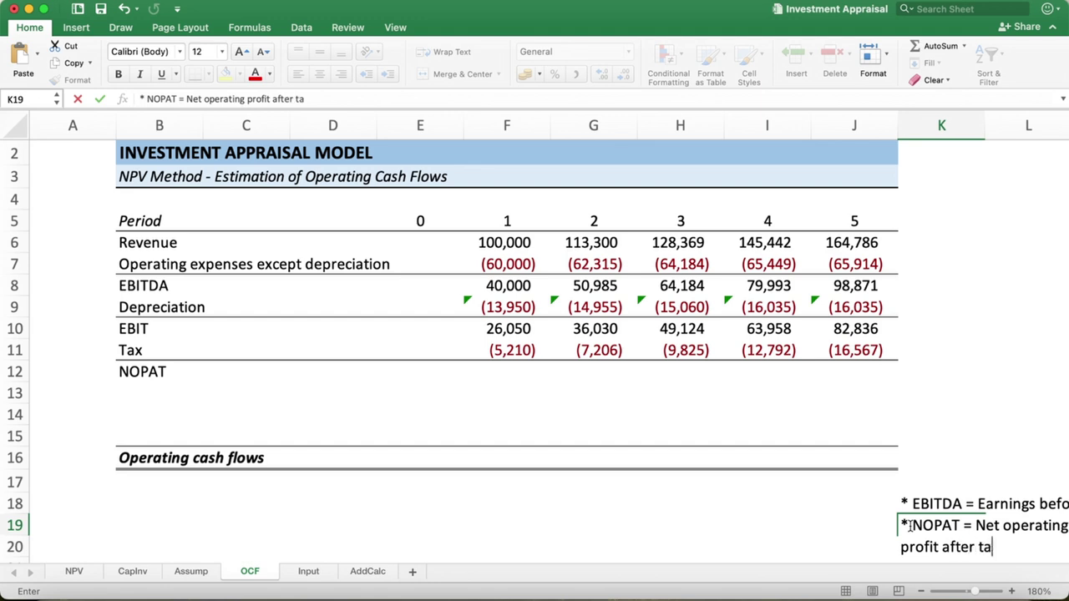
text(x)
key(Return)
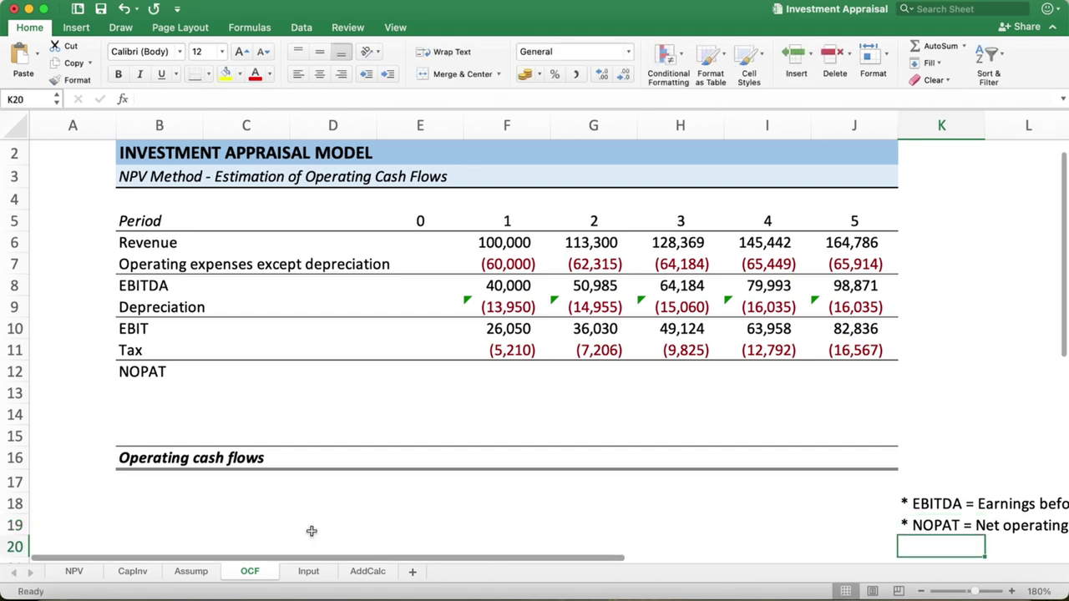
Step: Enter =F10+F11 in F12 and fill to J12, giving NOPAT from 20,840 to 66,269
click(501, 371)
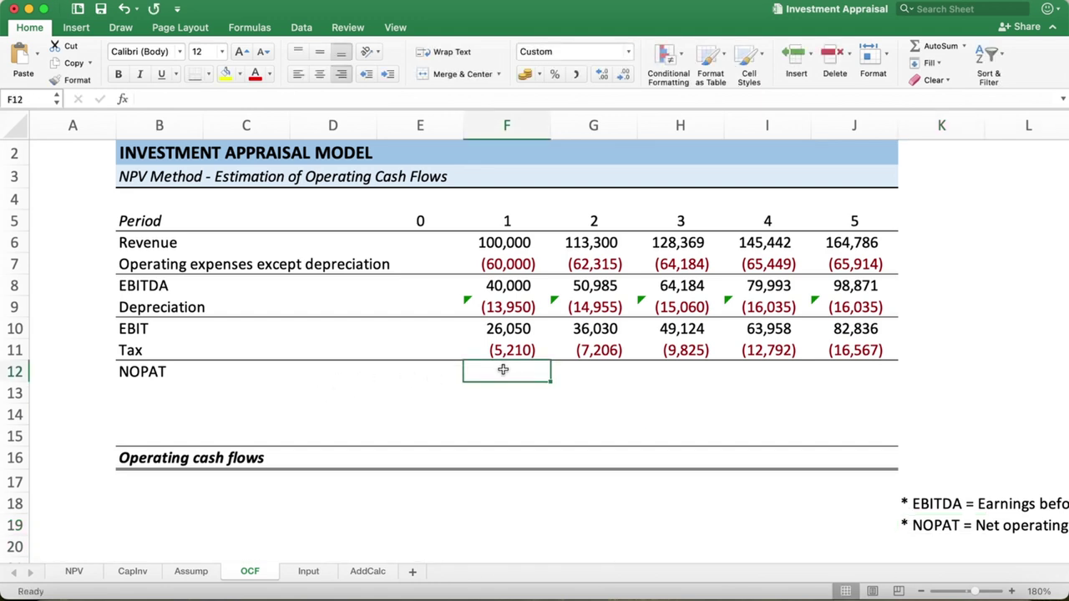
text(=)
click(511, 325)
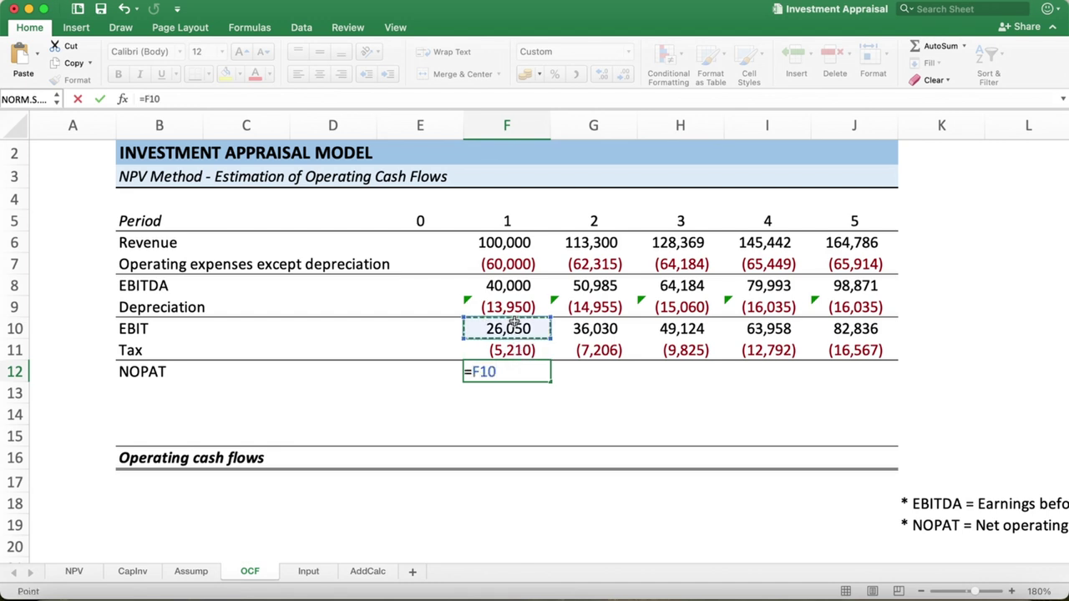
text(+)
click(512, 350)
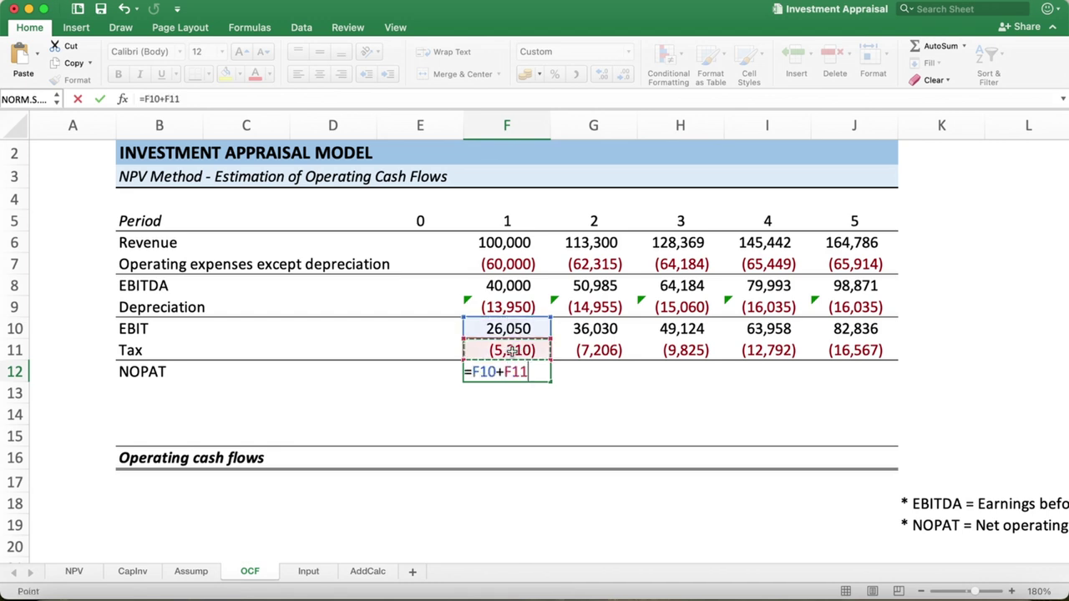
key(Return)
click(530, 374)
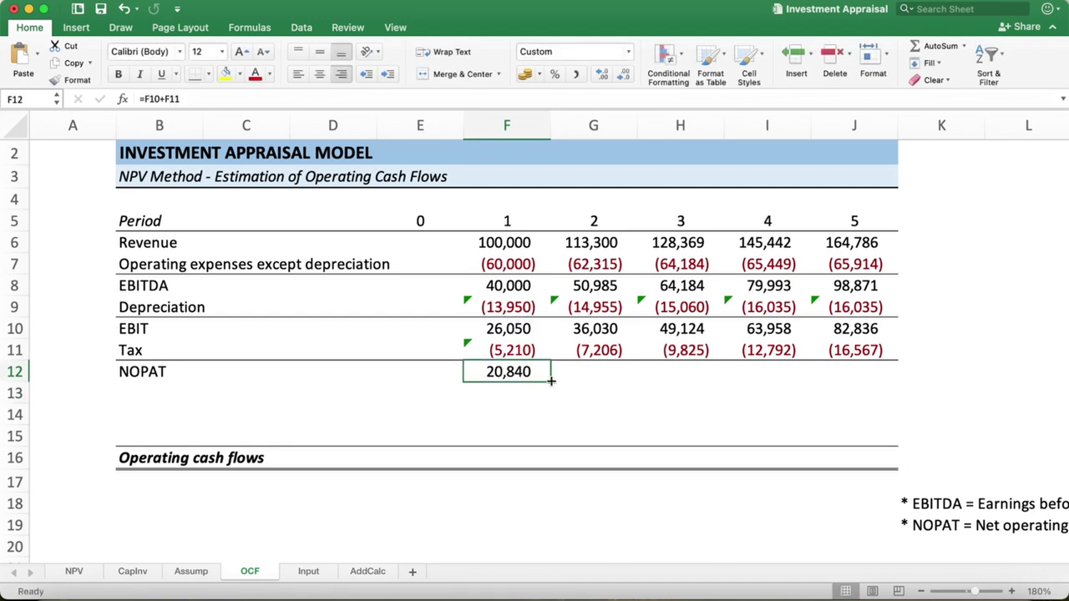
drag(551, 381, 873, 383)
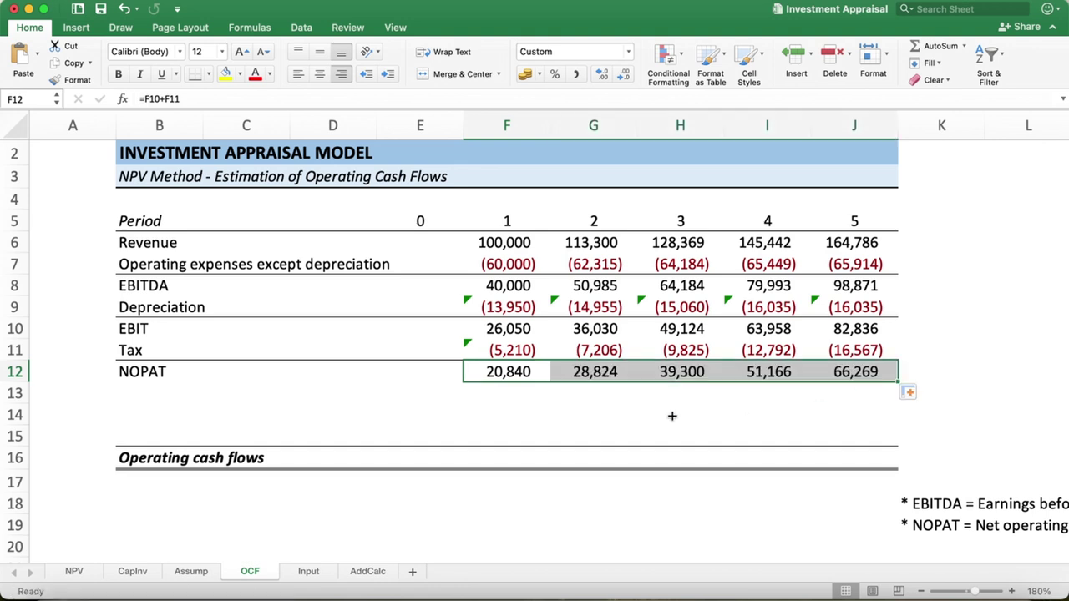
click(142, 390)
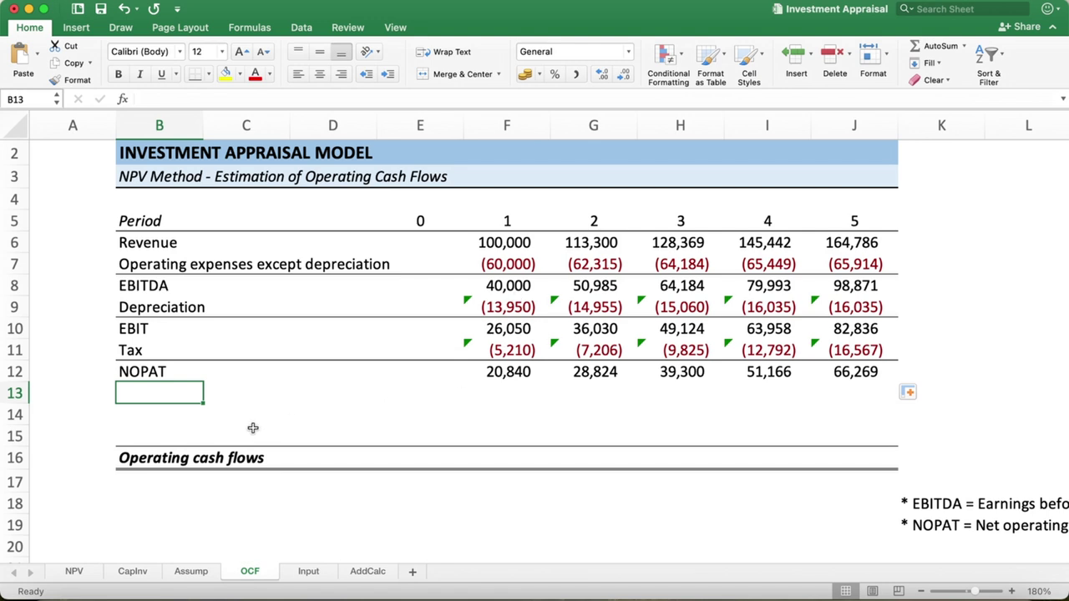
Step: Label B13 'Add back depreciation' and fill =-F9 across F13:J13, 13,950 to 16,035
text(Add )
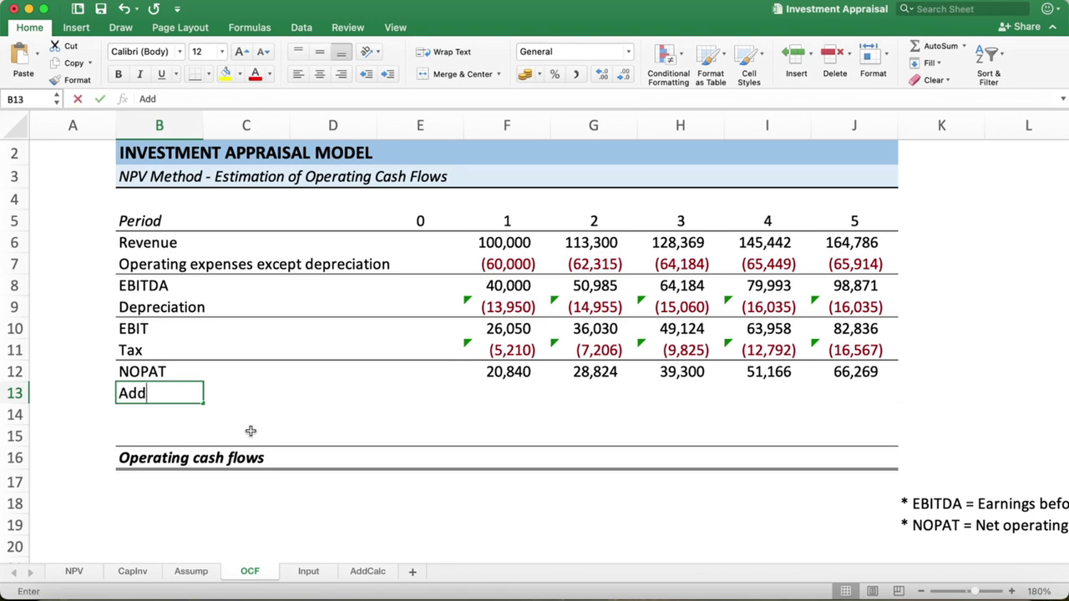
text(back )
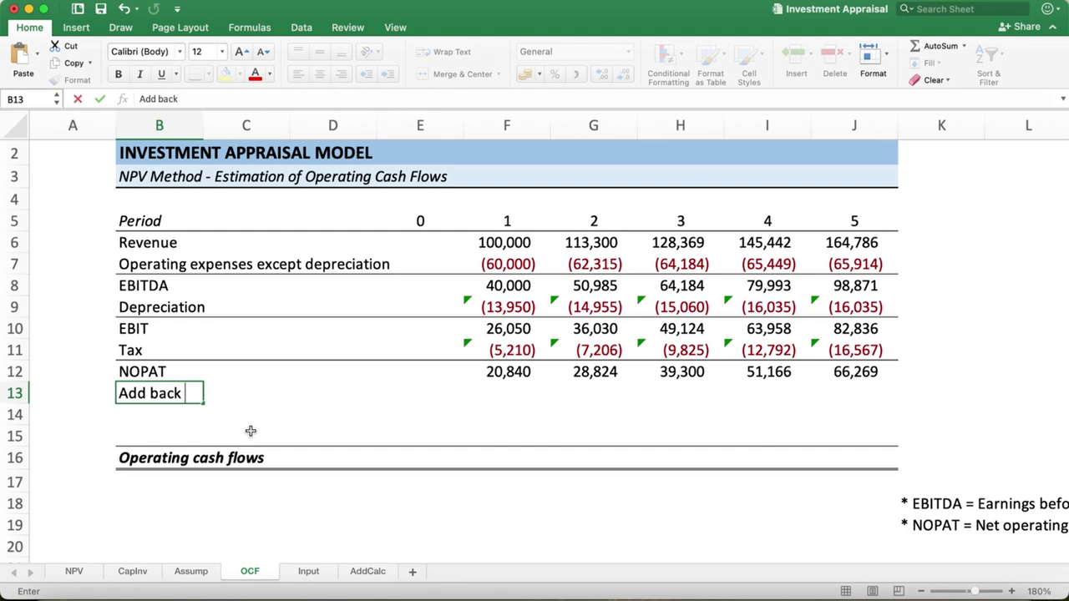
text(depreci)
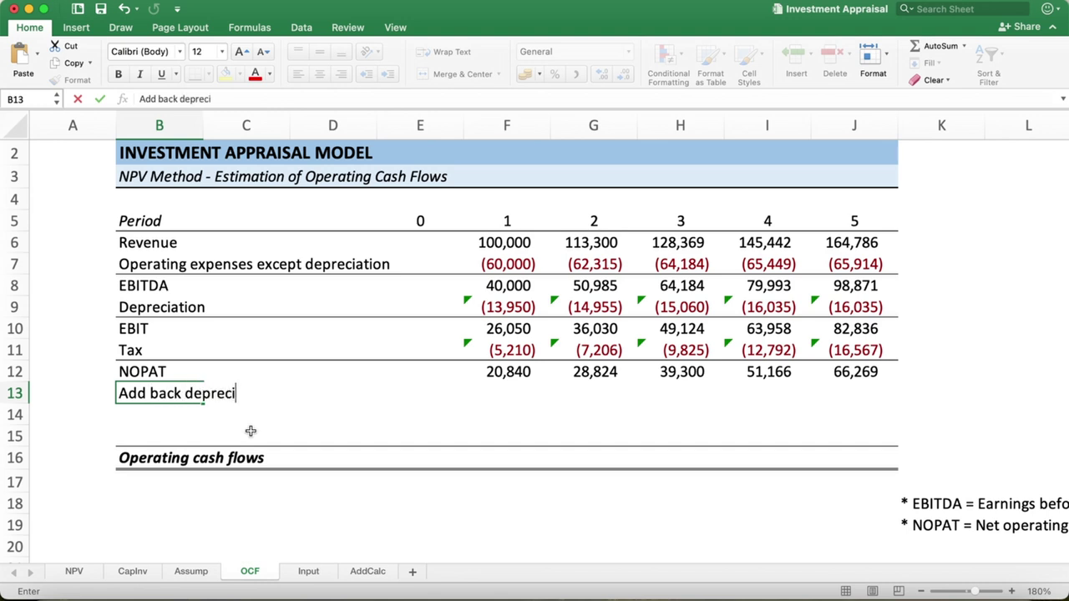
text(ation)
key(Tab)
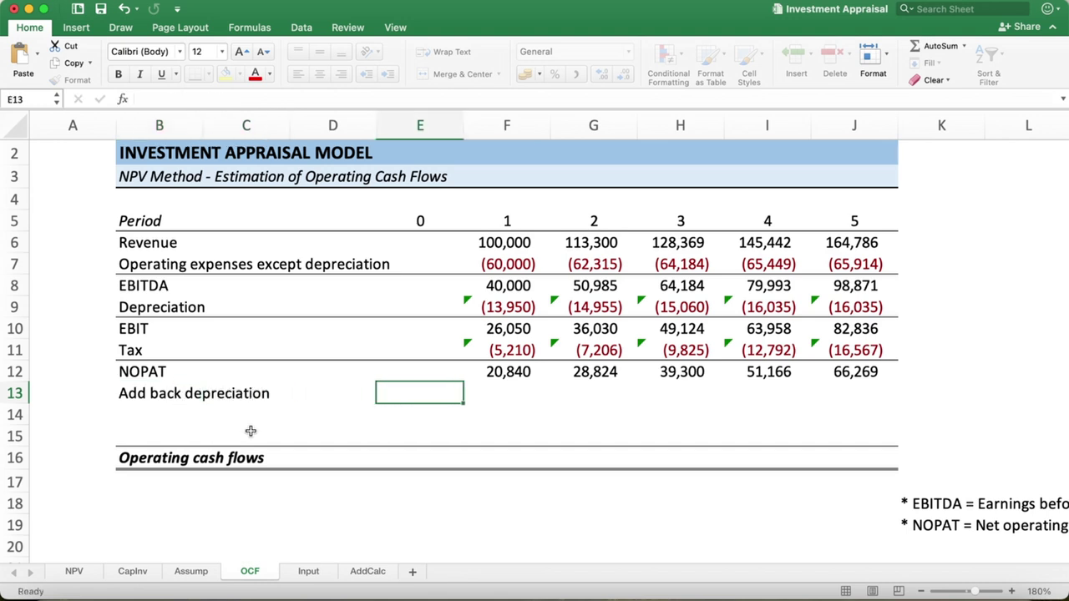
key(Tab)
text(=)
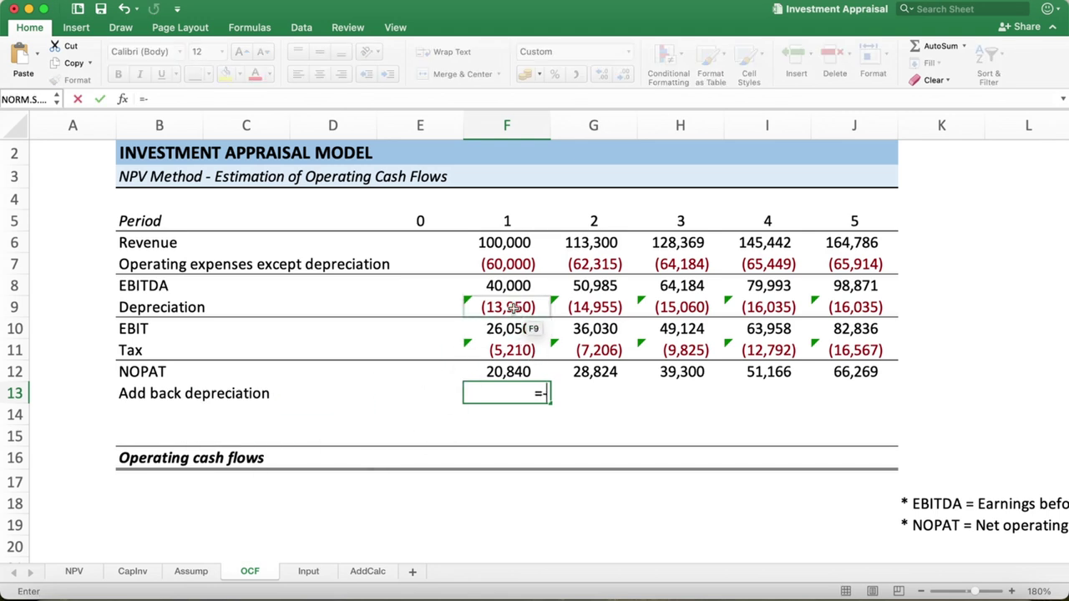
click(513, 307)
key(Return)
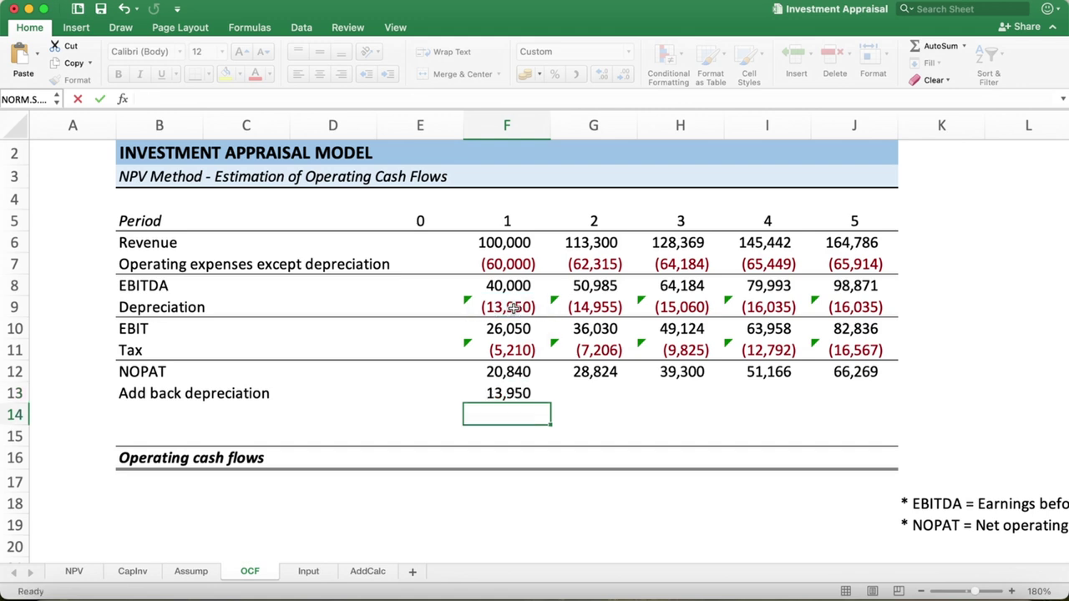
click(511, 395)
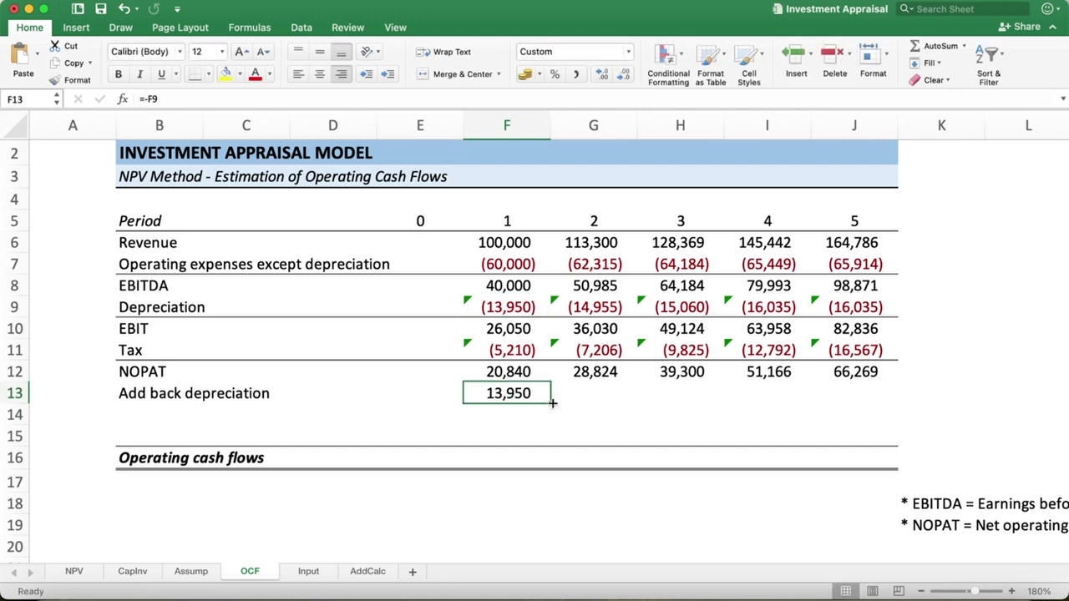
drag(555, 402, 840, 419)
drag(143, 399, 856, 395)
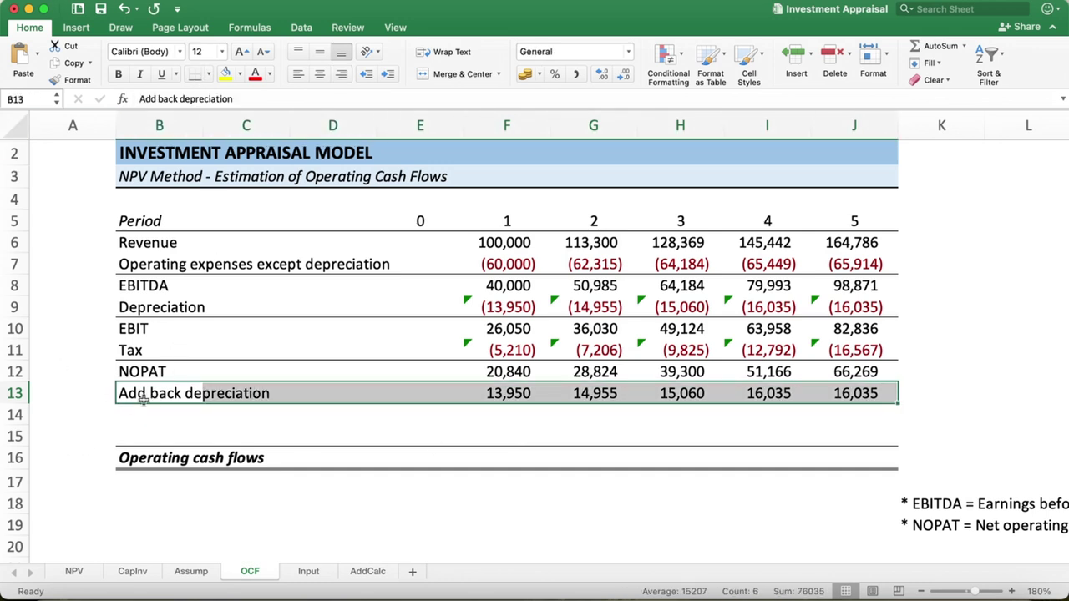
click(139, 414)
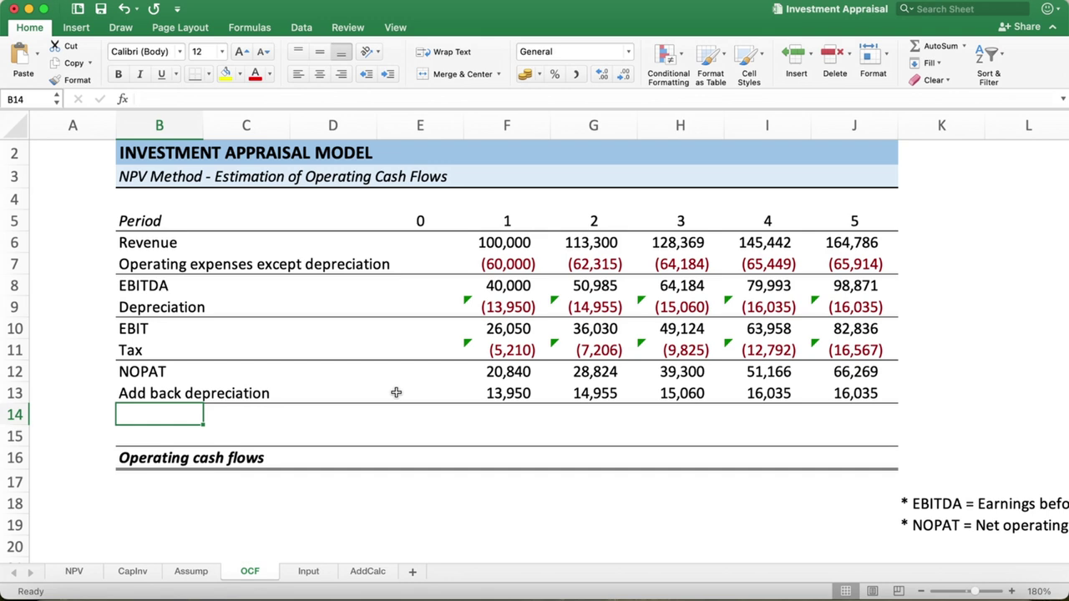
Step: Enter the label 'After tax cash flow before NWC' in OCF cell B14
text(Cash f)
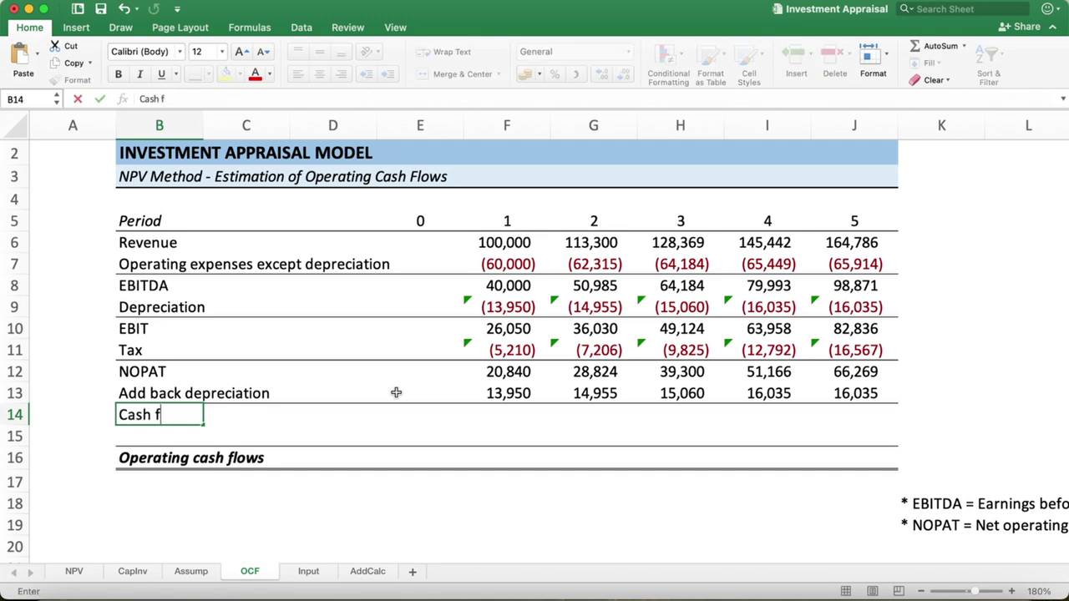
text(lo)
key(BackSpace)
key(BackSpace)
key(BackSpace)
key(BackSpace)
key(BackSpace)
key(BackSpace)
key(BackSpace)
key(BackSpace)
text(After)
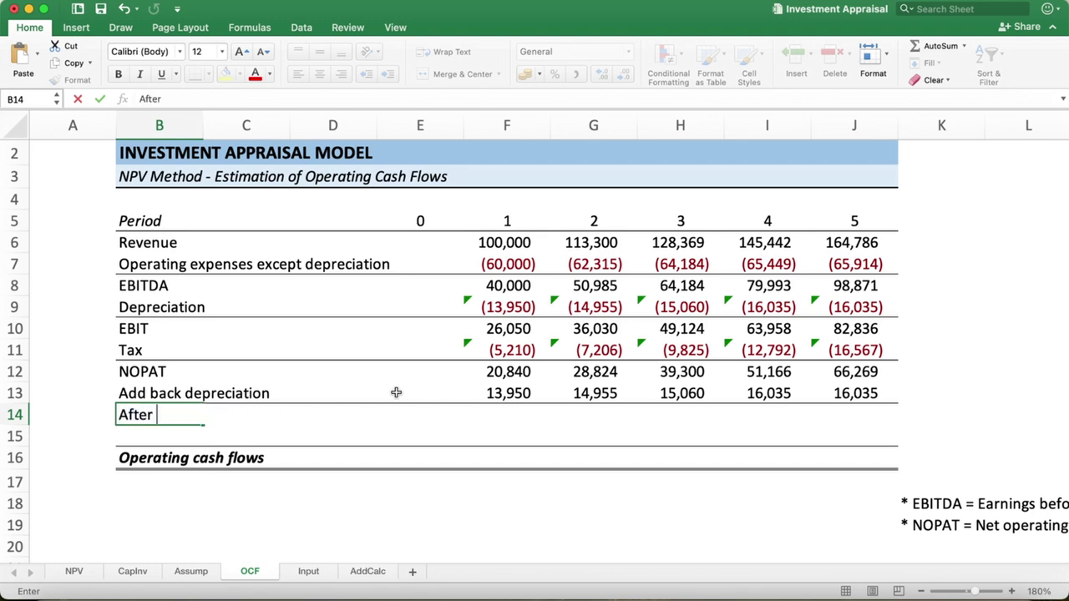
text( tax )
text(c)
text(cas)
text(h flow)
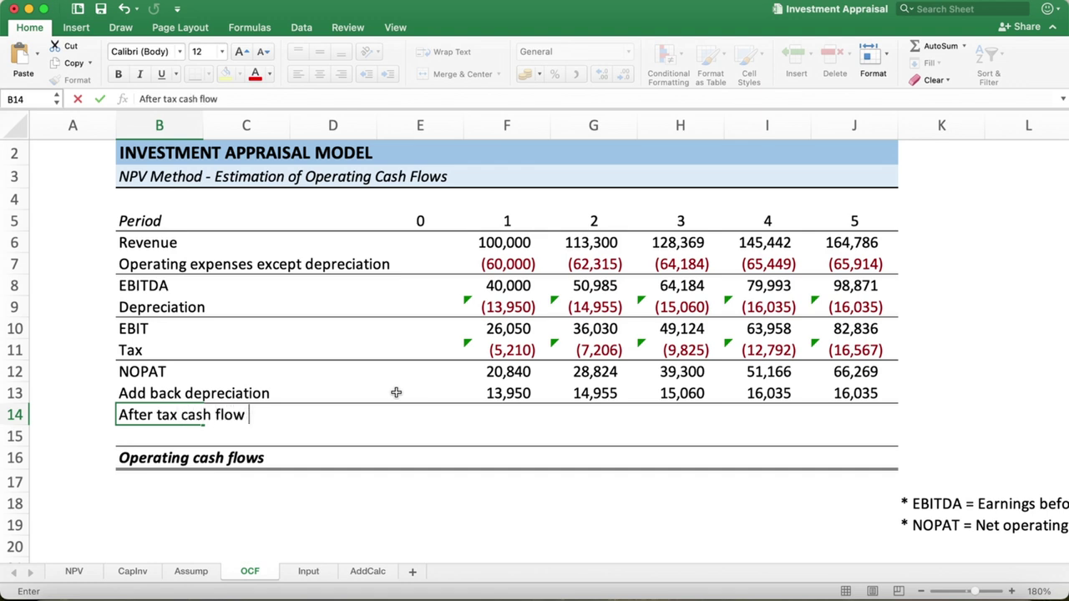
text(before )
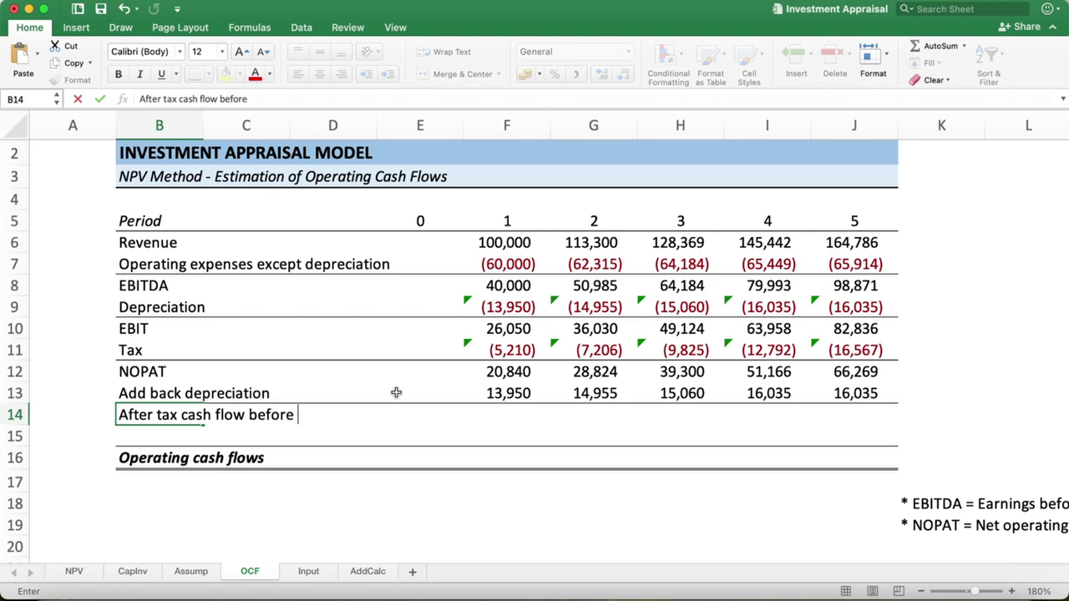
text(NWC)
key(Return)
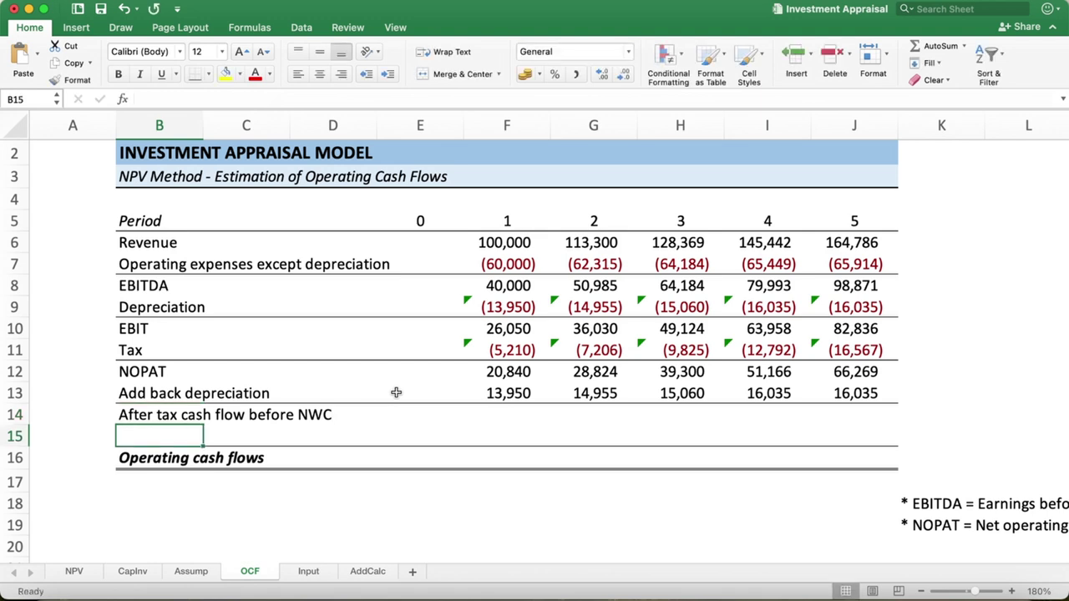
Step: Review the CapInv sheet, go back to OCF, then bring up the Assump sheet
click(133, 571)
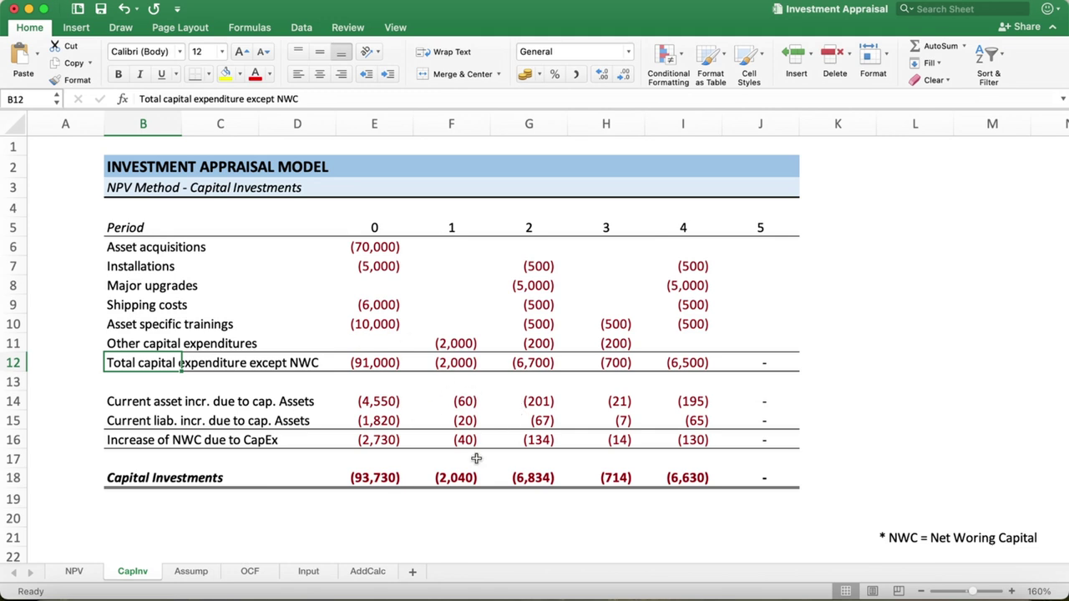
click(247, 572)
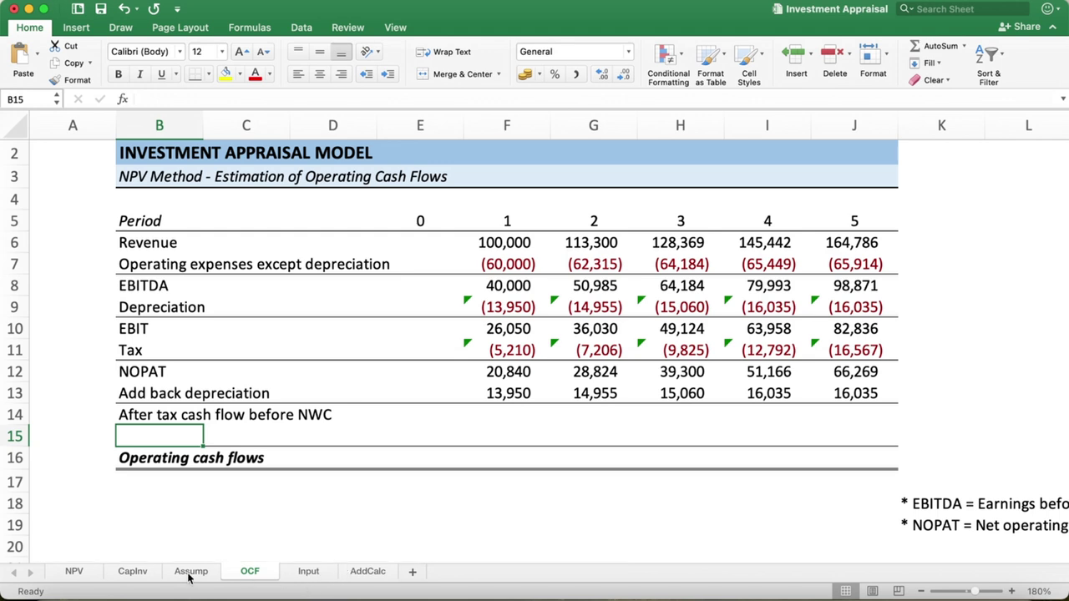
click(192, 572)
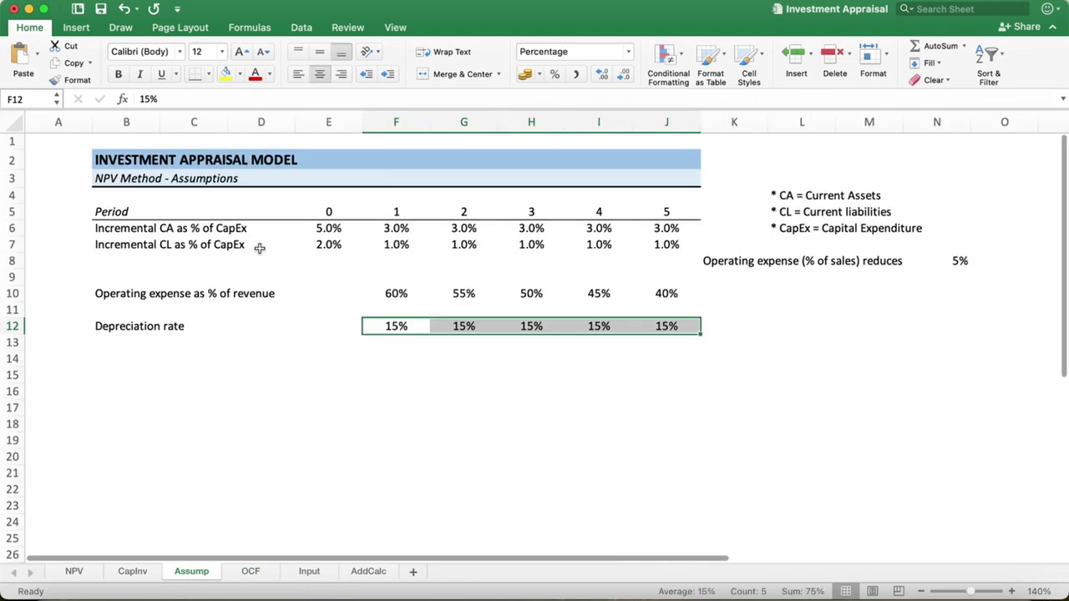
Step: Copy the Incremental CA and Incremental CL labels into the empty rows 8 and 9
click(111, 260)
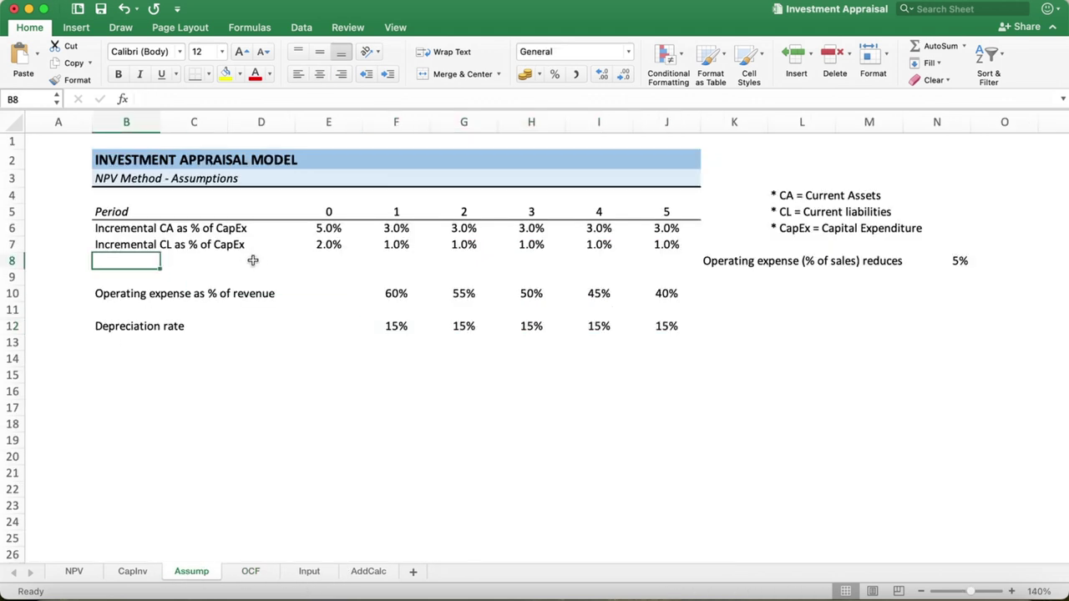
click(140, 230)
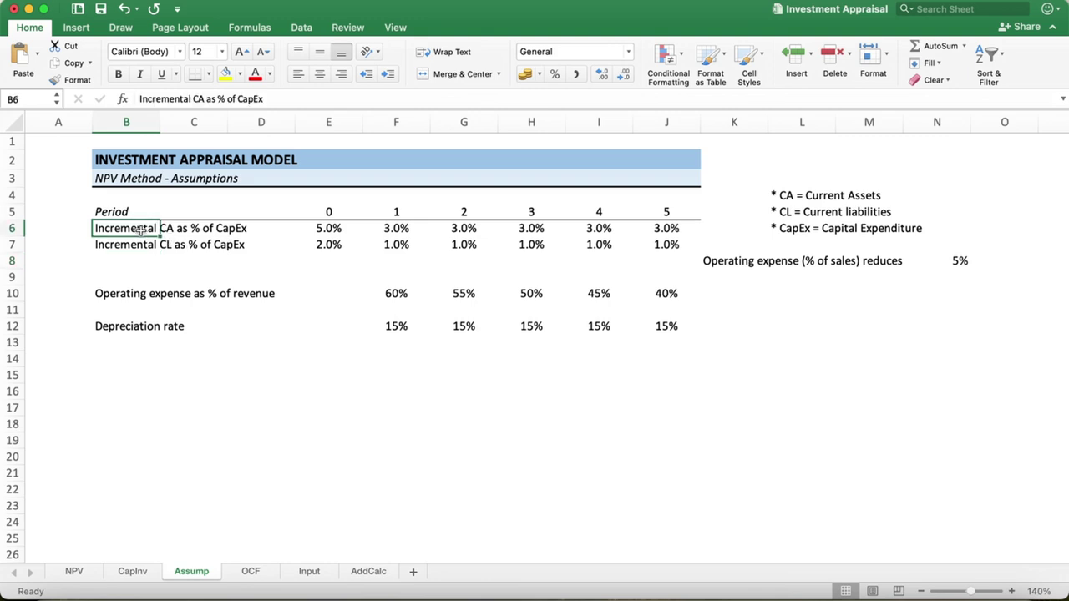
key(shift+Down)
key(ctrl+c)
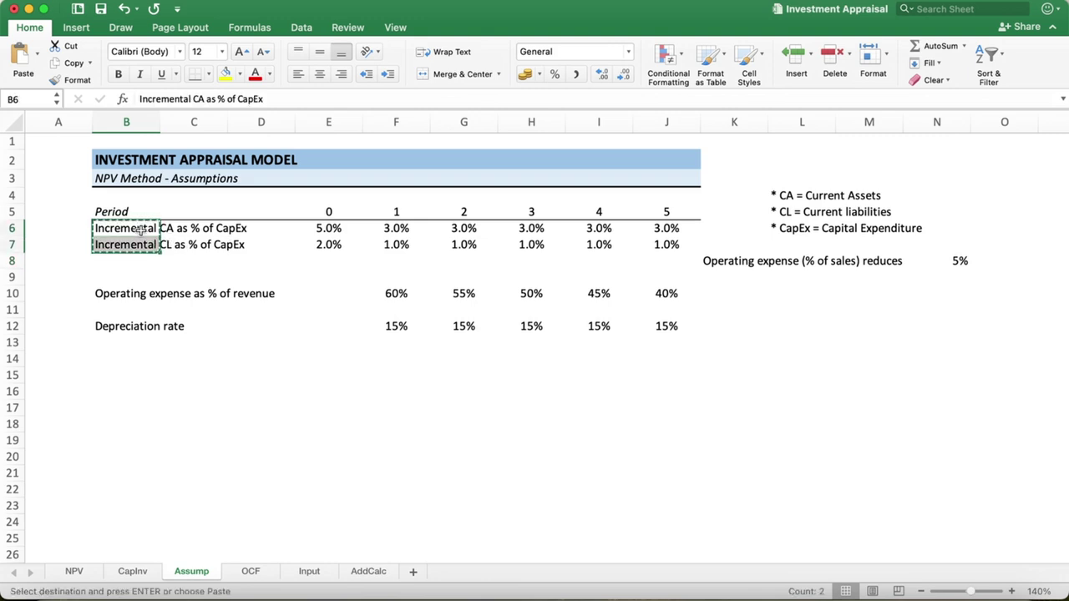
key(Down)
key(Down)
key(shift+Down)
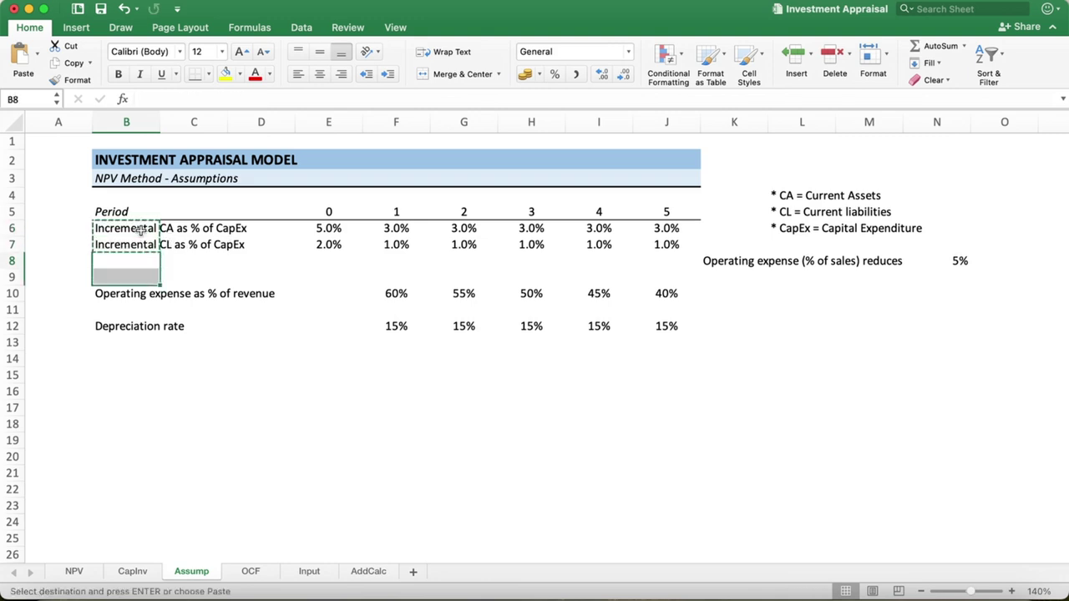
key(ctrl+v)
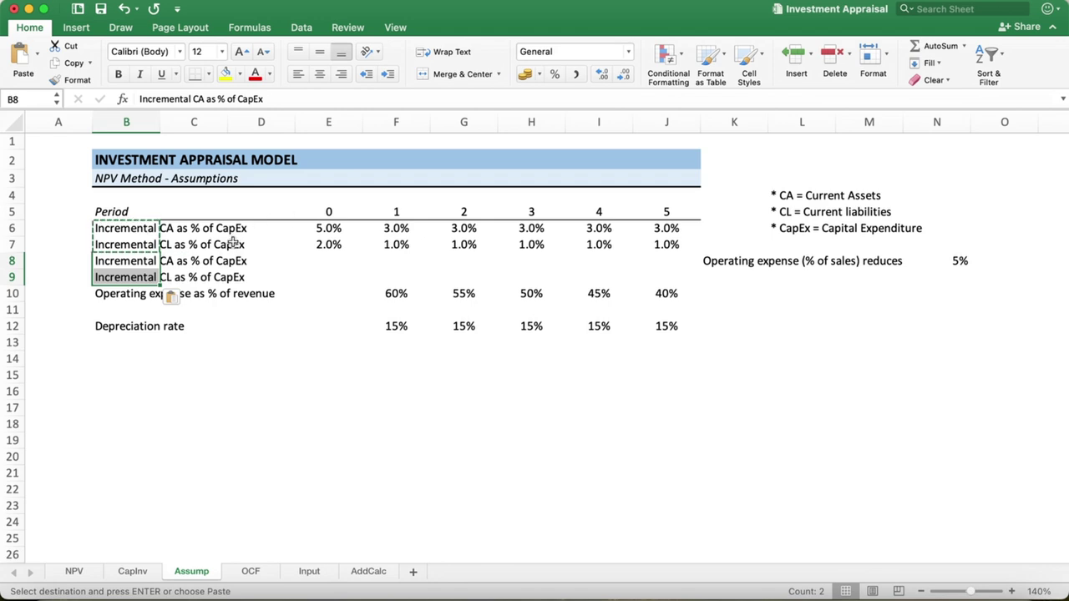
Step: Replace CapEx with revenue in both pasted labels: Incremental CA/CL as % of revenue
click(142, 260)
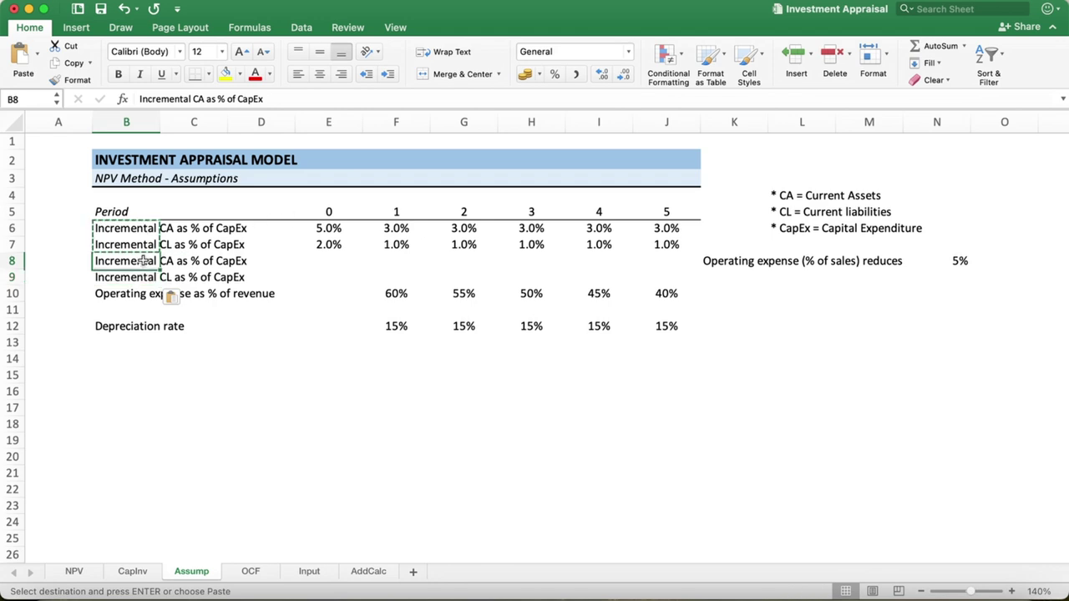
click(271, 98)
key(BackSpace)
key(BackSpace)
key(BackSpace)
key(BackSpace)
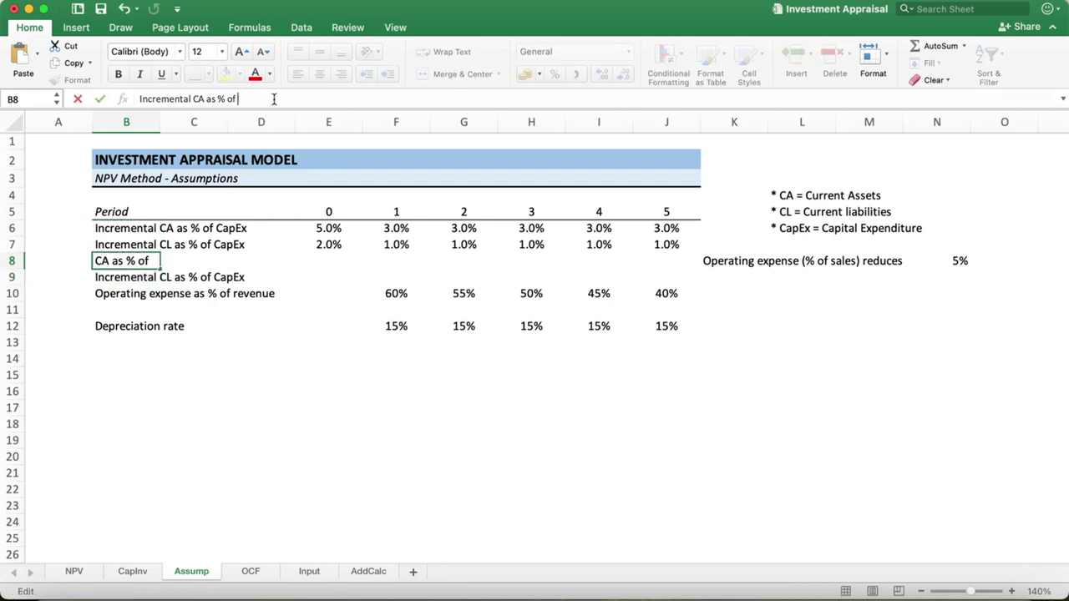
text(revenue)
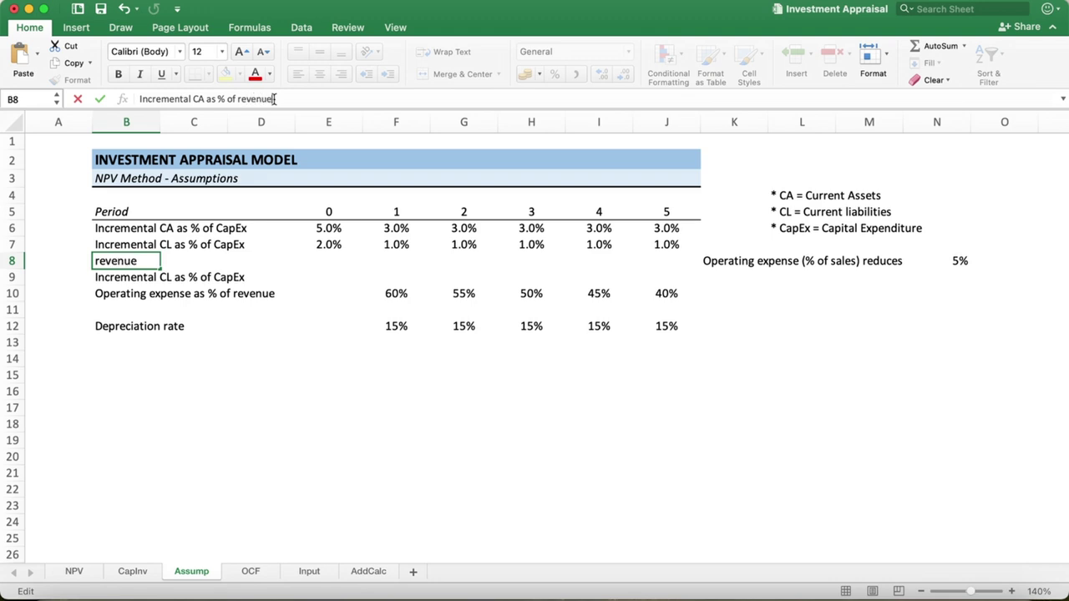
key(Return)
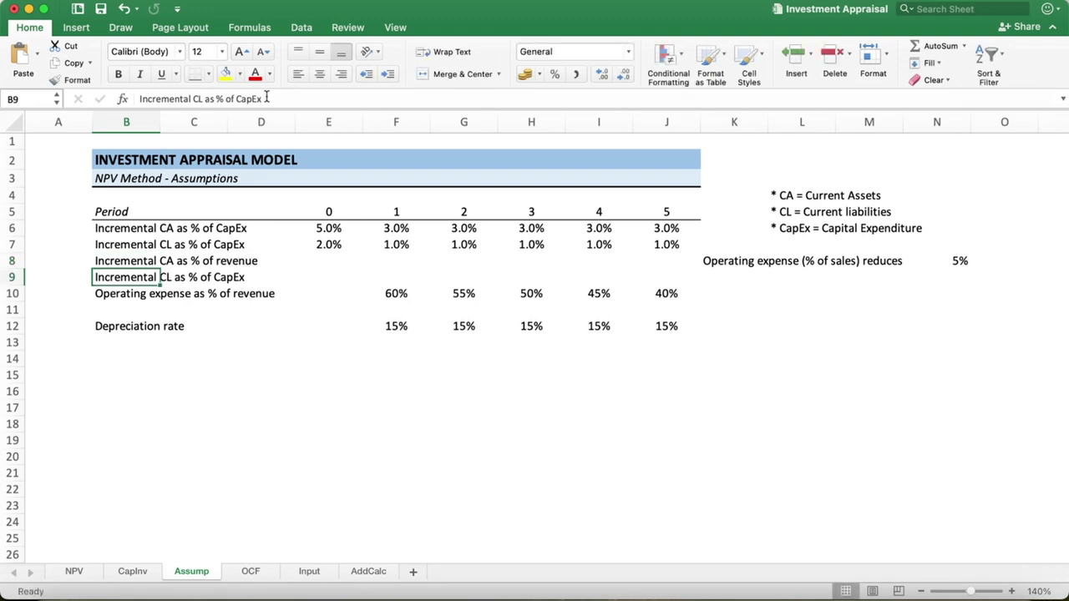
click(266, 98)
key(BackSpace)
key(BackSpace)
key(BackSpace)
key(BackSpace)
key(BackSpace)
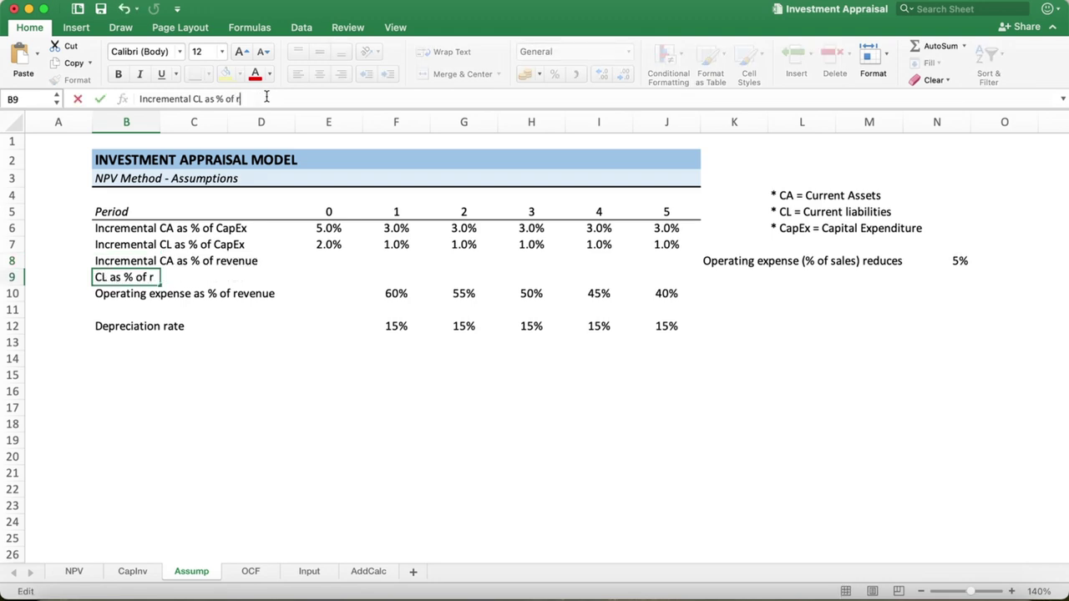
text(evenue)
key(Return)
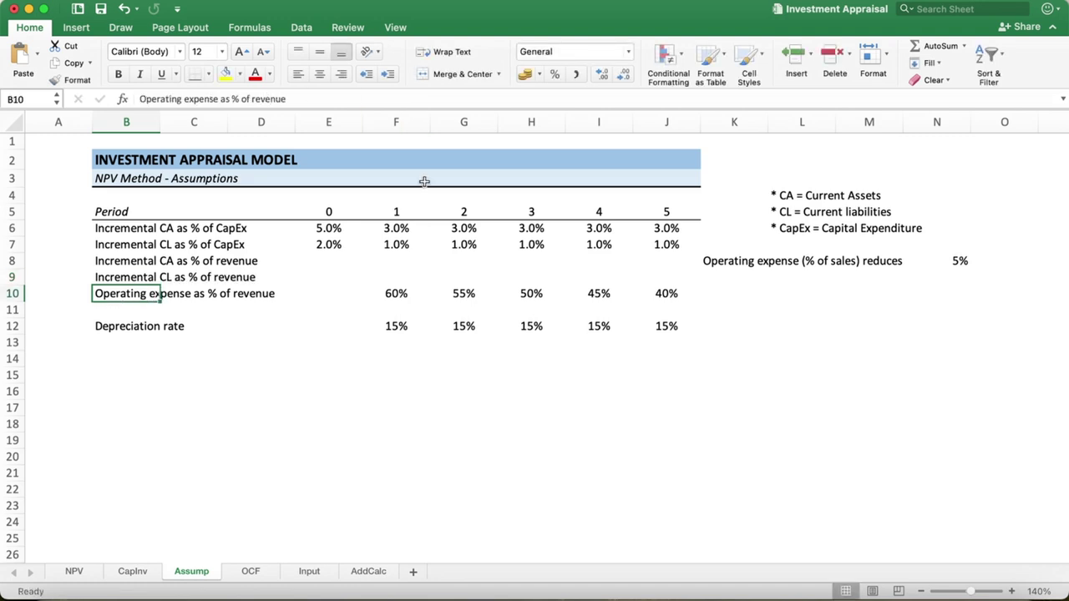
click(345, 266)
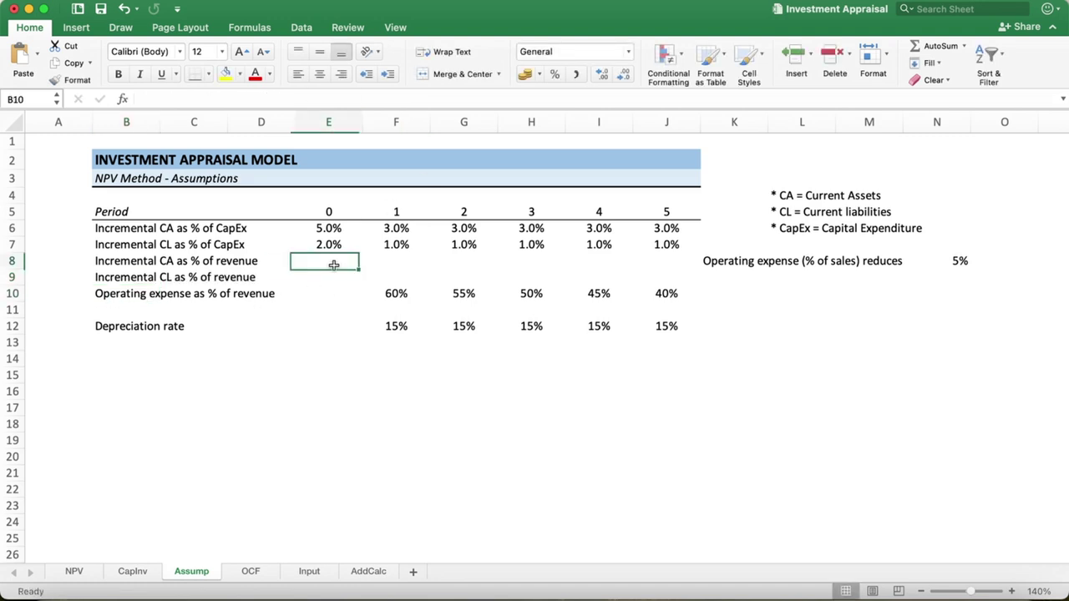
click(393, 262)
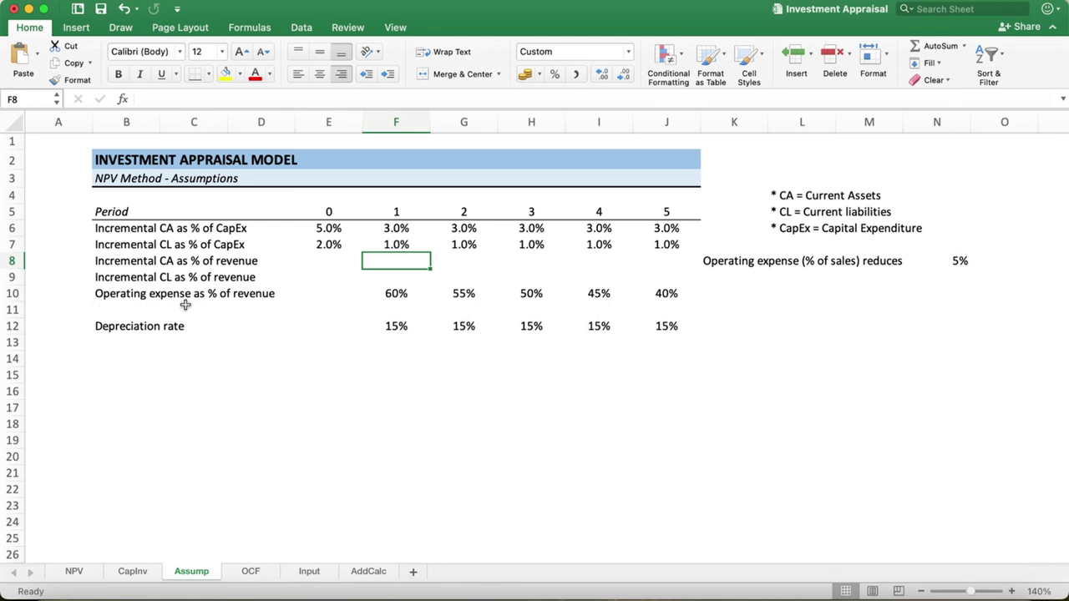
Step: Delete 'Incremental' from B8 and B9, leaving 'CA as % of revenue' and 'CL as % of revenue'
click(111, 261)
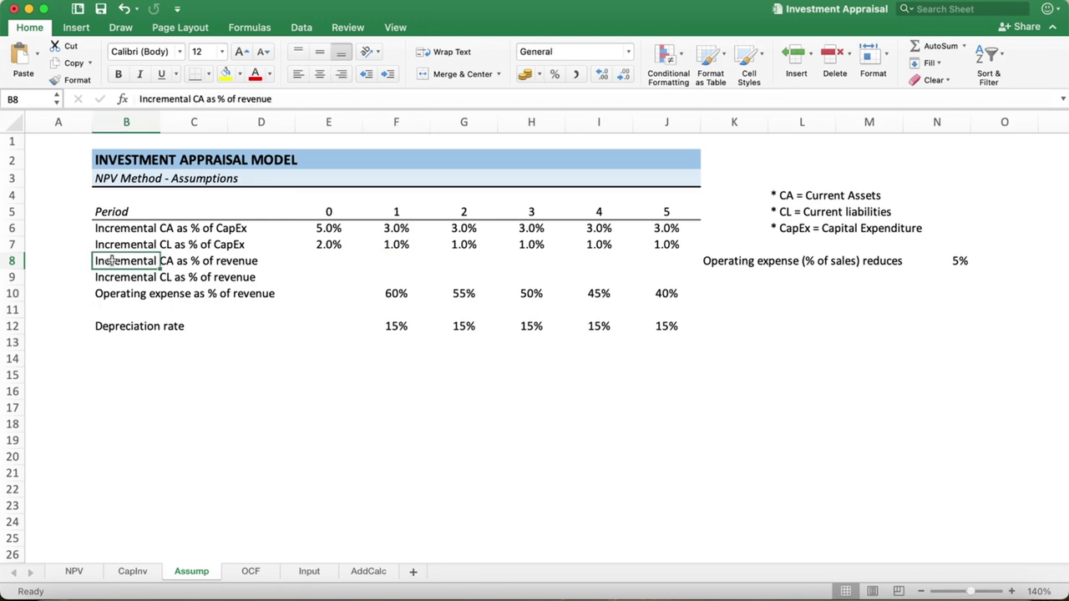
click(193, 98)
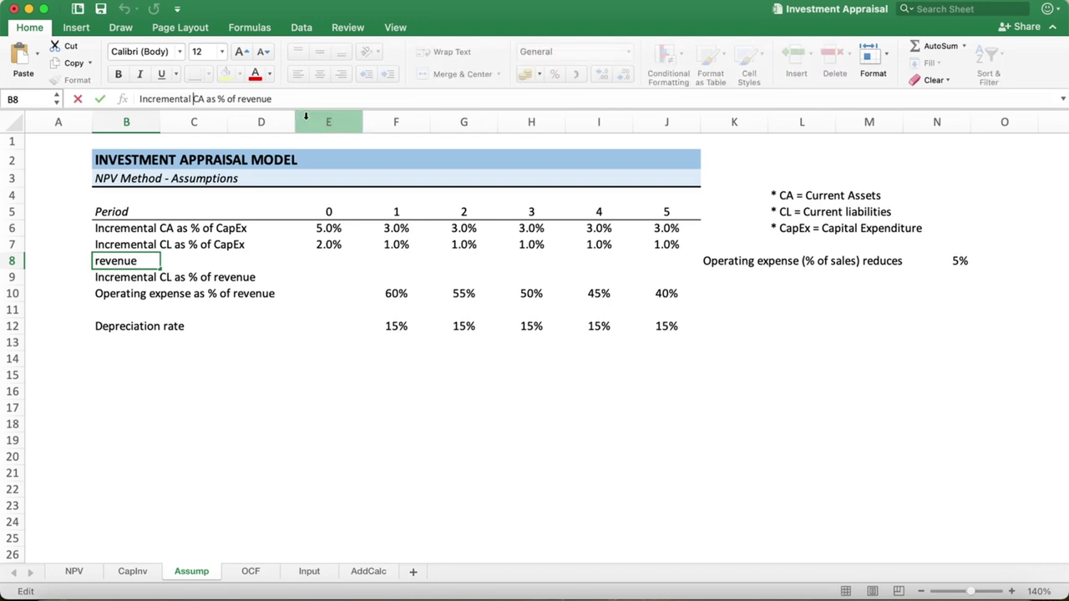
key(BackSpace)
key(BackSpace)
key(BackSpace)
key(BackSpace)
key(BackSpace)
key(BackSpace)
key(BackSpace)
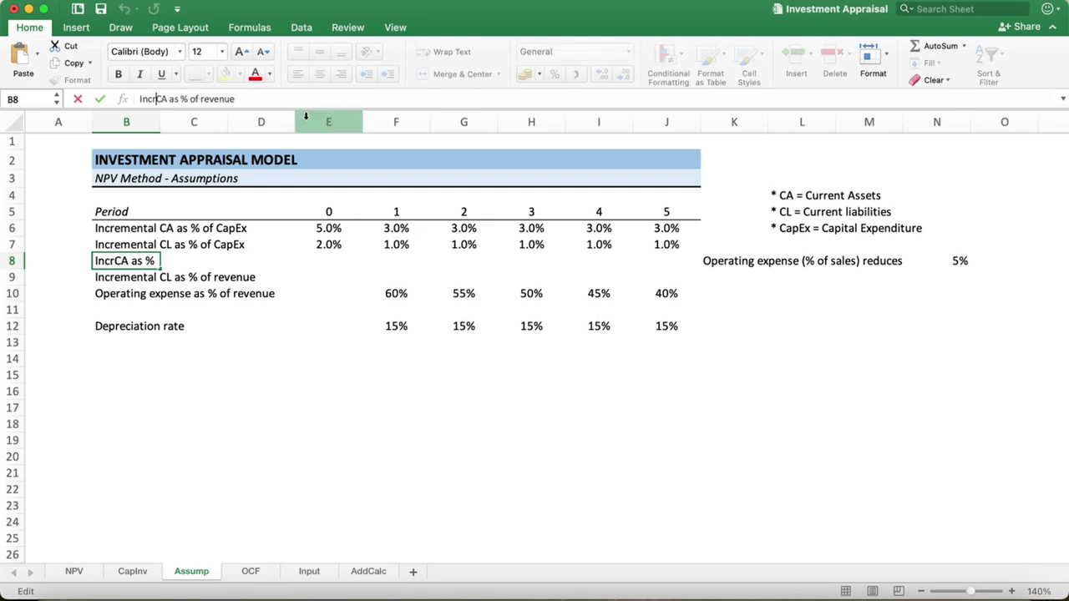
key(BackSpace)
key(BackSpace)
key(BackSpace)
key(BackSpace)
key(Return)
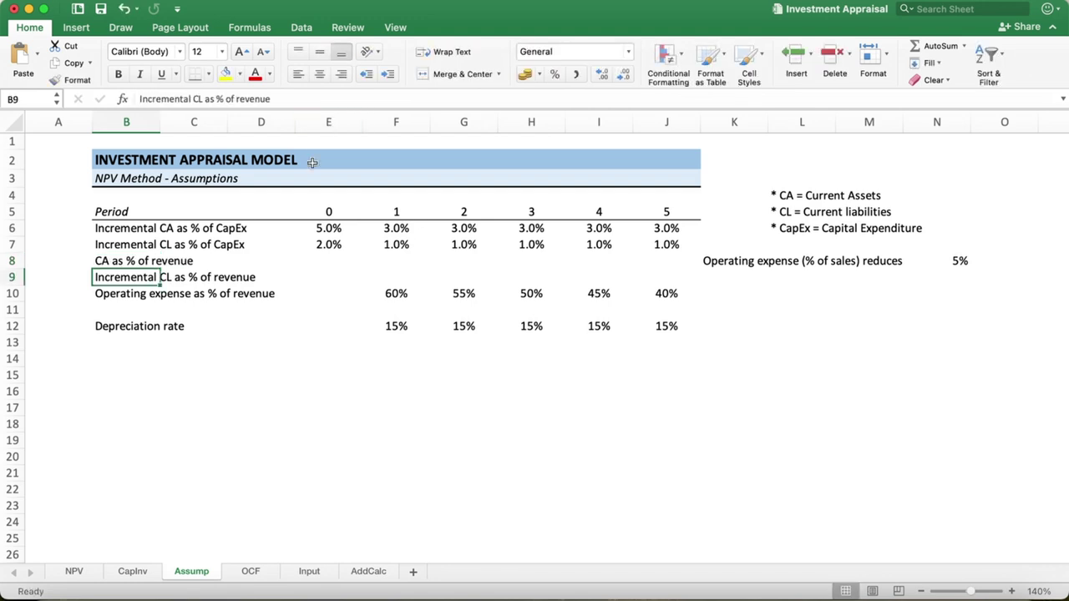
click(194, 98)
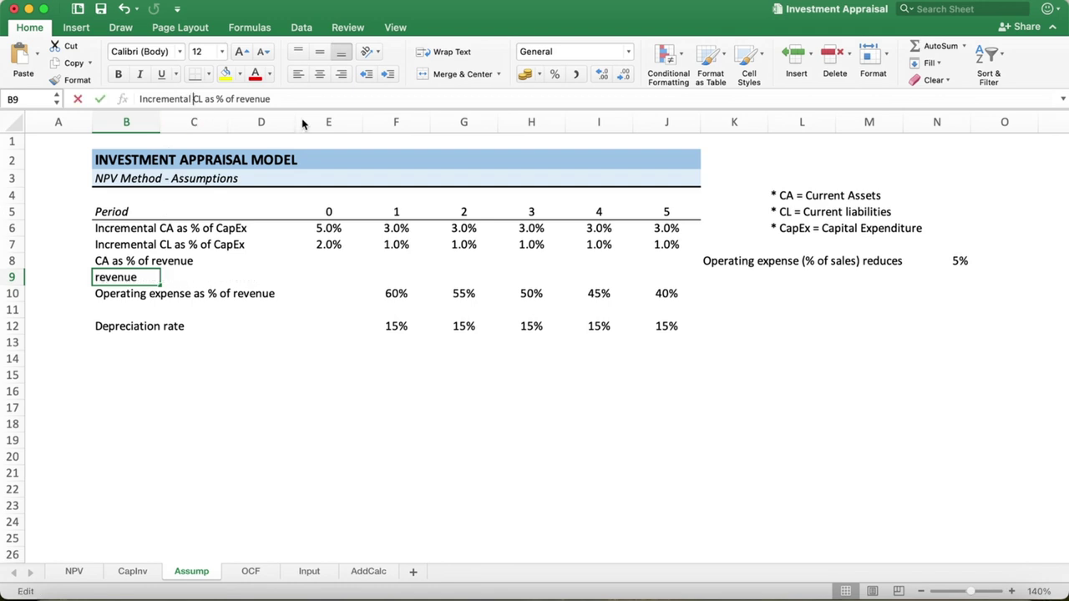
key(BackSpace)
key(BackSpace)
key(BackSpace)
key(BackSpace)
key(BackSpace)
key(BackSpace)
key(BackSpace)
key(BackSpace)
key(BackSpace)
key(BackSpace)
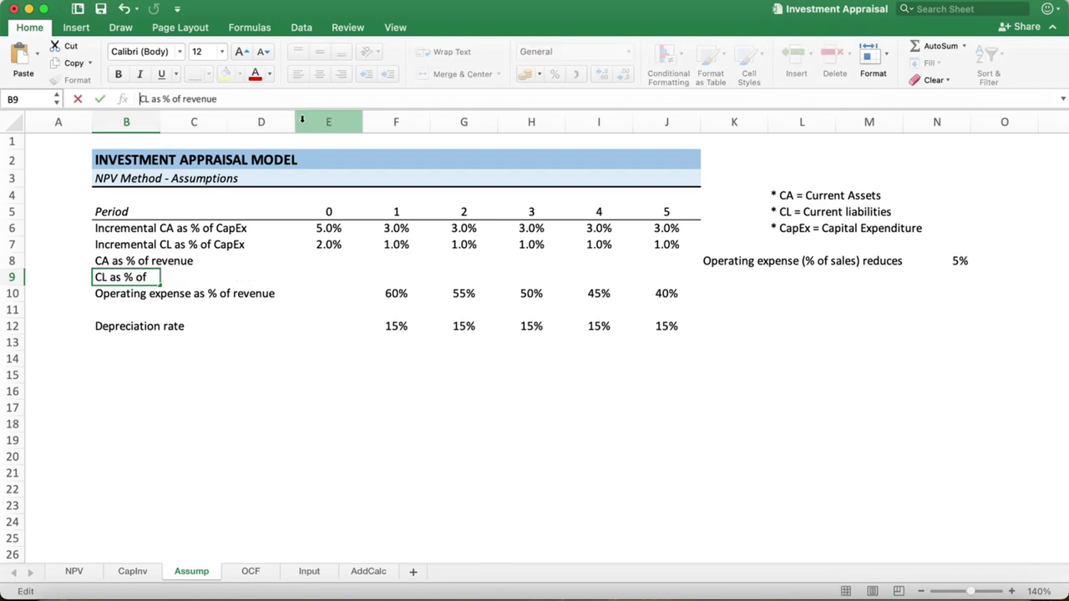
key(Return)
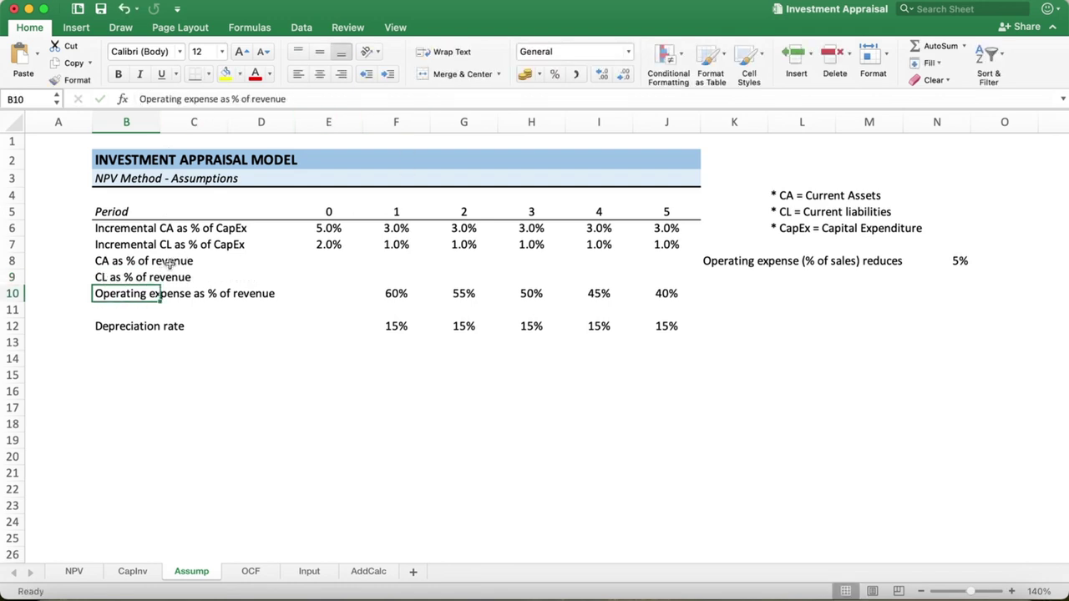
click(397, 260)
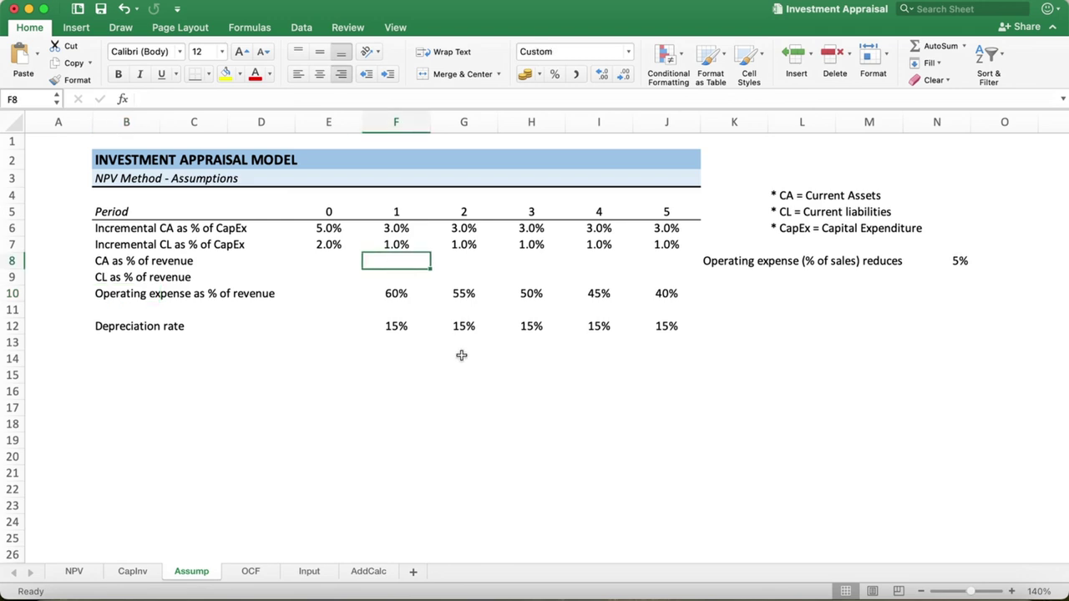
Step: Enter 10% in F8 for CA as % of revenue, percent-formatted and centred
text(1)
text(0)
key(Return)
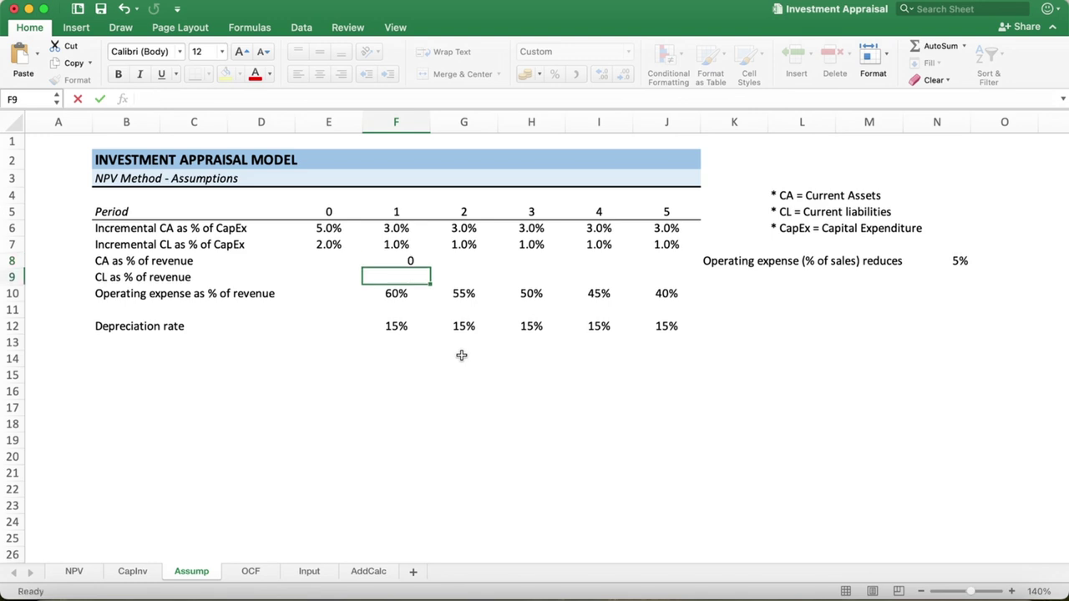
click(401, 260)
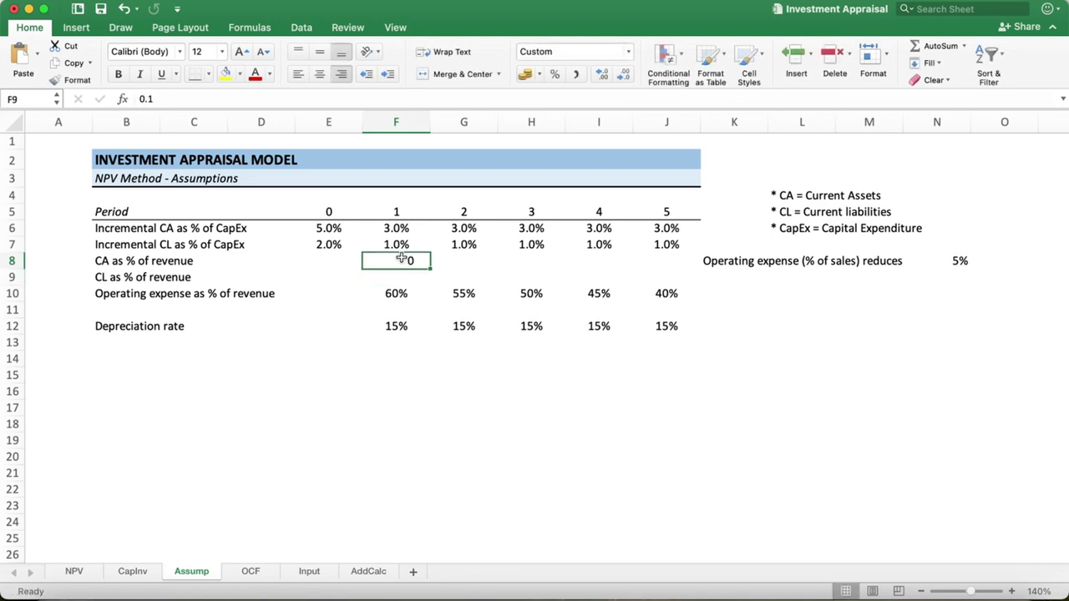
click(555, 74)
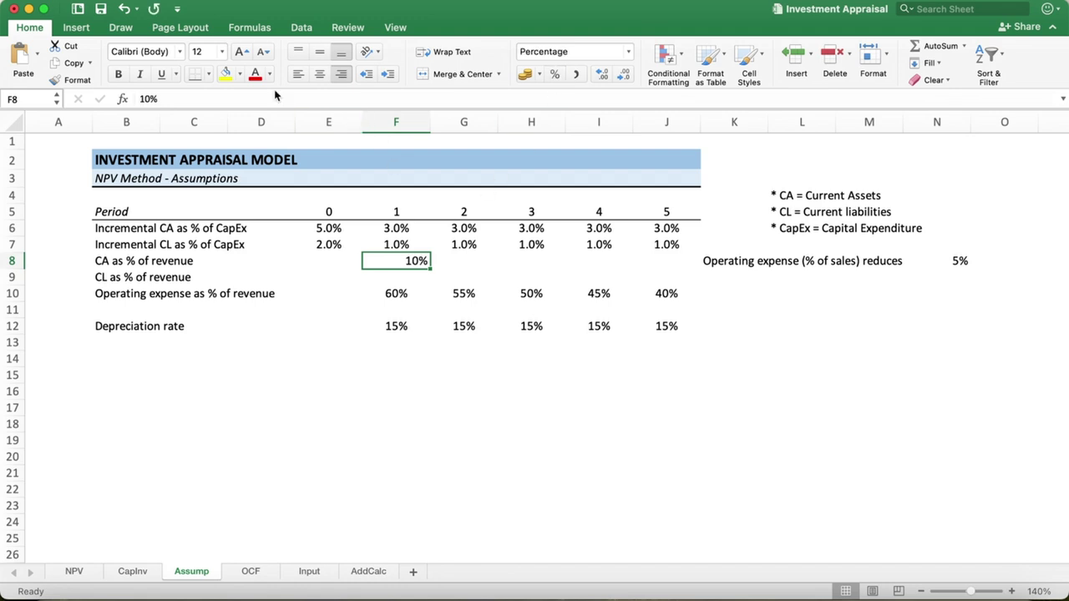
click(319, 74)
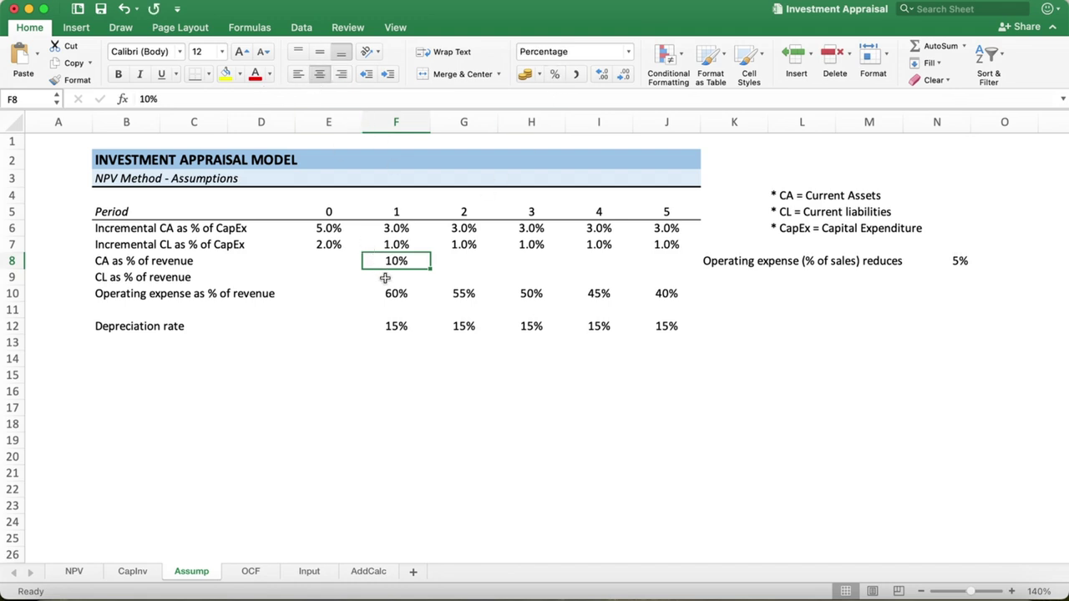
Step: Enter a centred 5% in F9 for CL, then fill both percentages across periods 2–5
click(385, 279)
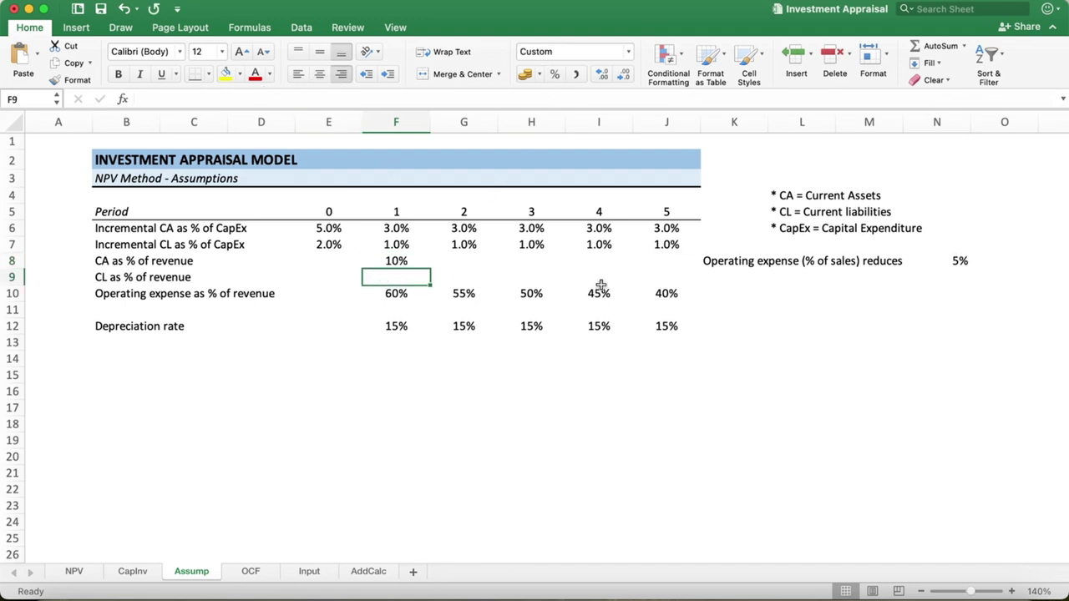
text(5%)
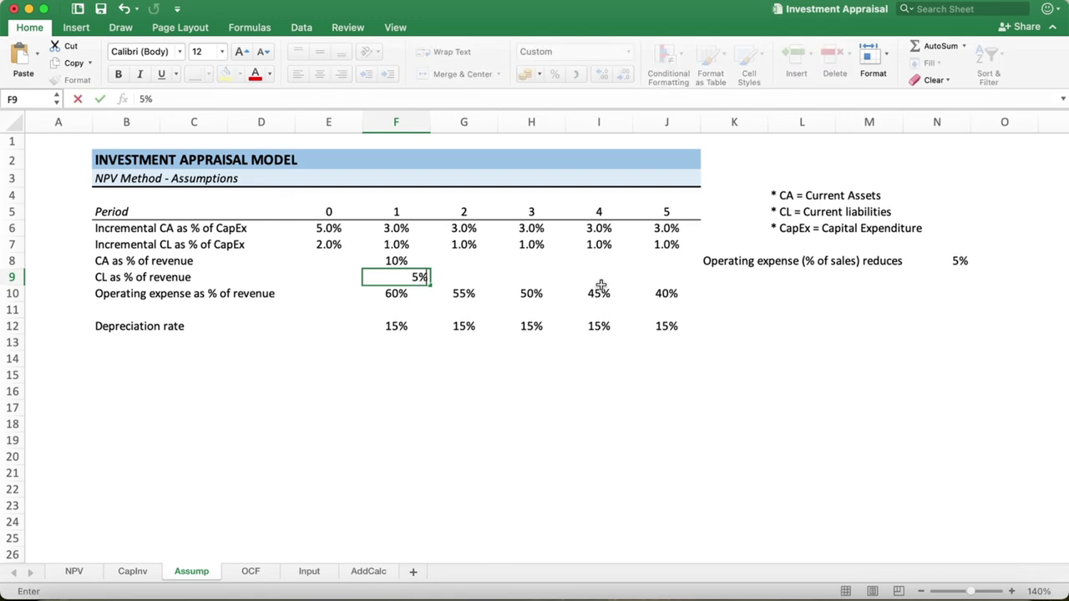
key(Return)
key(Up)
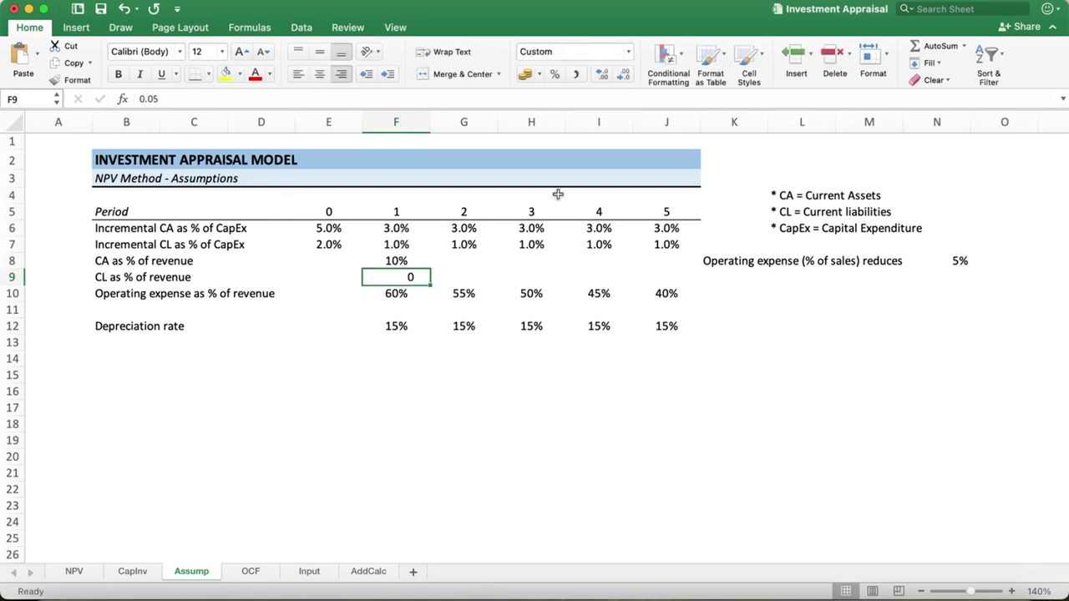
click(555, 75)
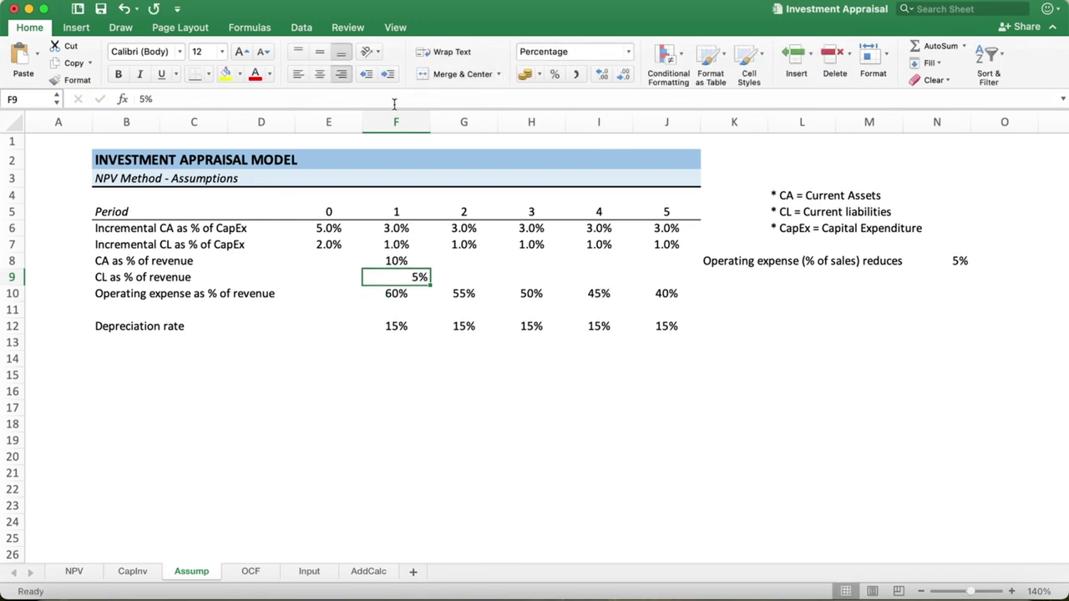
click(319, 75)
key(Up)
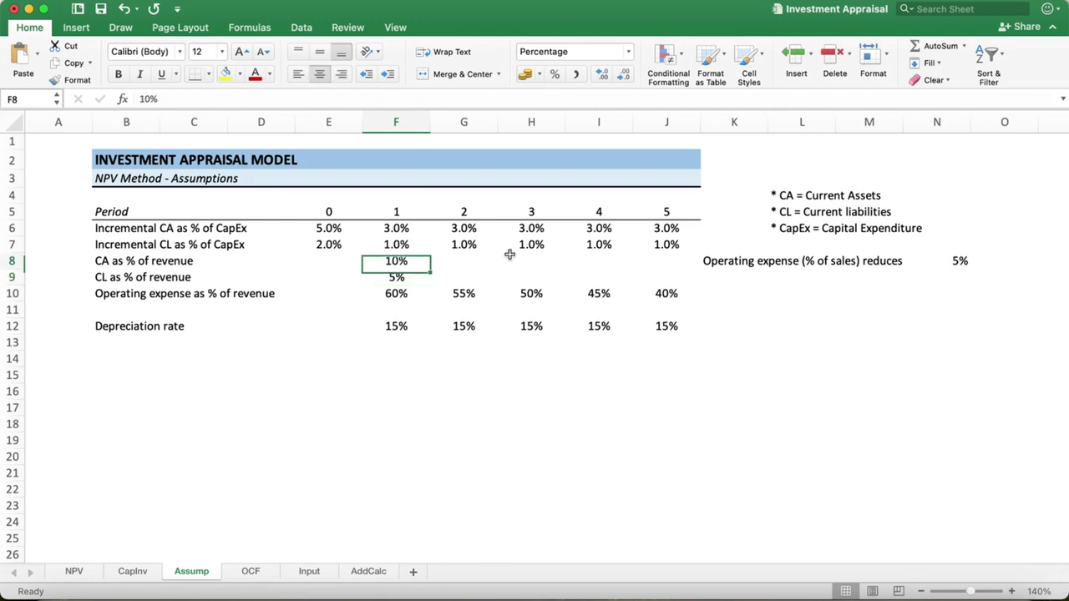
key(shift+Down)
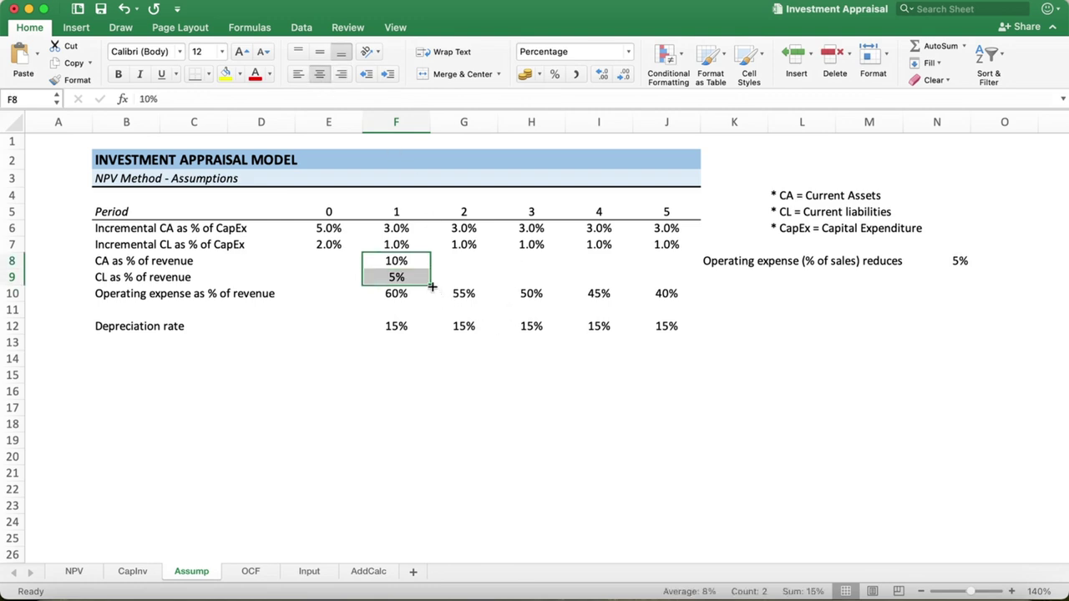
mouse_move(431, 286)
mouse_down()
mouse_move(619, 267)
mouse_move(668, 278)
mouse_up()
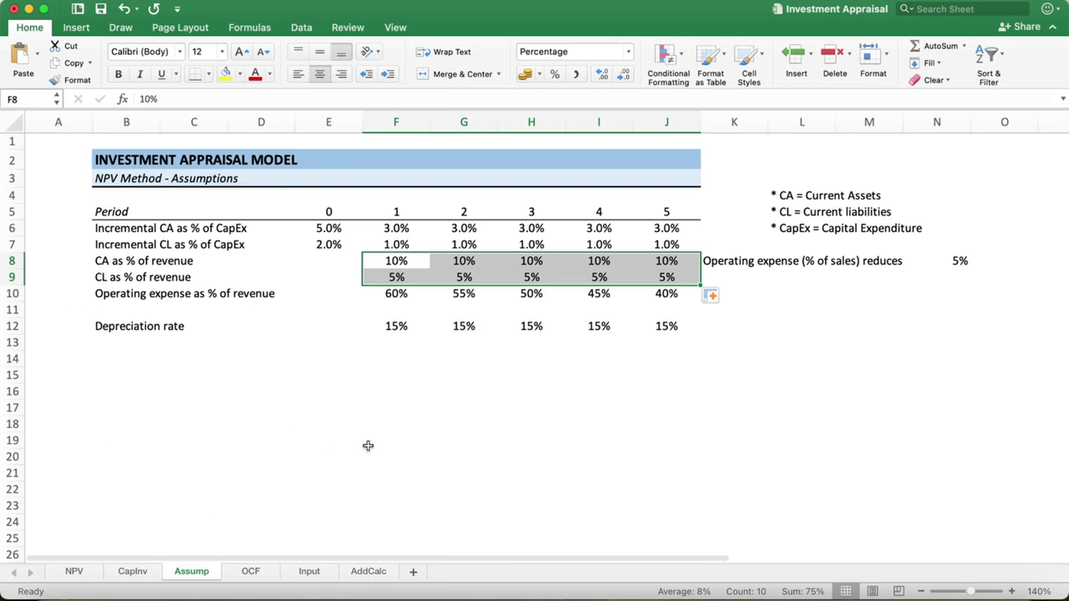
Step: On AddCalc, add labels 'CA due to operations' and 'CL due to operations' in B10 and B11
click(368, 572)
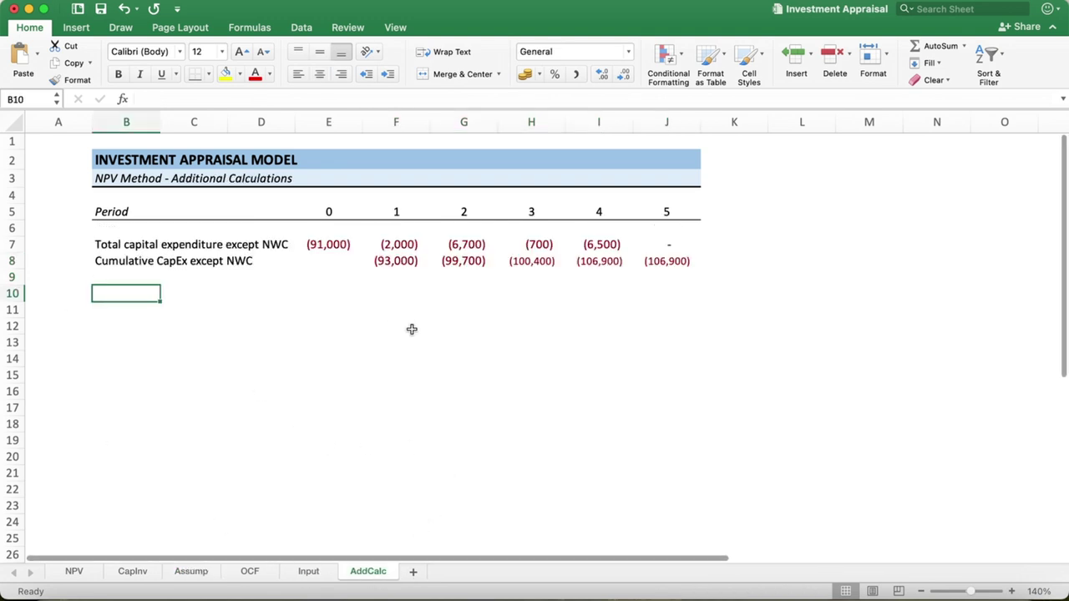
text(CA due to operations)
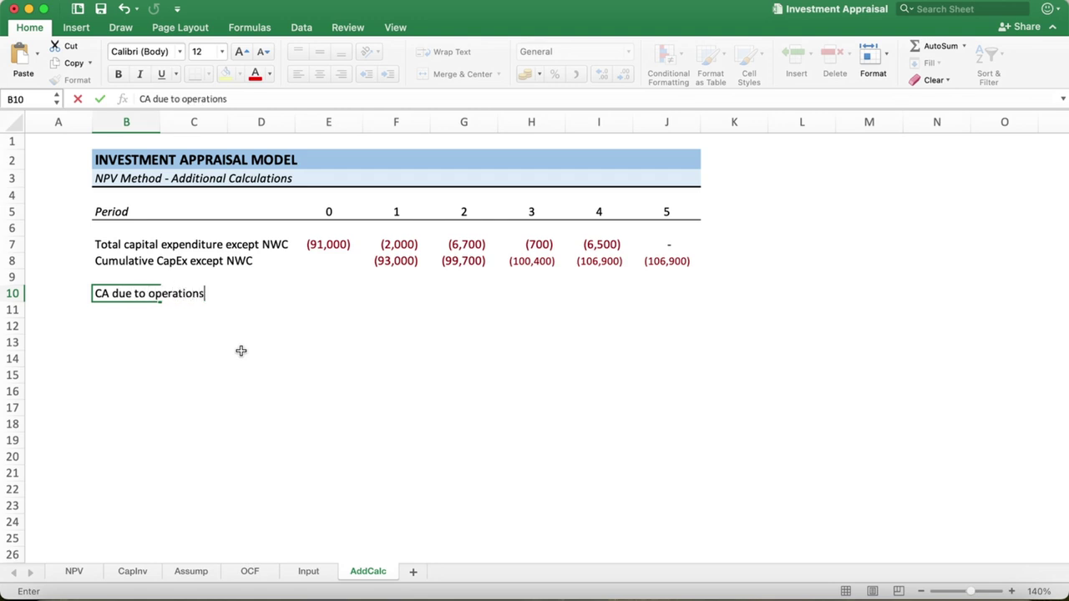
key(Return)
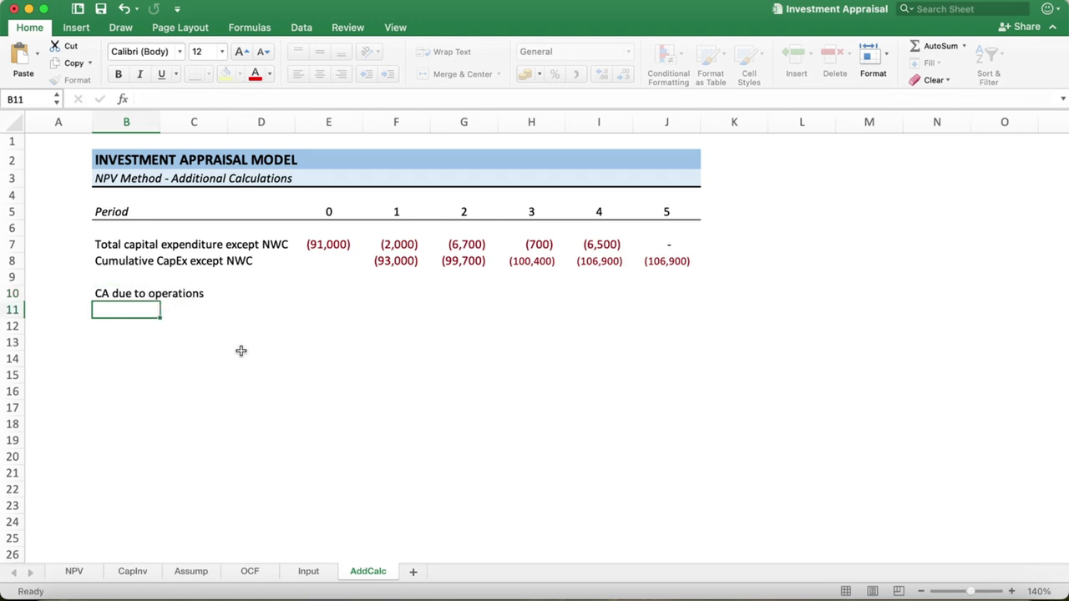
text(CL due t)
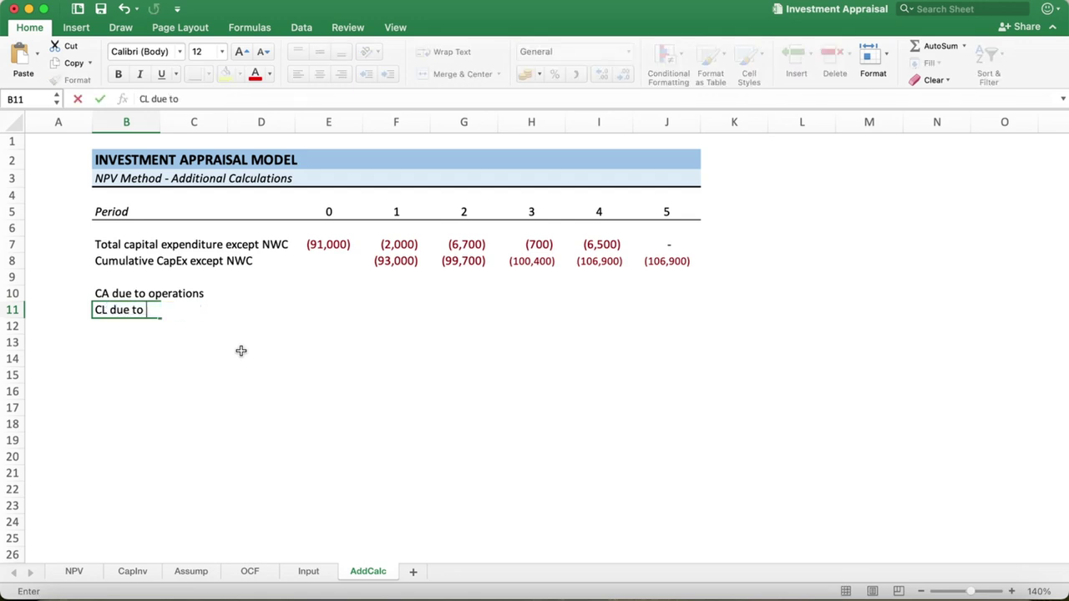
text(operation)
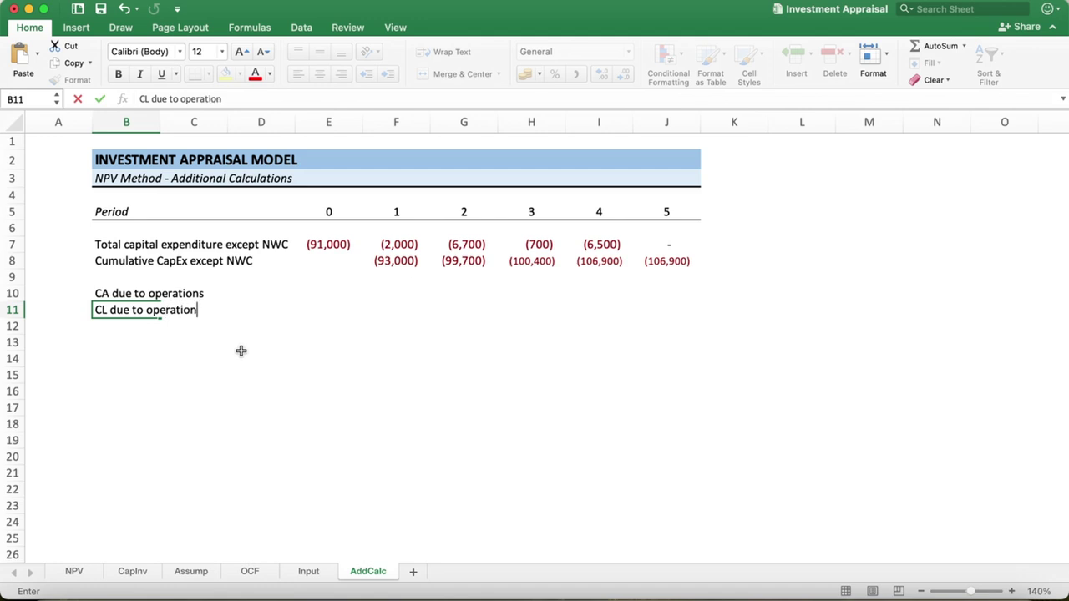
text(s)
key(Return)
click(395, 296)
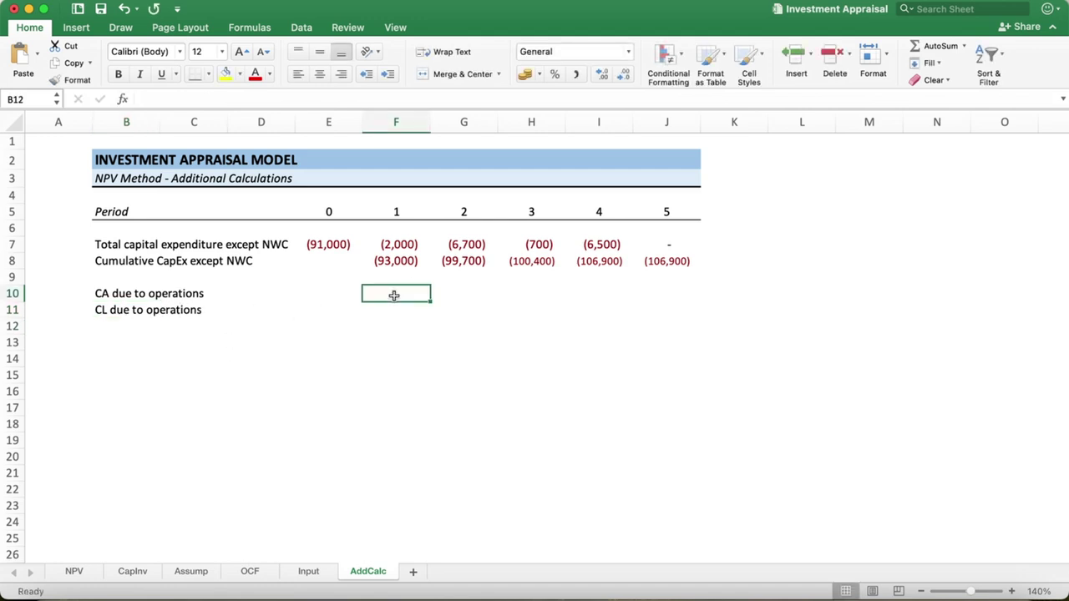
text(=)
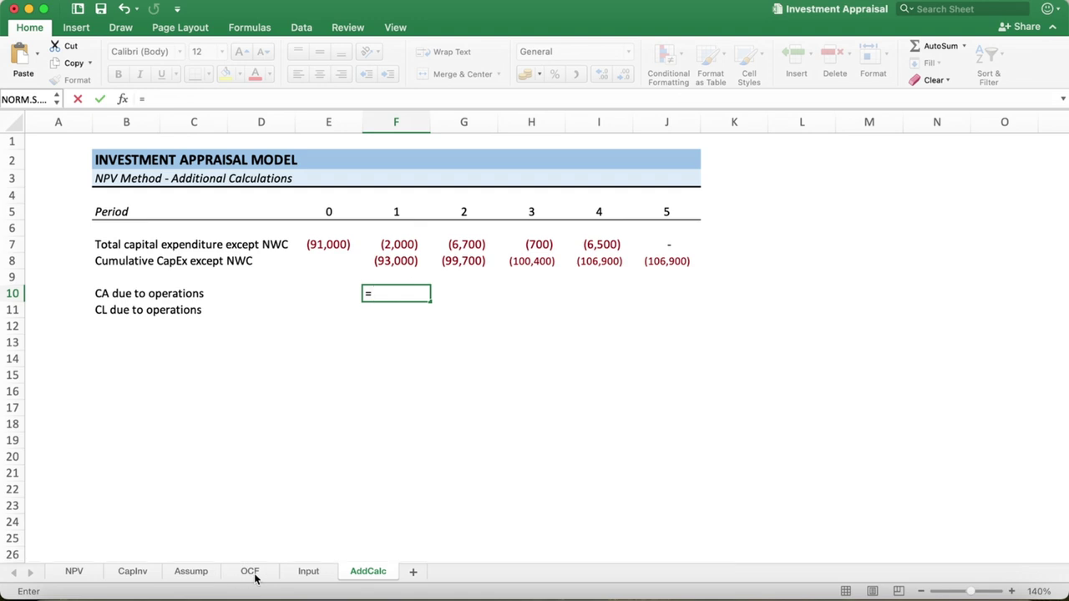
Step: Complete F10 as =OCF!F6*Assump!F8 for period 1 CA due to operations
click(250, 571)
click(518, 242)
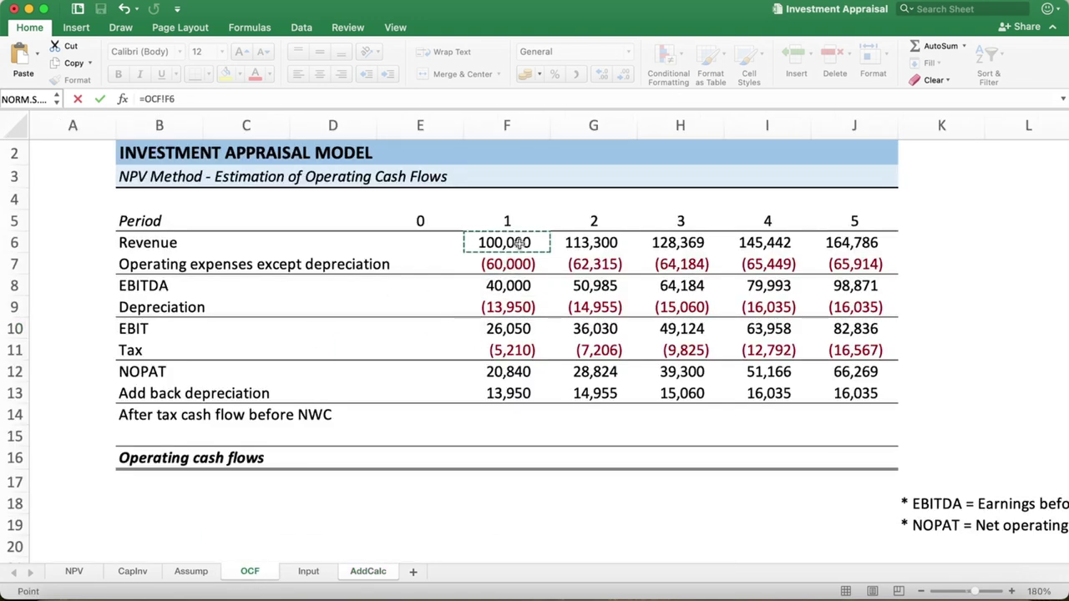
text(*)
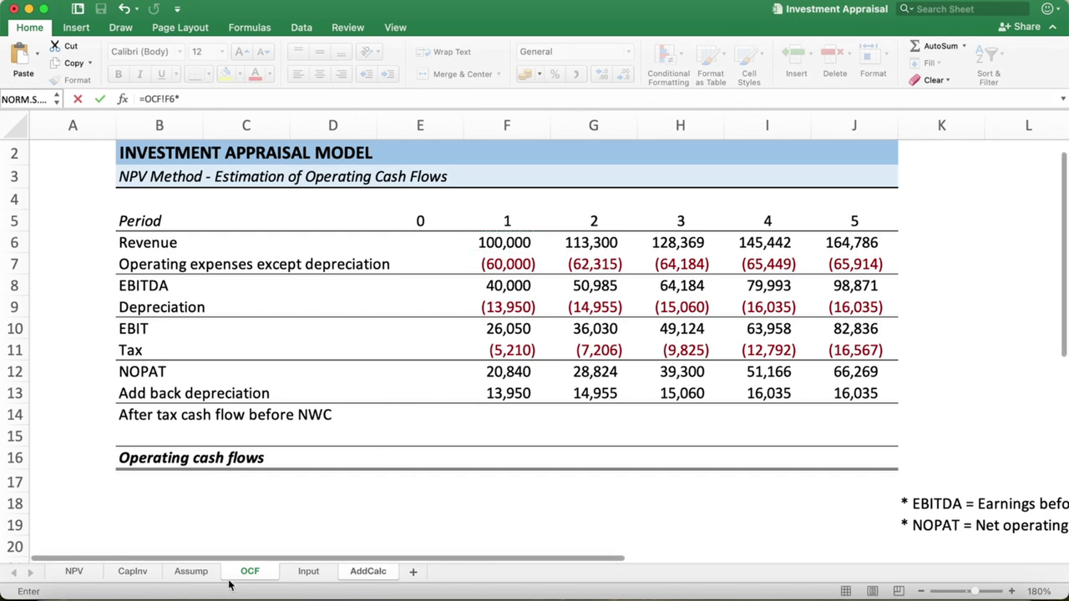
click(191, 571)
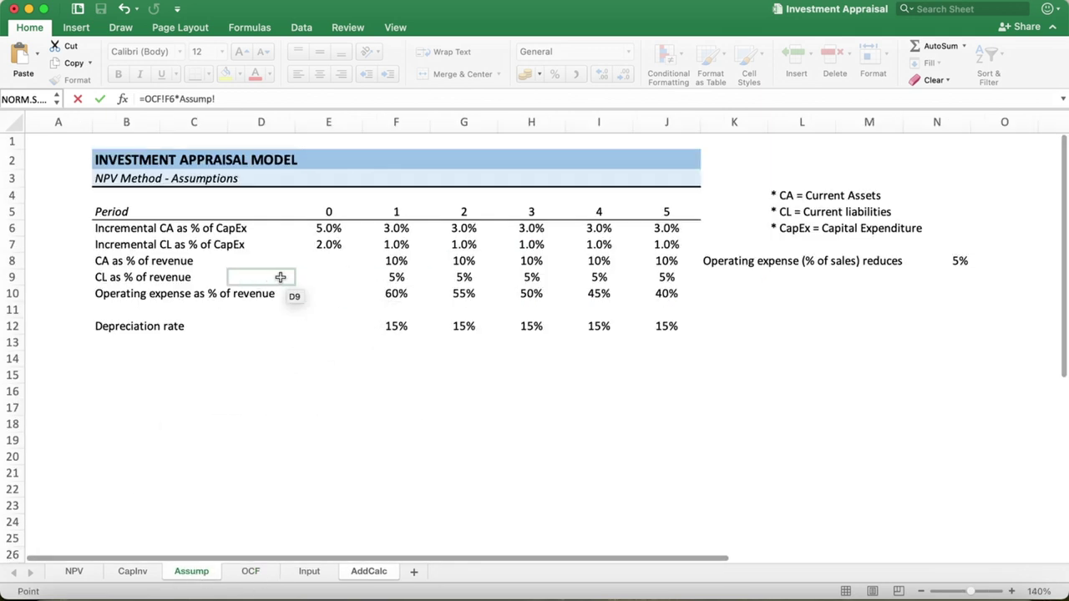
click(380, 265)
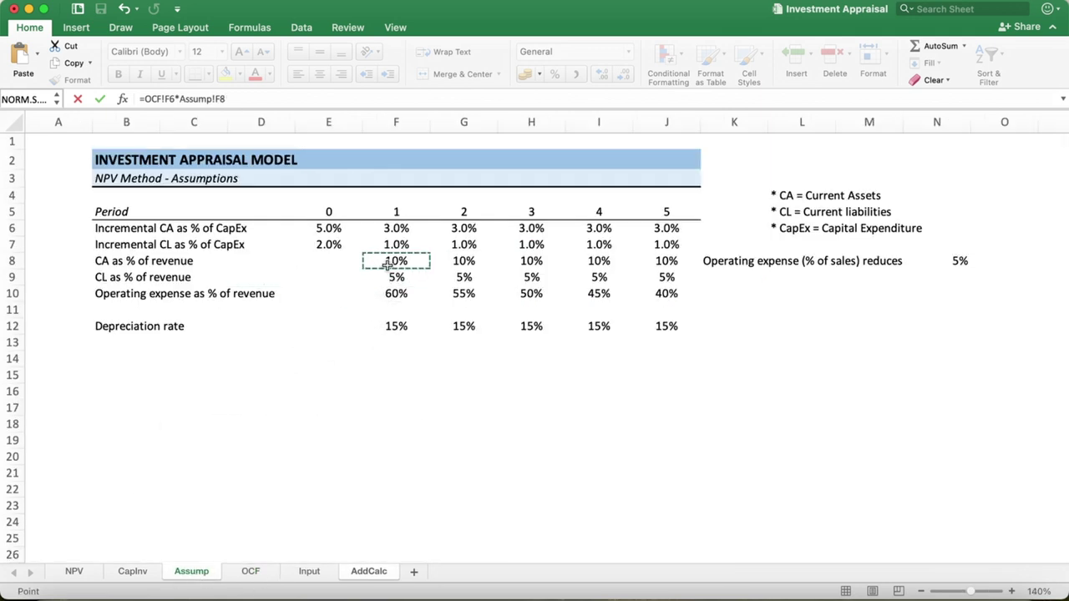
key(Return)
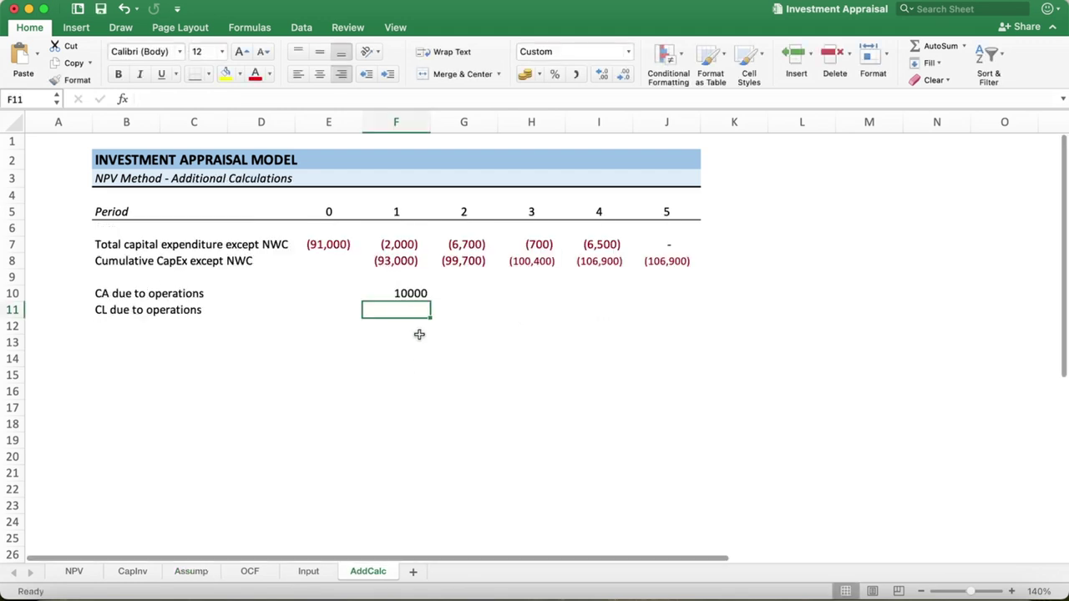
click(414, 293)
Step: Enter =OCF!F6*Assump!F9 in F11 for period 1 CL due to operations
click(409, 306)
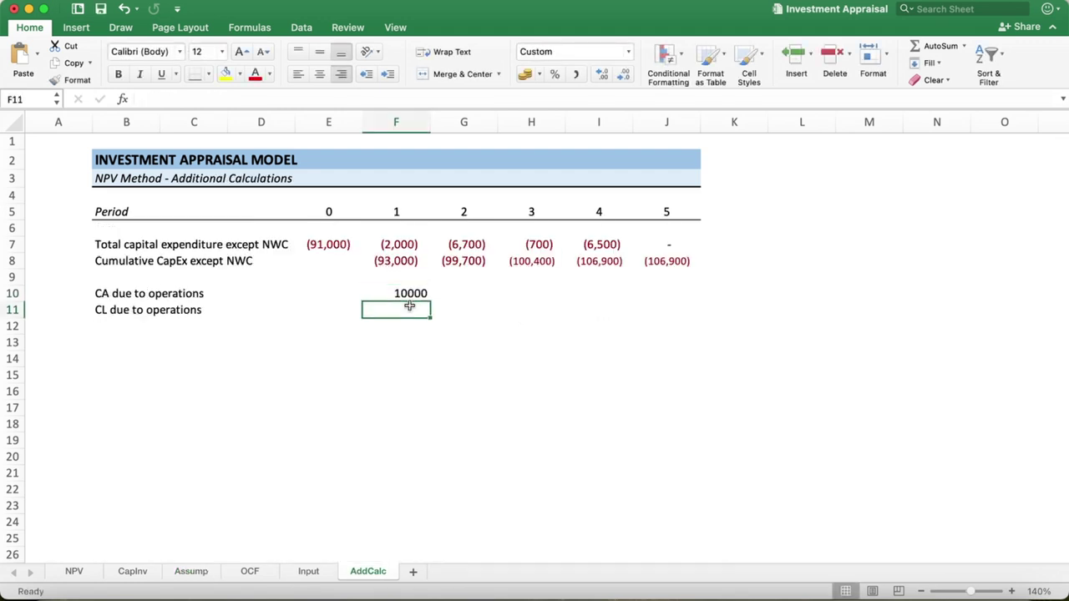
text(=)
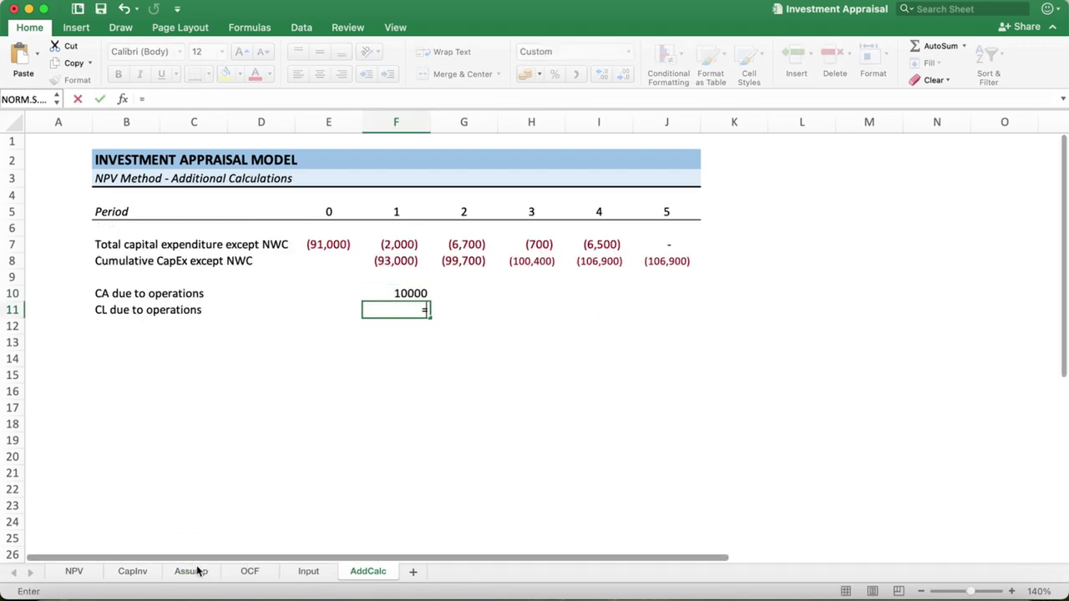
click(248, 571)
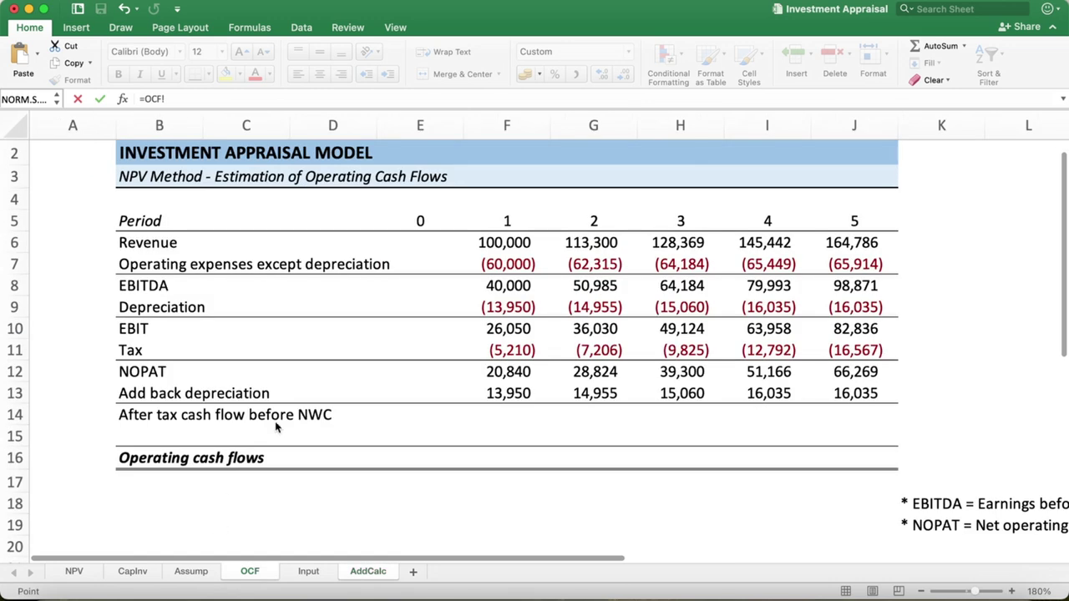
click(512, 241)
text(*)
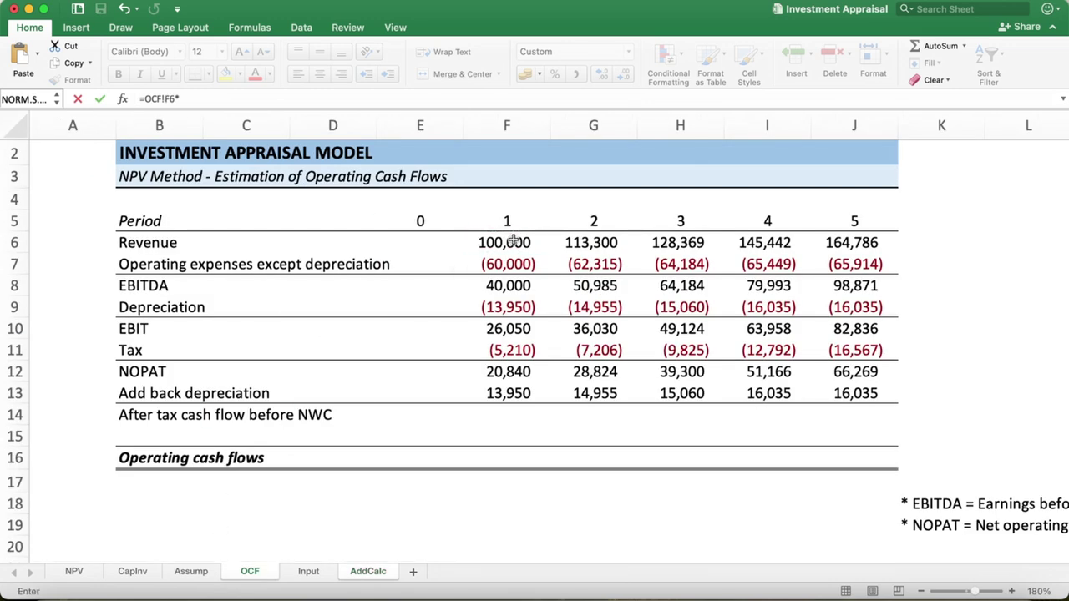
click(191, 571)
click(398, 278)
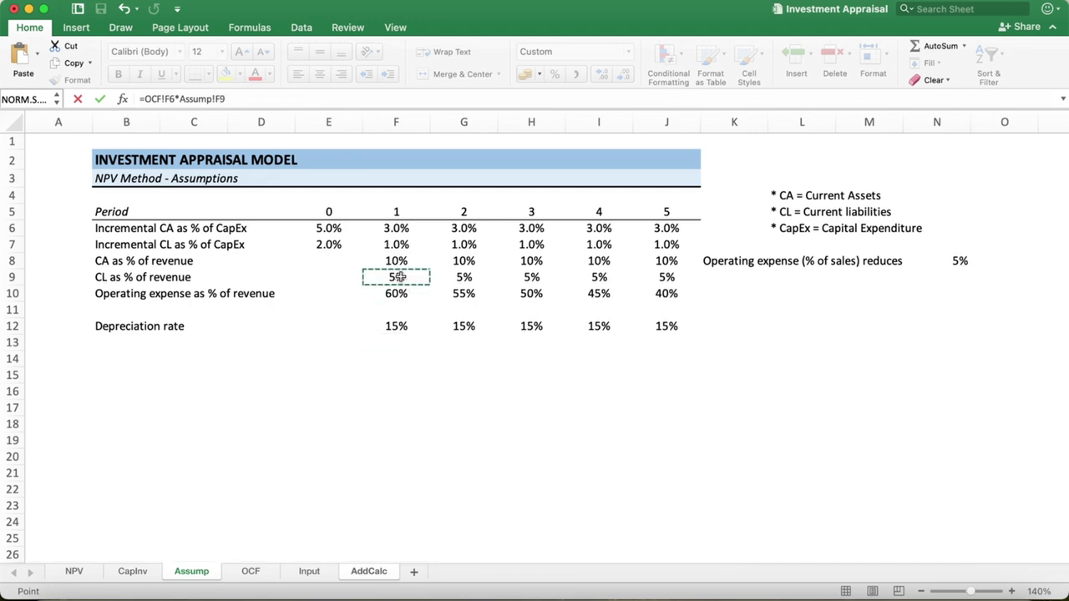
key(Return)
Step: Give rows 10–11 comma formatting via Format Painter and extend them through period 5
click(414, 294)
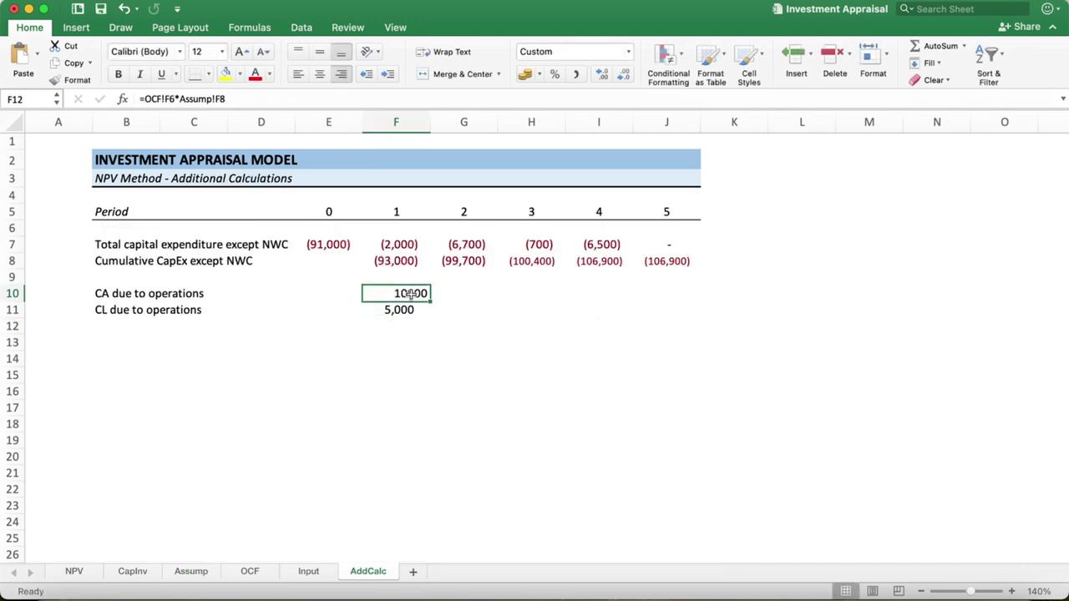
drag(410, 293, 405, 311)
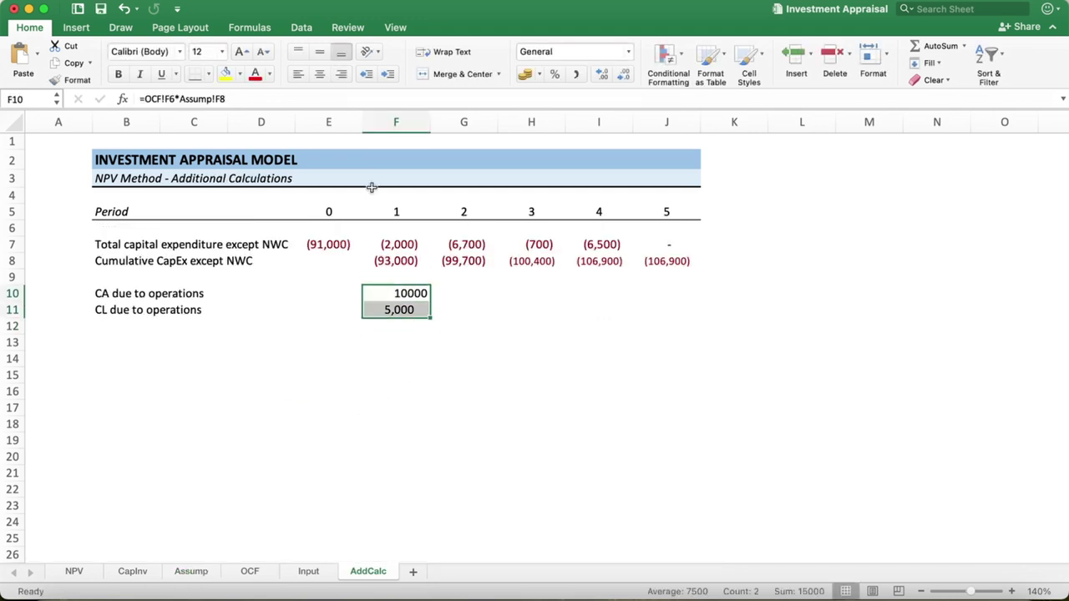
drag(386, 244, 389, 259)
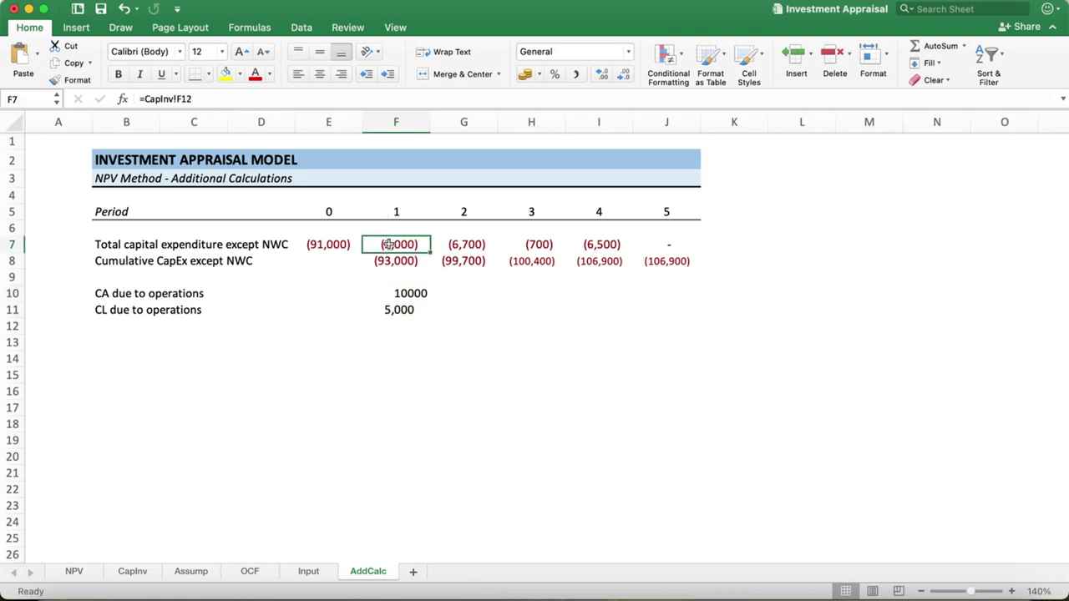
click(72, 80)
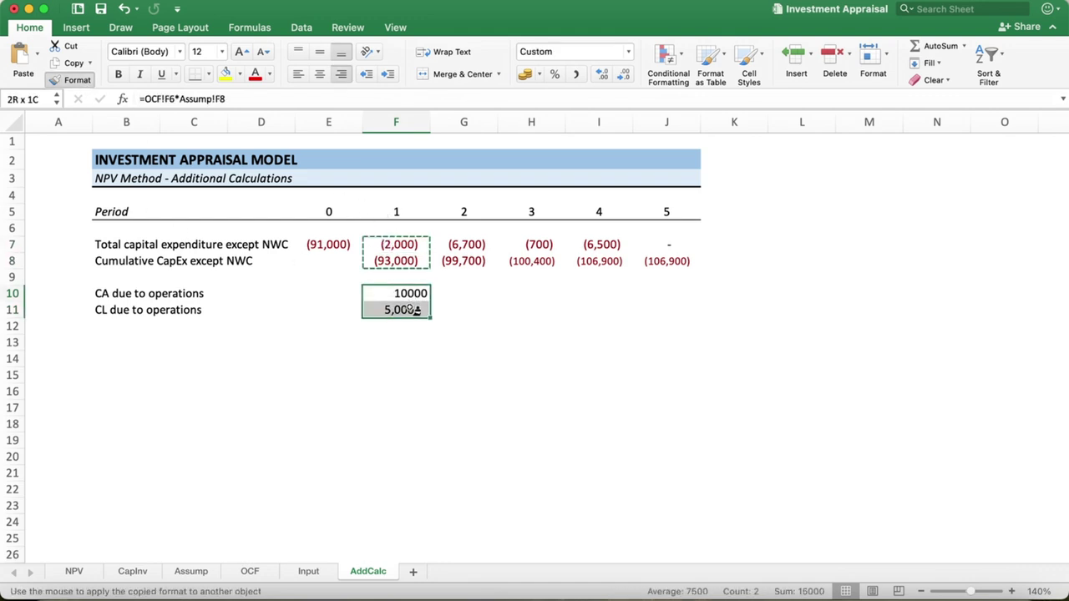
mouse_move(410, 298)
mouse_down()
mouse_move(415, 311)
mouse_move(685, 316)
mouse_up()
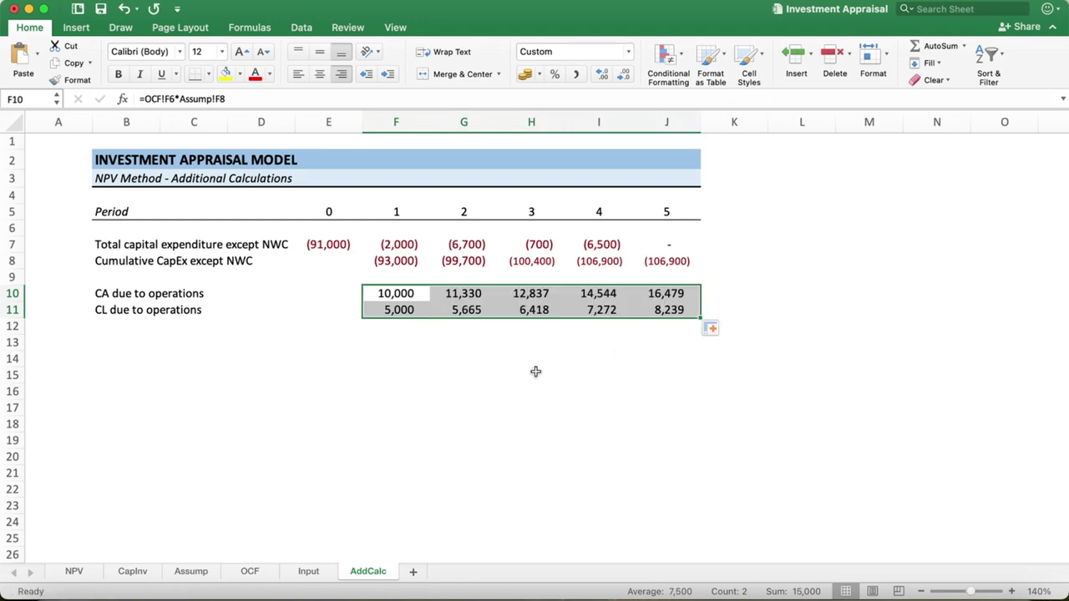
click(116, 326)
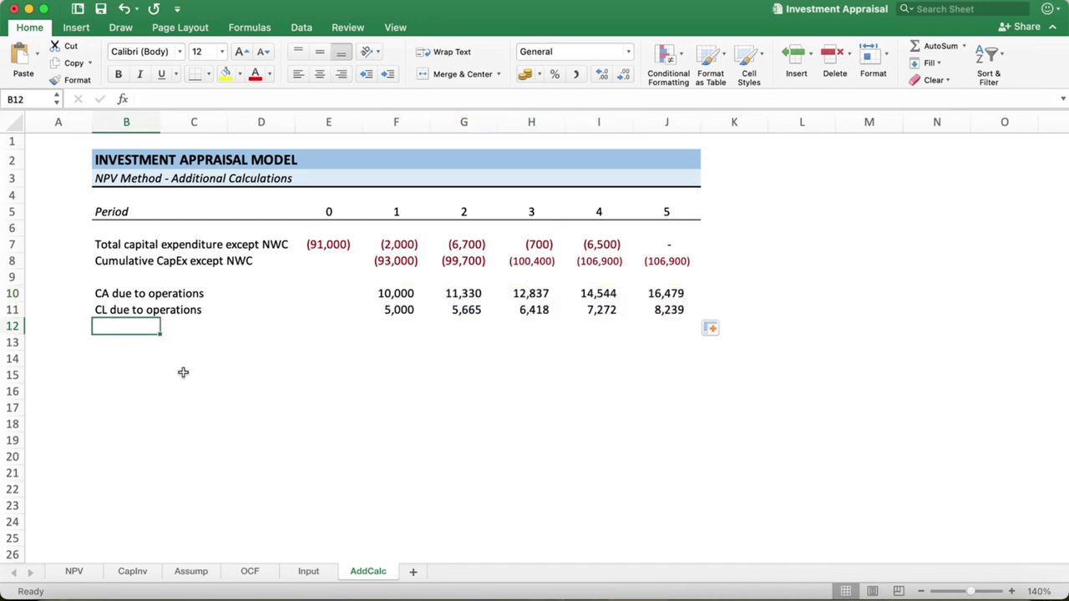
Step: Add an NWC row in B12 with =F10-F11, filled across periods 1–5 (5,000 to 8,239)
text(N)
text(WC)
key(Tab)
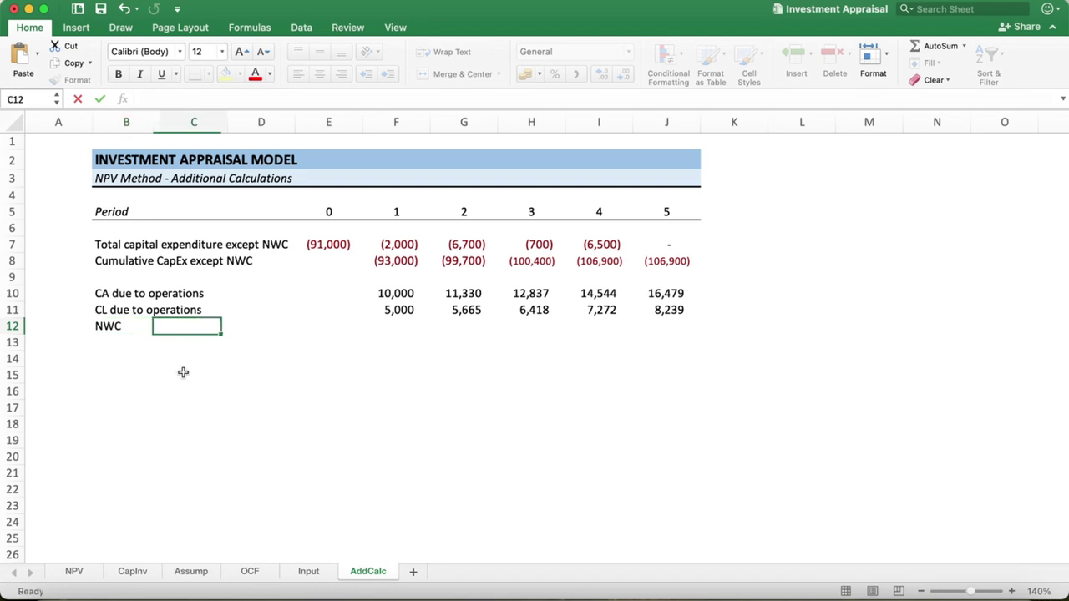
key(Tab)
key(Tab)
key(Tab)
text(=)
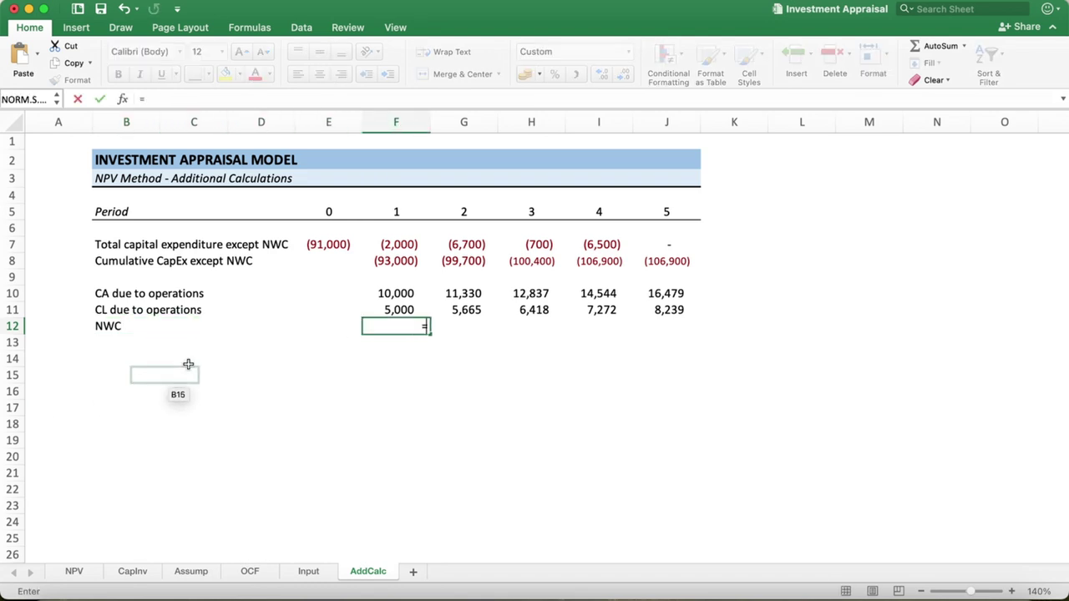
click(384, 293)
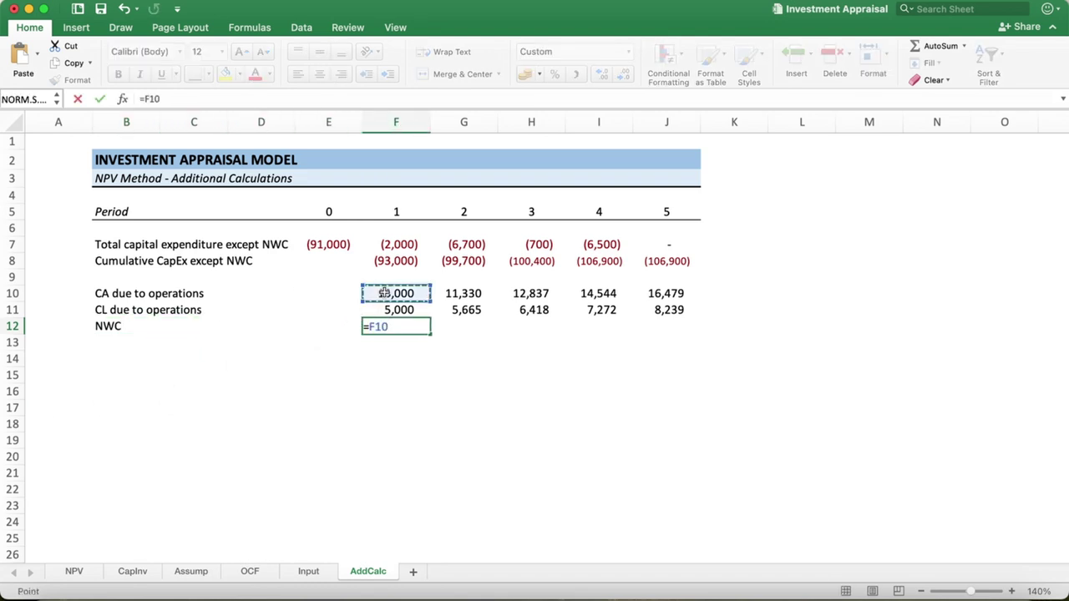
text(-)
key(Down)
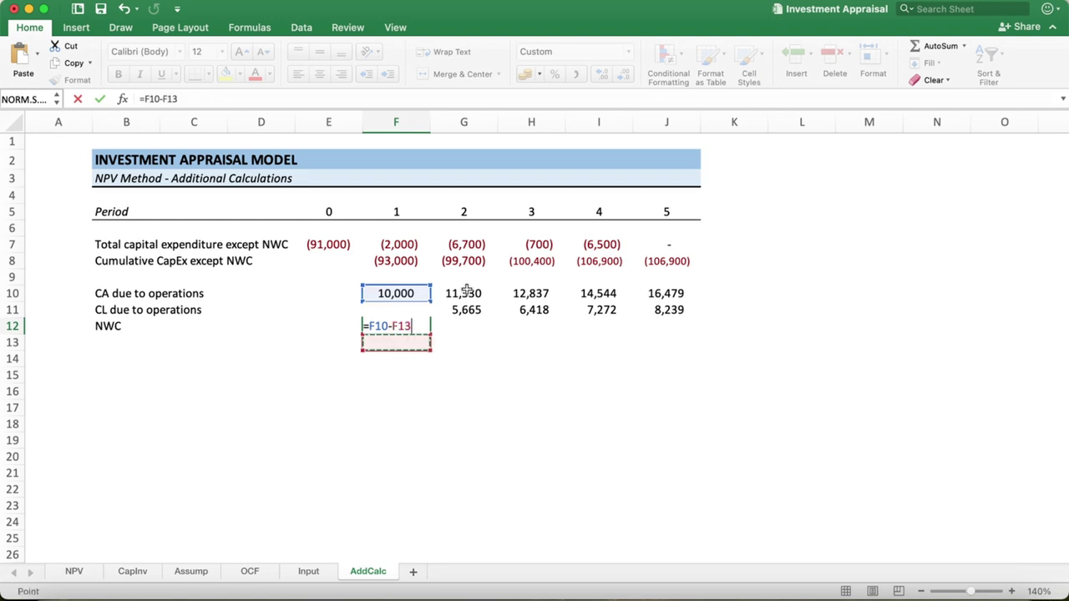
key(Up)
key(Up)
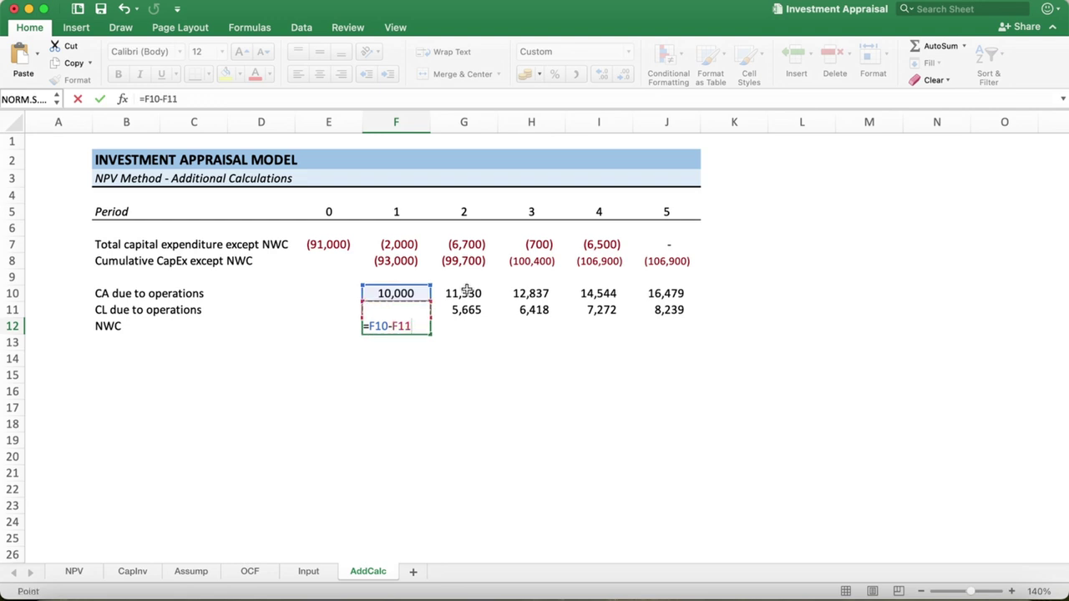
key(Return)
click(395, 328)
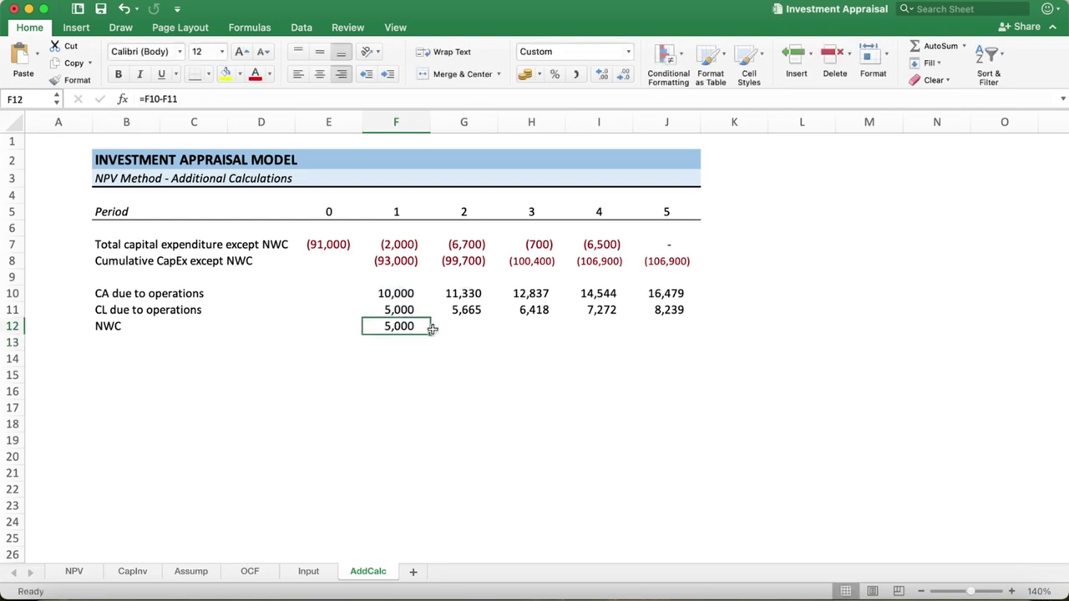
drag(432, 334, 671, 330)
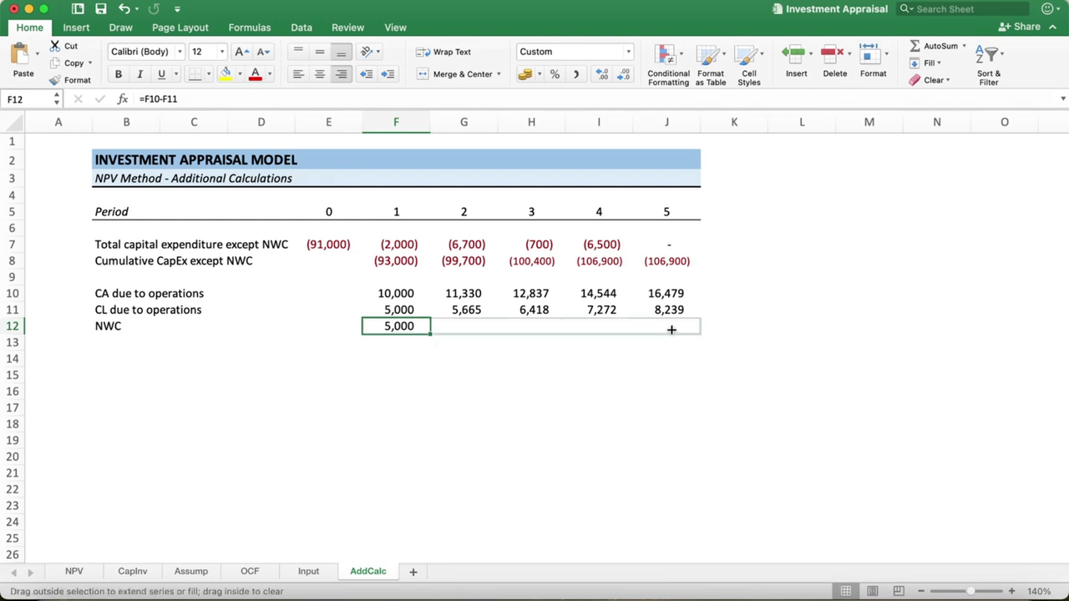
click(439, 384)
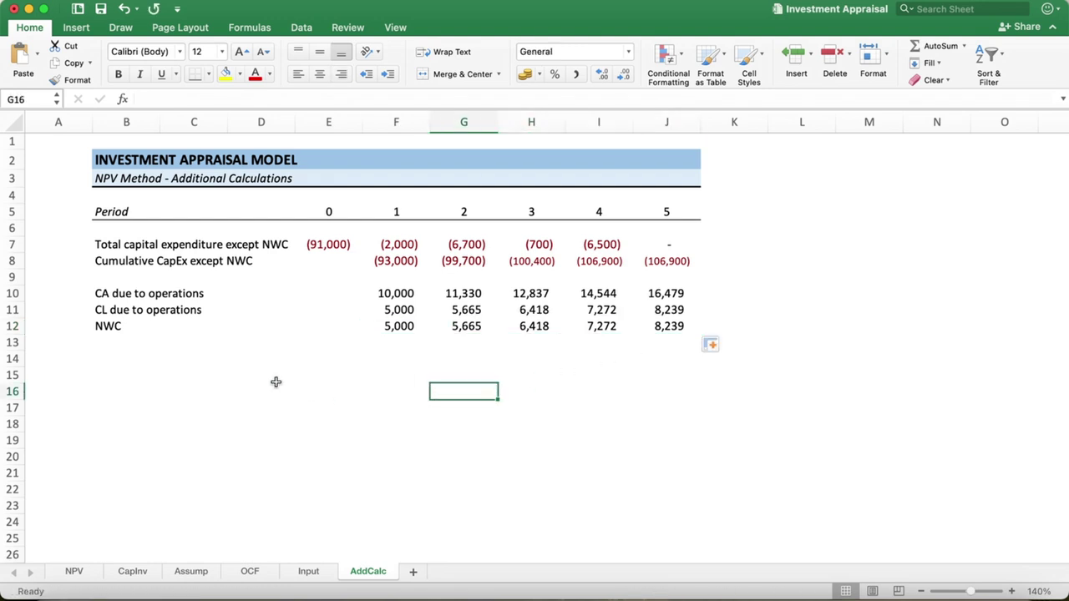
Step: Label row 13 on AddCalc 'Changes in NWC'
click(115, 343)
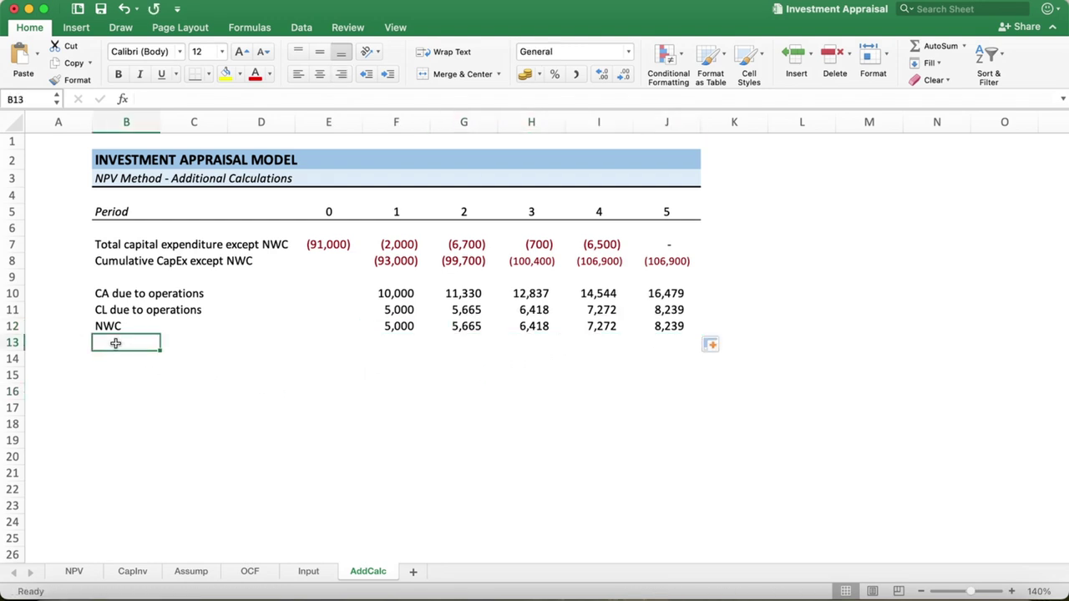
text(Changes )
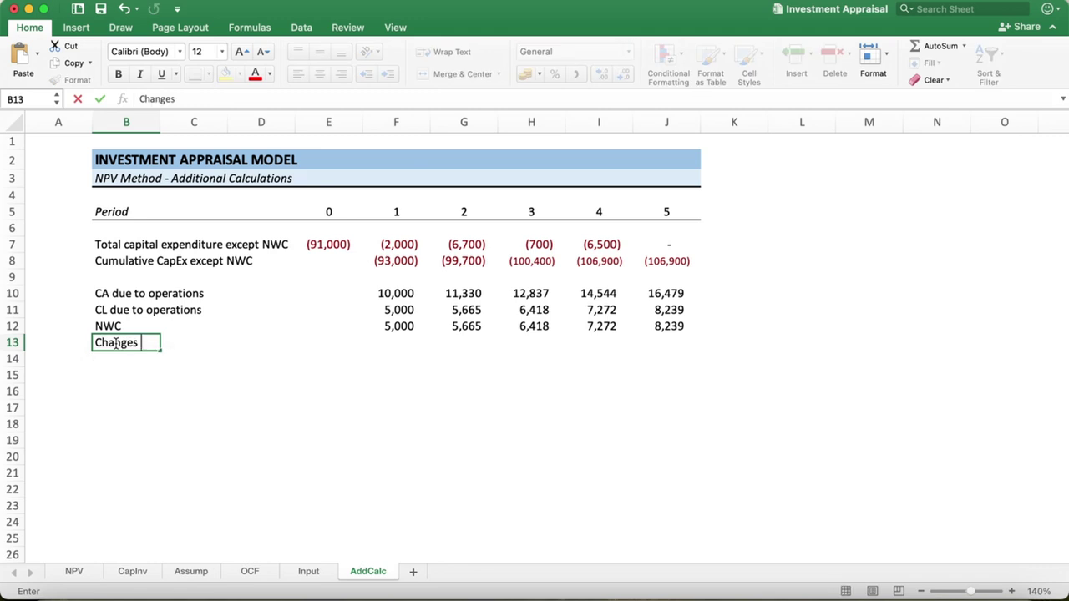
text(in NWC)
key(Return)
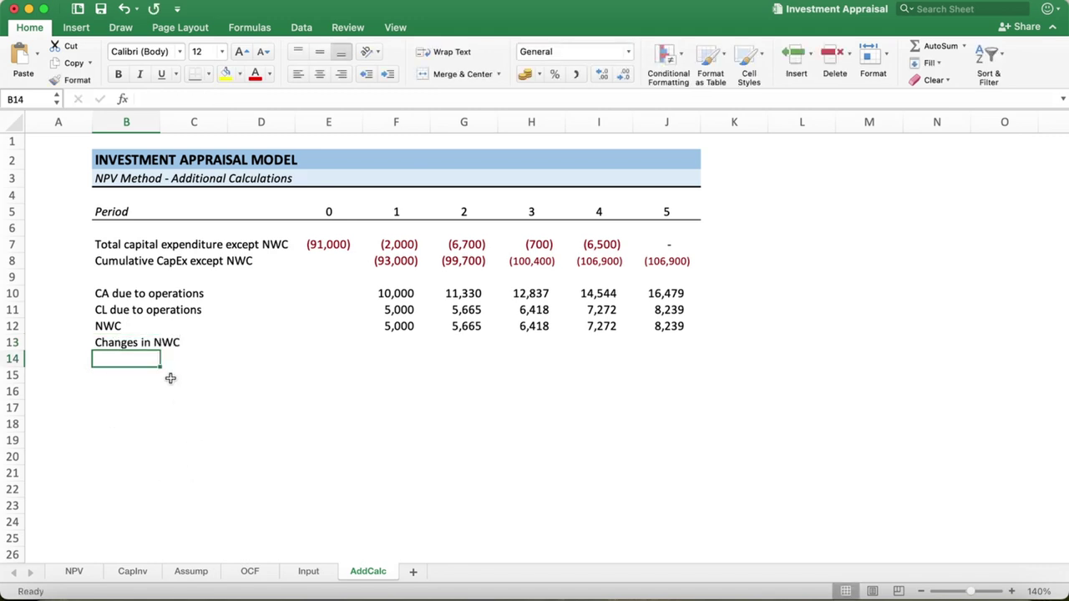
click(134, 571)
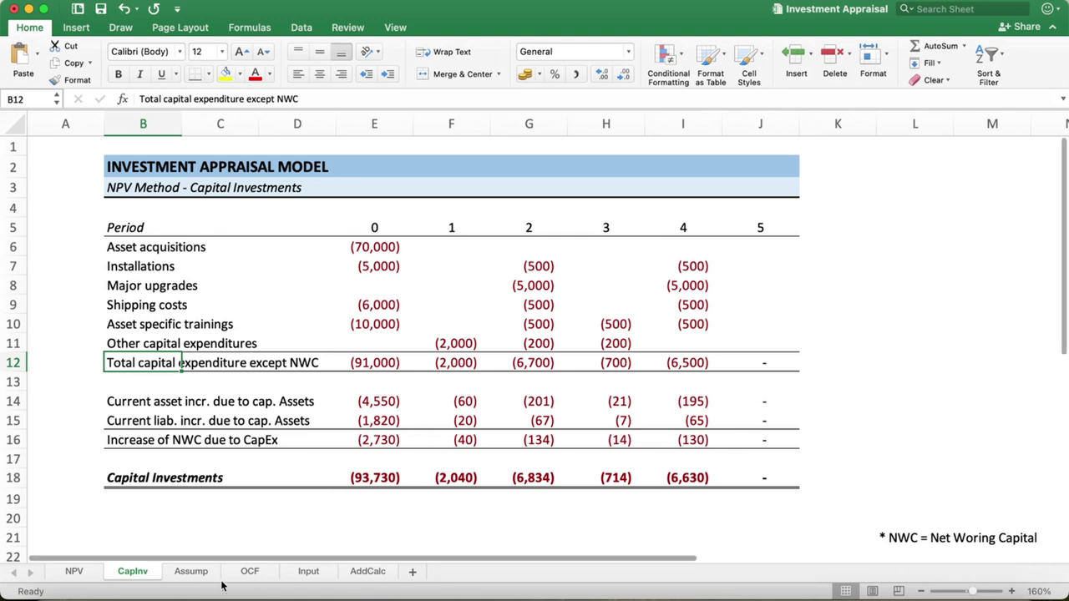
click(247, 576)
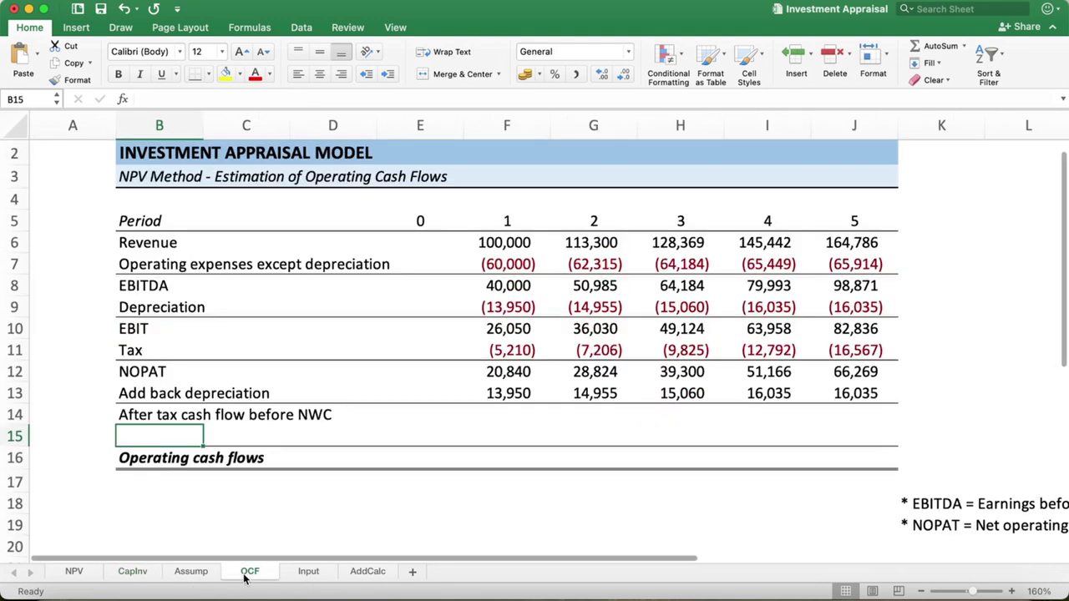
click(360, 573)
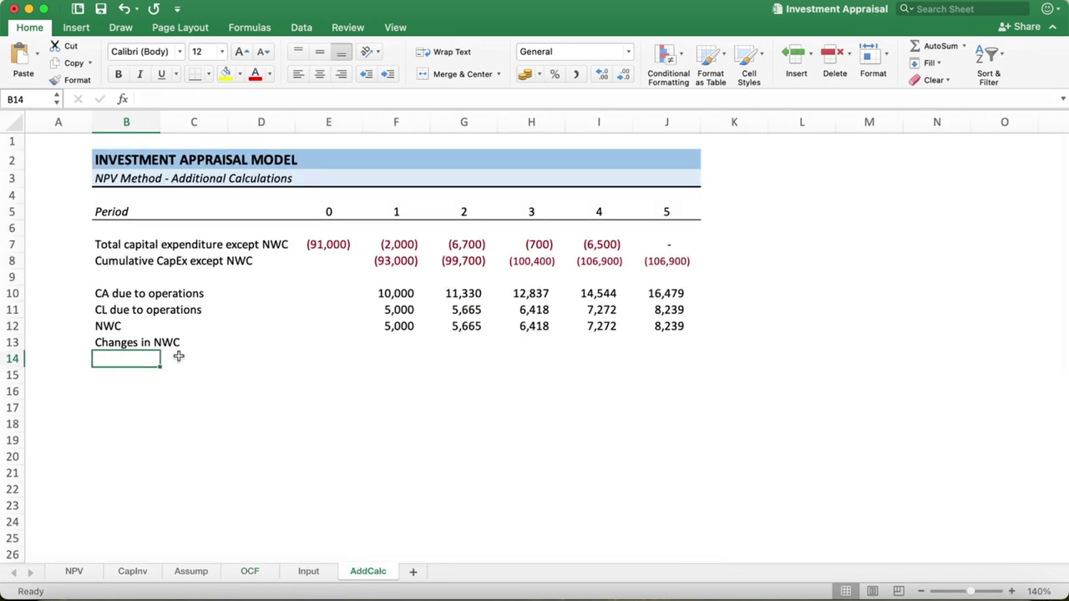
Step: Enter =F12-E12 in F13 and fill it across periods 2–5
click(155, 343)
click(390, 347)
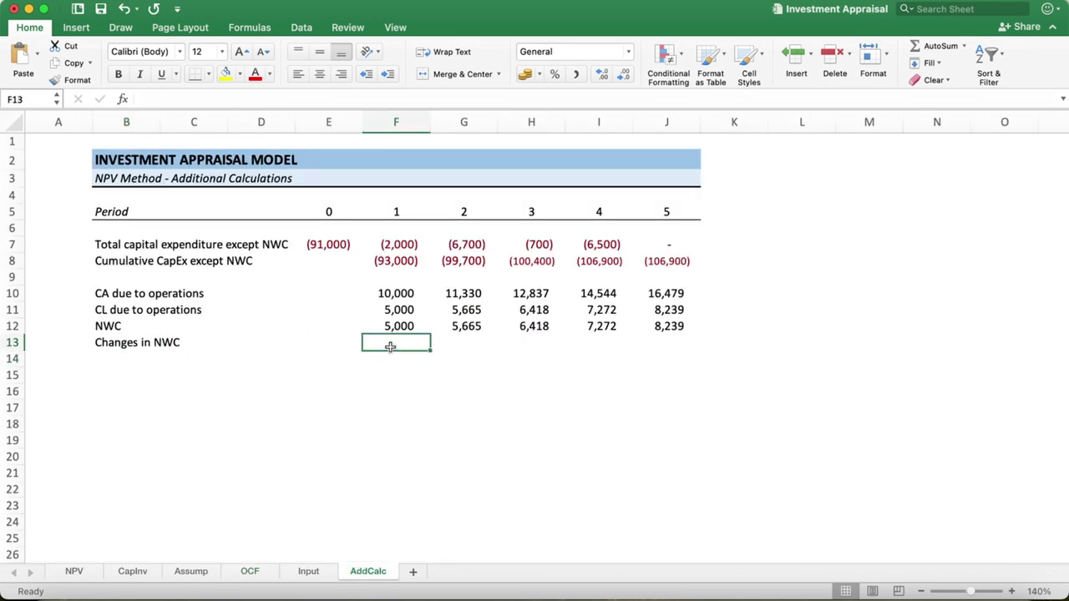
text(=)
click(399, 327)
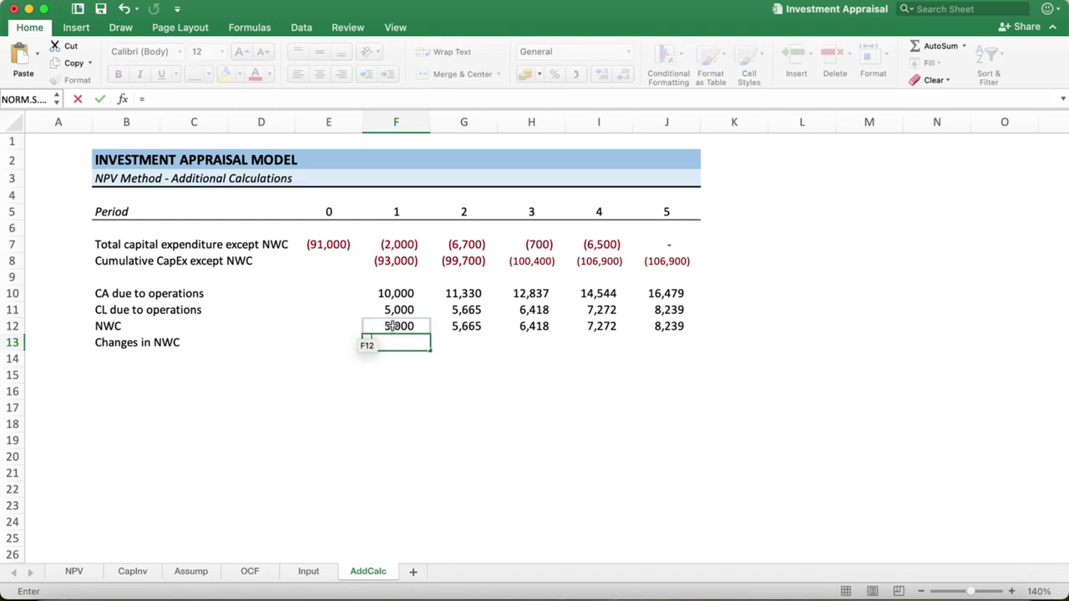
text(F12-)
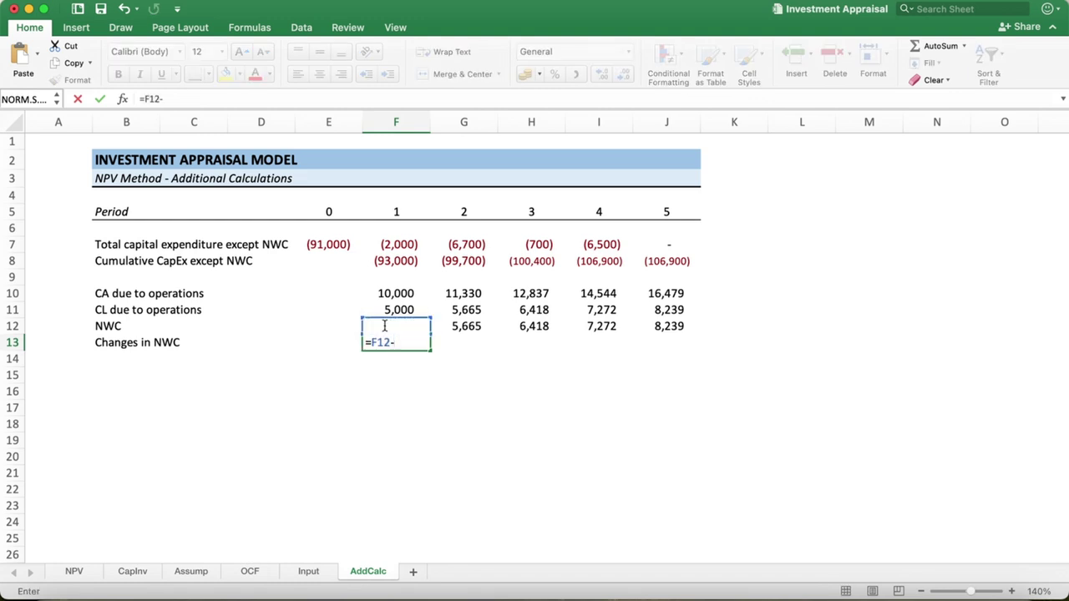
click(339, 326)
key(Return)
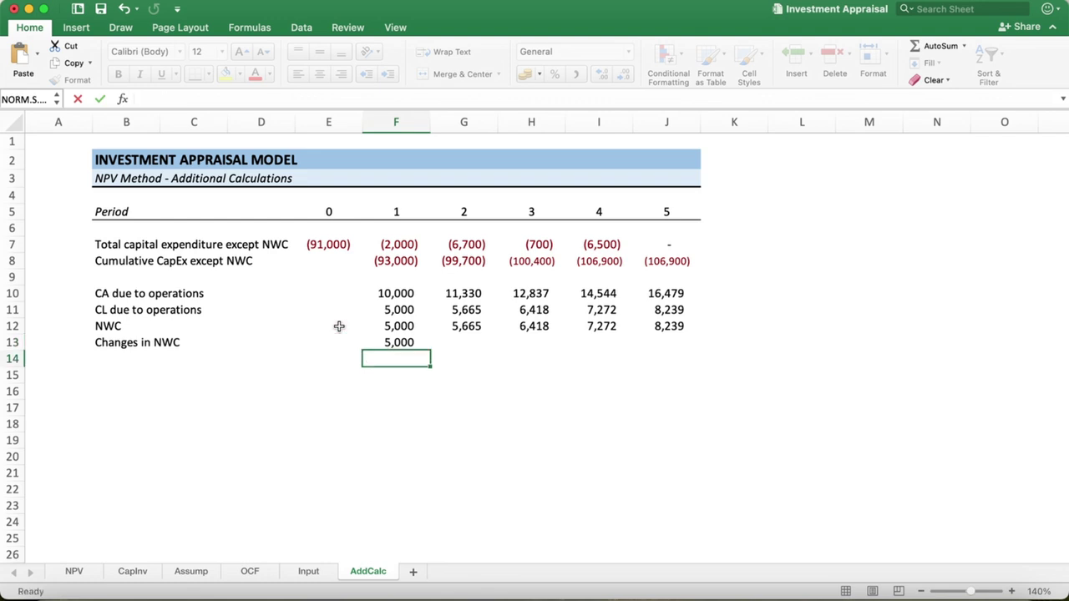
click(407, 342)
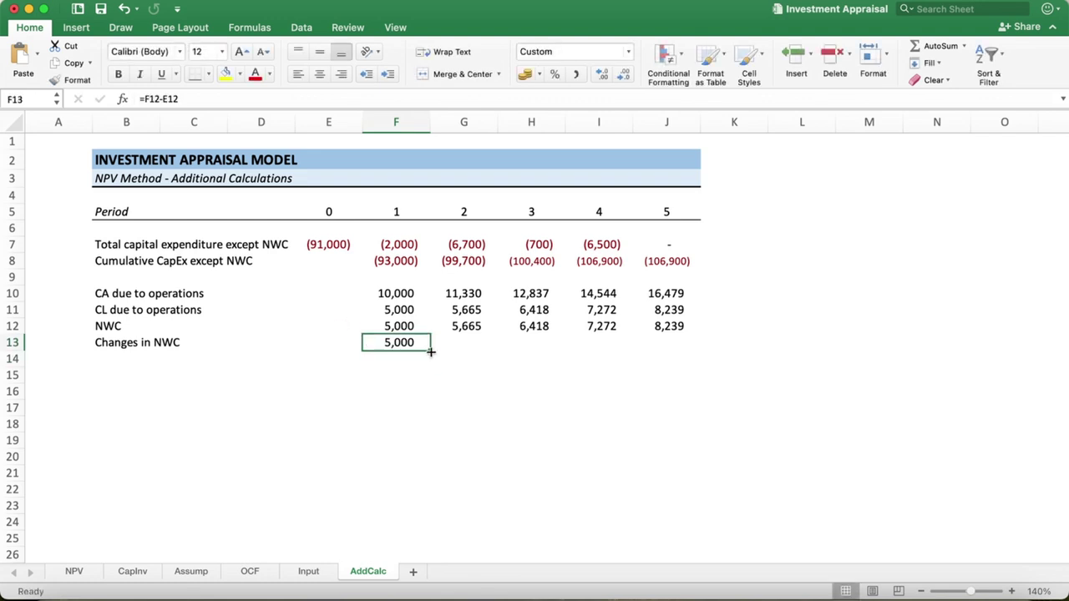
drag(431, 350, 683, 343)
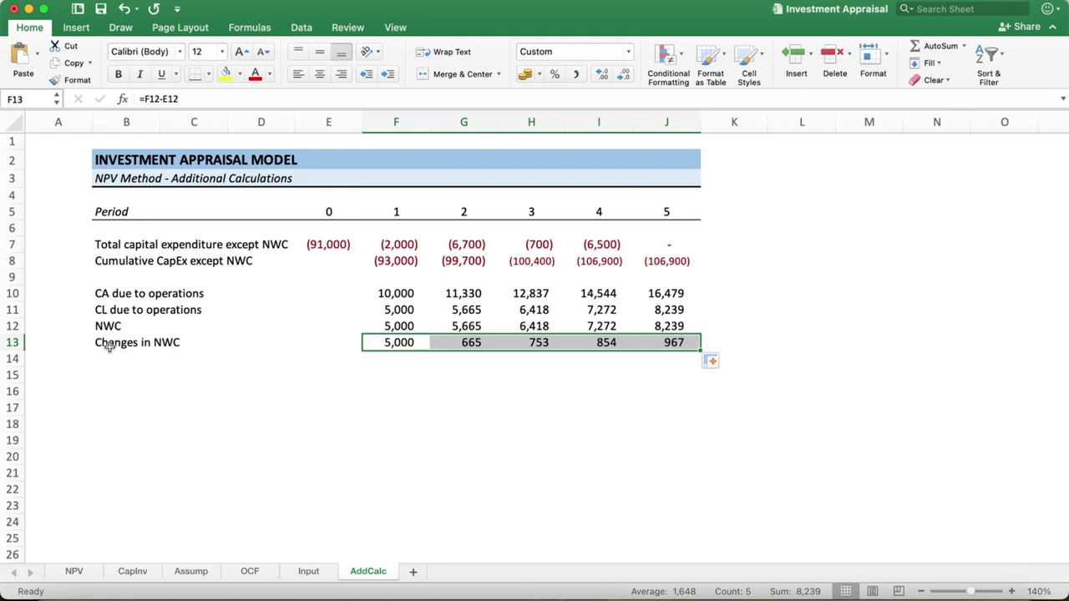
Step: Extend the B13 label to read 'Changes in NWC due to operations'
click(143, 344)
click(227, 99)
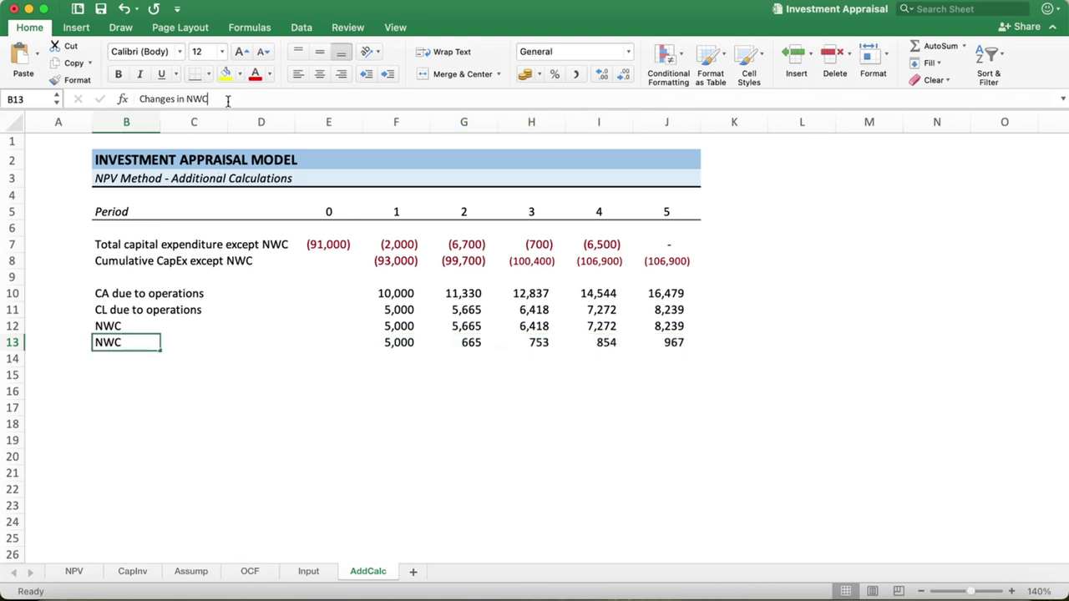
text( due to)
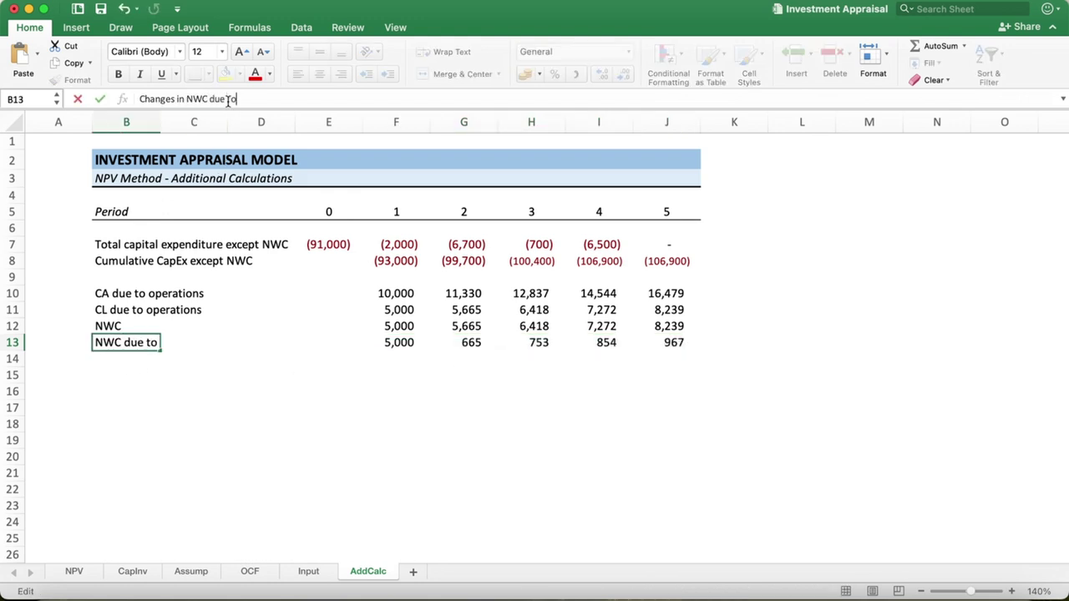
text( operations)
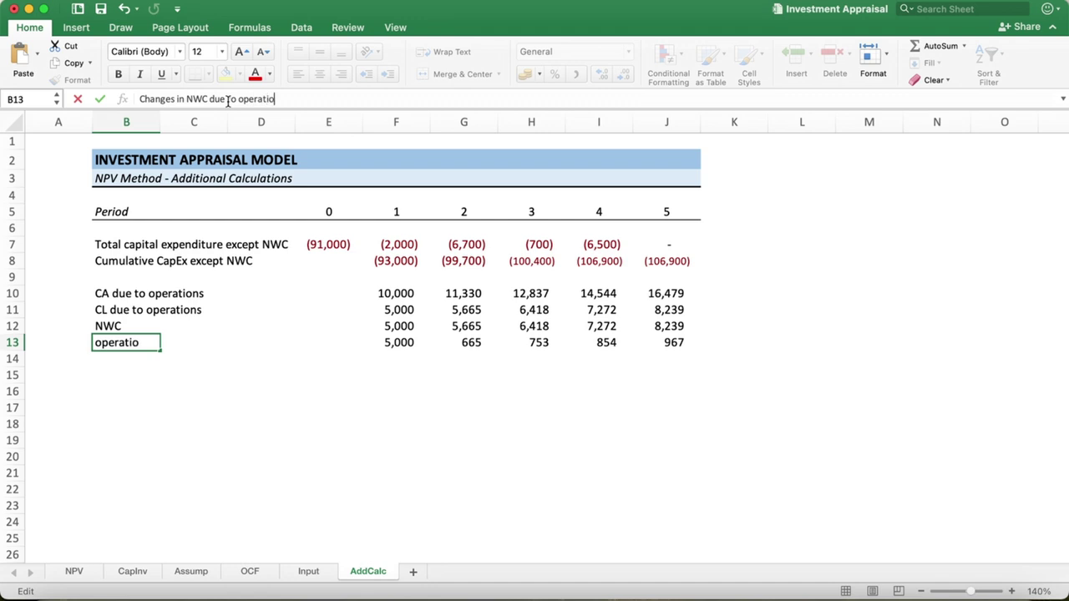
key(Return)
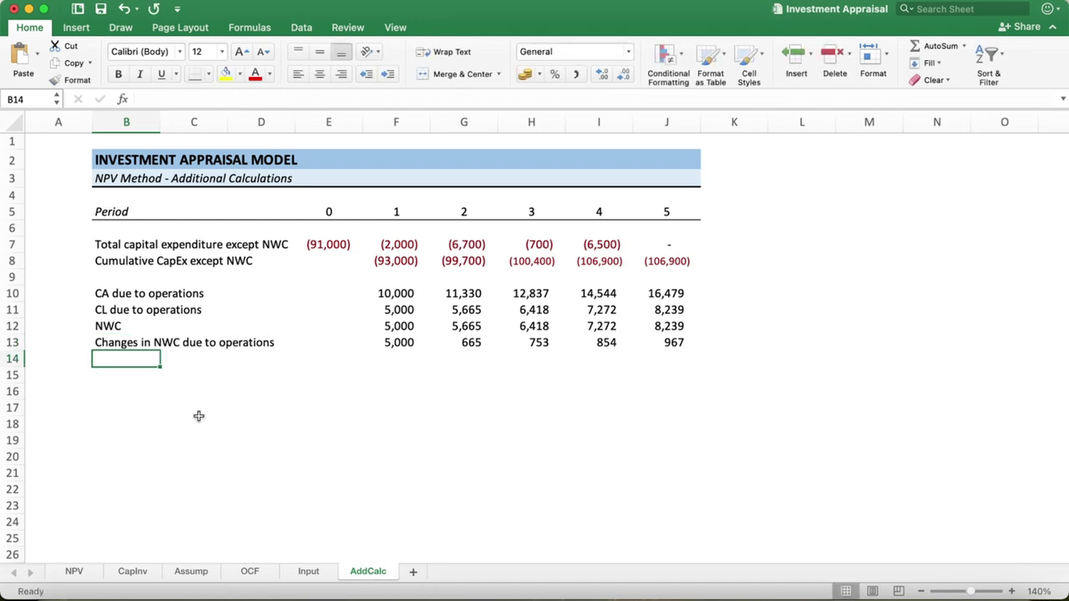
click(399, 340)
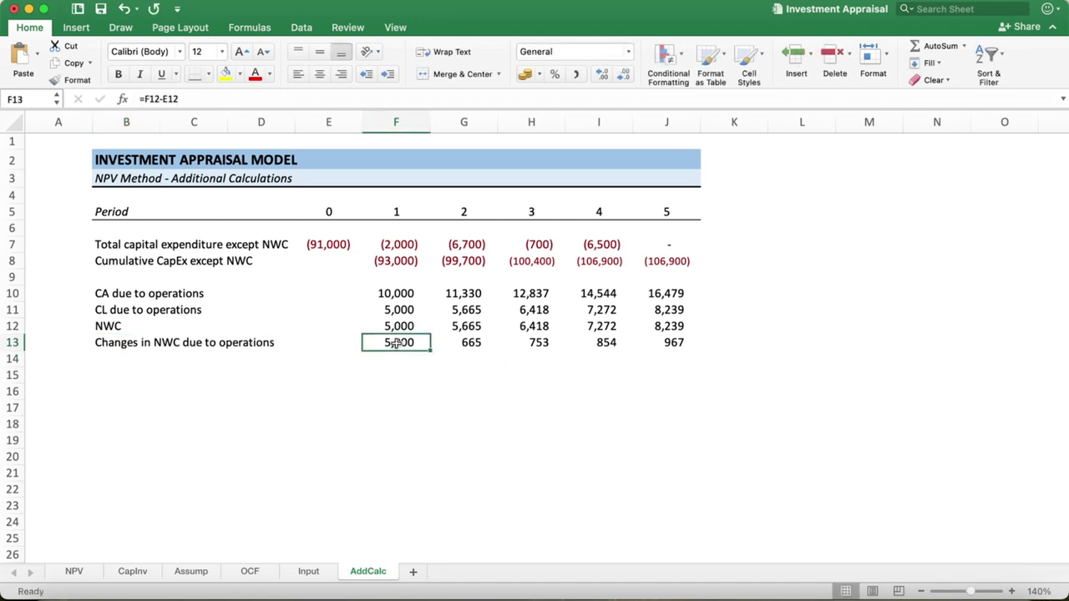
Step: Copy the Changes in NWC due to operations label from AddCalc B13 into OCF B15
click(251, 573)
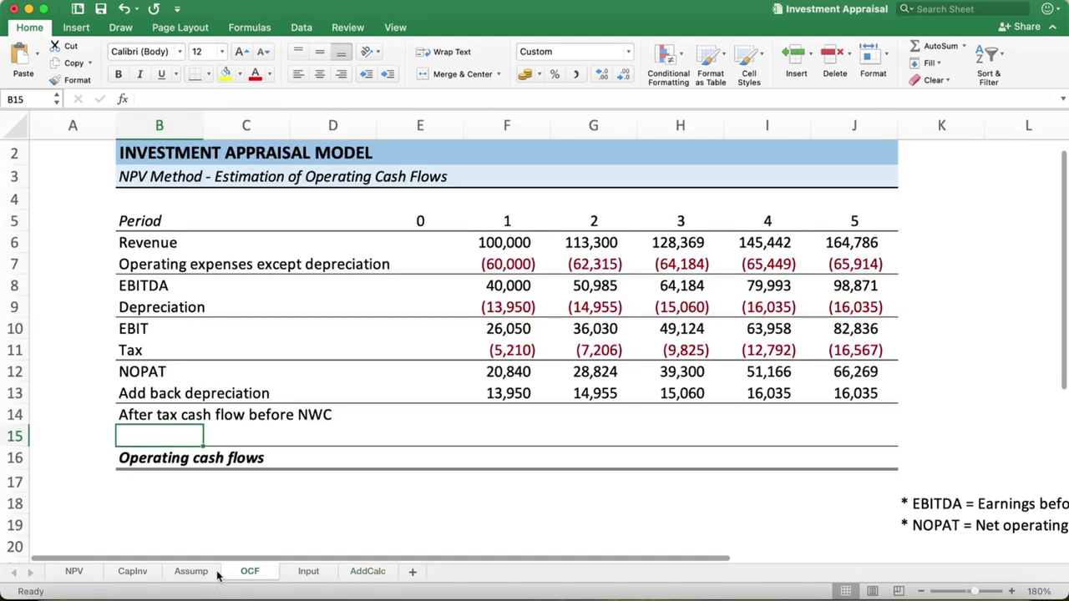
click(191, 573)
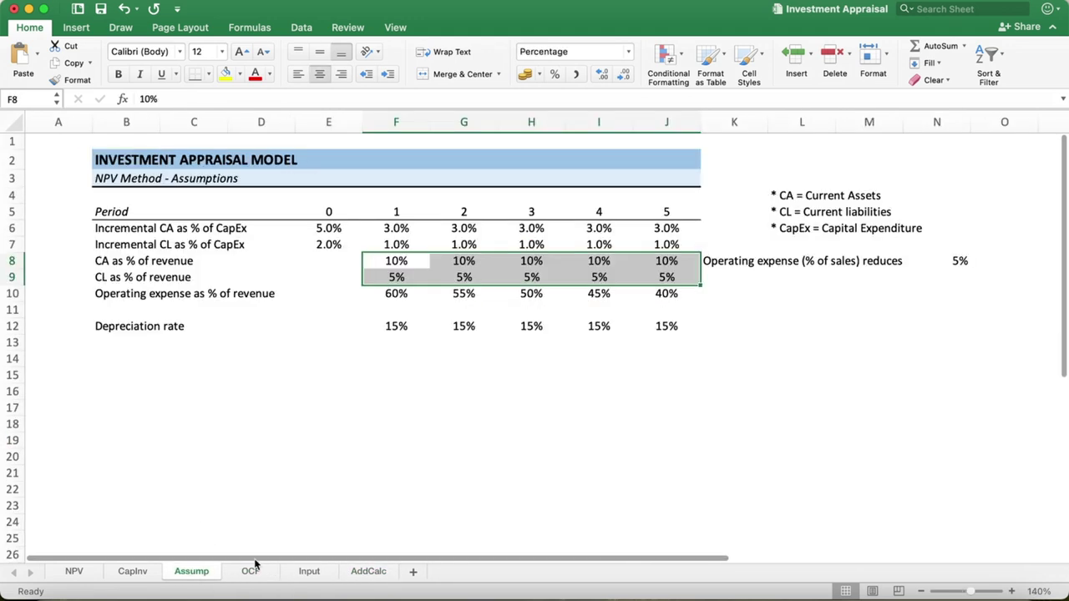
click(357, 573)
click(108, 342)
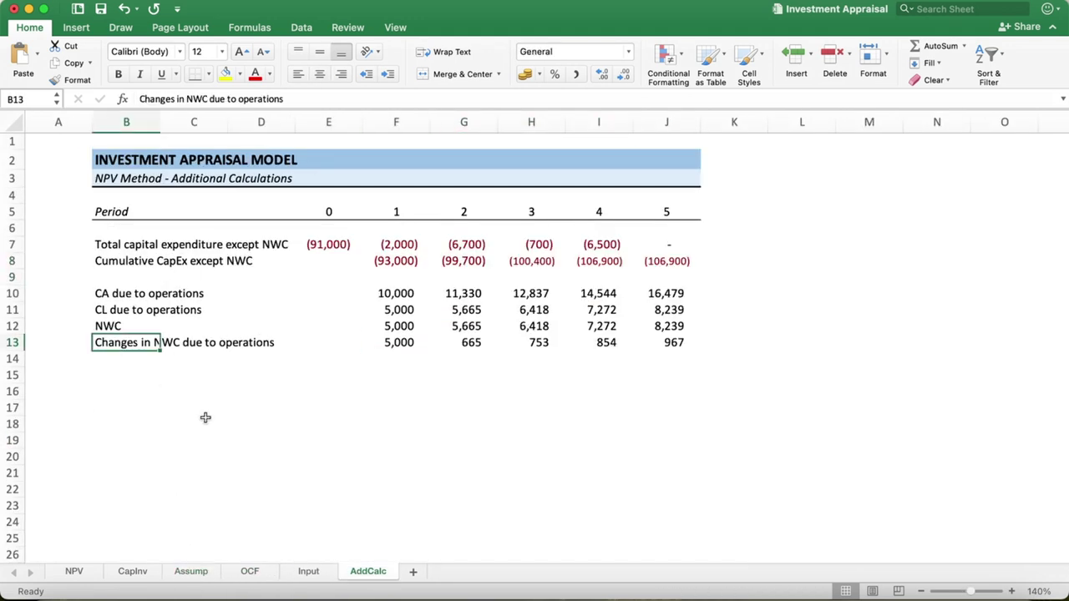
key(super+c)
click(250, 571)
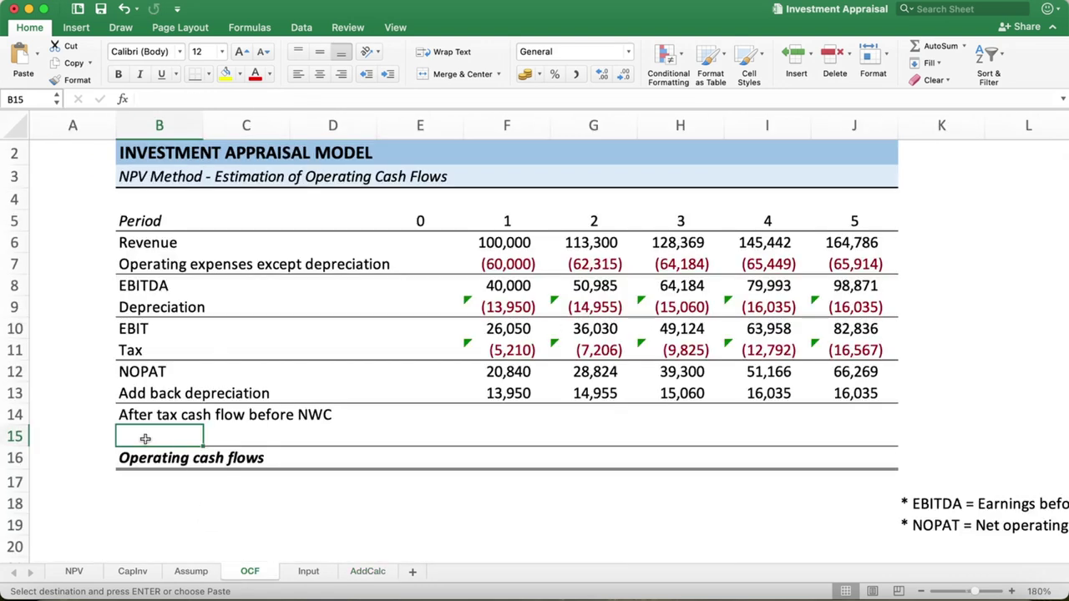
key(ctrl+v)
Step: Link OCF F15 to AddCalc with =AddCalc!F13
click(505, 435)
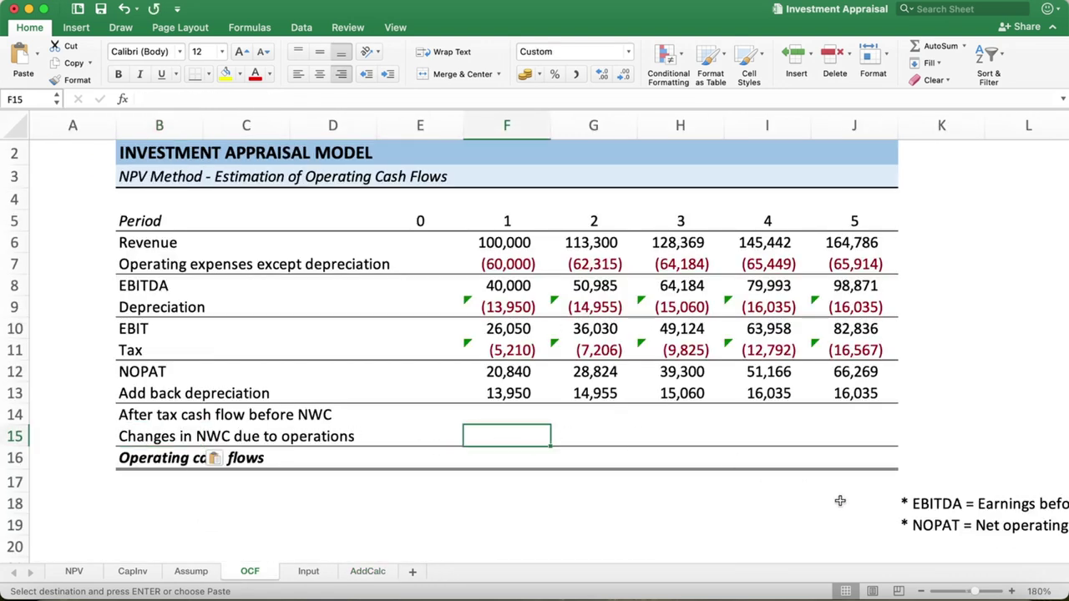
click(919, 591)
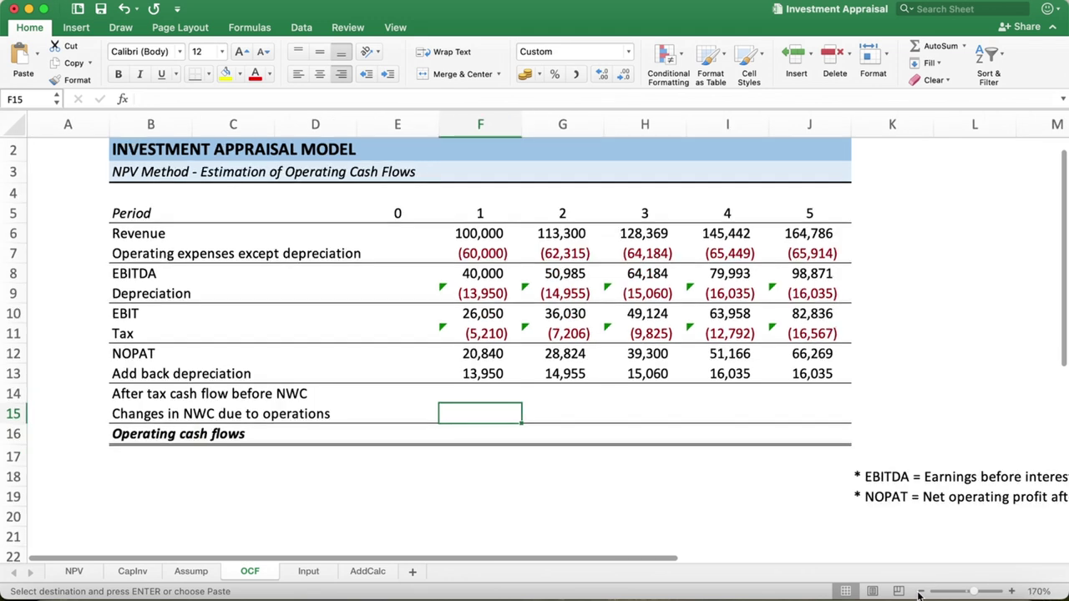
click(920, 592)
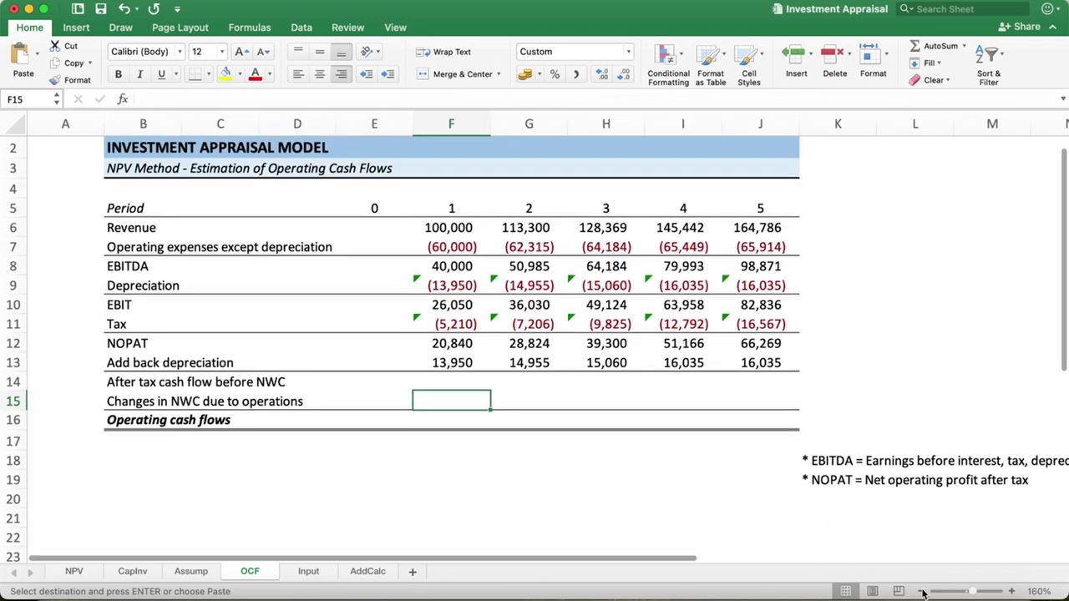
click(921, 591)
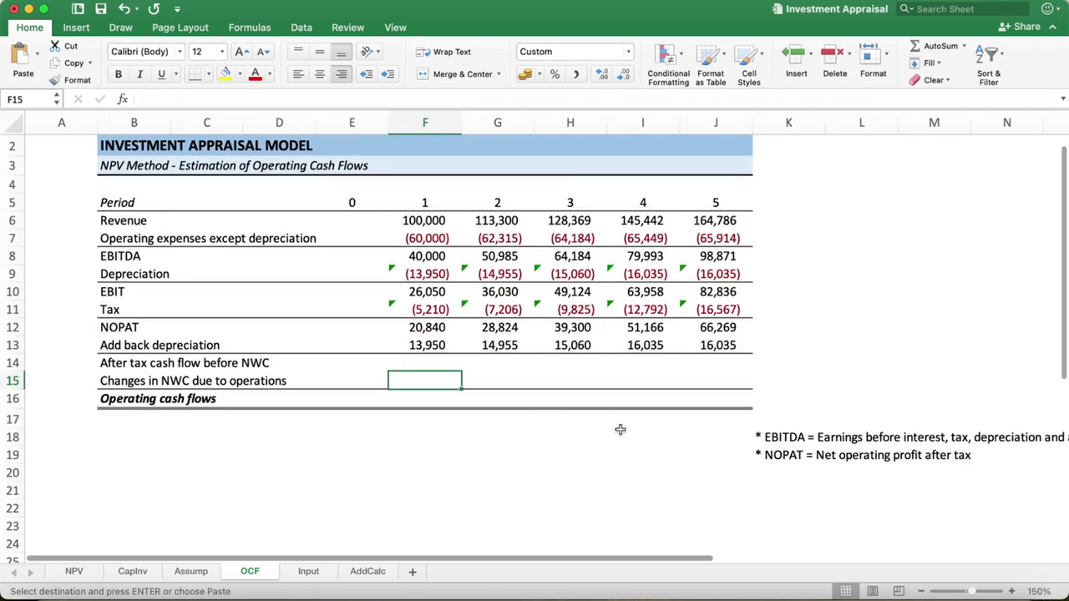
text(=)
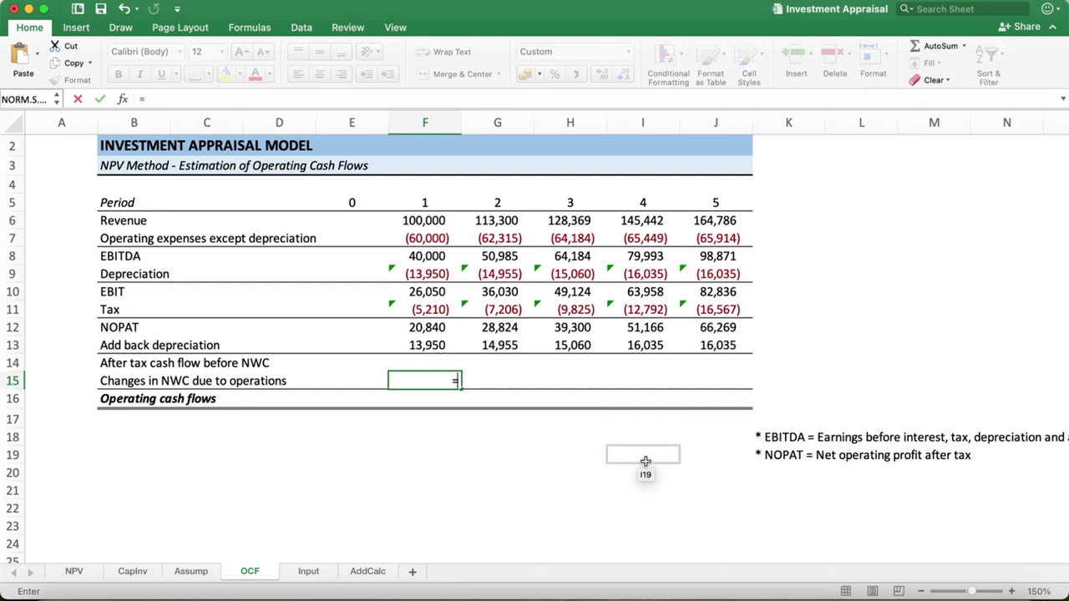
click(357, 573)
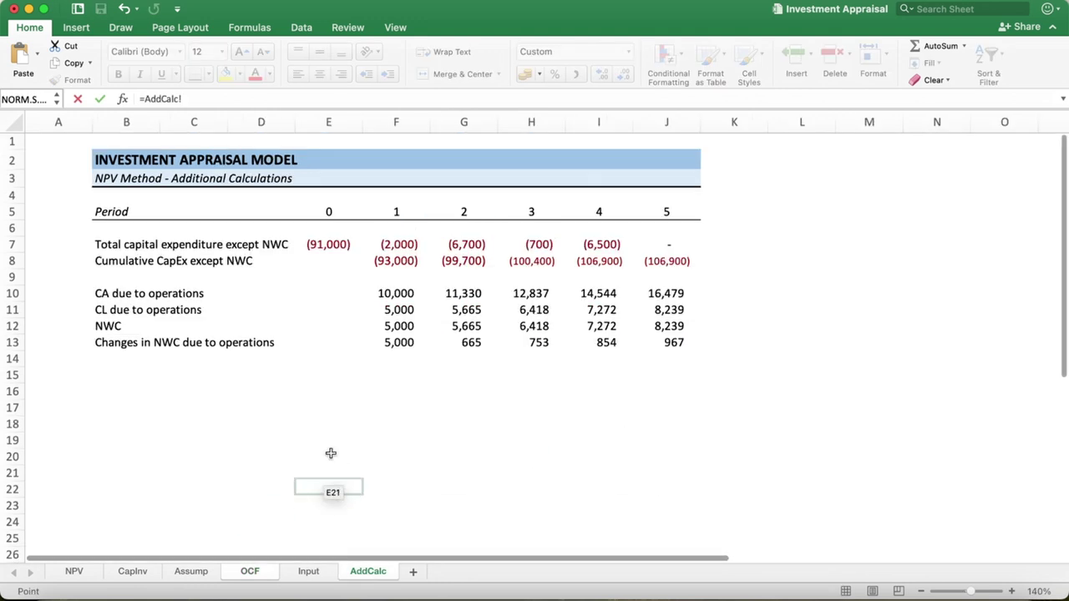
click(404, 342)
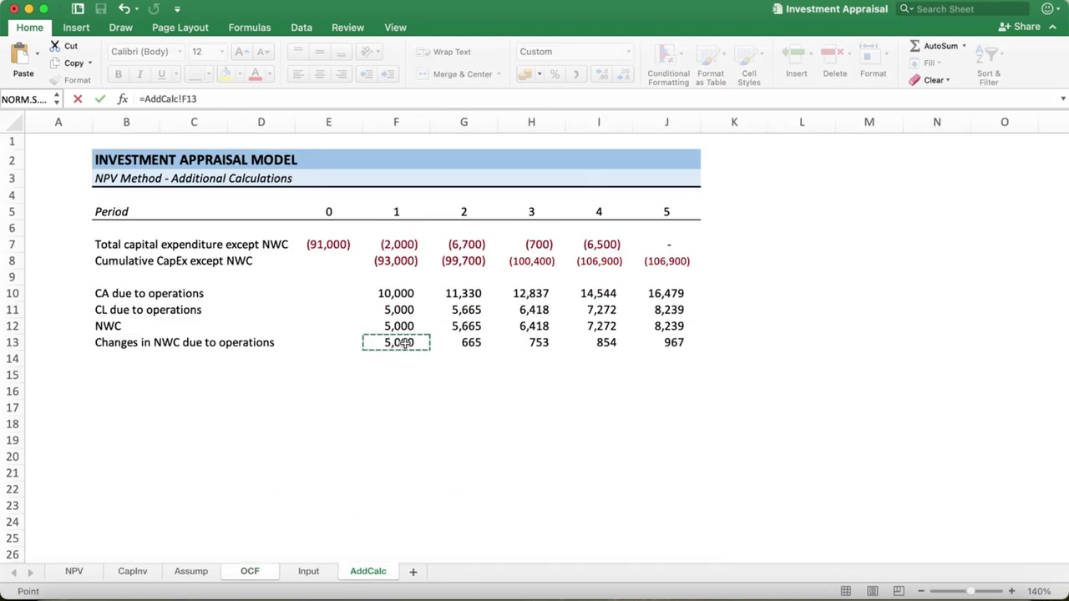
key(Return)
click(432, 377)
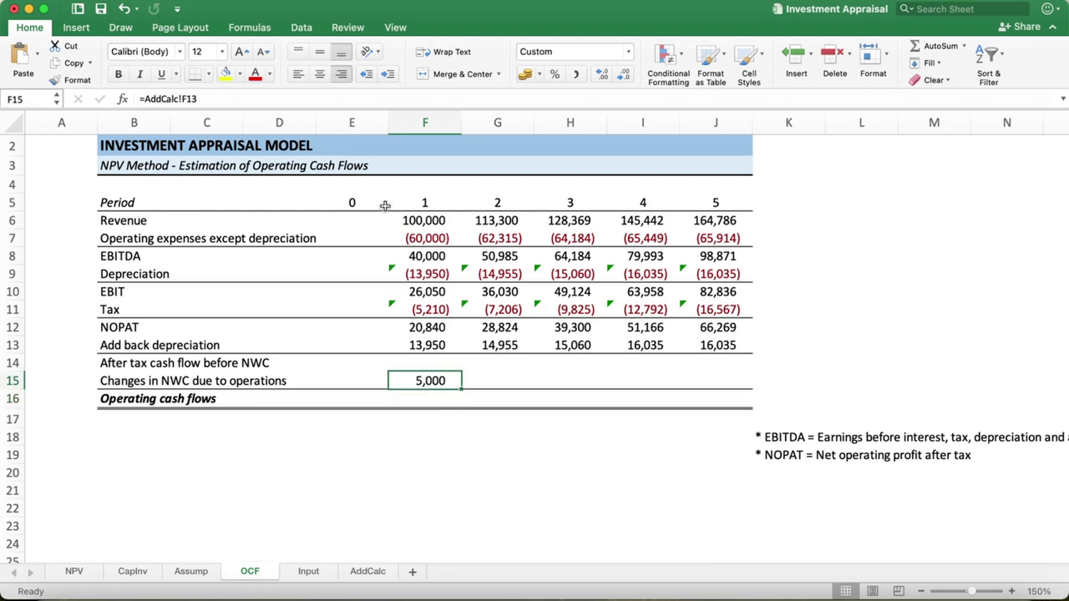
Step: Enter =F12+F13 in OCF F14 and fill through J14 (34,790 to 82,304)
click(238, 362)
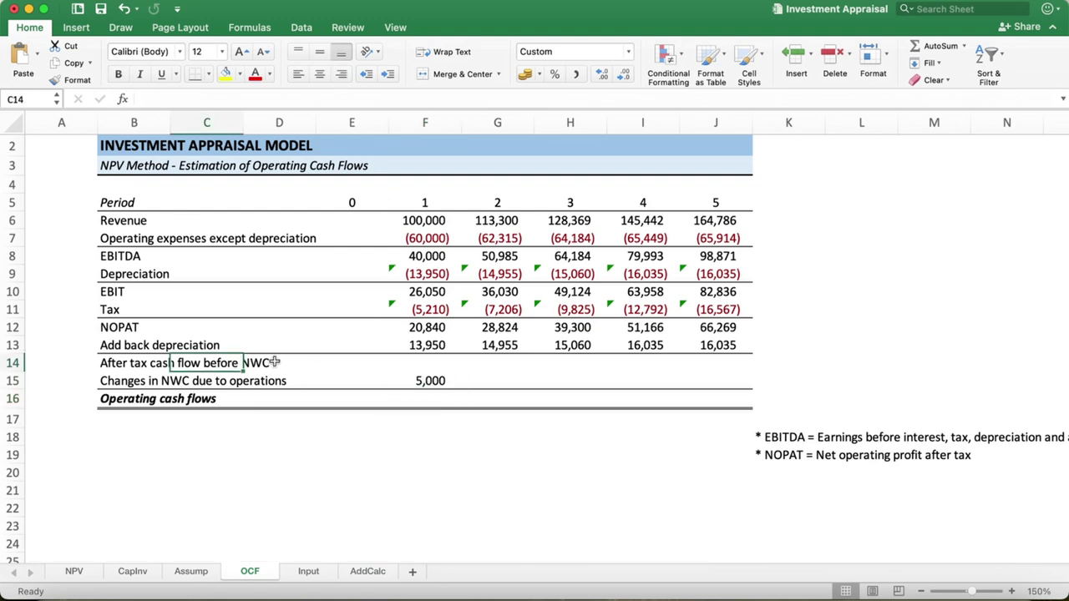
click(434, 359)
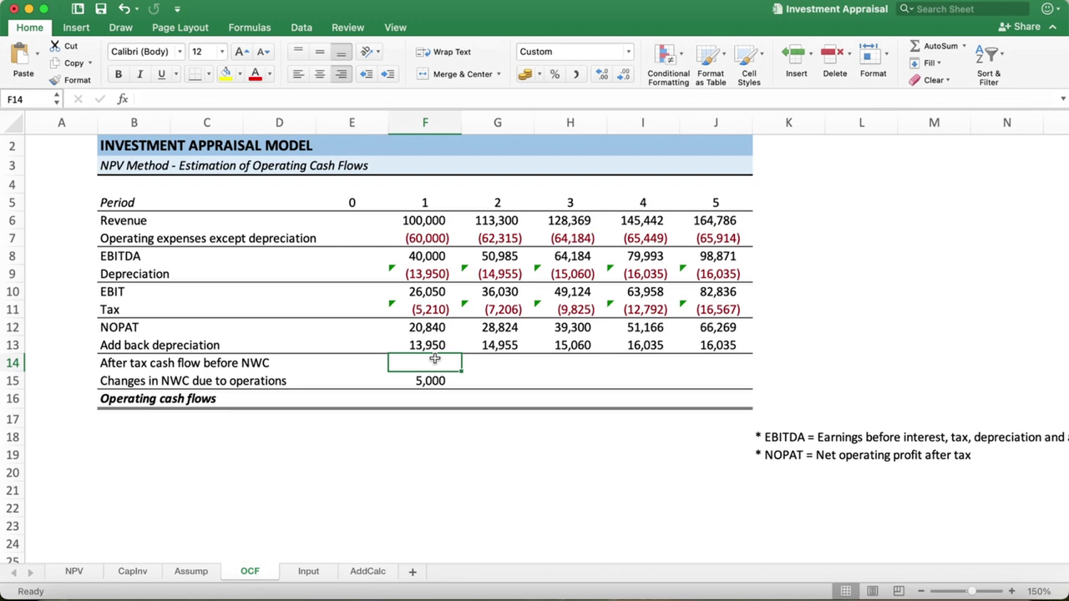
text(=)
click(430, 328)
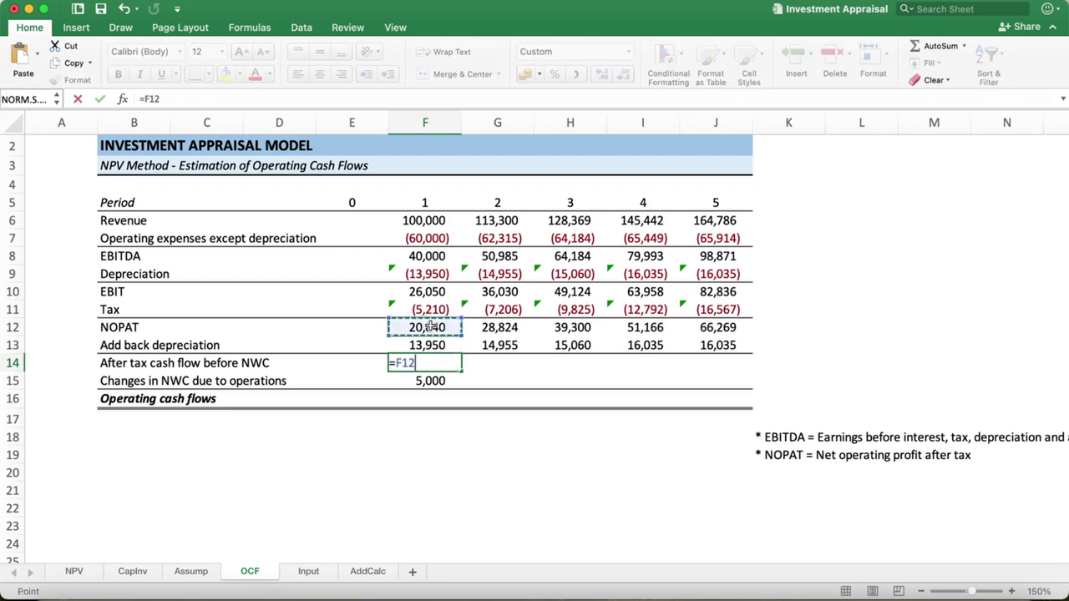
text(+)
click(424, 344)
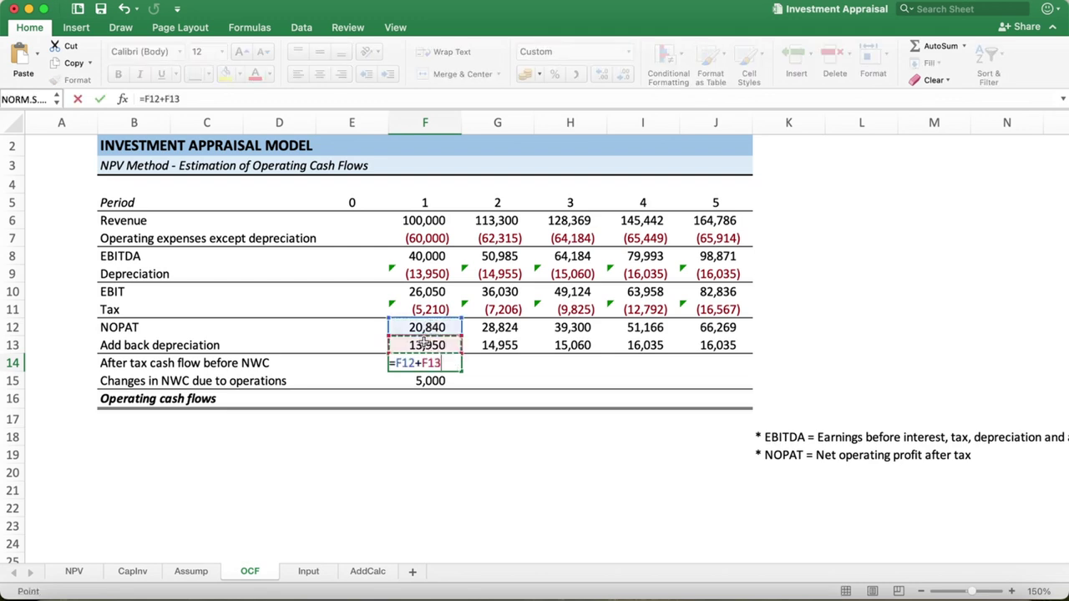
key(Return)
click(456, 368)
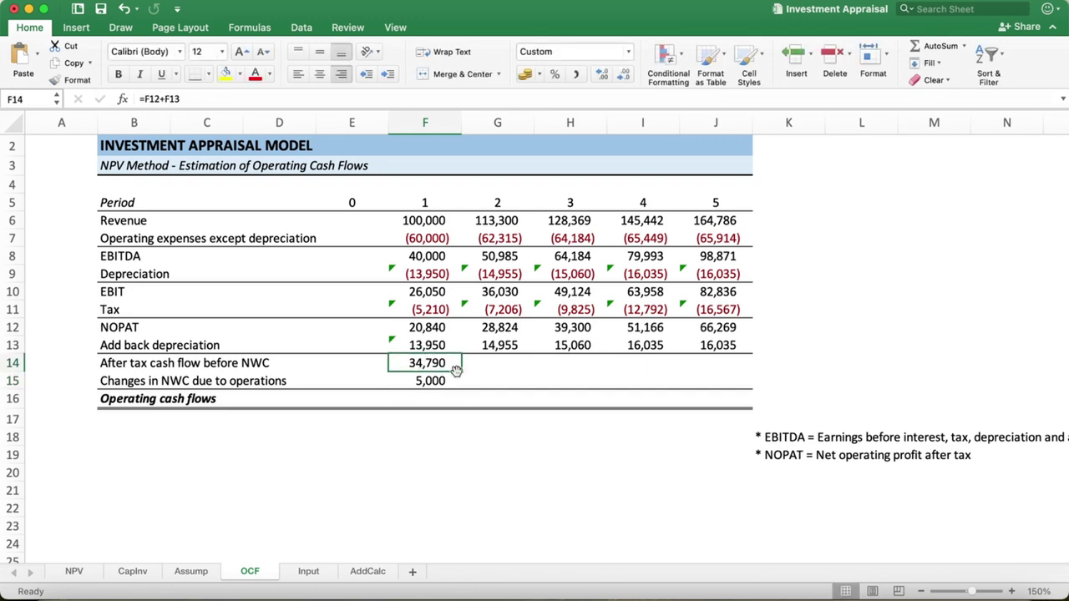
mouse_move(466, 373)
mouse_down()
mouse_move(727, 368)
mouse_move(675, 380)
mouse_up()
click(431, 381)
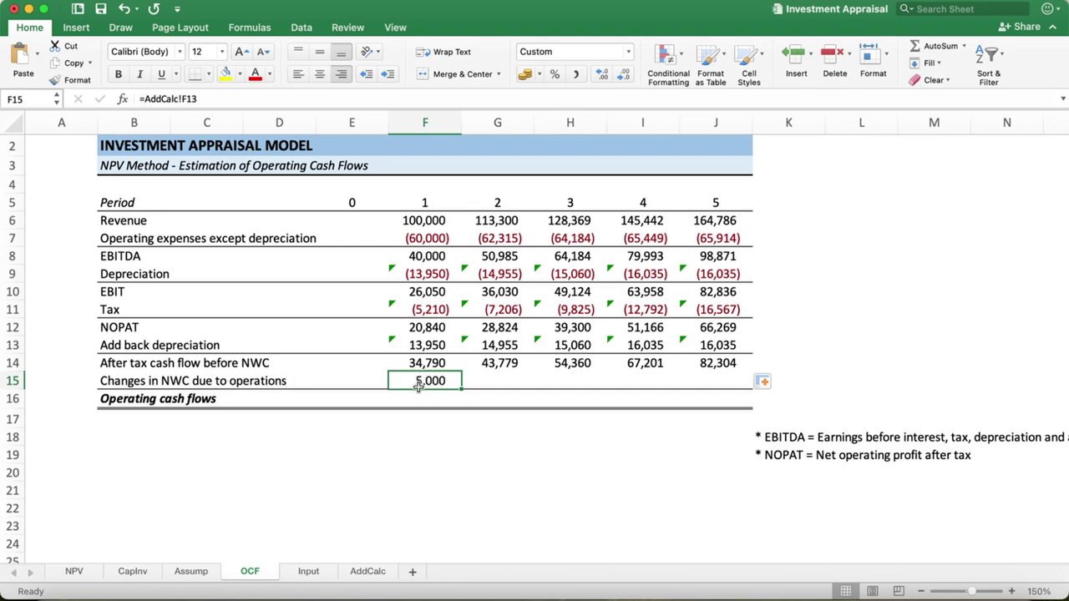
click(367, 571)
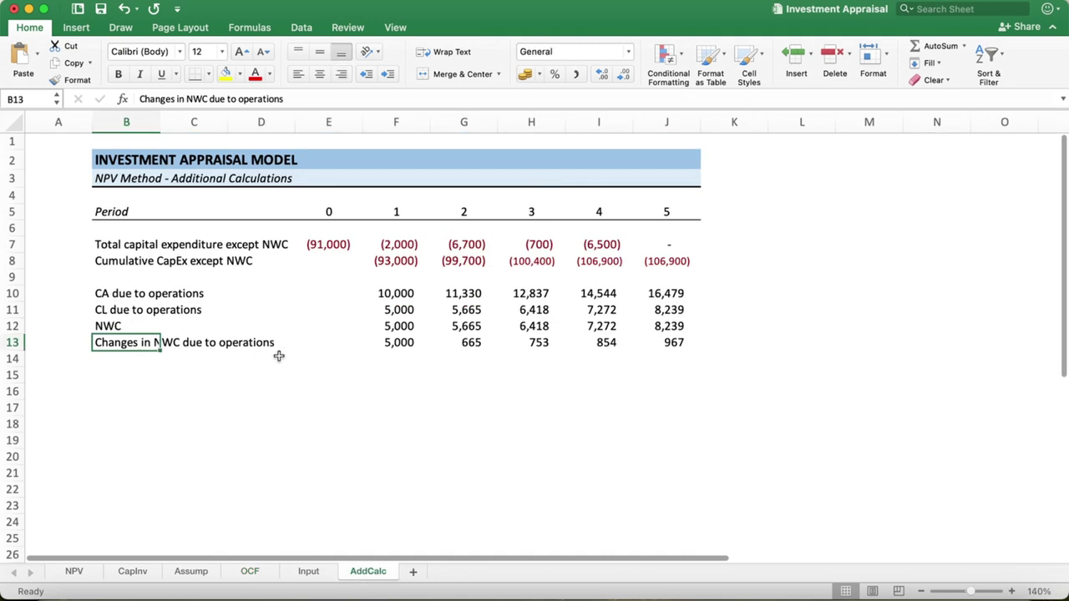
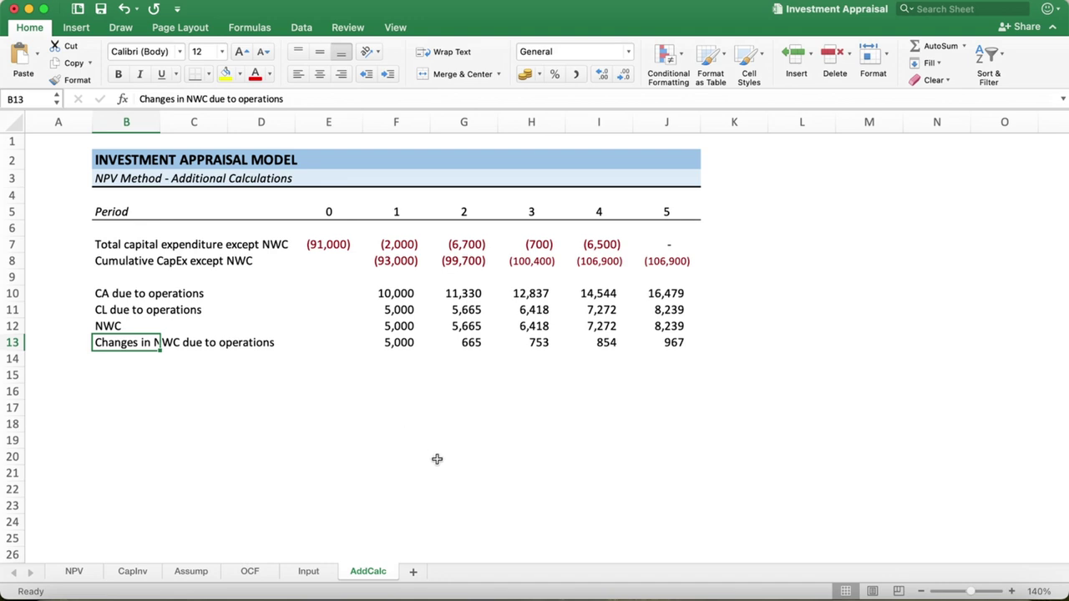
Step: On the OCF sheet, negate the NWC change in F15 (=-AddCalc!F13) and fill right to J15
click(250, 572)
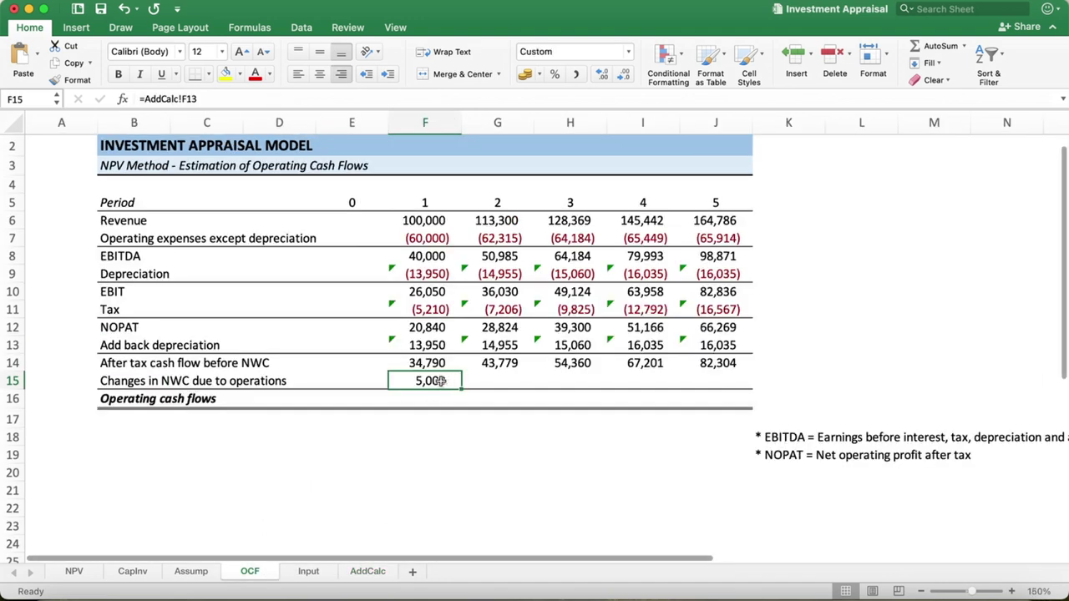
click(146, 97)
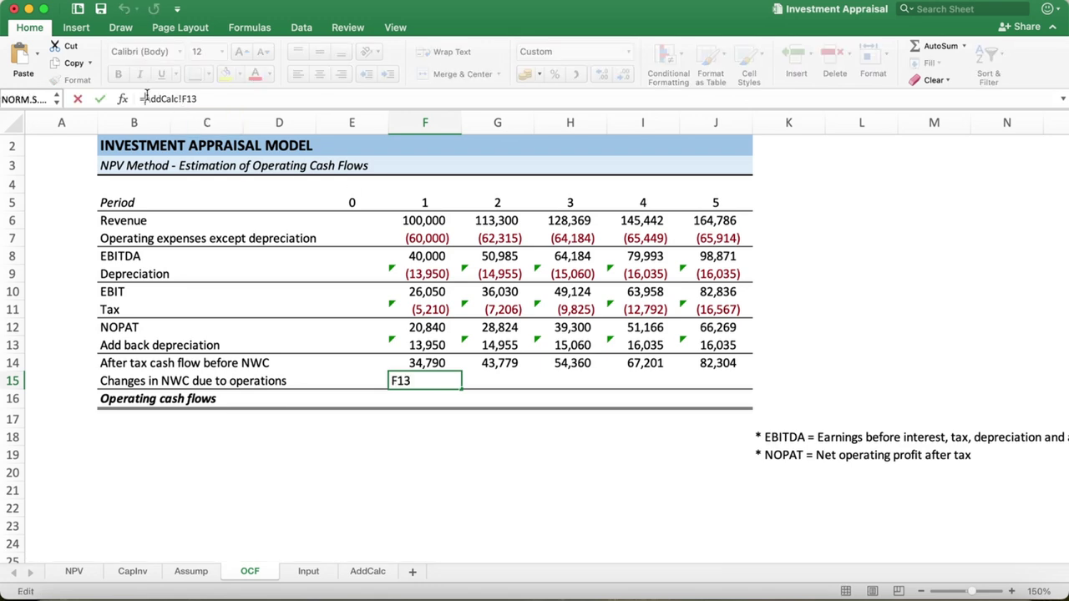
text(-)
key(Return)
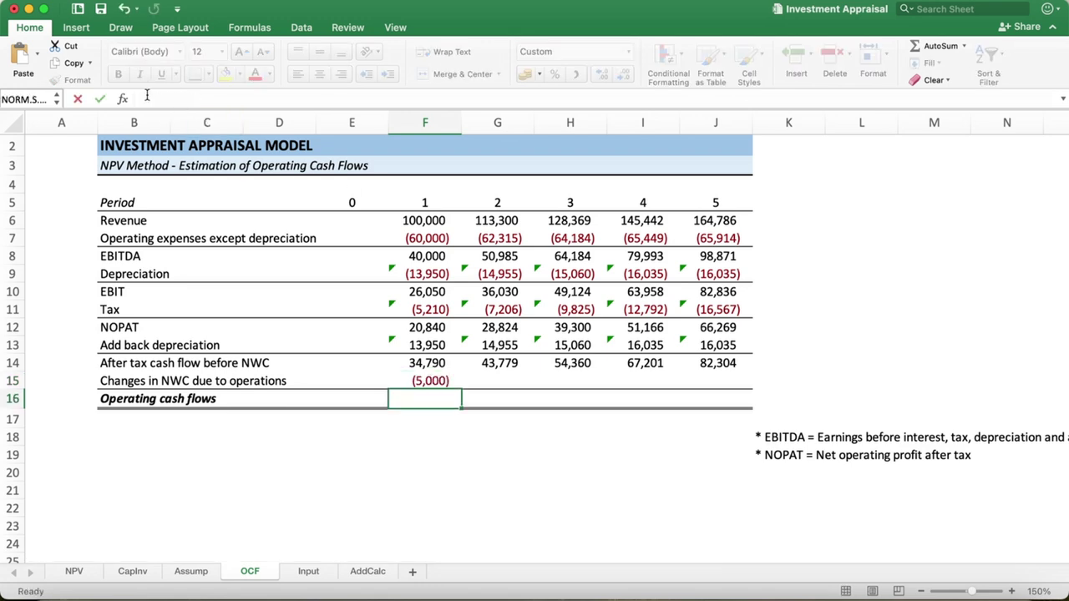
click(437, 377)
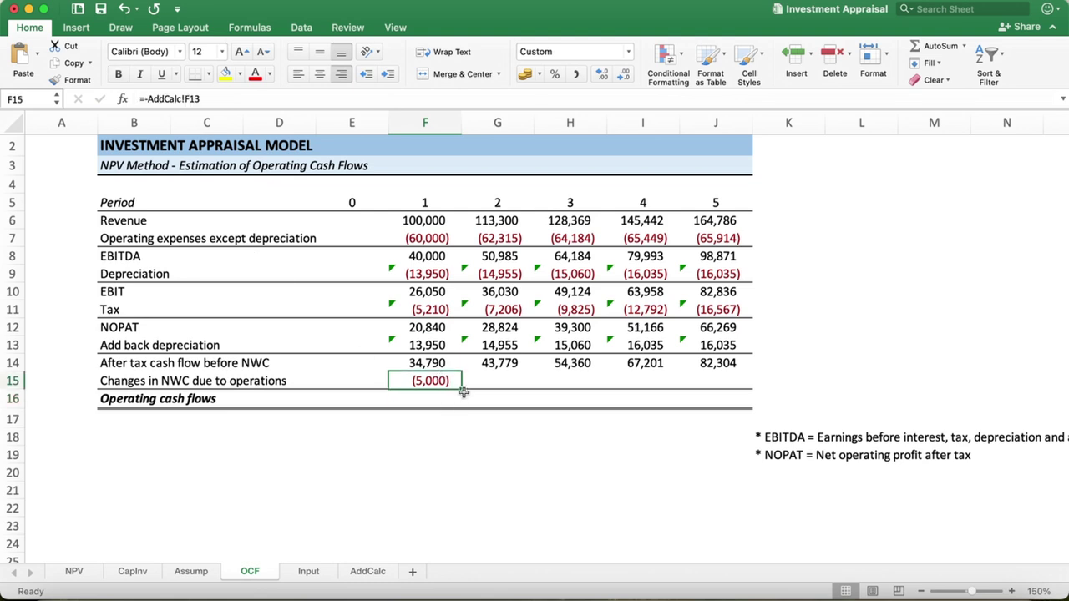
drag(461, 388, 731, 385)
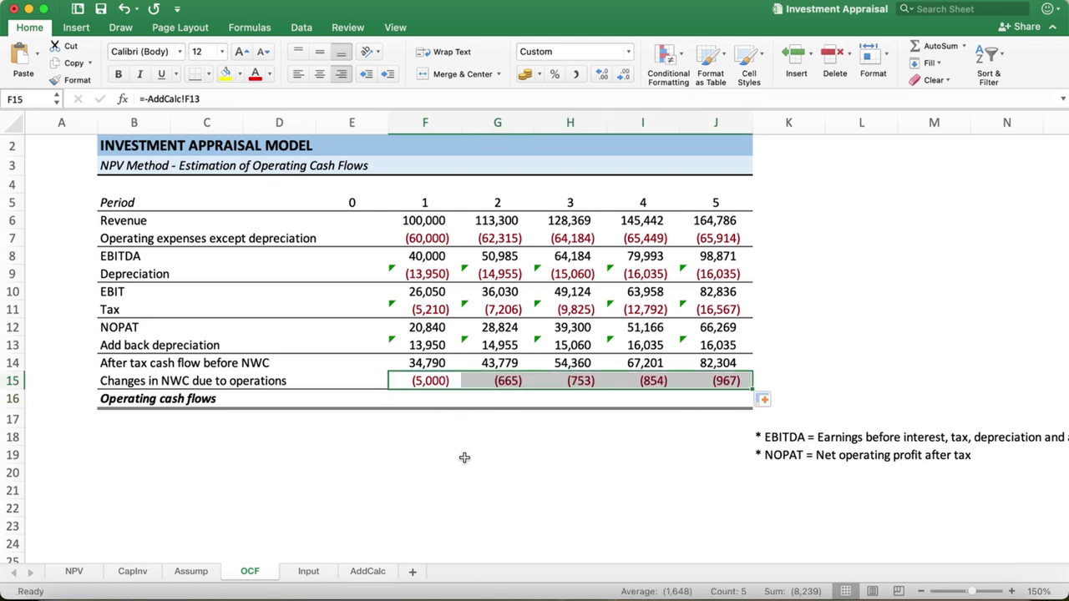
Step: Enter =F14+F15 in F16 and fill to J16, giving operating cash flows 29,790 to 81,337
click(422, 398)
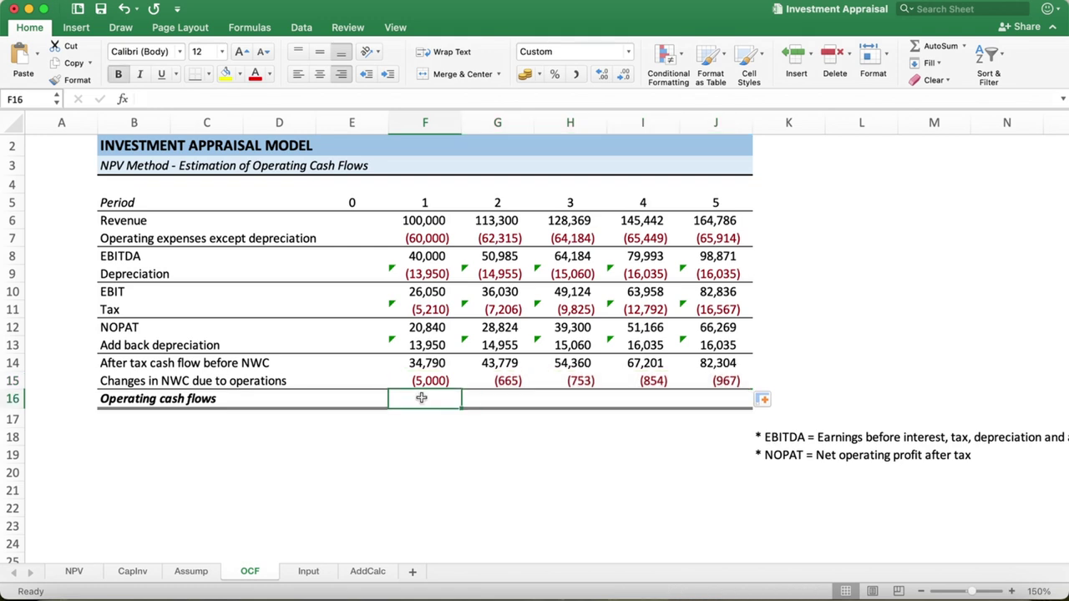
text(=)
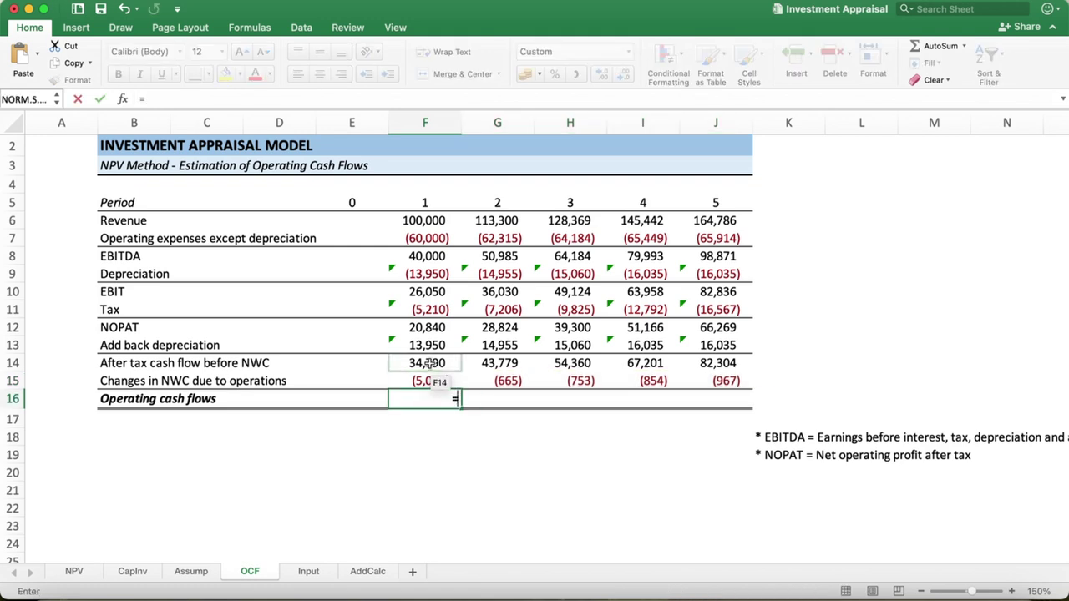
click(427, 363)
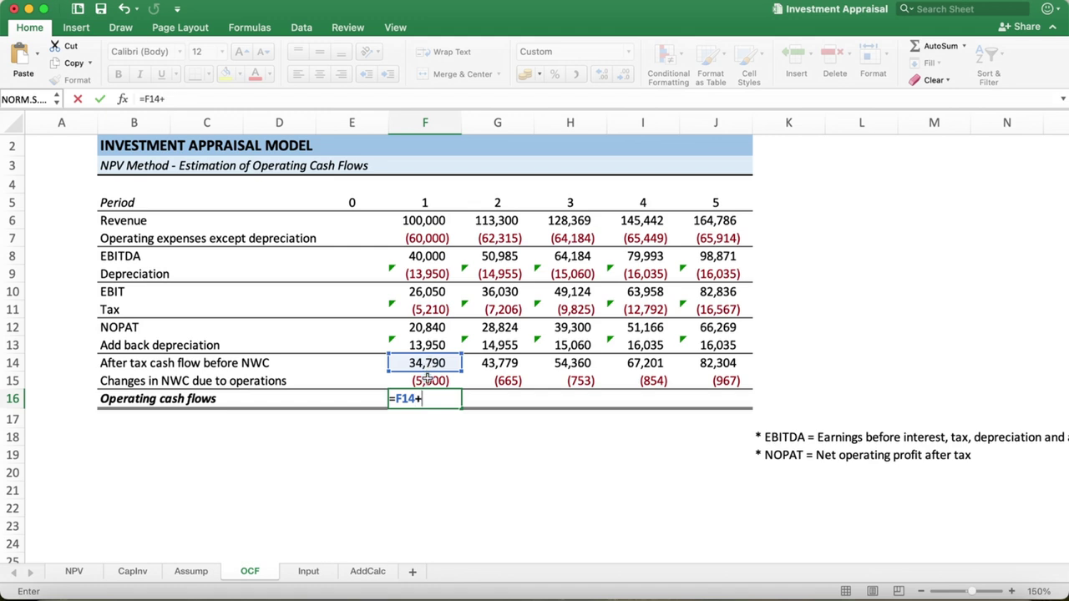
click(427, 380)
key(Return)
click(430, 399)
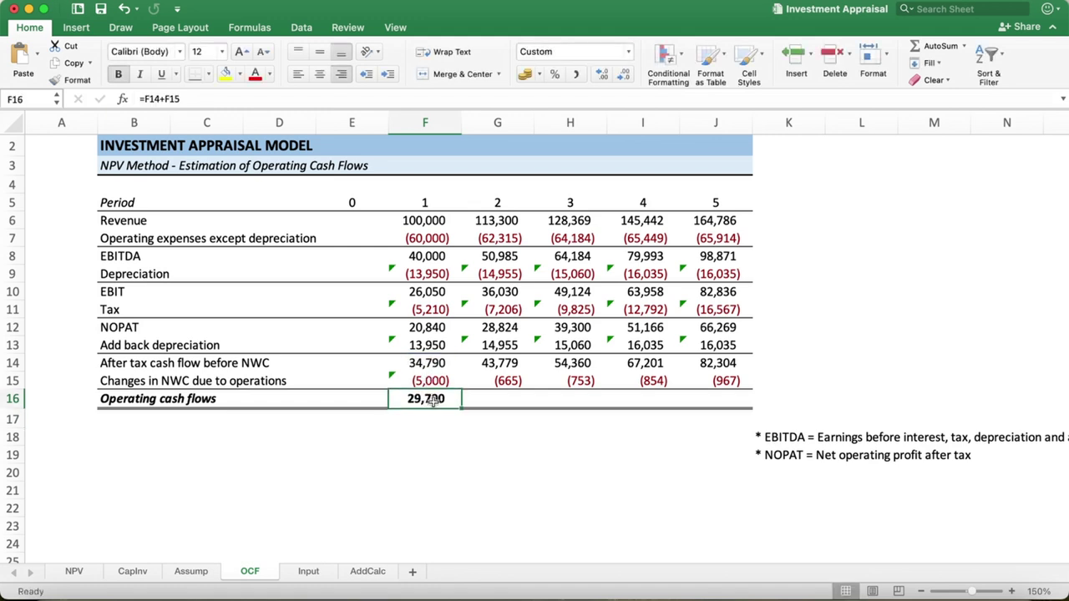
drag(461, 409, 722, 407)
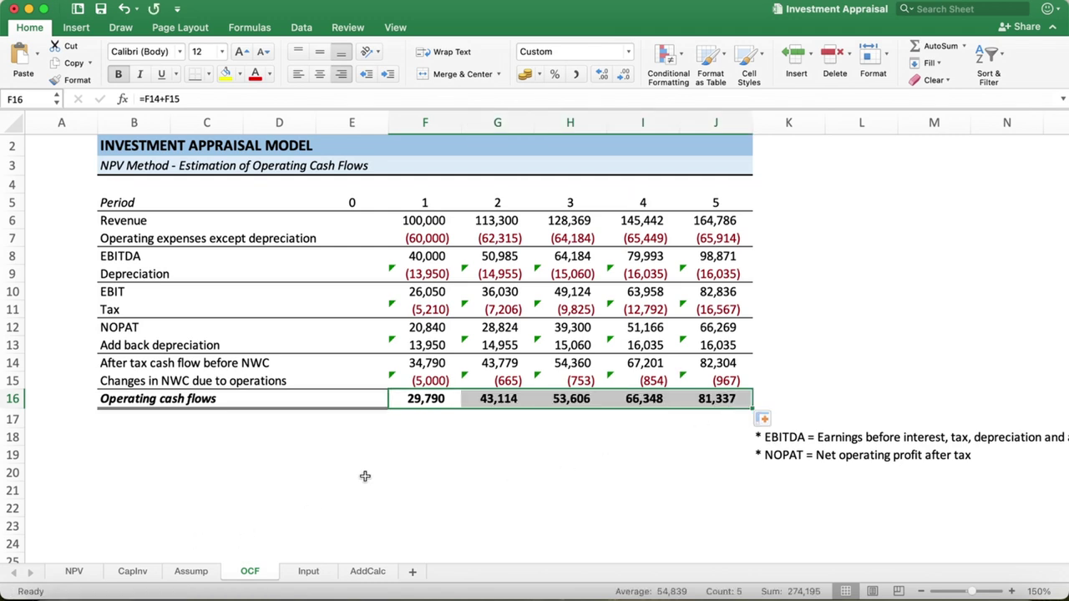
scroll(365, 476, up, 1)
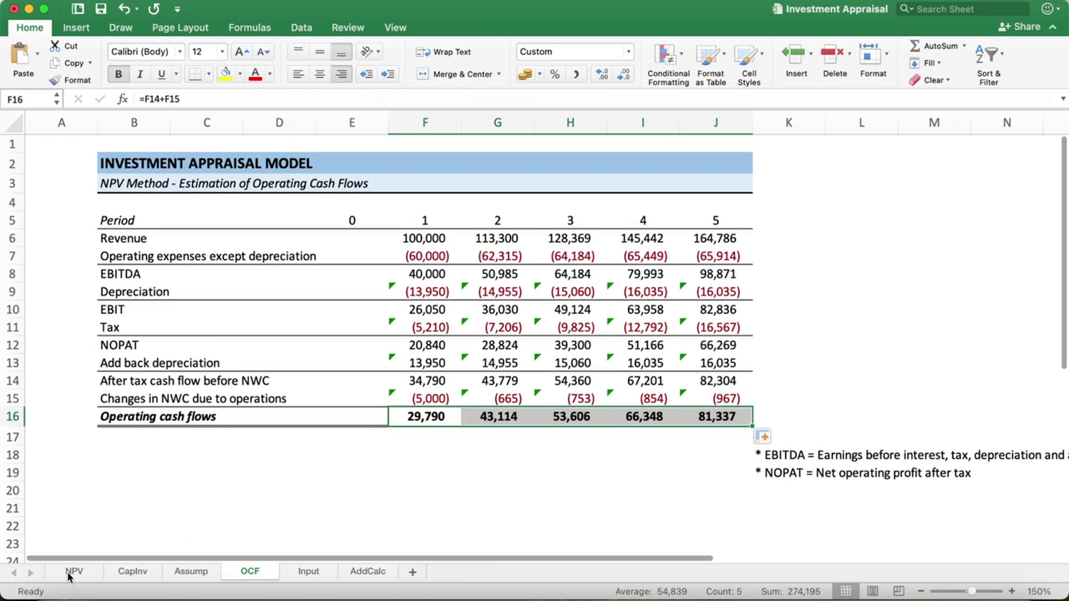
Step: On the NPV sheet, replace the hard-coded F7 operating cash flow with =OCF!F16
click(73, 573)
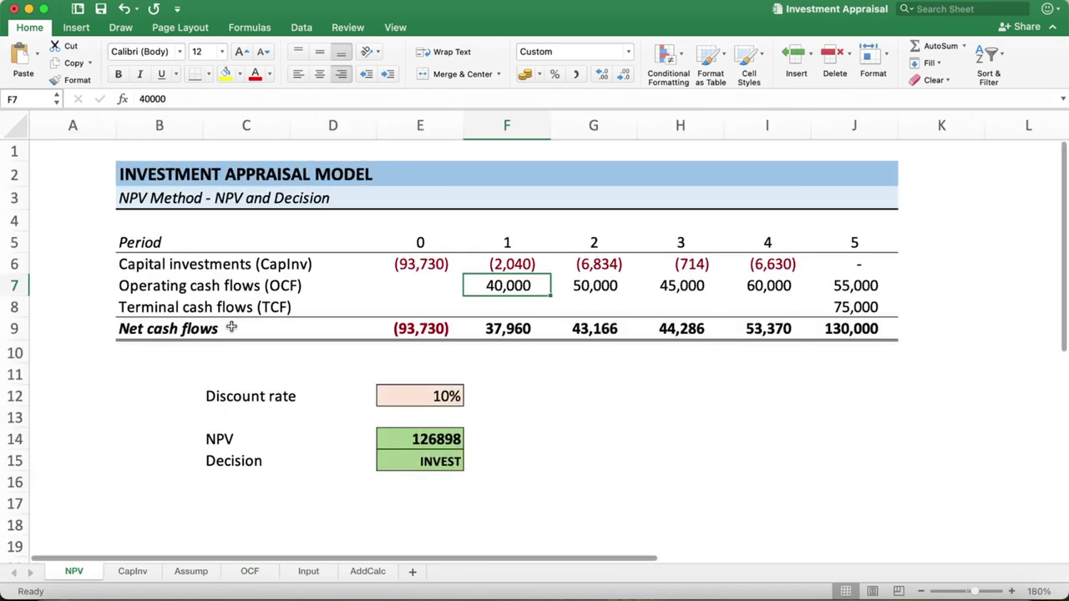
click(580, 287)
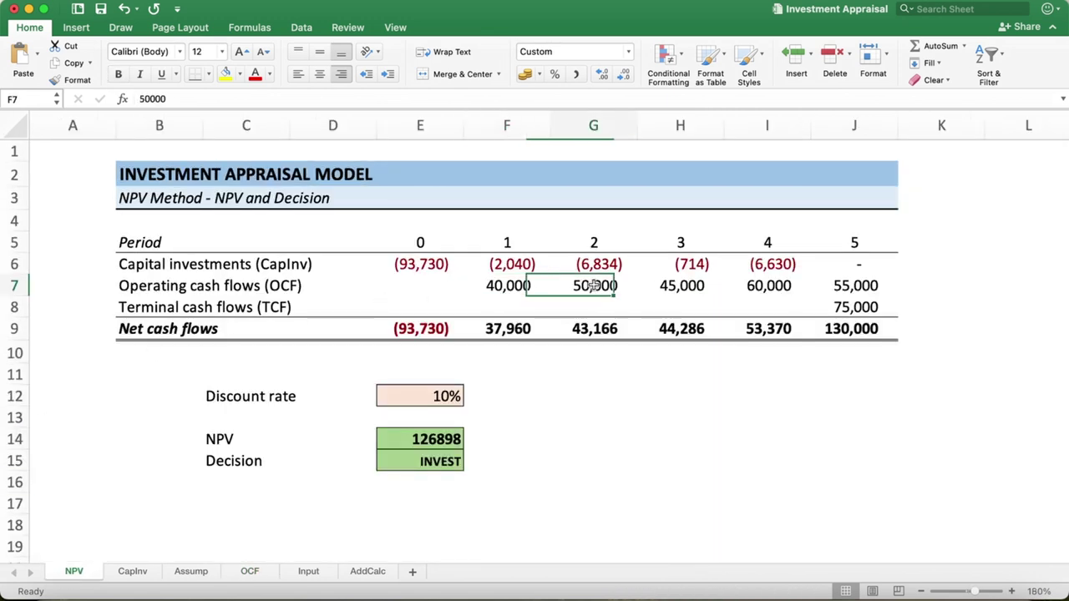
click(690, 289)
click(748, 292)
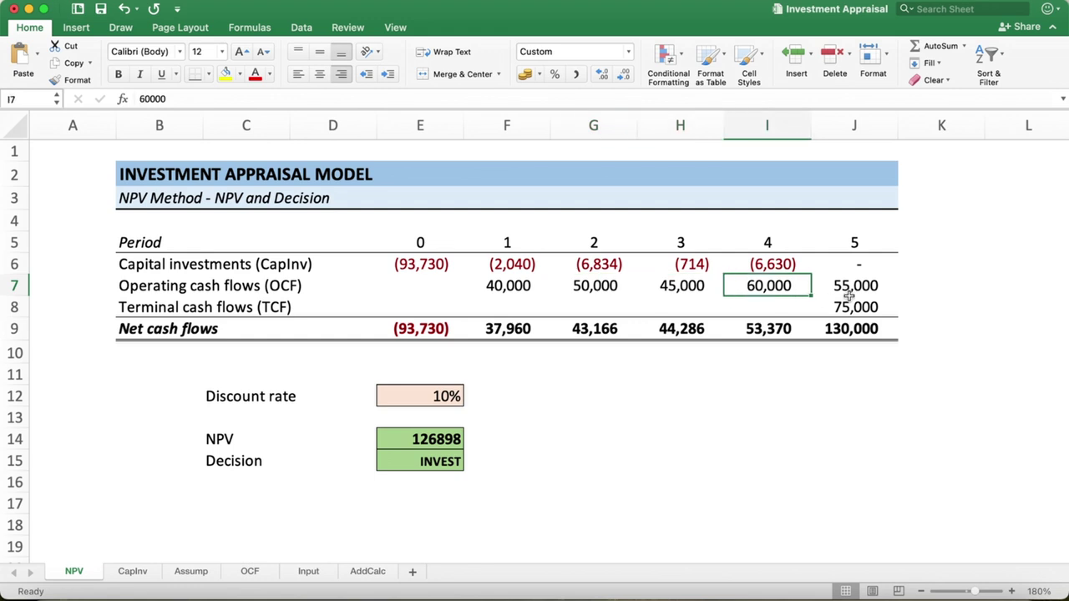
click(514, 285)
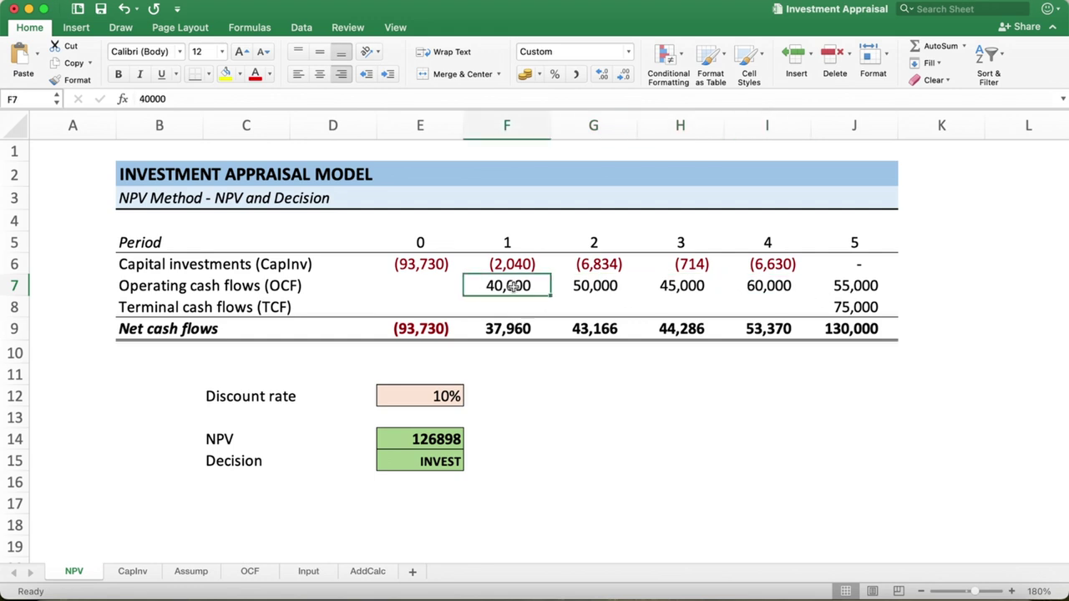
text(=)
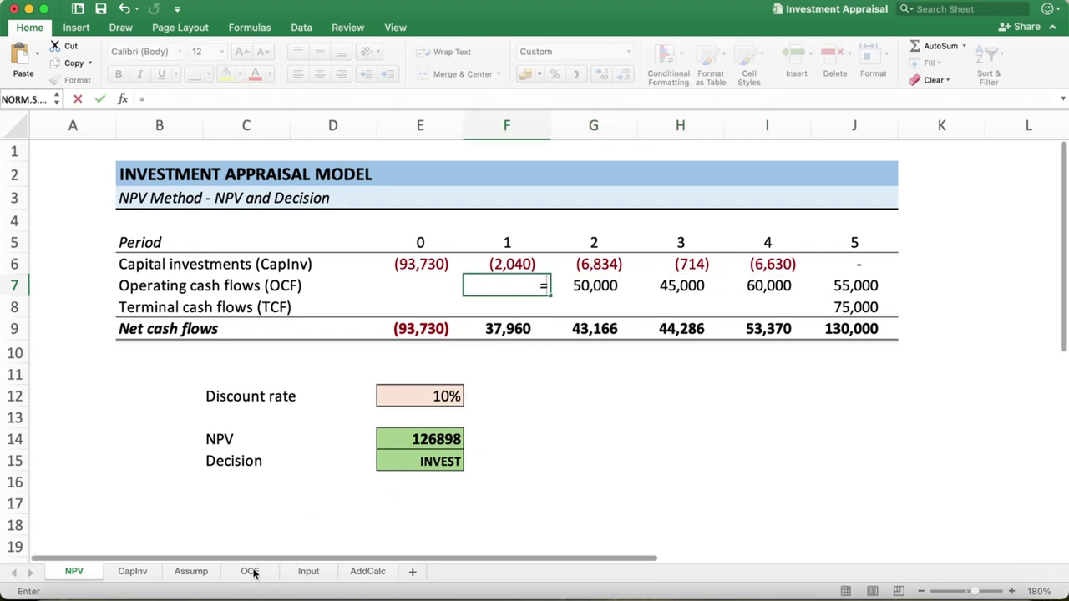
click(249, 572)
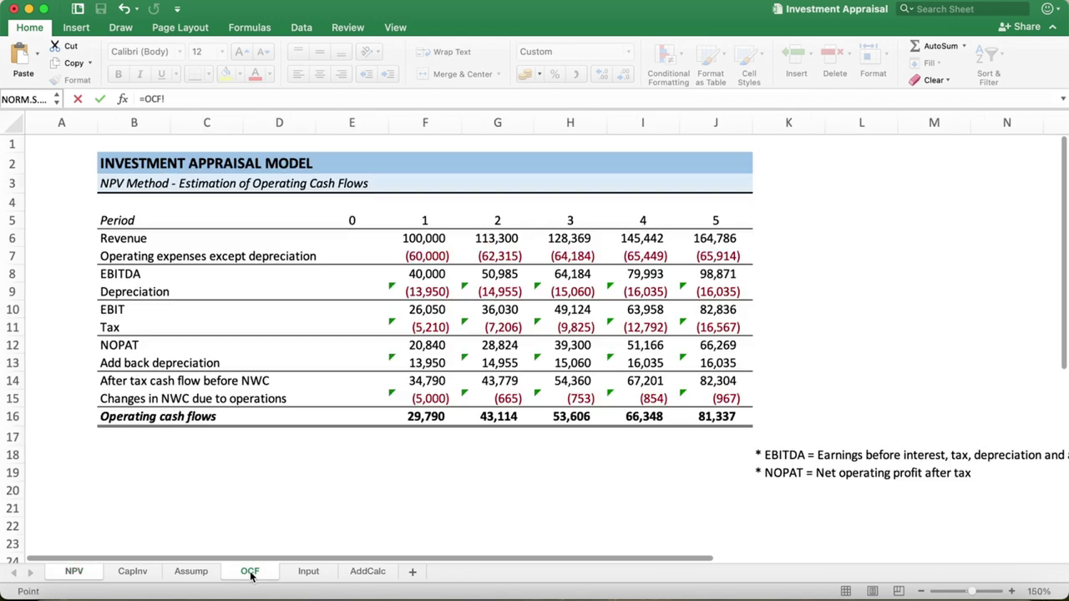
click(417, 417)
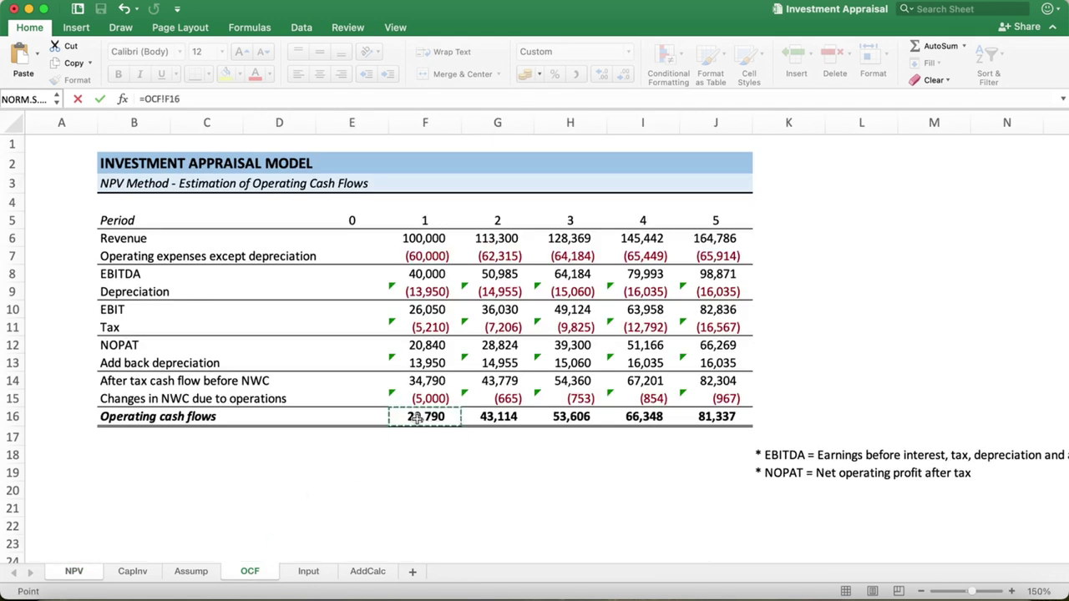
key(Return)
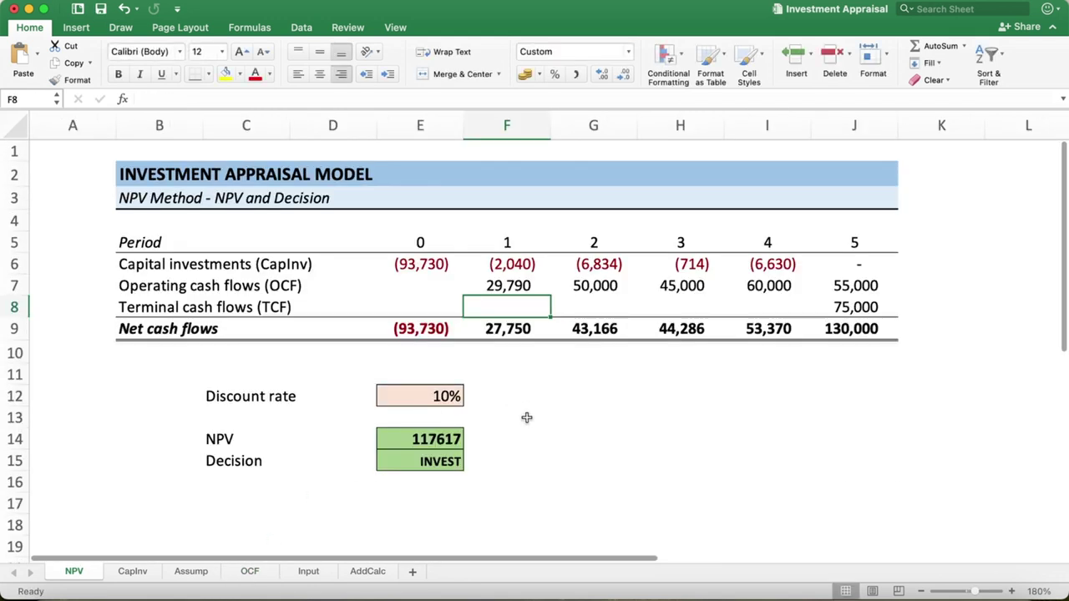
Step: Fill the OCF link from F7 through J7, updating NPV to 139080 with an INVEST decision
click(515, 287)
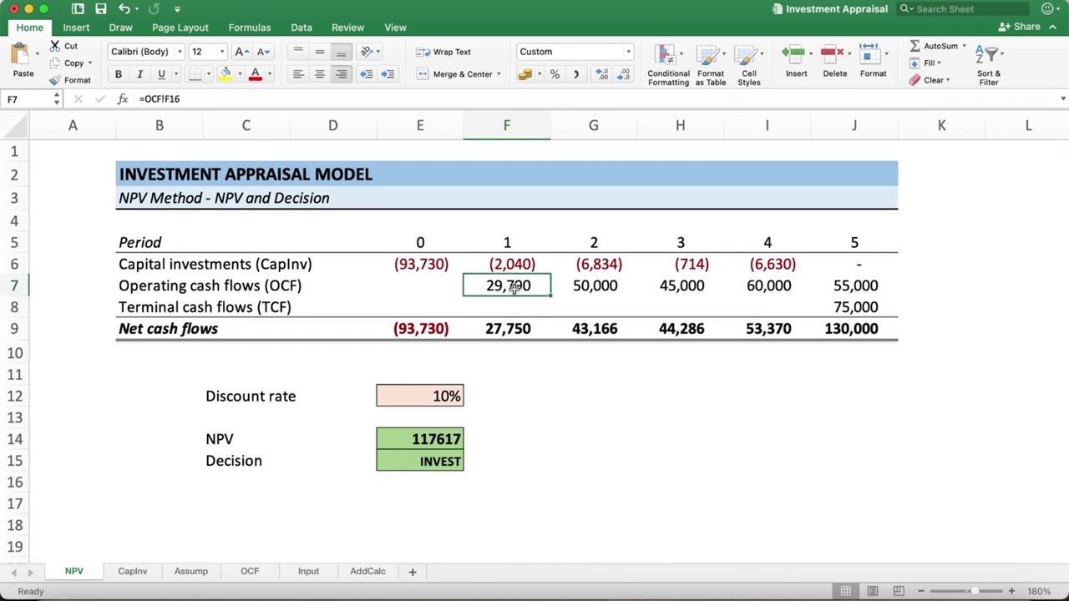
click(252, 572)
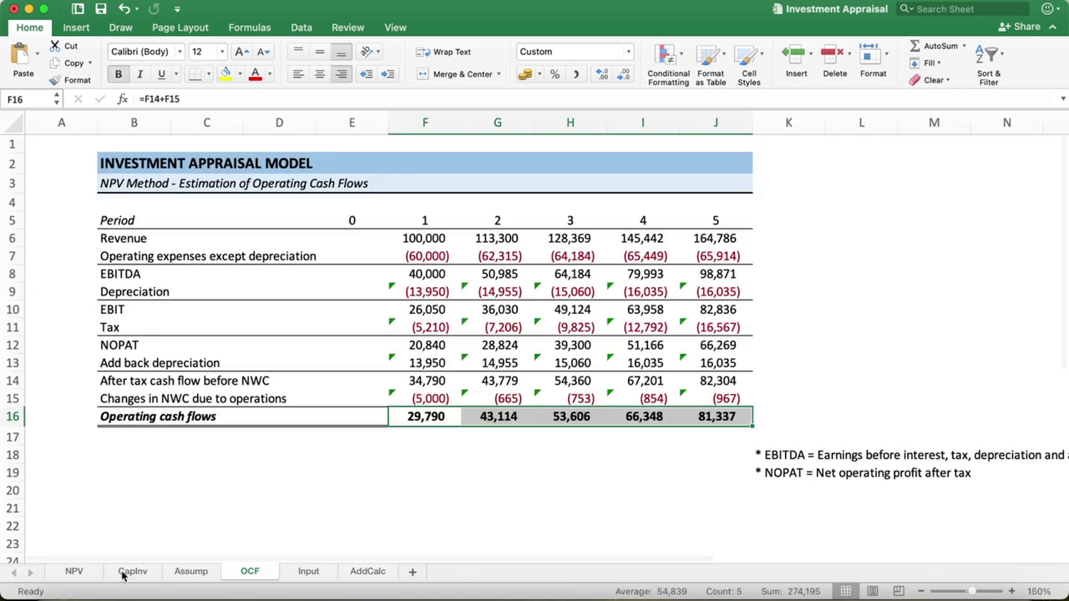
click(74, 573)
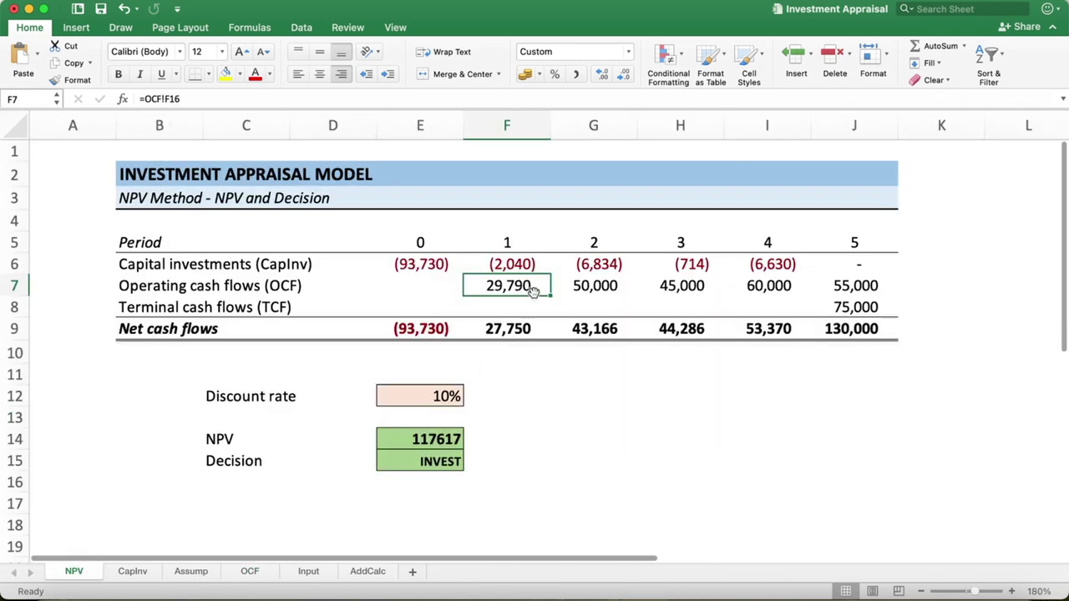
mouse_move(551, 295)
mouse_down()
mouse_move(855, 287)
mouse_move(857, 338)
mouse_up()
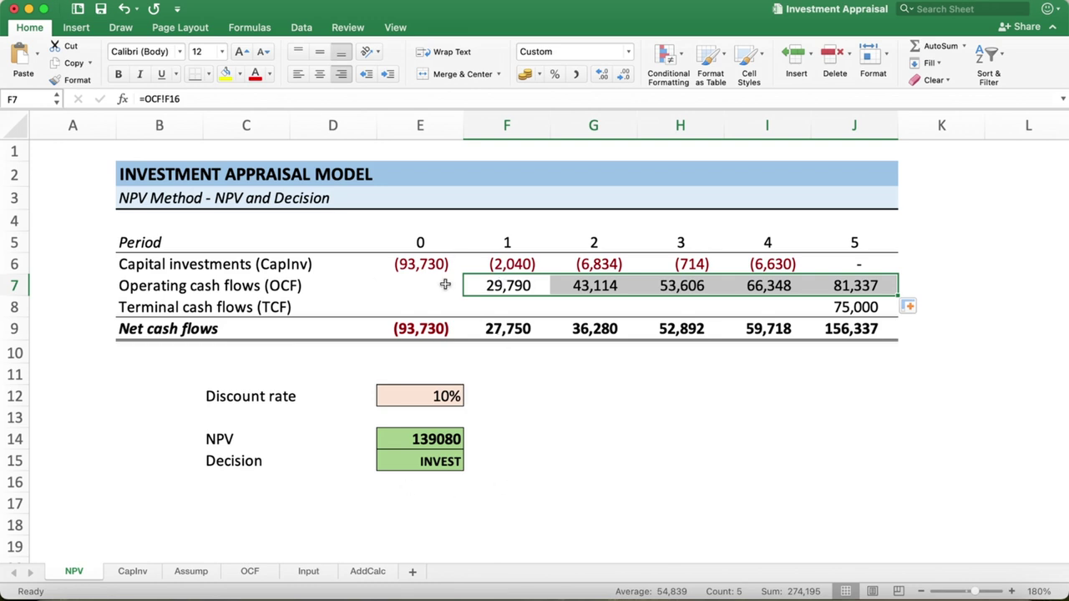
Step: Review the OCF and CapInv sheets, ending on NPV with net cash flows (93,730) to 156,337 and NPV 139080
click(240, 578)
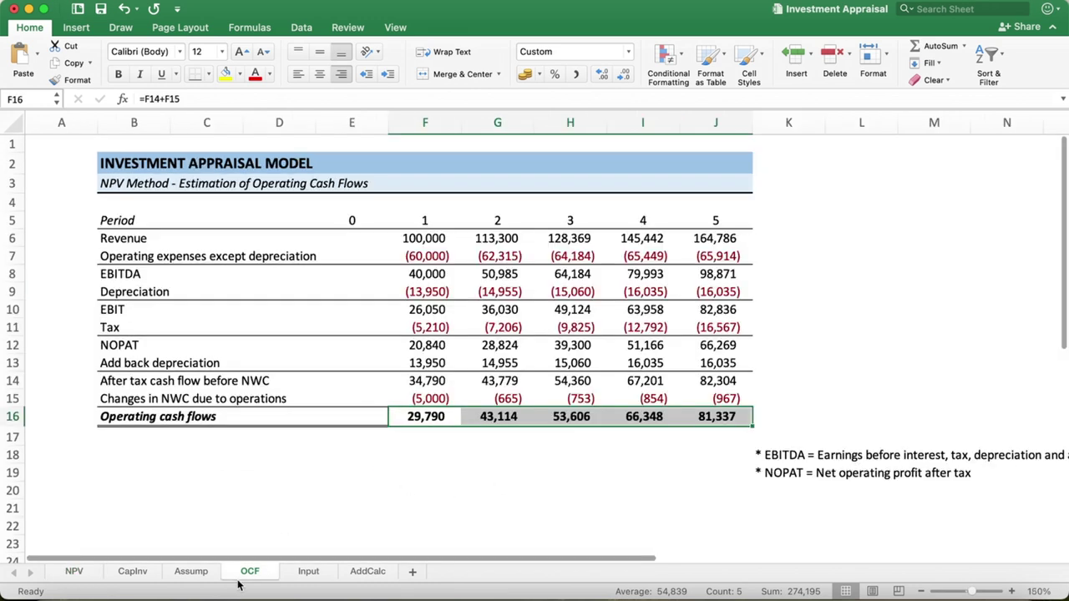
click(504, 479)
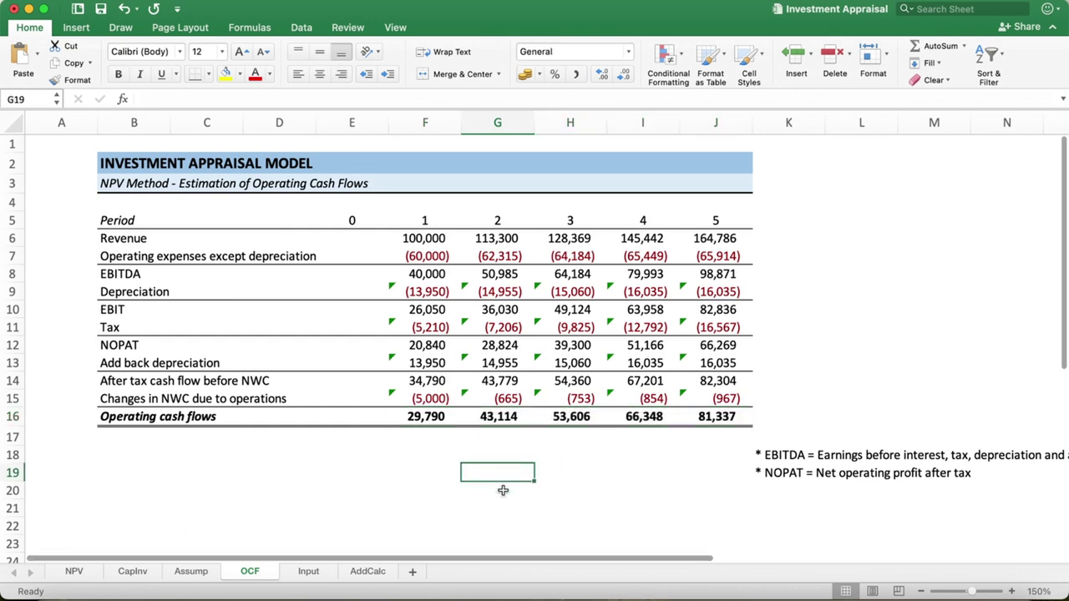
click(140, 573)
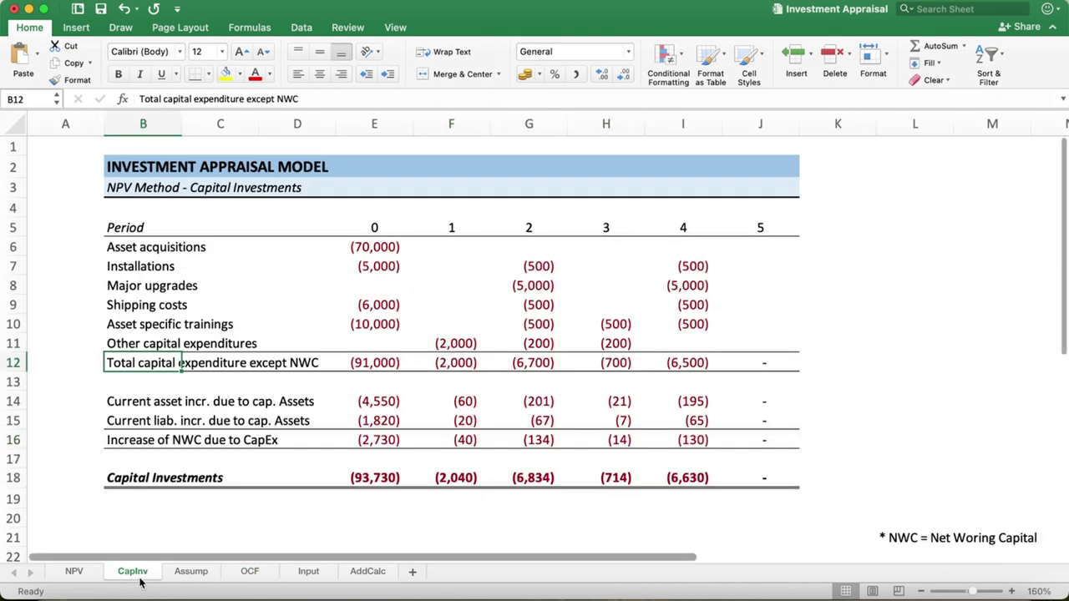
click(74, 572)
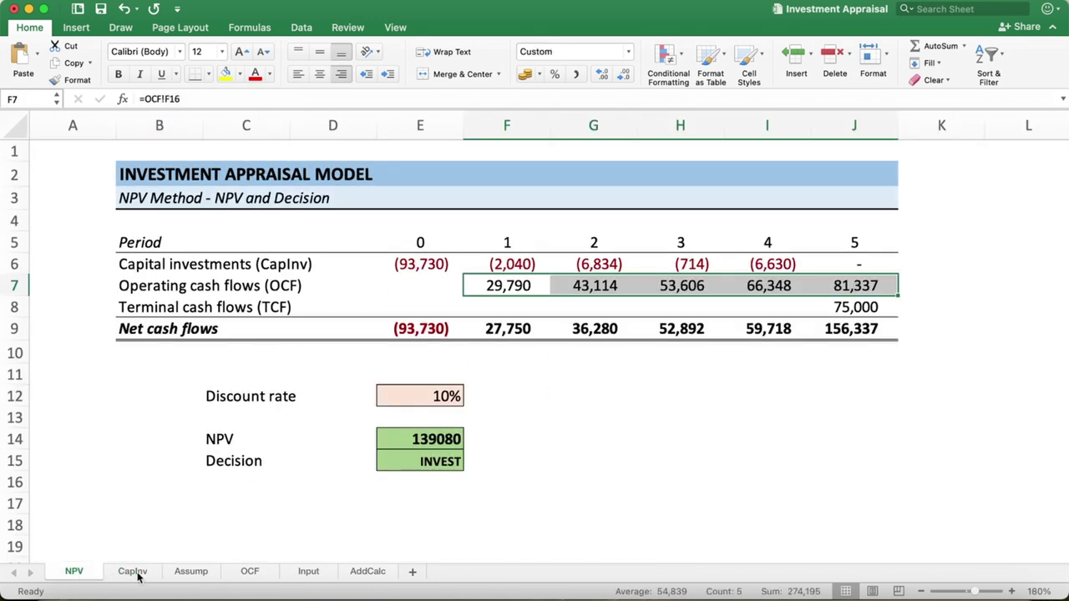
click(134, 572)
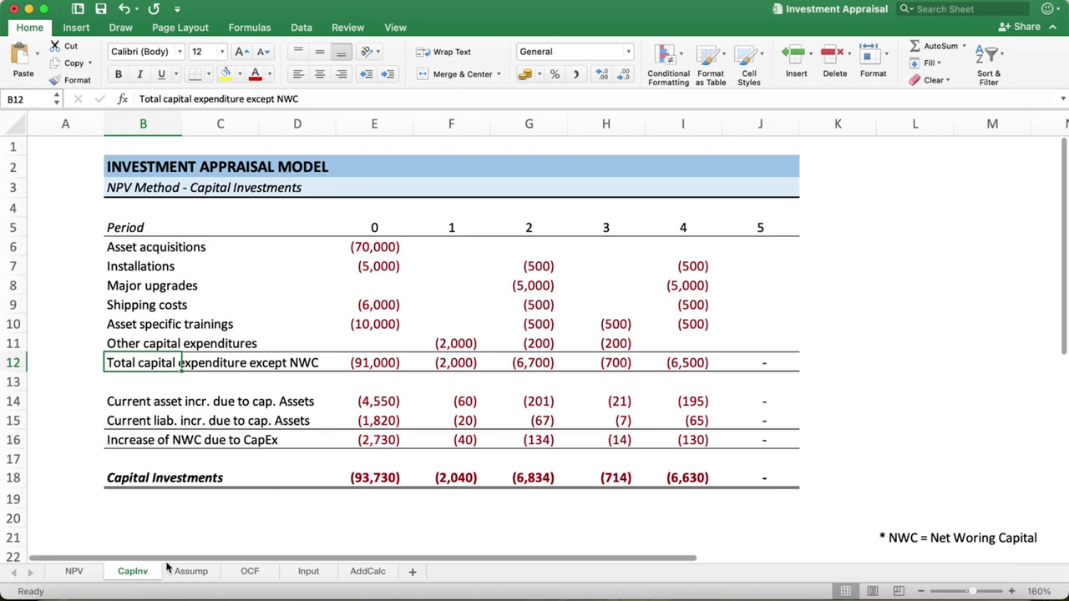
click(257, 573)
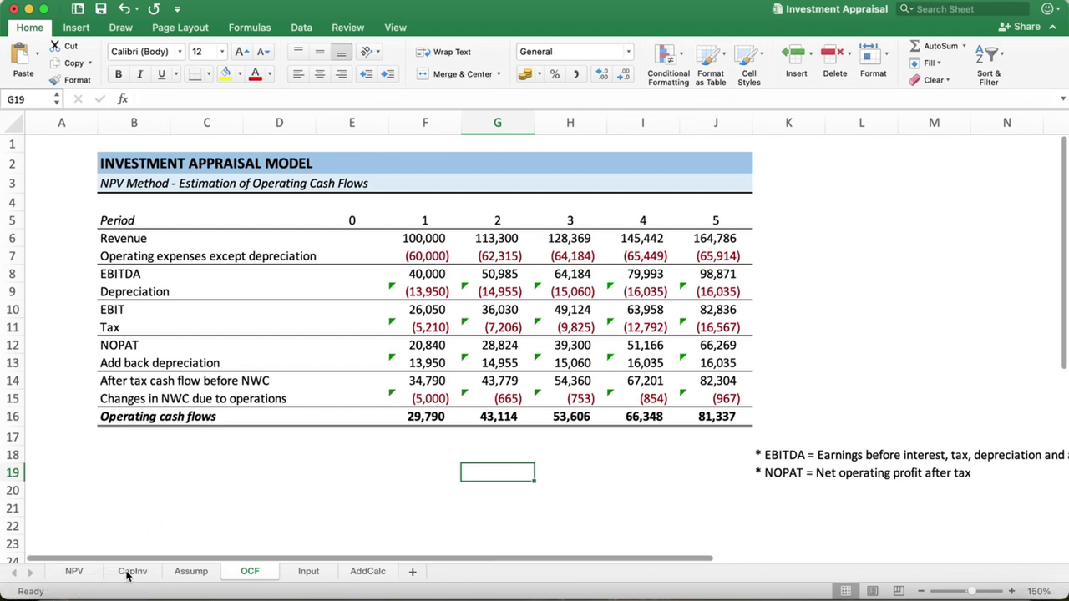
click(83, 575)
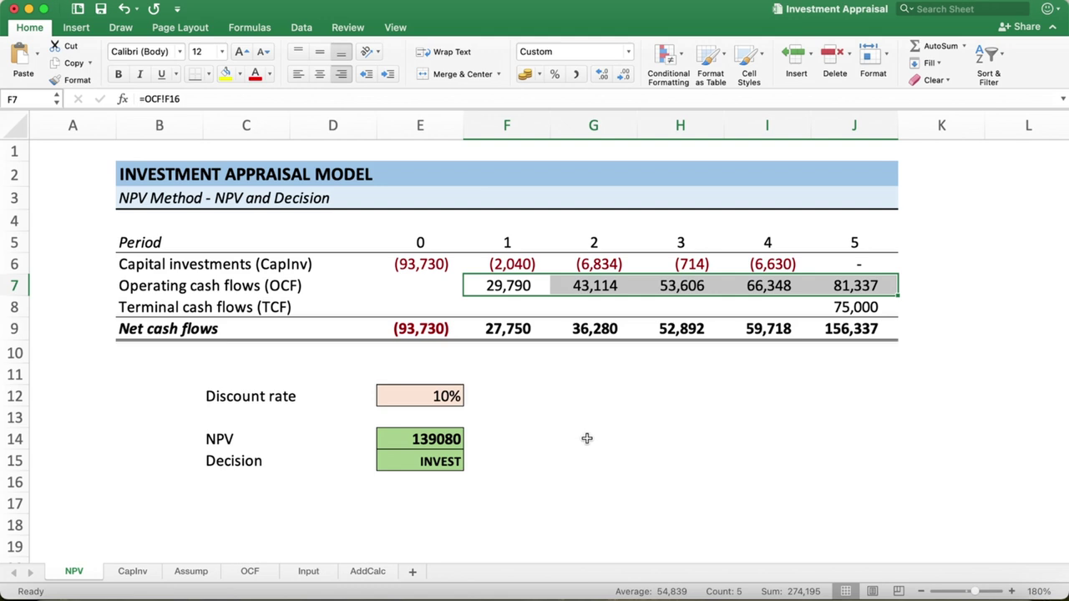
click(858, 595)
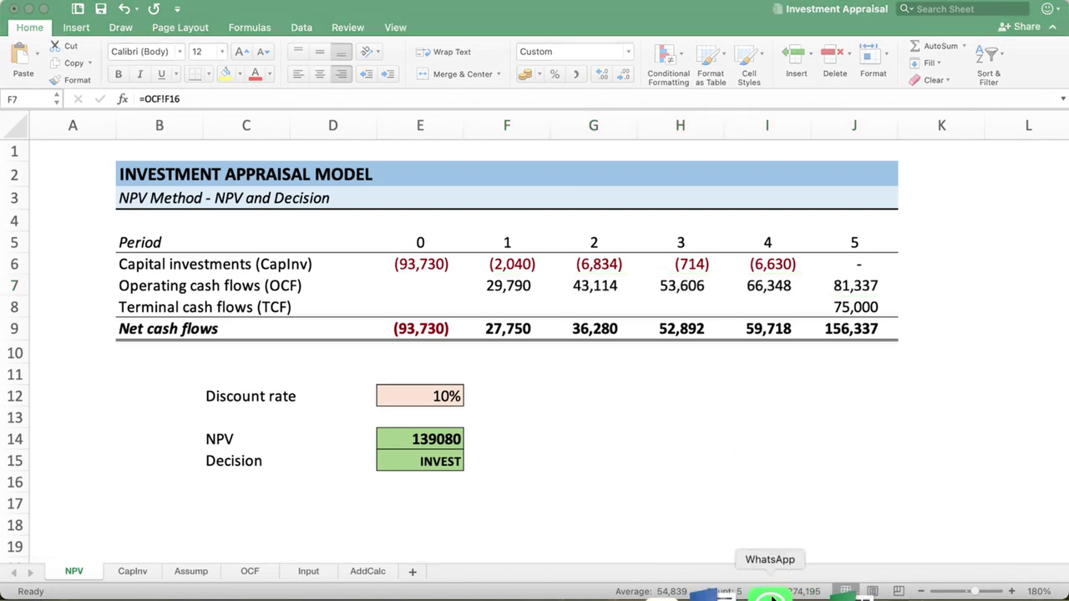